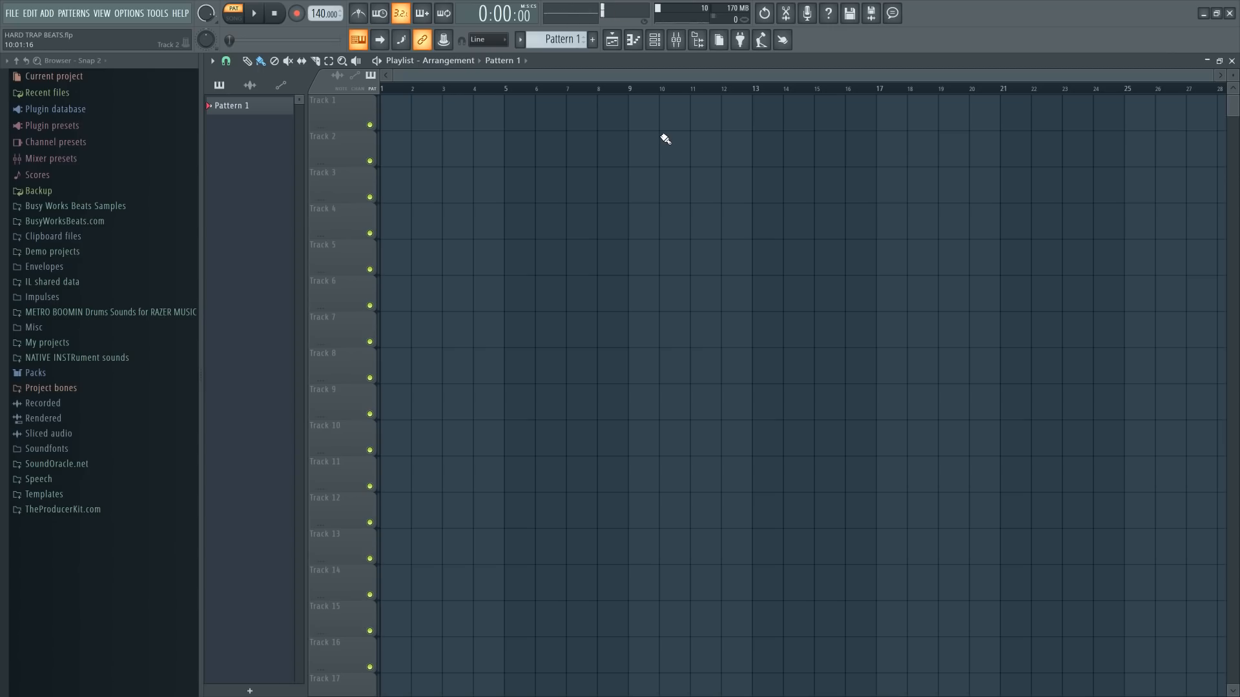
# - Show the channel rack and add a new Fruity DX10 instrument channel, moving its plugin window clear of the rack
pyautogui.click(654, 39)
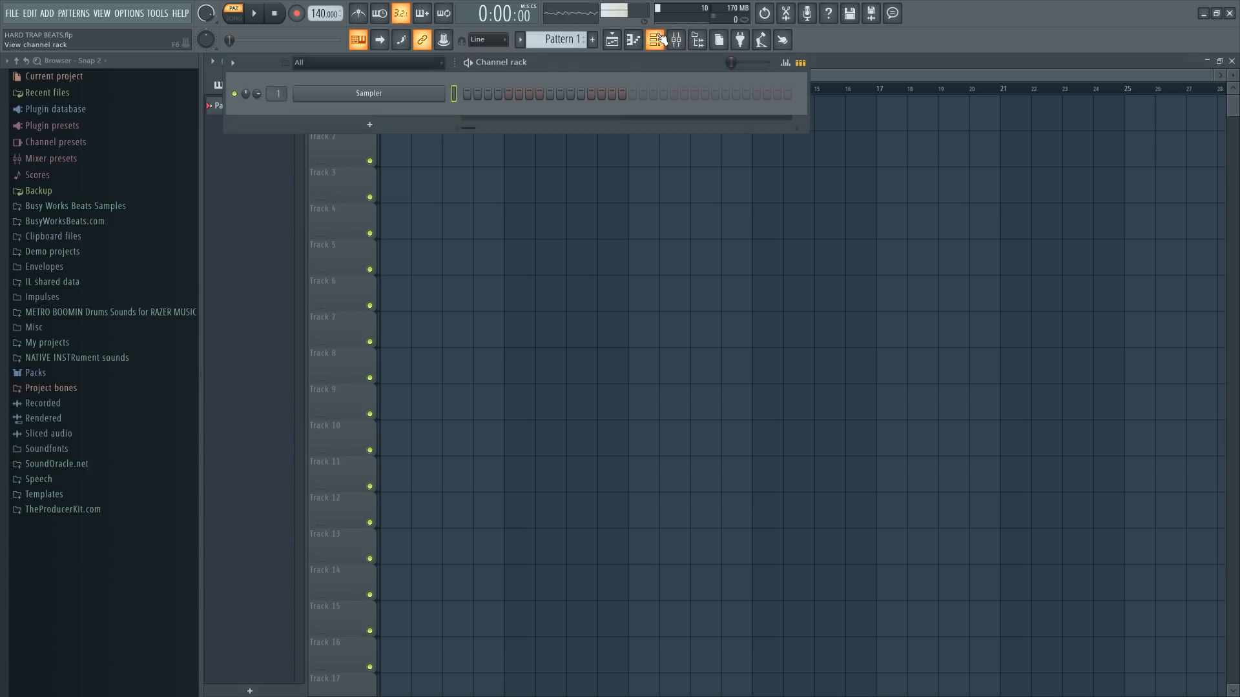
pyautogui.rightClick(358, 92)
pyautogui.moveTo(475, 191)
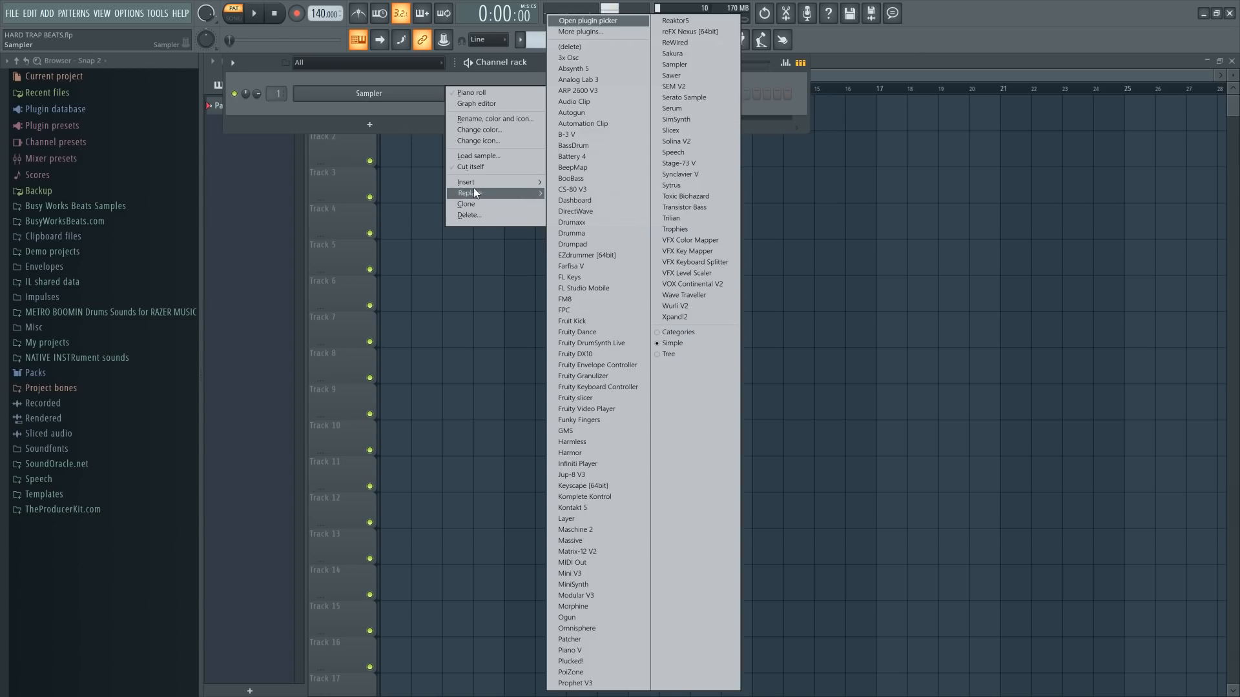
pyautogui.click(355, 112)
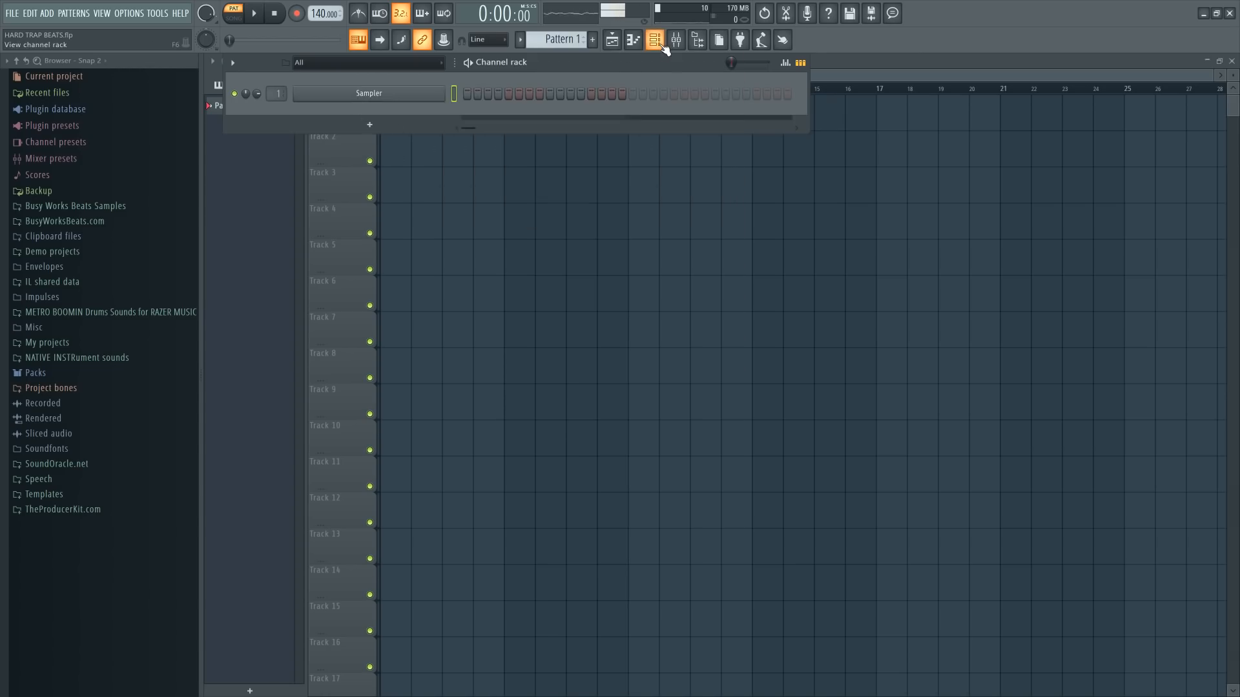
pyautogui.click(363, 124)
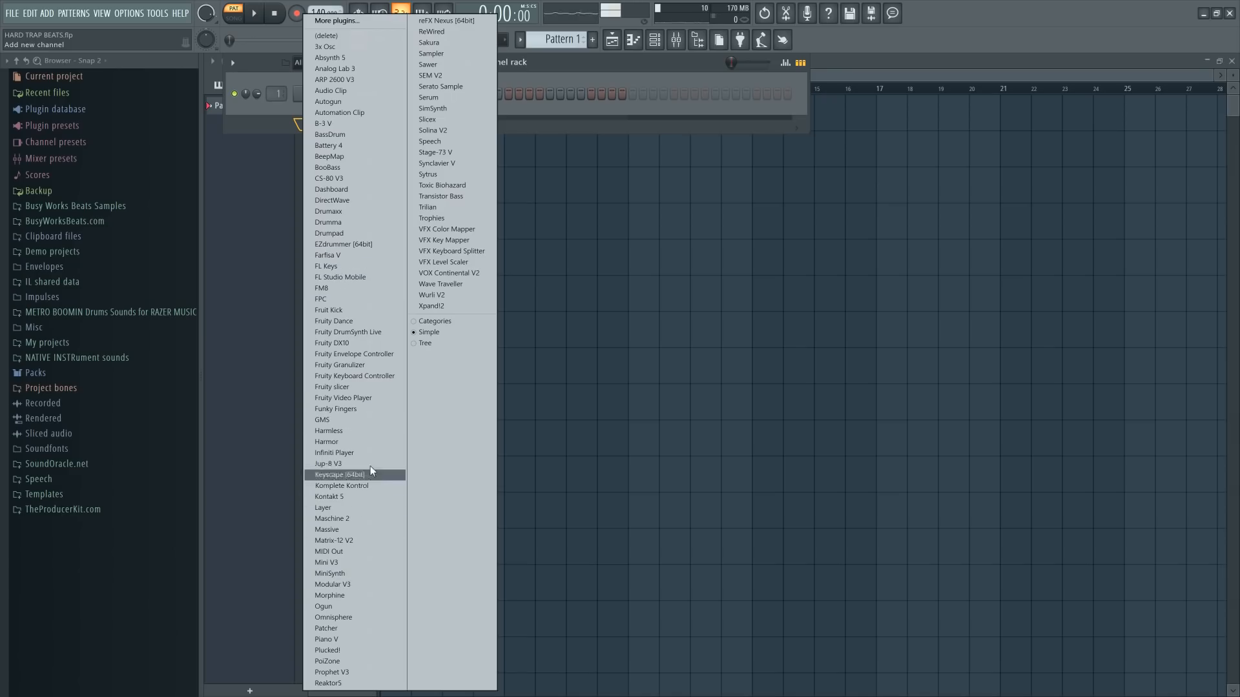
pyautogui.click(350, 344)
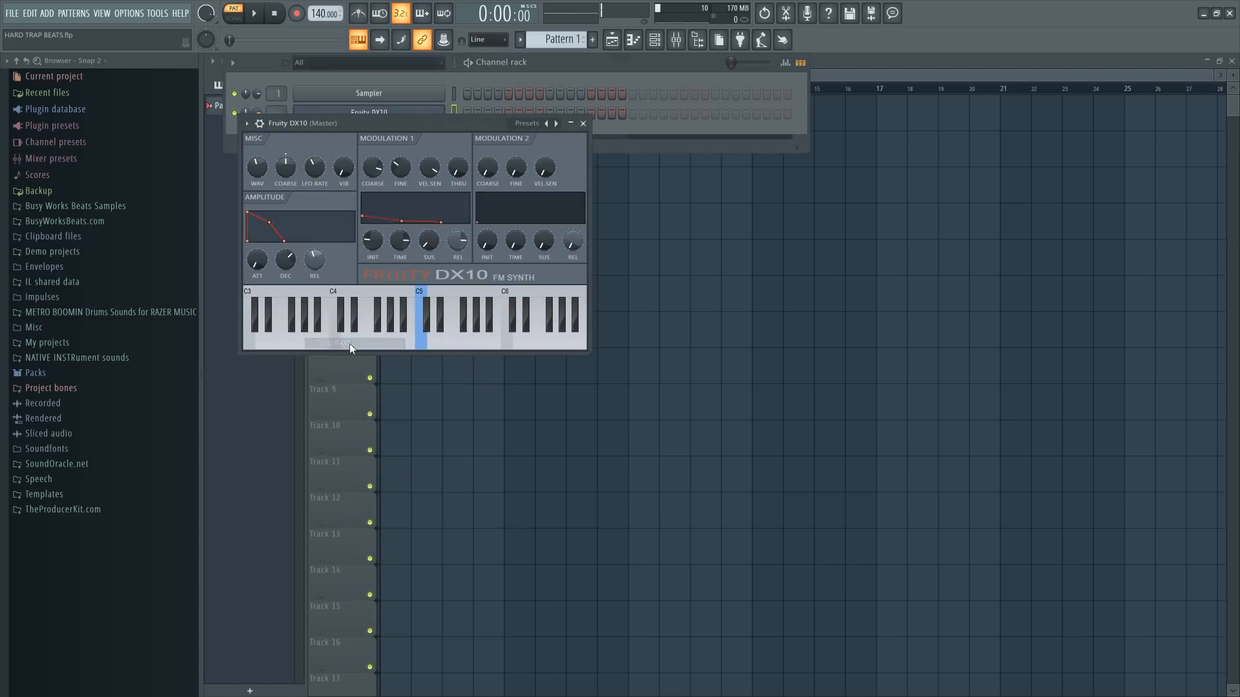
pyautogui.moveTo(374, 119); pyautogui.dragTo(435, 151)
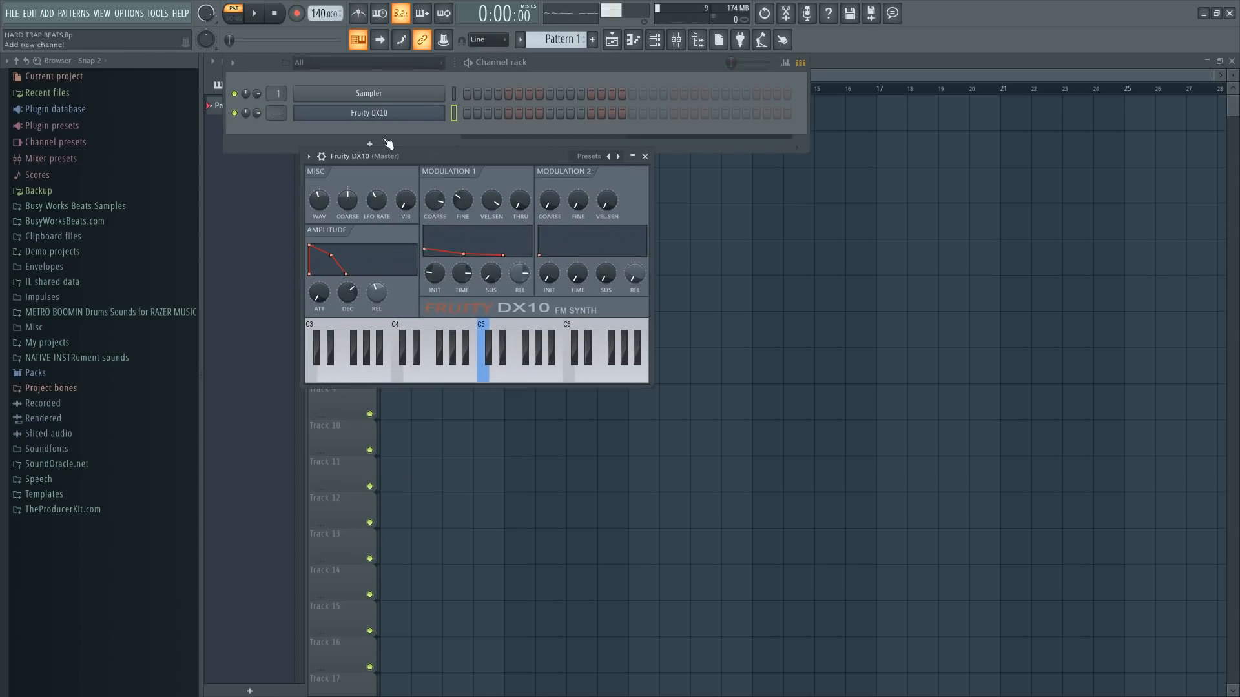
# - Delete the Sampler channel and route the Fruity DX10 channel to mixer insert 1
pyautogui.rightClick(333, 91)
pyautogui.press('d')
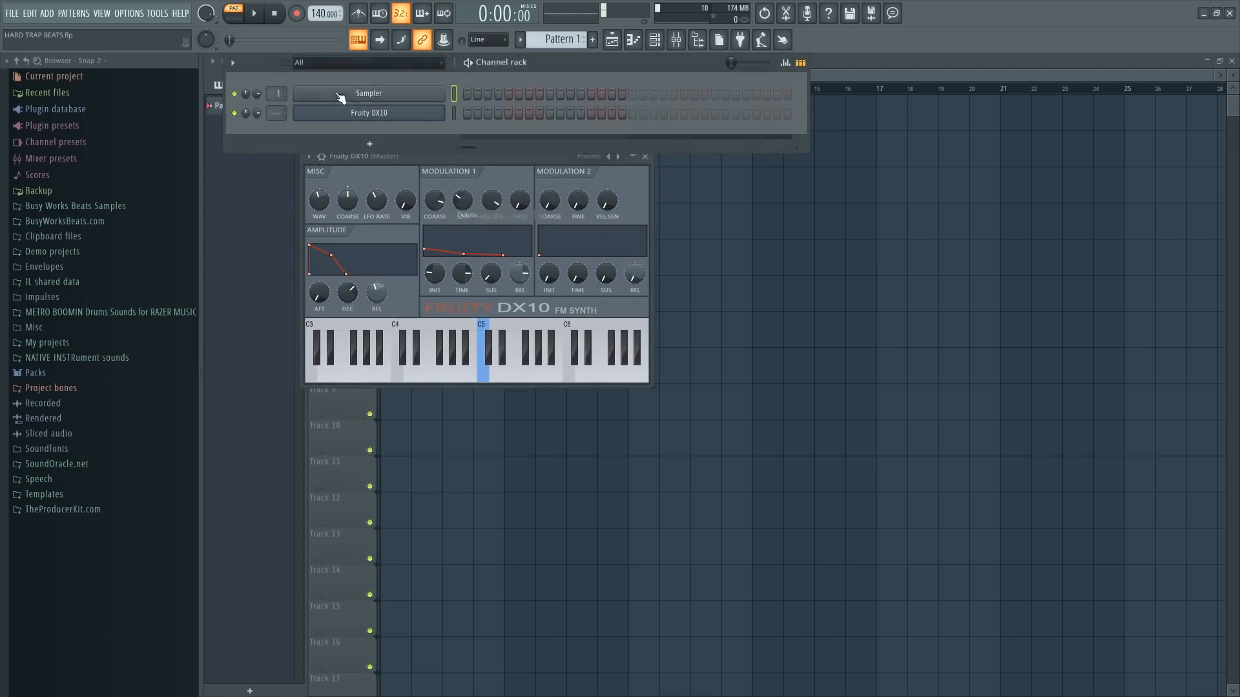
pyautogui.moveTo(280, 94); pyautogui.dragTo(280, 89)
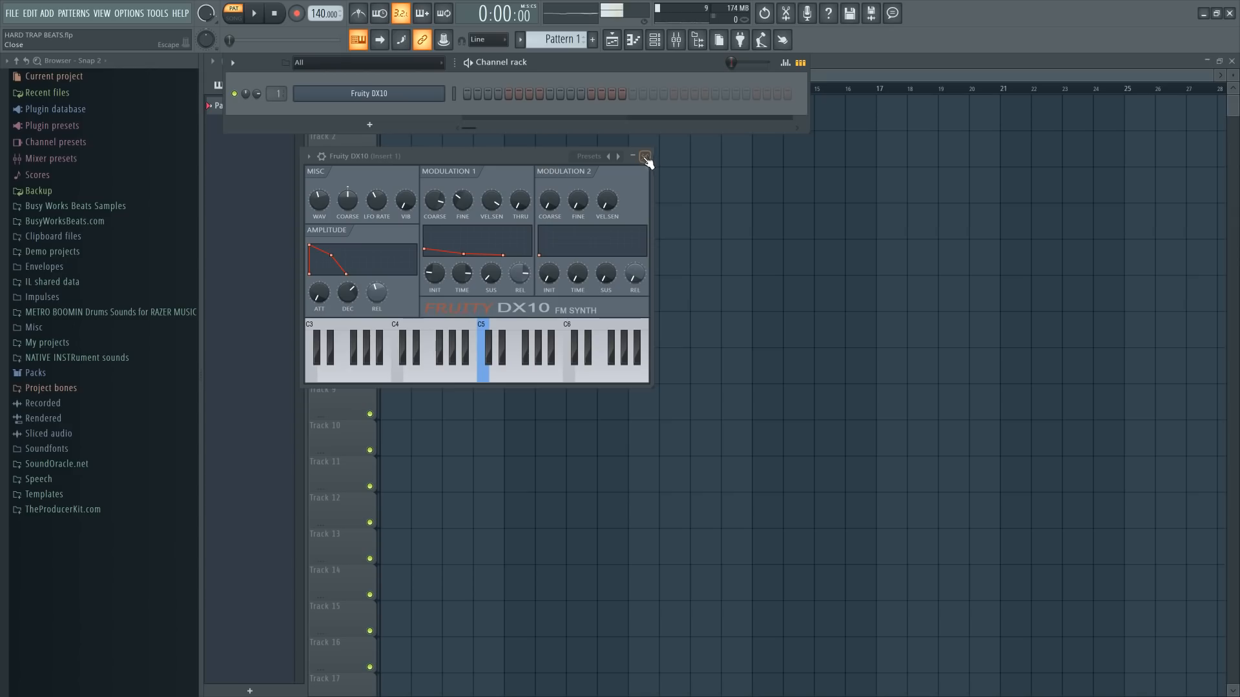
# - Load the eFlute preset in Fruity DX10
pyautogui.rightClick(608, 158)
pyautogui.click(567, 162)
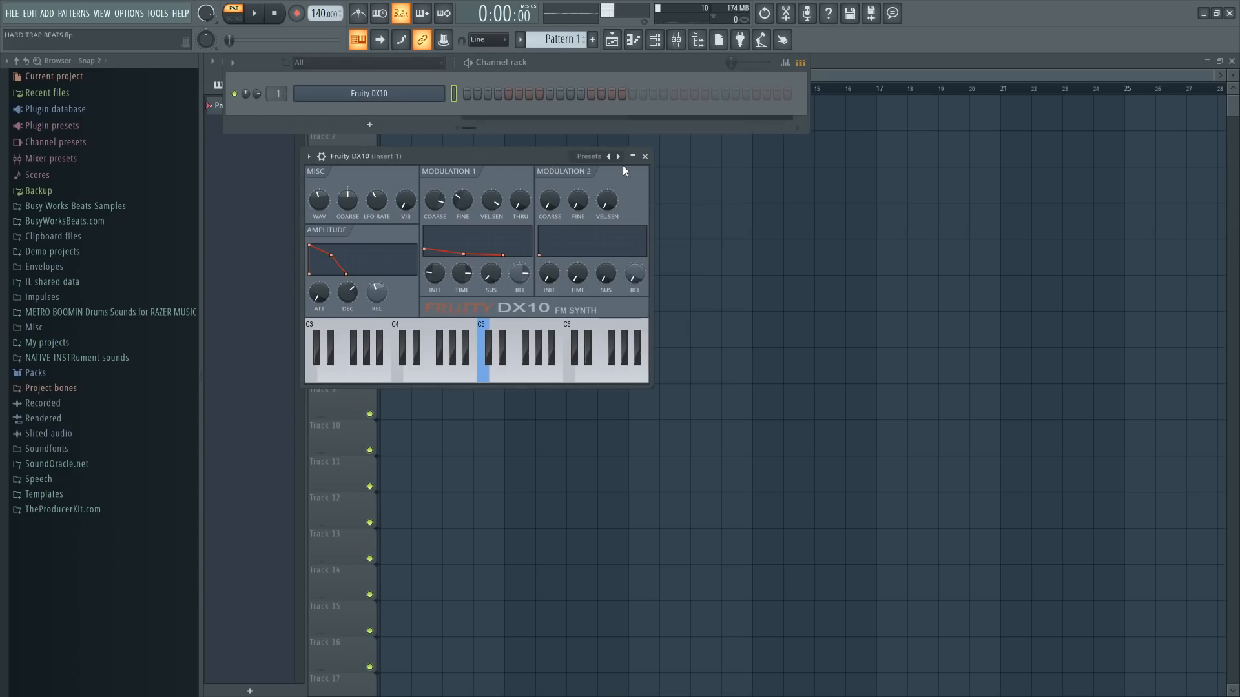
pyautogui.rightClick(619, 159)
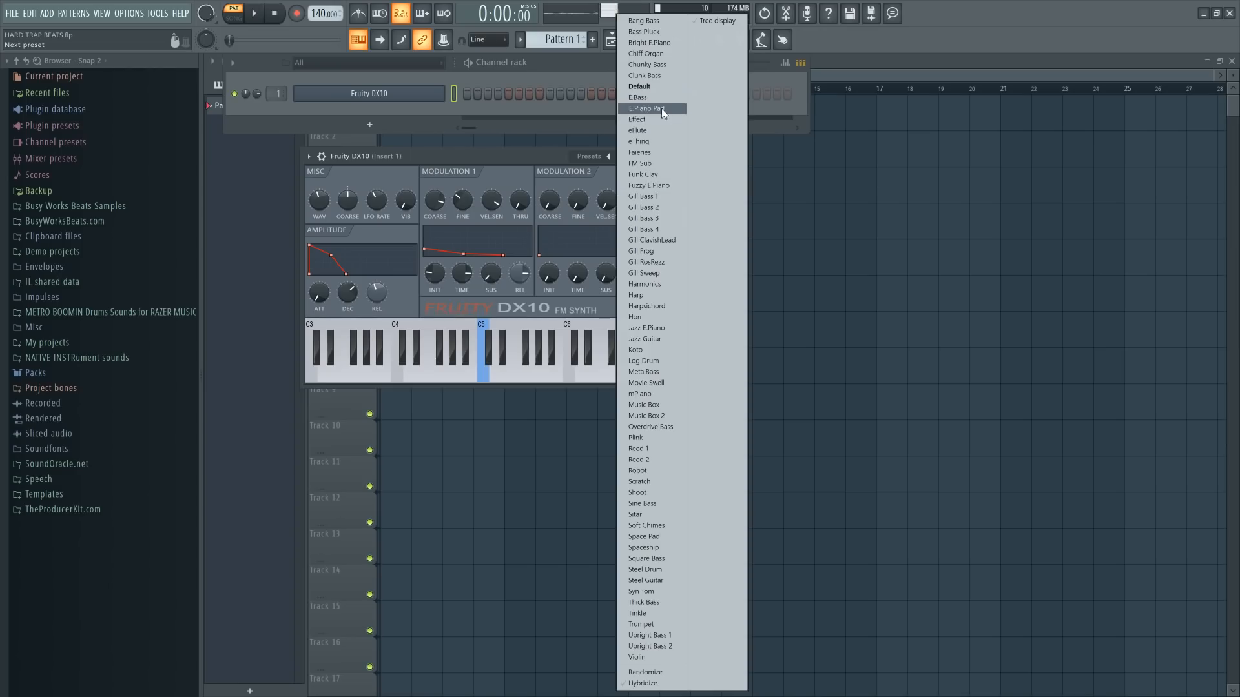
pyautogui.click(660, 130)
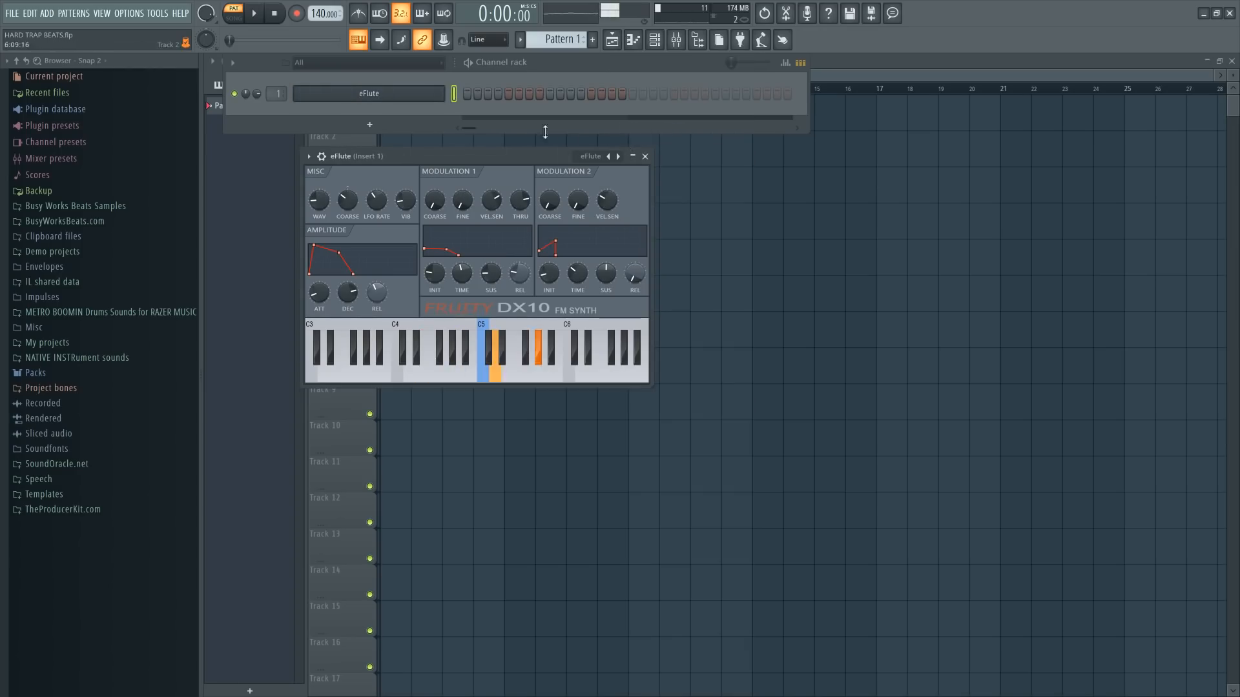
# - Bring up the eFlute channel's piano roll and draw a one-bar D5 note at the start of bar 1
pyautogui.rightClick(442, 93)
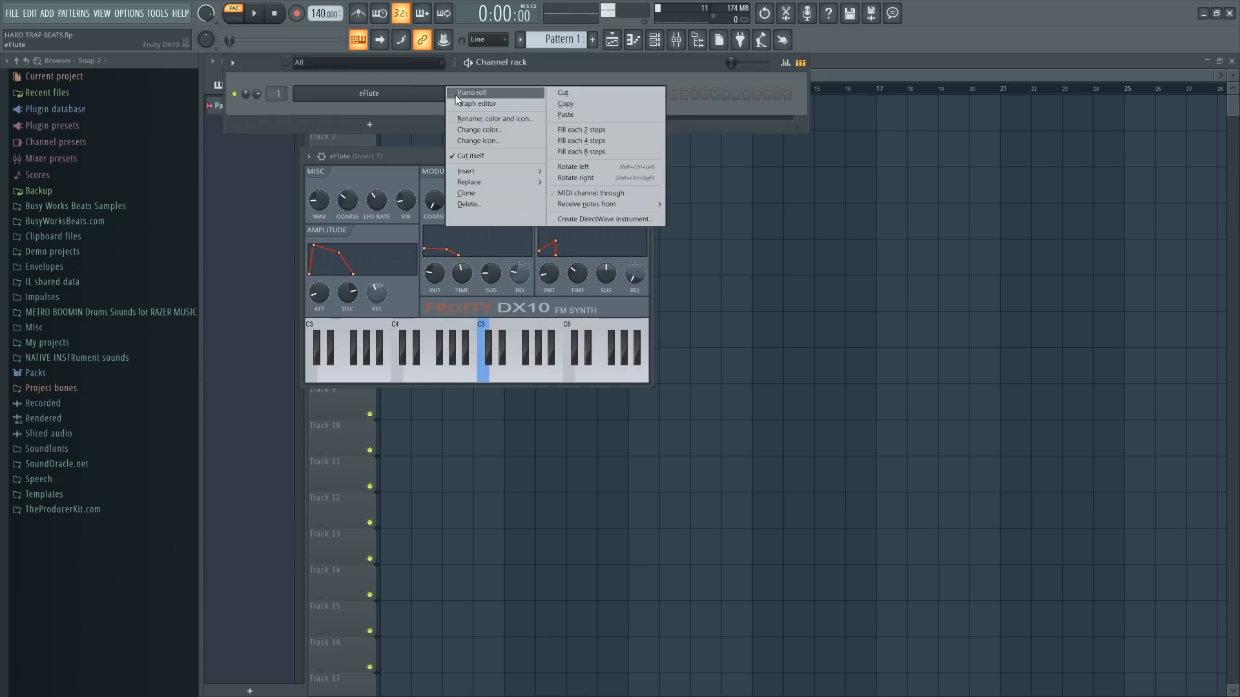
pyautogui.click(466, 94)
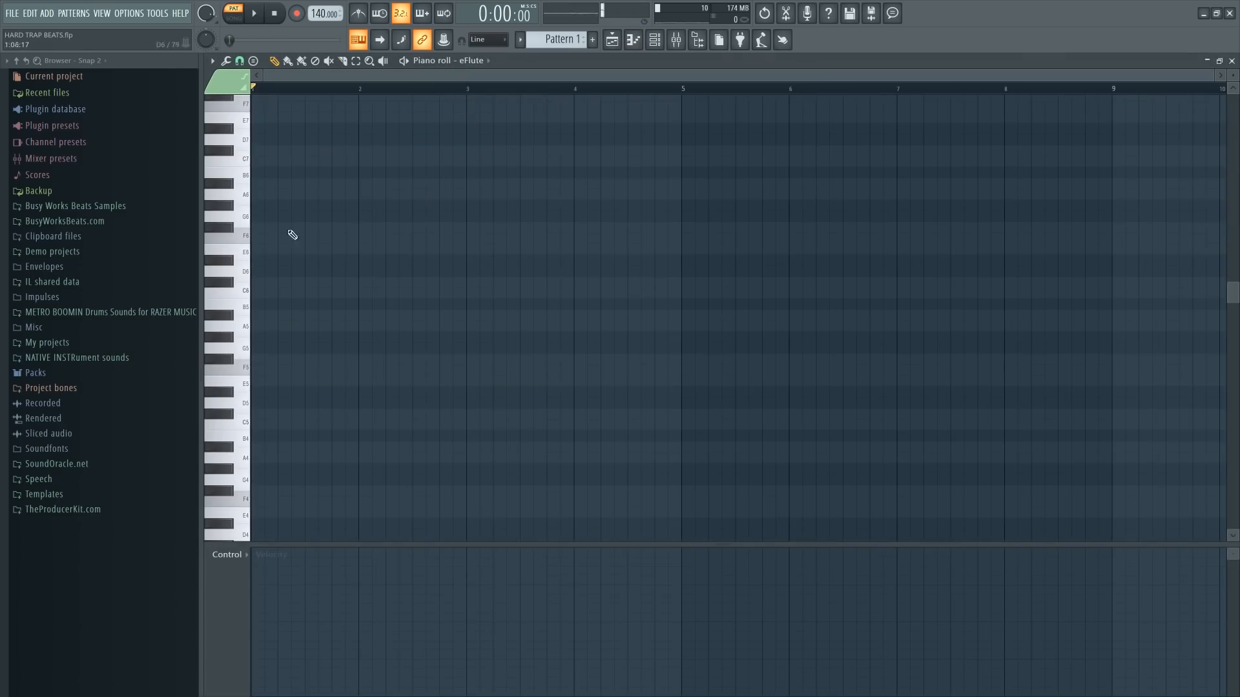
pyautogui.click(264, 404)
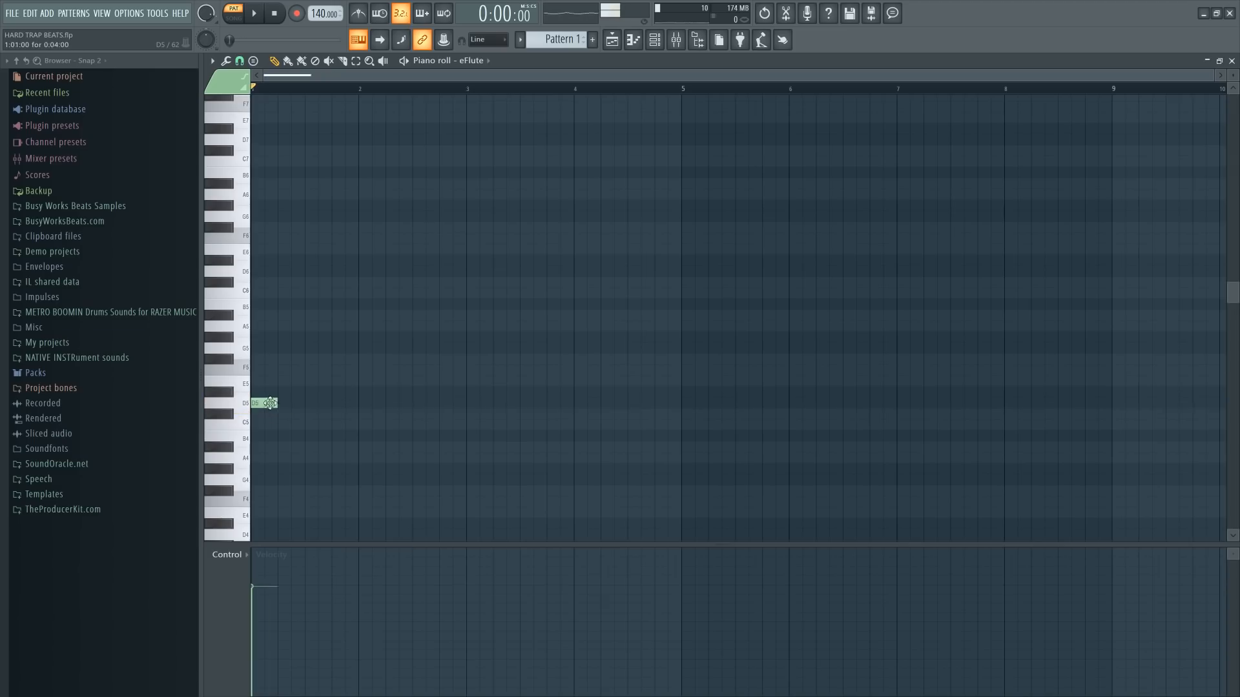
pyautogui.moveTo(277, 403); pyautogui.dragTo(324, 398)
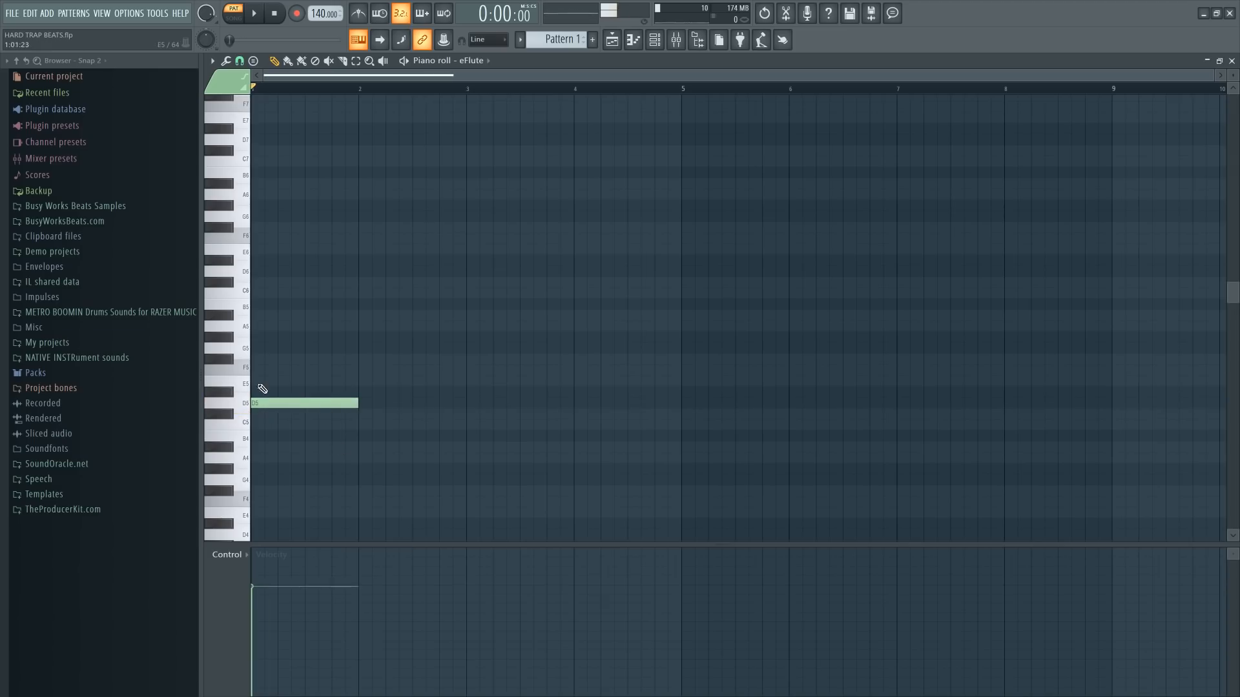
# - Stack one-bar F5, A5, C6 and E6 notes above the D5 in bar 1 and play the chord
pyautogui.click(268, 370)
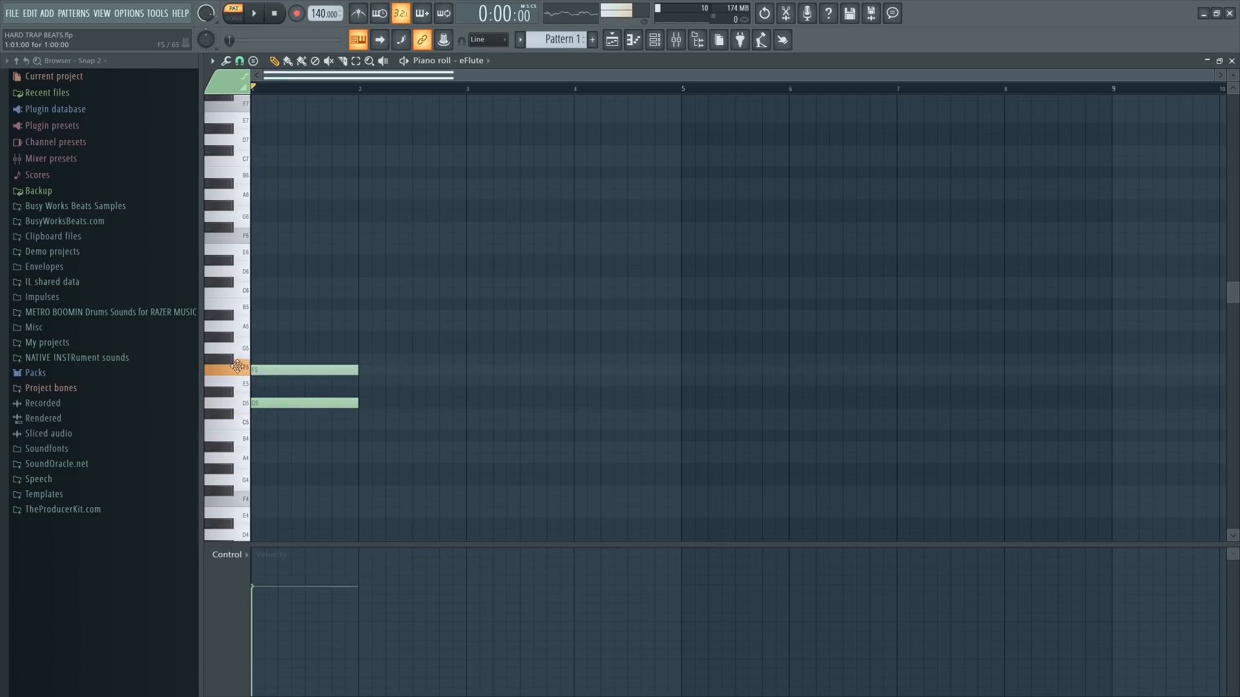
pyautogui.click(266, 326)
pyautogui.click(267, 293)
pyautogui.click(265, 249)
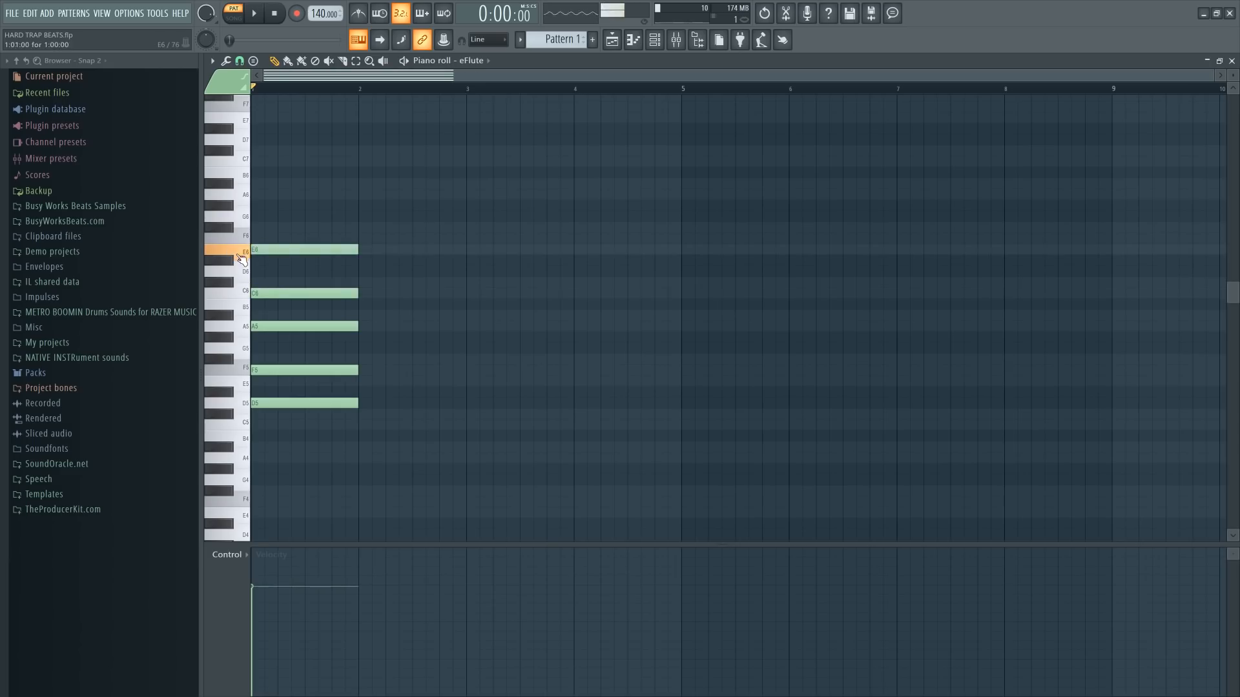
pyautogui.press('space')
pyautogui.press('space')
# - Change the Fruity DX10 preset to Fuzzy E.Piano
pyautogui.click(658, 39)
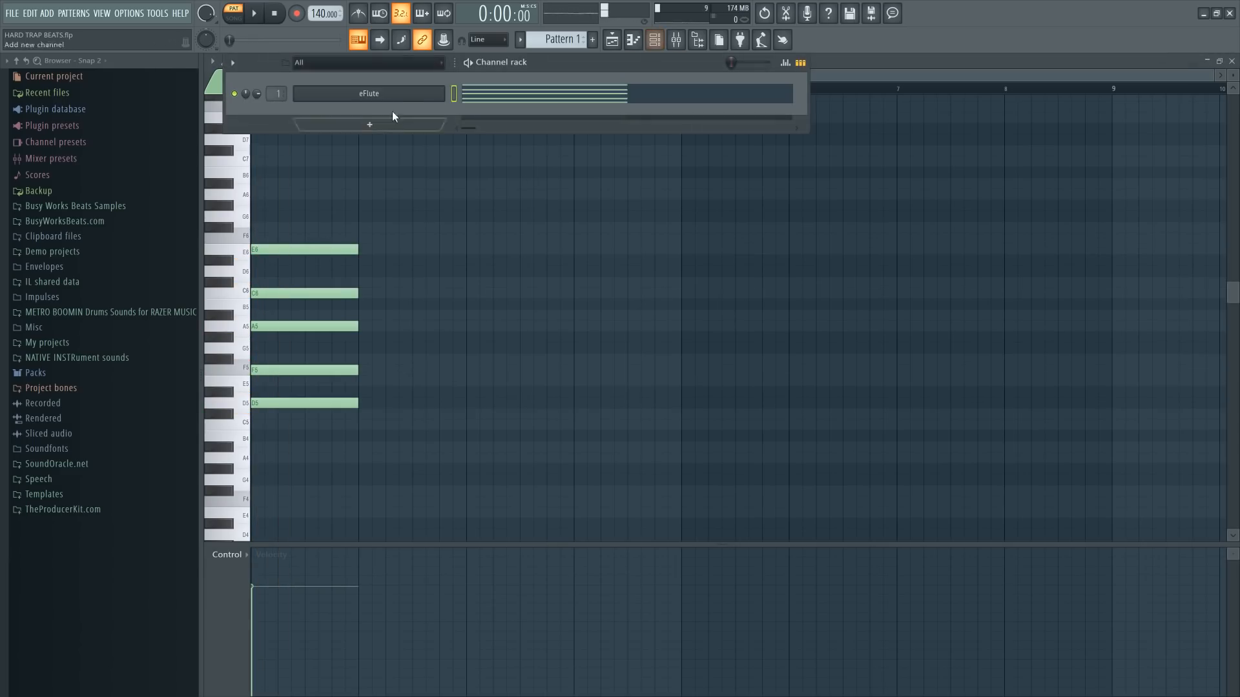
pyautogui.click(387, 97)
pyautogui.click(606, 157)
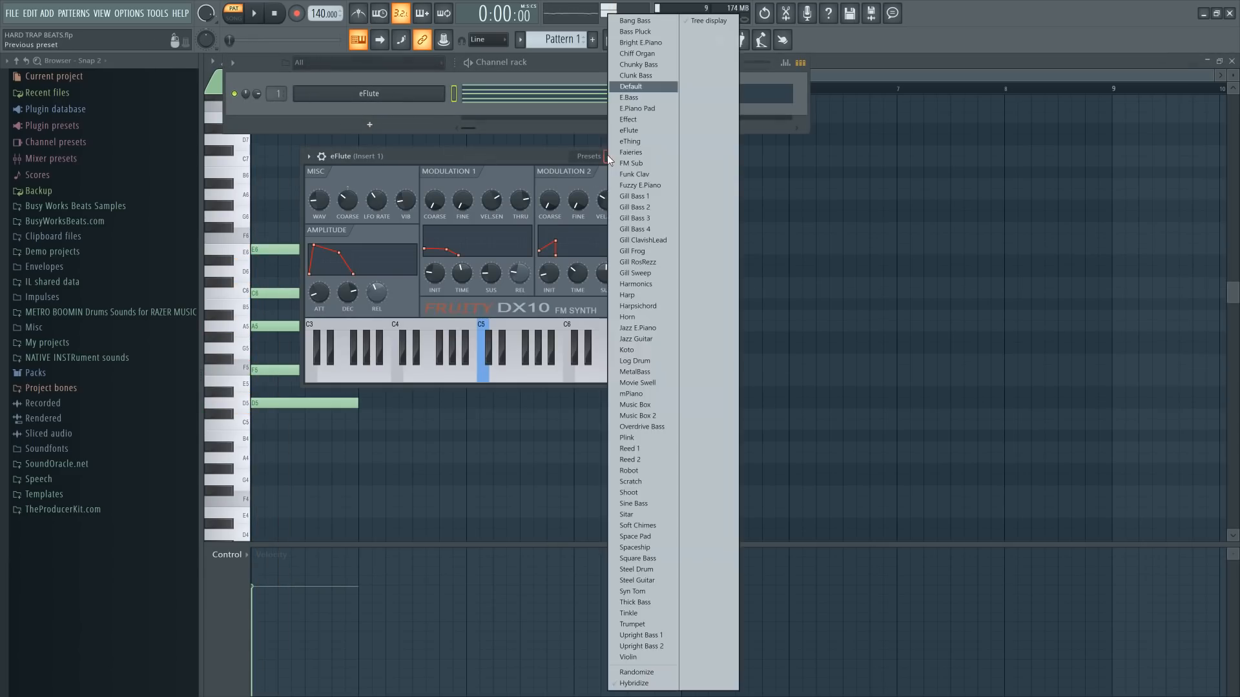
pyautogui.click(657, 186)
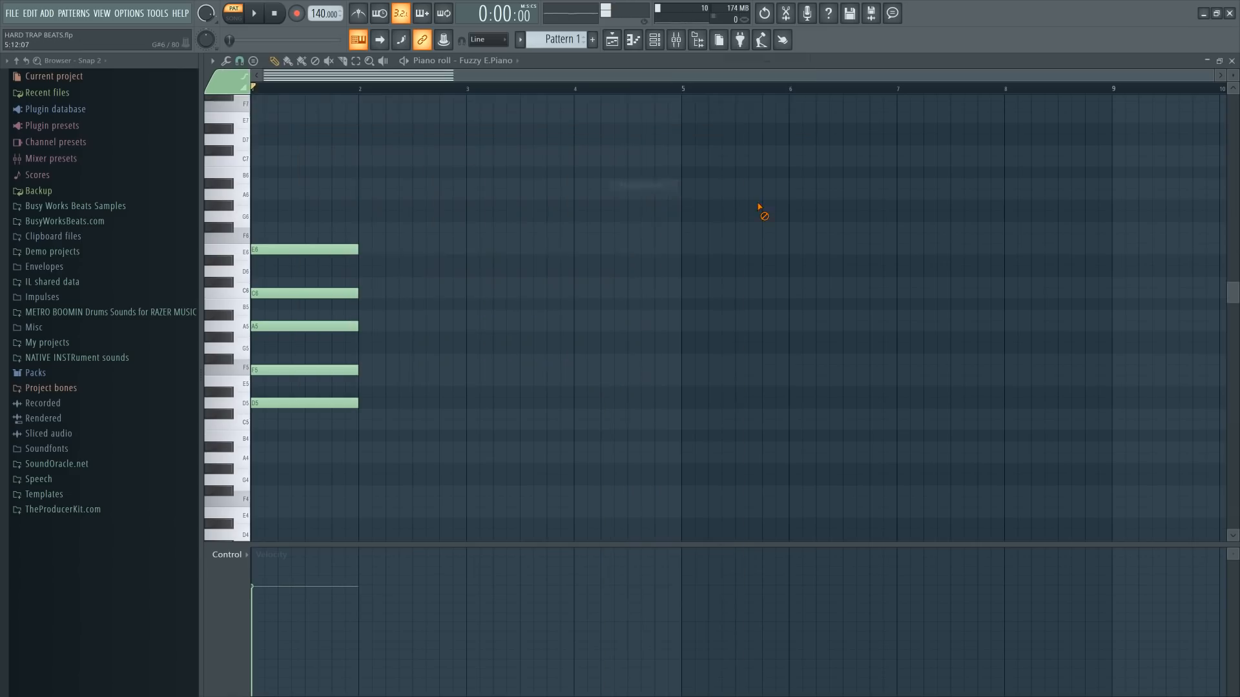
# - Lower the Fuzzy E.Piano channel's volume to about 35% and audition the chord
pyautogui.click(654, 39)
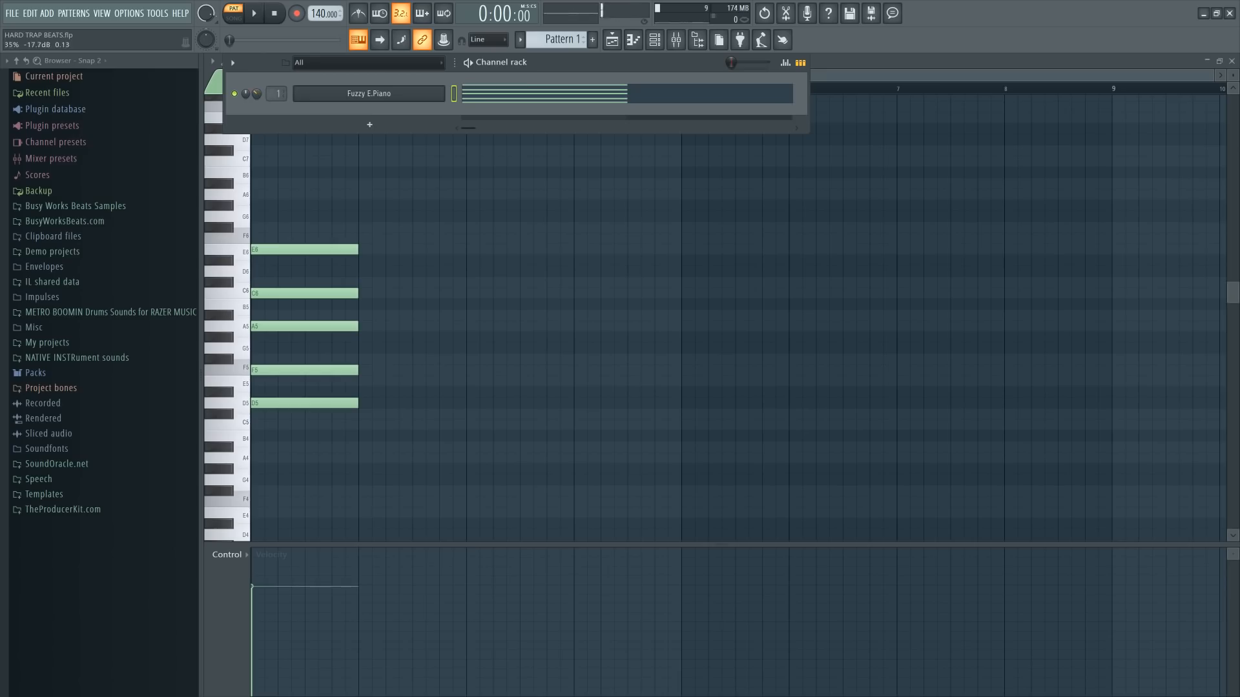
pyautogui.press('space')
pyautogui.press('space')
pyautogui.click(381, 214)
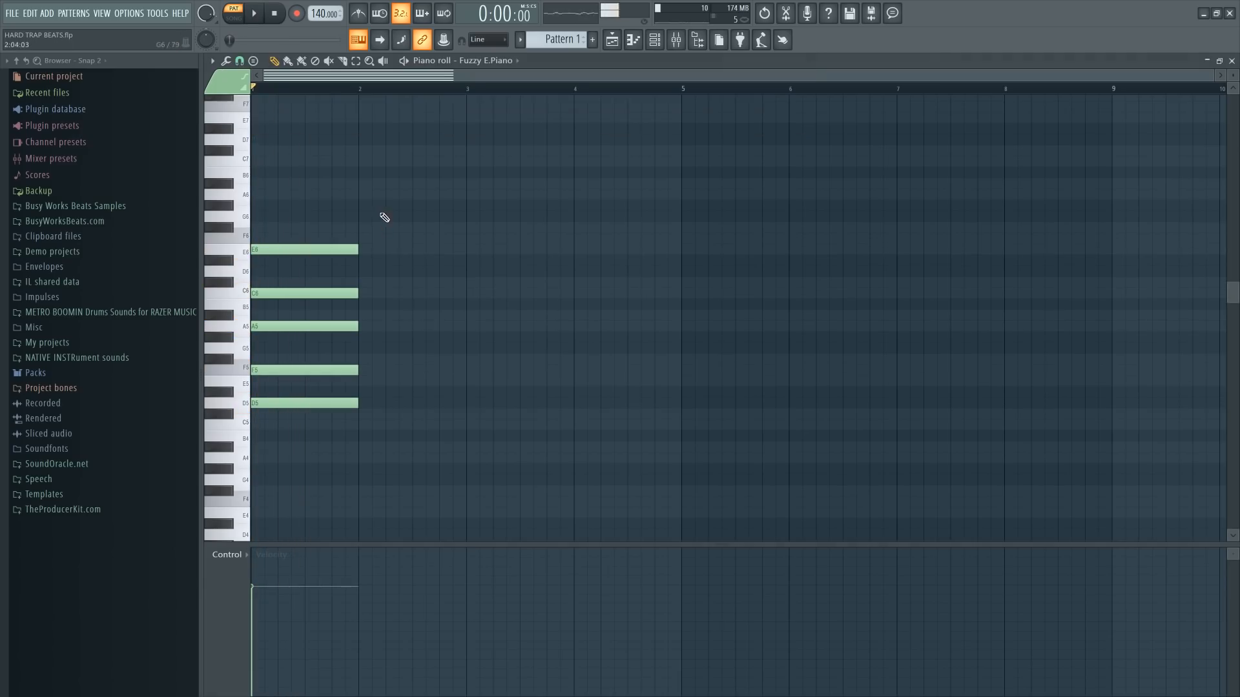
# - Duplicate the five-note chord from bar 1 into bar 2
pyautogui.hotkey('ctrl', 'a')
pyautogui.hotkey('ctrl', 'b')
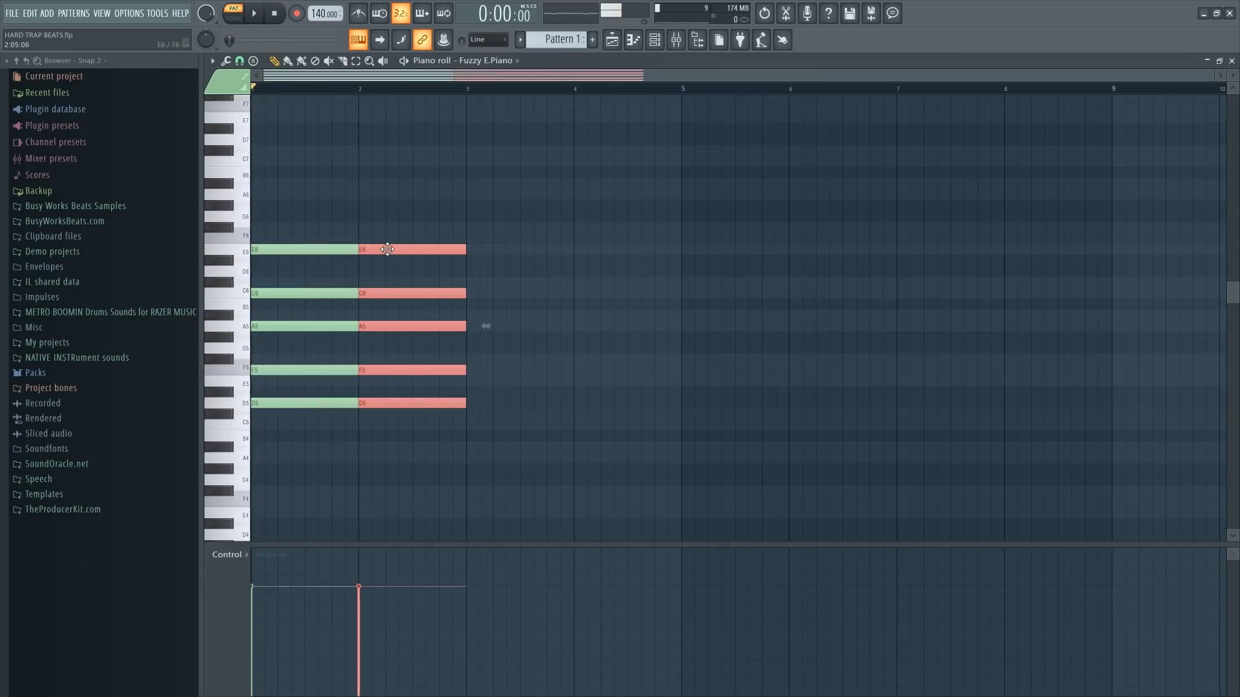
pyautogui.click(400, 219)
pyautogui.click(432, 372)
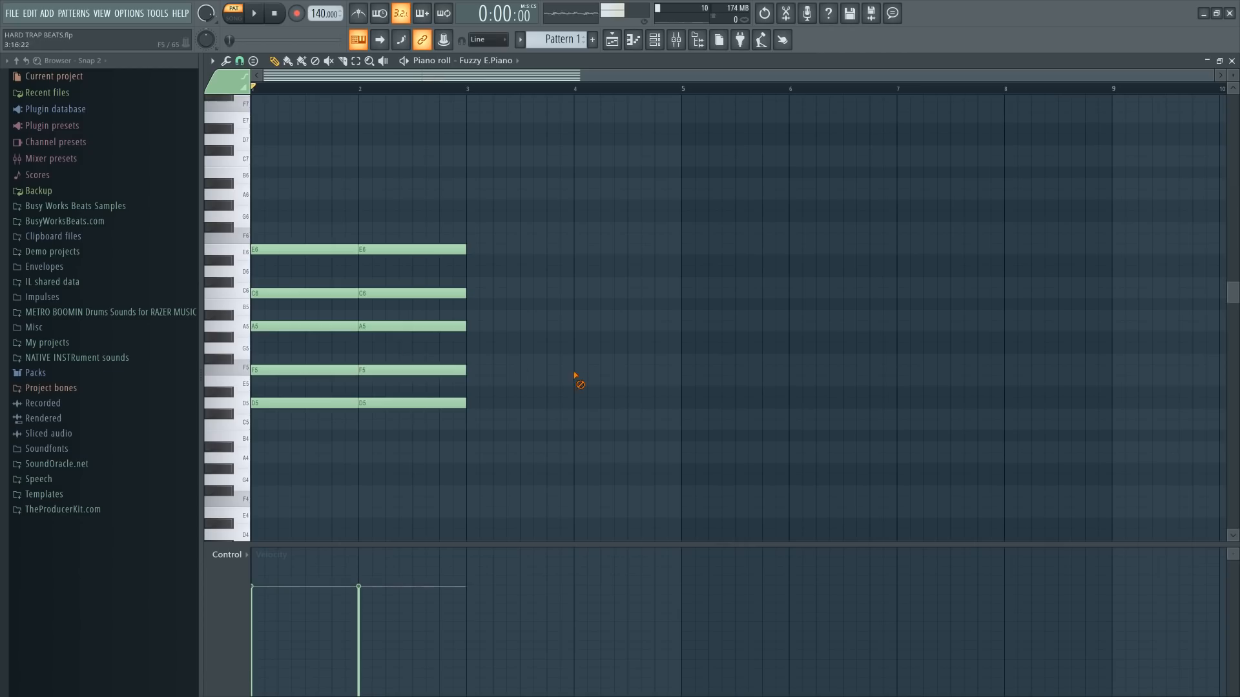
pyautogui.moveTo(480, 441); pyautogui.dragTo(388, 246)
pyautogui.moveTo(326, 443); pyautogui.dragTo(285, 235)
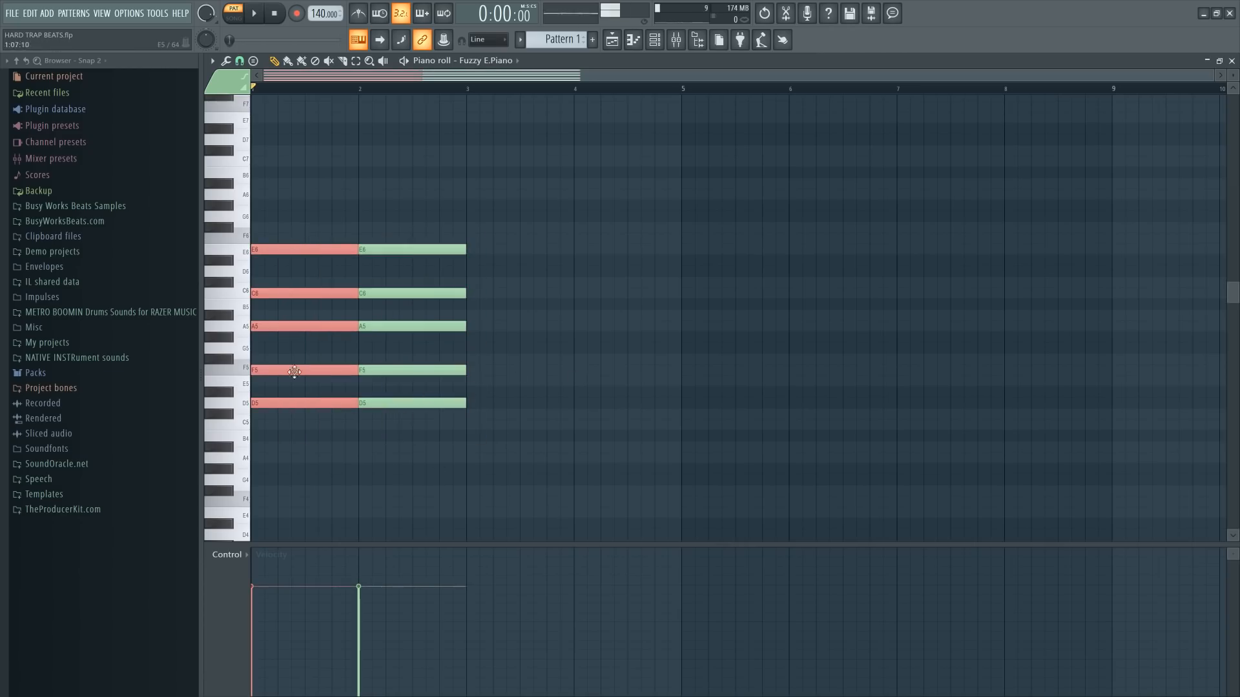
pyautogui.rightClick(502, 356)
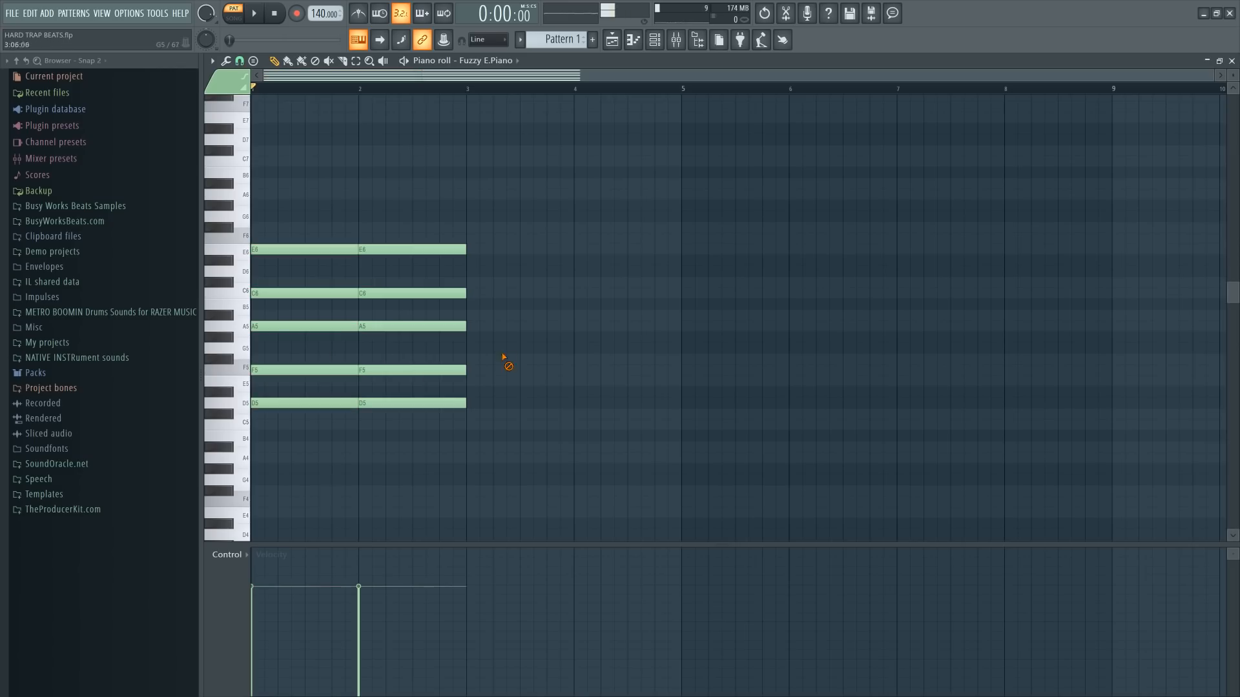
# - Lower bar 2's F5 and C6 notes by one semitone to E5 and B5, and play both chords
pyautogui.click(396, 370)
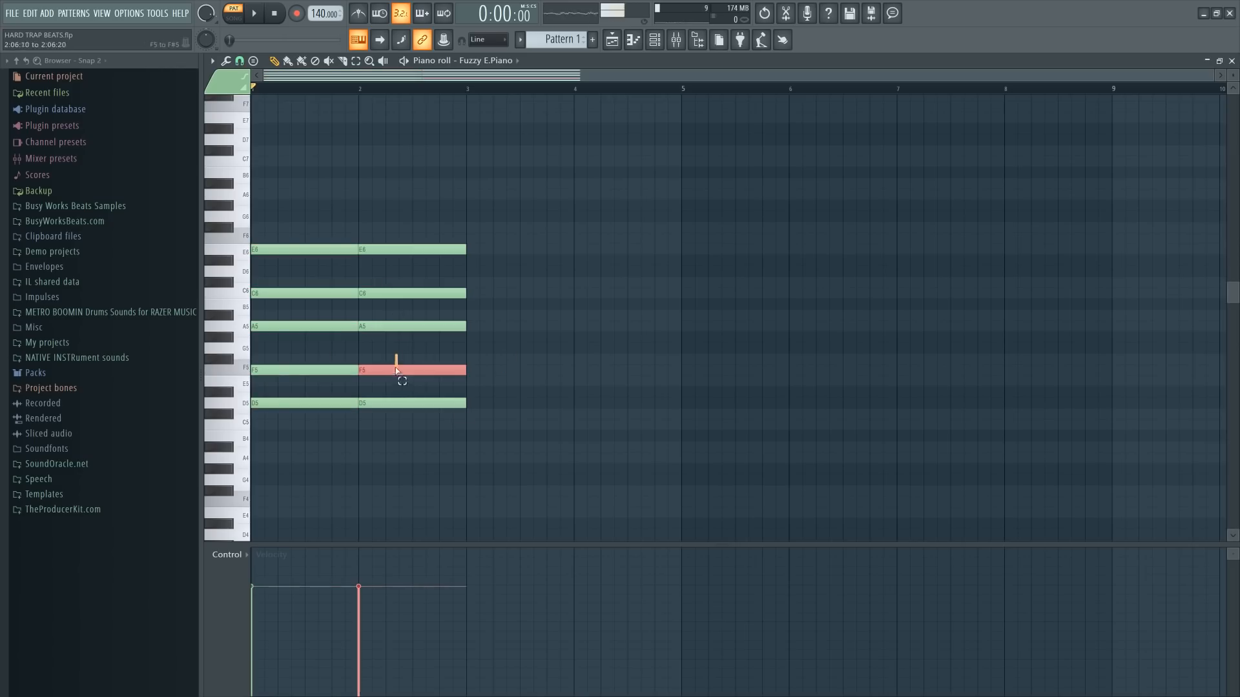
pyautogui.keyDown('ctrl'); pyautogui.click(388, 294); pyautogui.keyUp('ctrl')
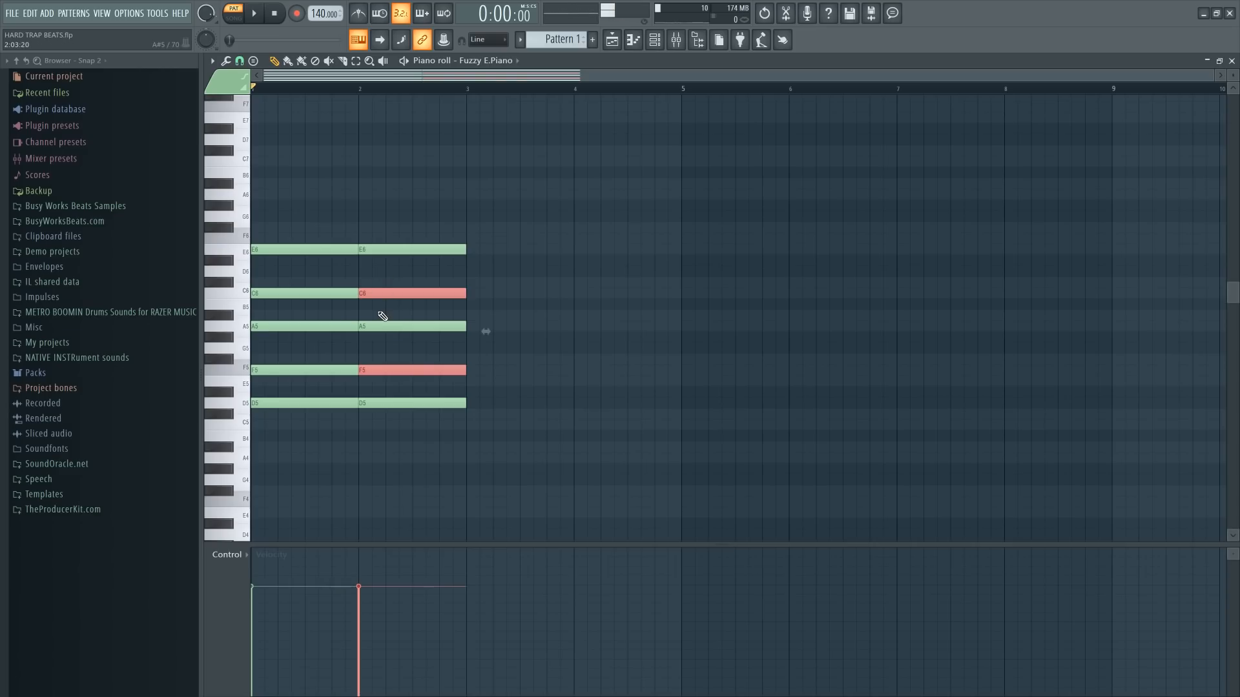
pyautogui.hotkey('shift', 'Down')
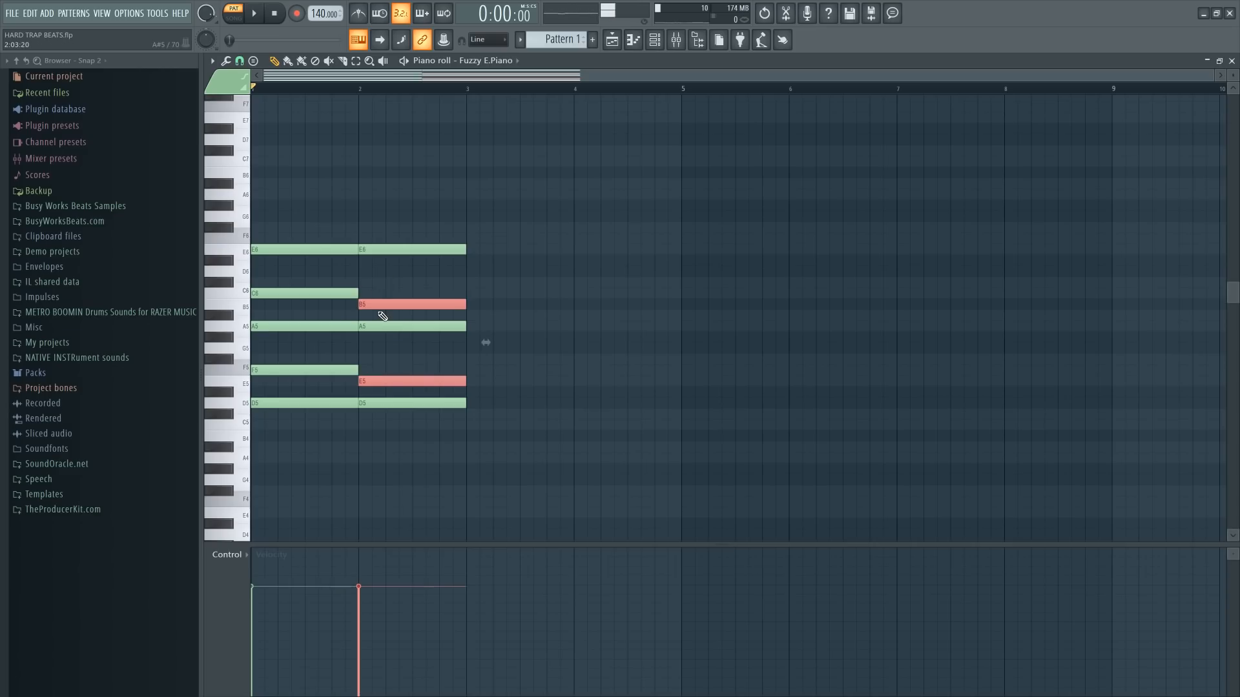
pyautogui.click(507, 276)
pyautogui.press('space')
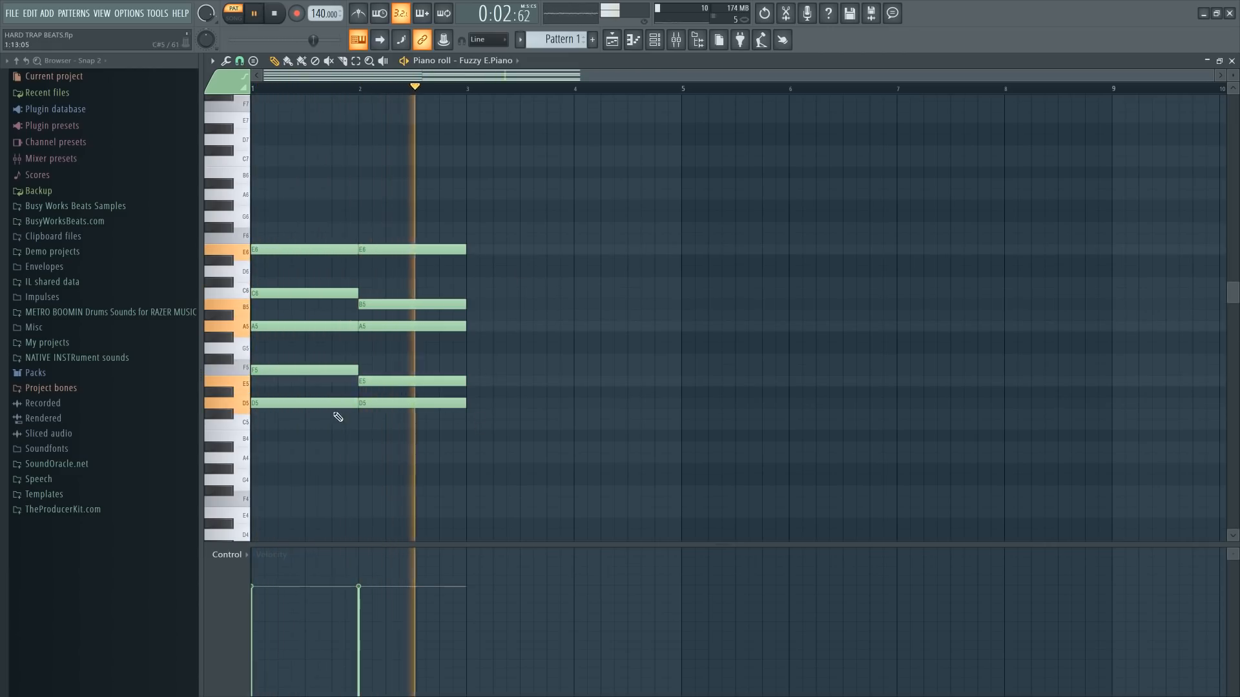
pyautogui.press('space')
# - Copy the bar 1 chord into bars 3 and 4, lowering bar 4's A5 and C6 to G#5 and B5
pyautogui.moveTo(331, 418); pyautogui.dragTo(623, 456)
pyautogui.keyDown('ctrl'); pyautogui.click(624, 268); pyautogui.keyUp('ctrl')
pyautogui.keyDown('ctrl'); pyautogui.click(613, 378); pyautogui.keyUp('ctrl')
pyautogui.moveTo(613, 338); pyautogui.dragTo(606, 286)
pyautogui.press('Down')
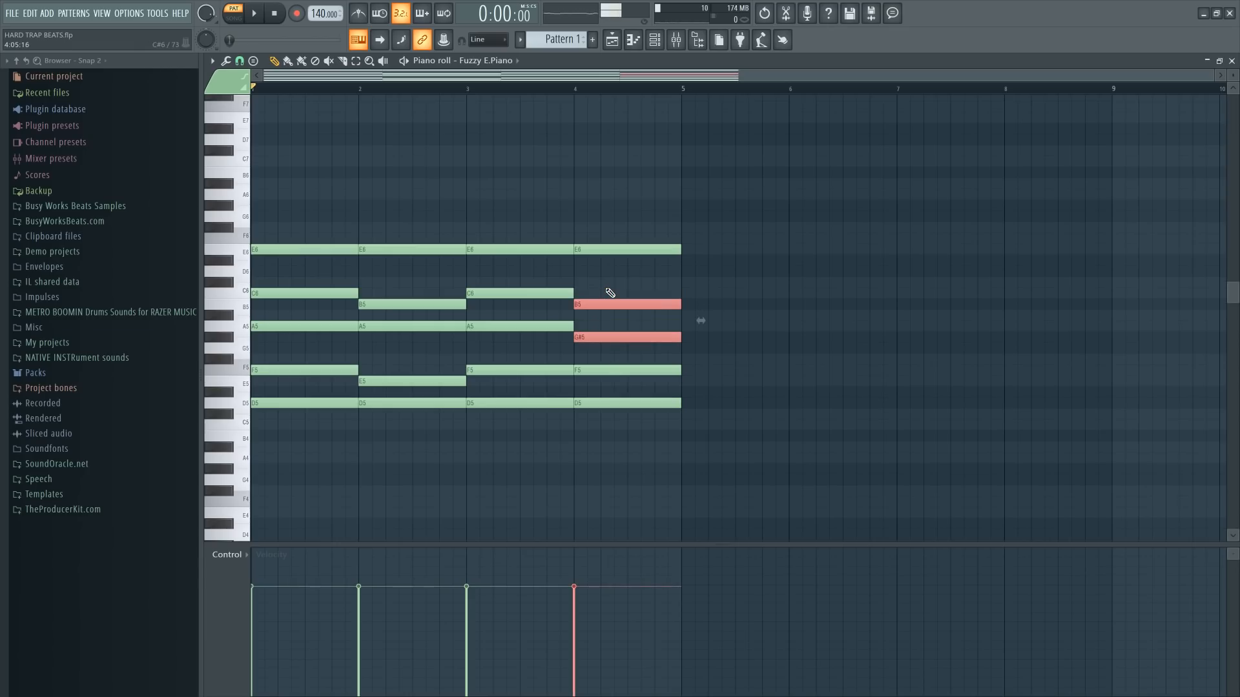
pyautogui.keyDown('ctrl'); pyautogui.click(733, 274); pyautogui.keyUp('ctrl')
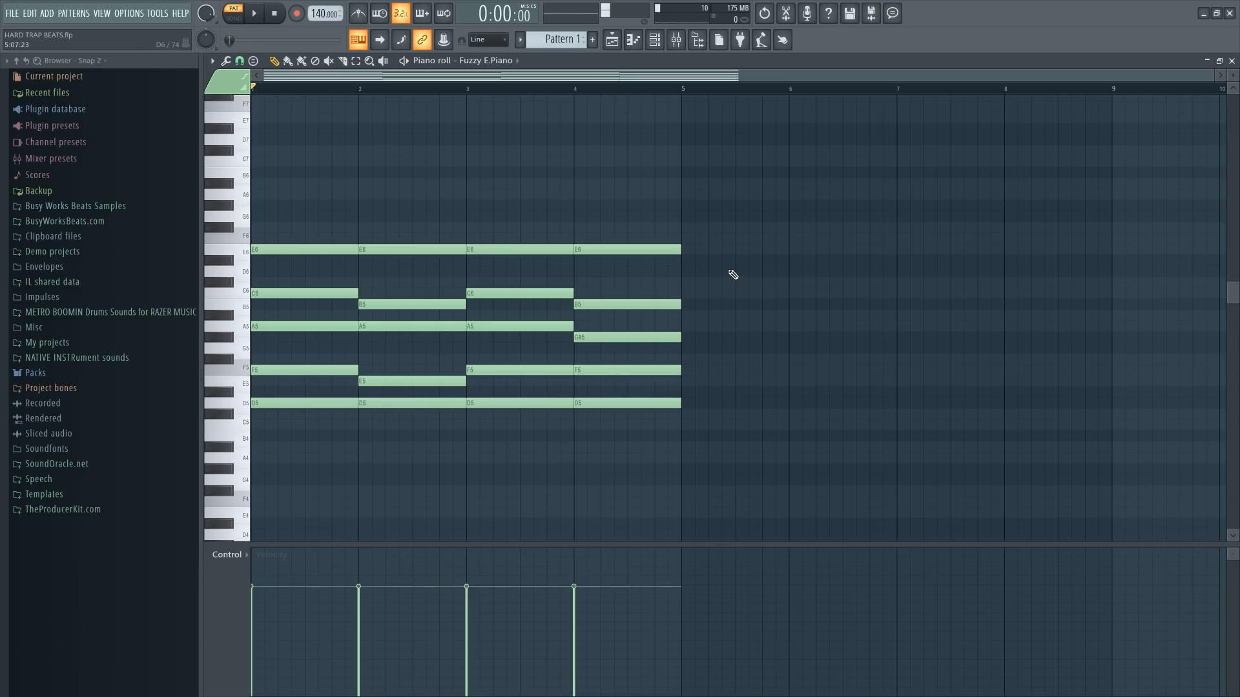
# - Play back the four-bar chord progression and transpose all its notes up one semitone
pyautogui.press('space')
pyautogui.hotkey('ctrl', 's')
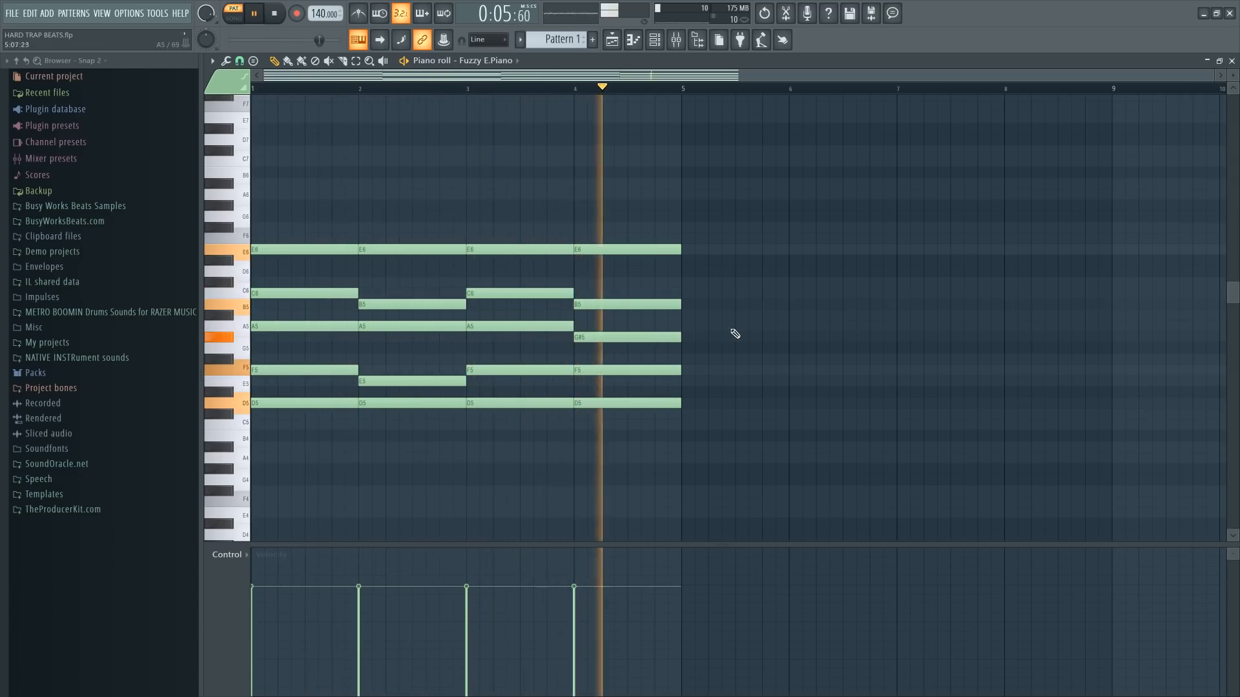
pyautogui.press('space')
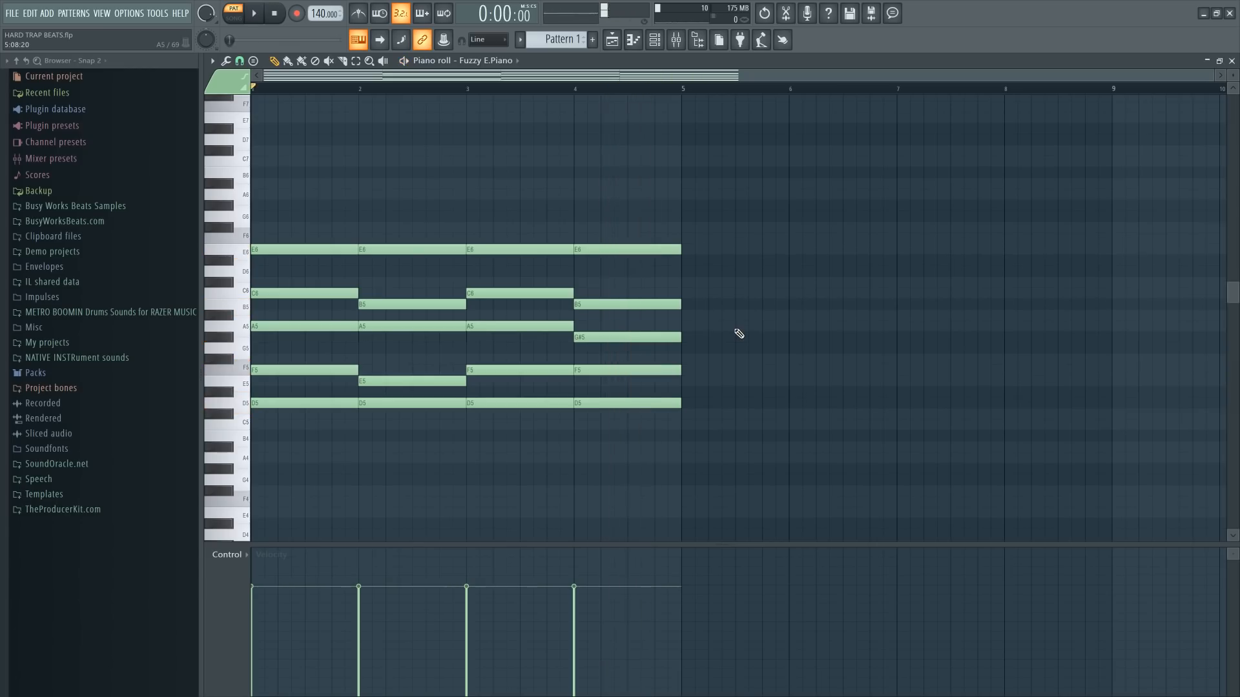
pyautogui.hotkey('shift', 'Up')
pyautogui.press('space')
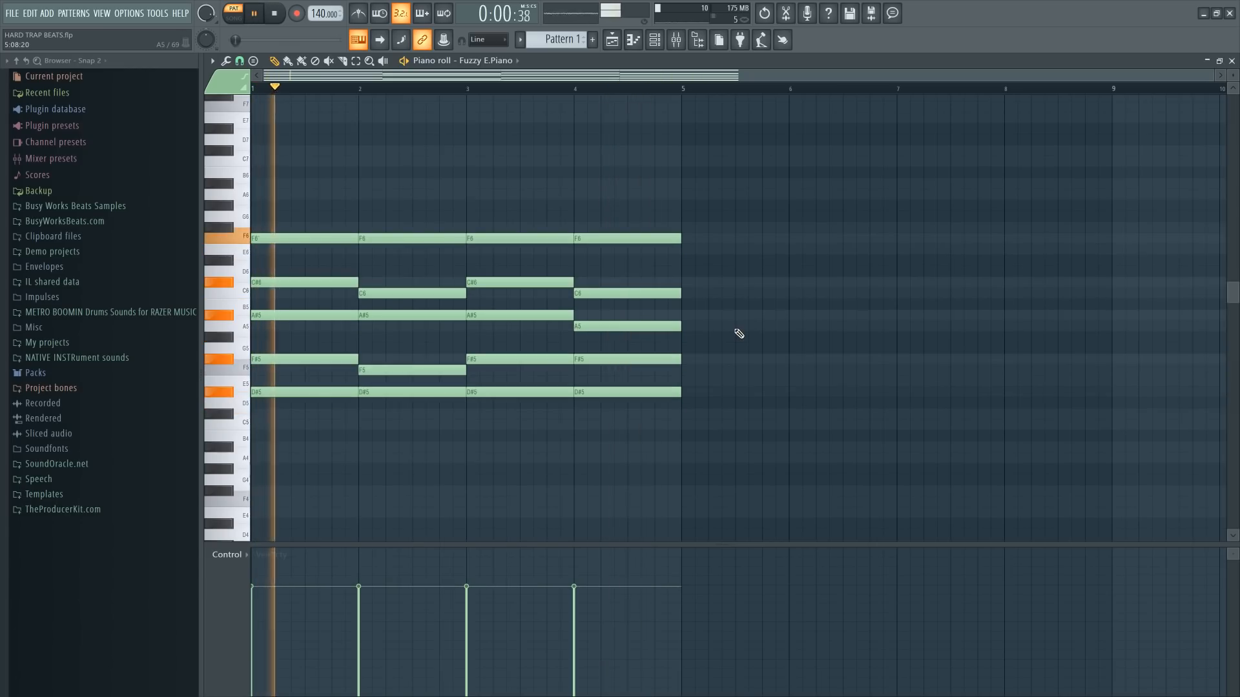
# - Load the Jazz Guitar preset in the Fruity DX10 and play the chord progression with it
pyautogui.click(1231, 62)
pyautogui.press('space')
pyautogui.click(617, 157)
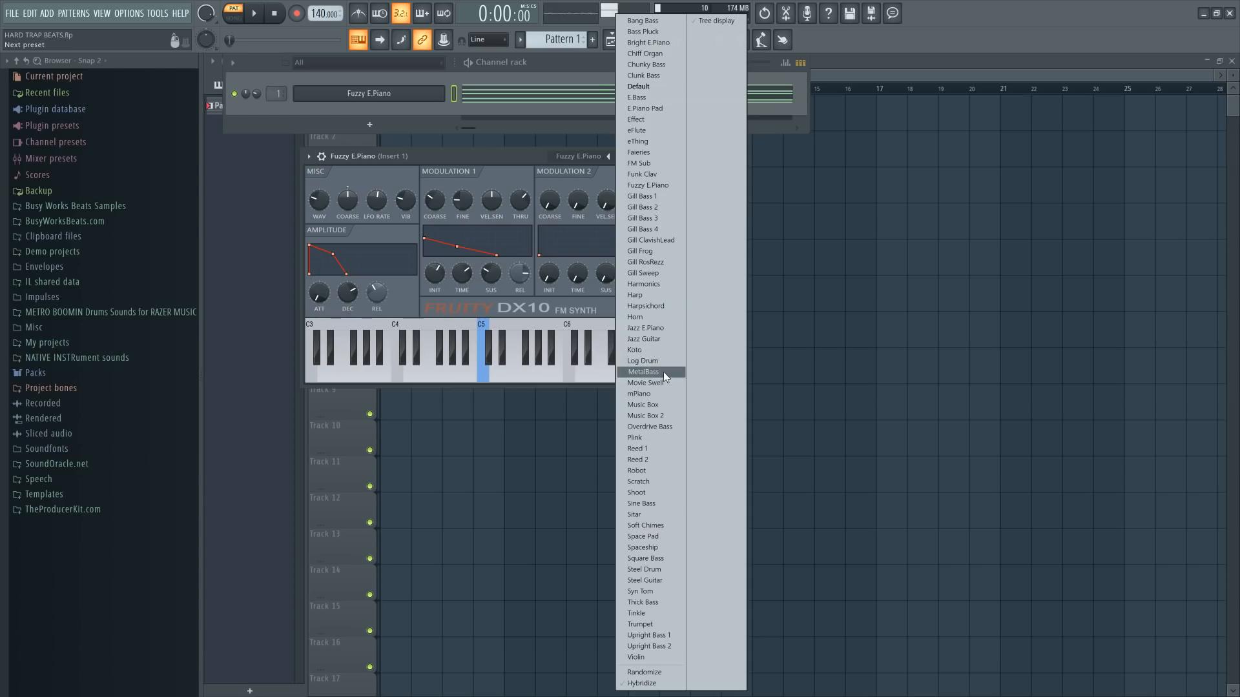
pyautogui.click(664, 338)
pyautogui.press('space')
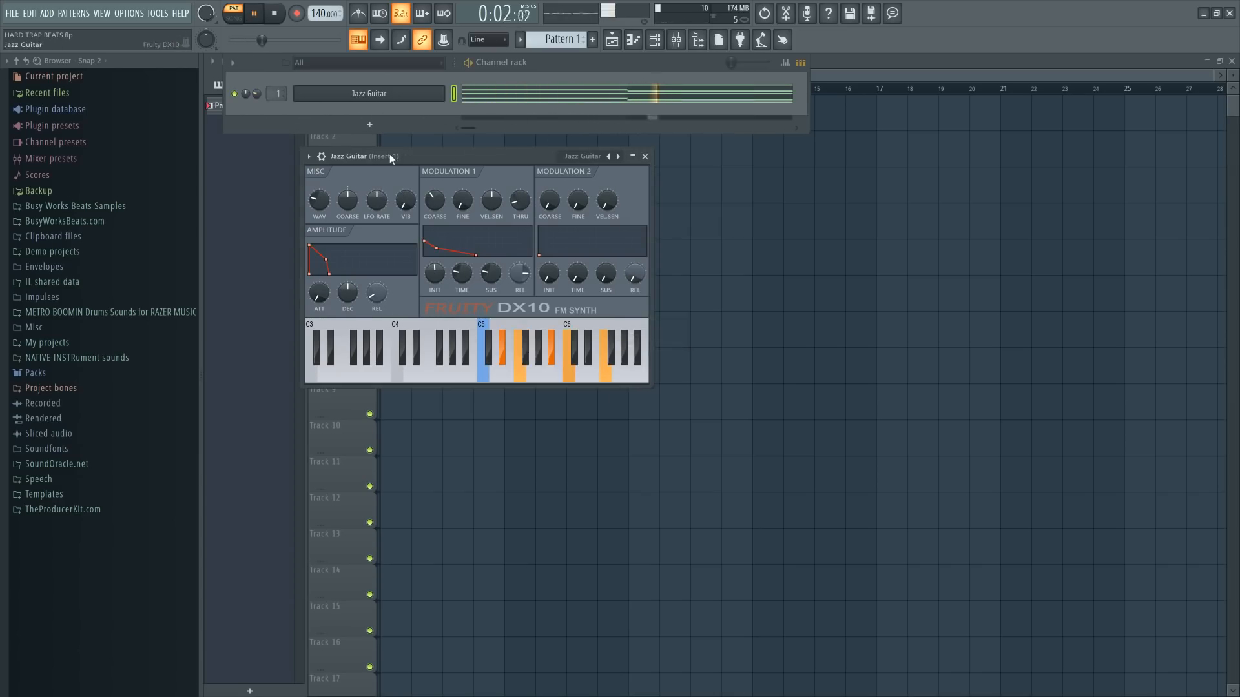
# - Enable an upward arpeggio on the Jazz Guitar channel, adjust its arpeggio time and play the pattern
pyautogui.click(321, 156)
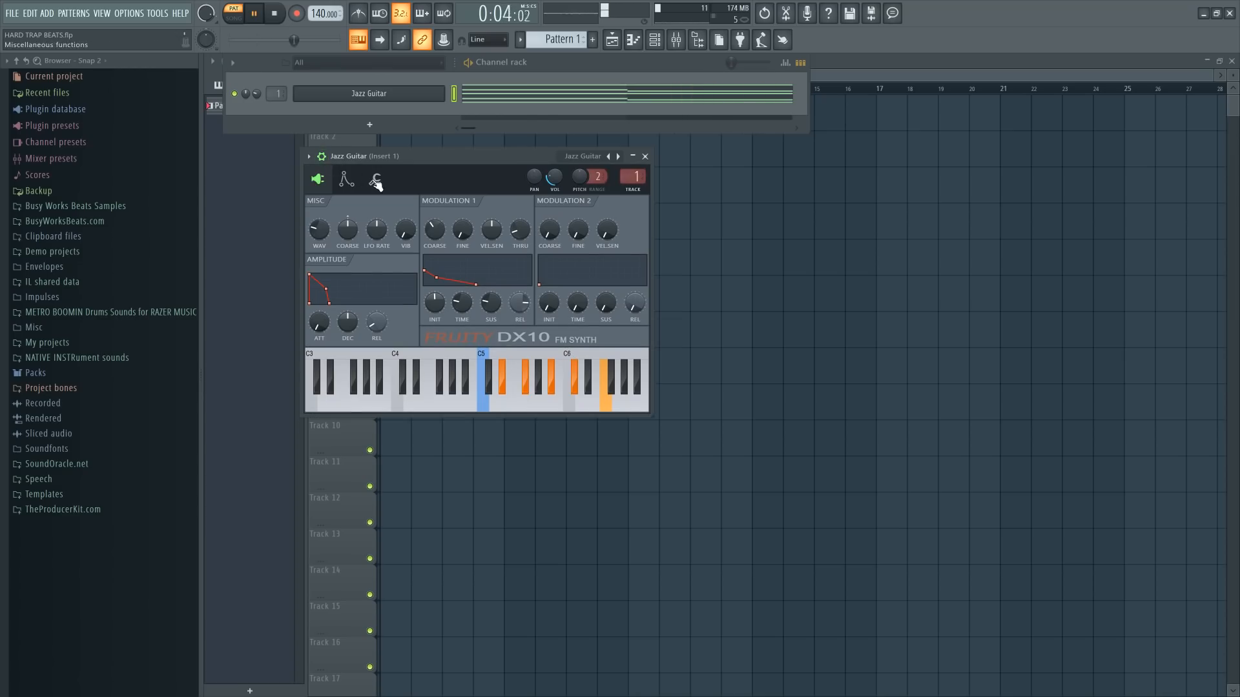
pyautogui.press('space')
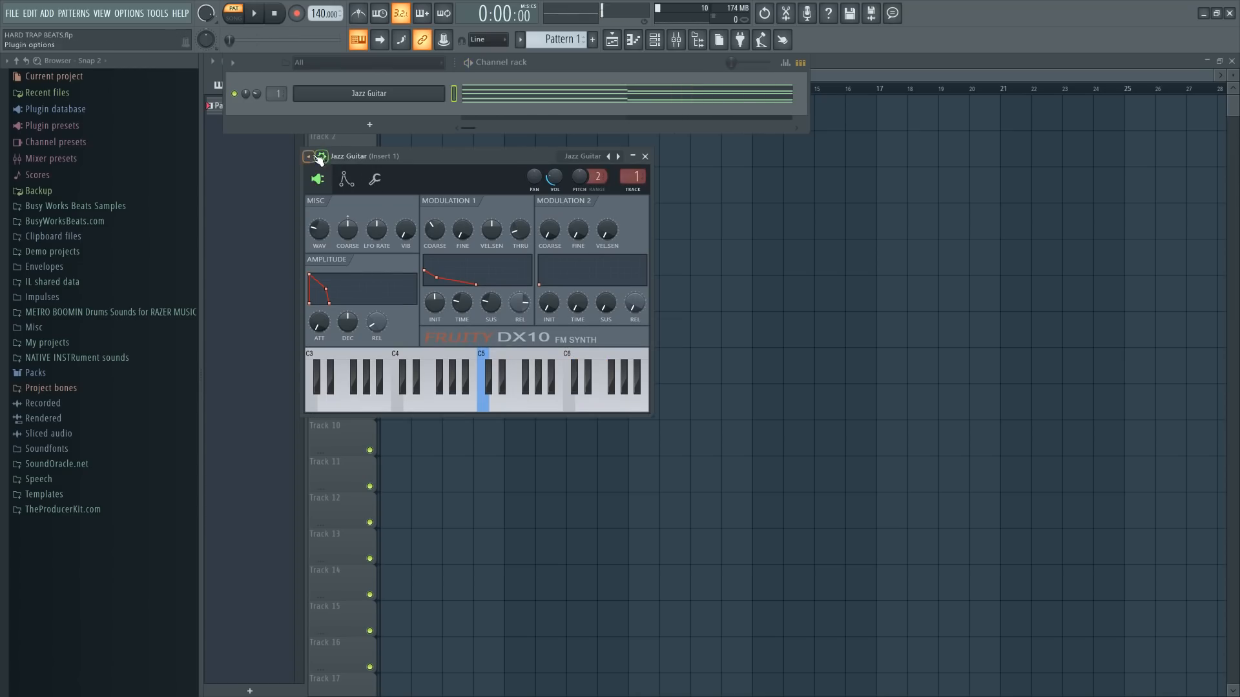
pyautogui.click(375, 181)
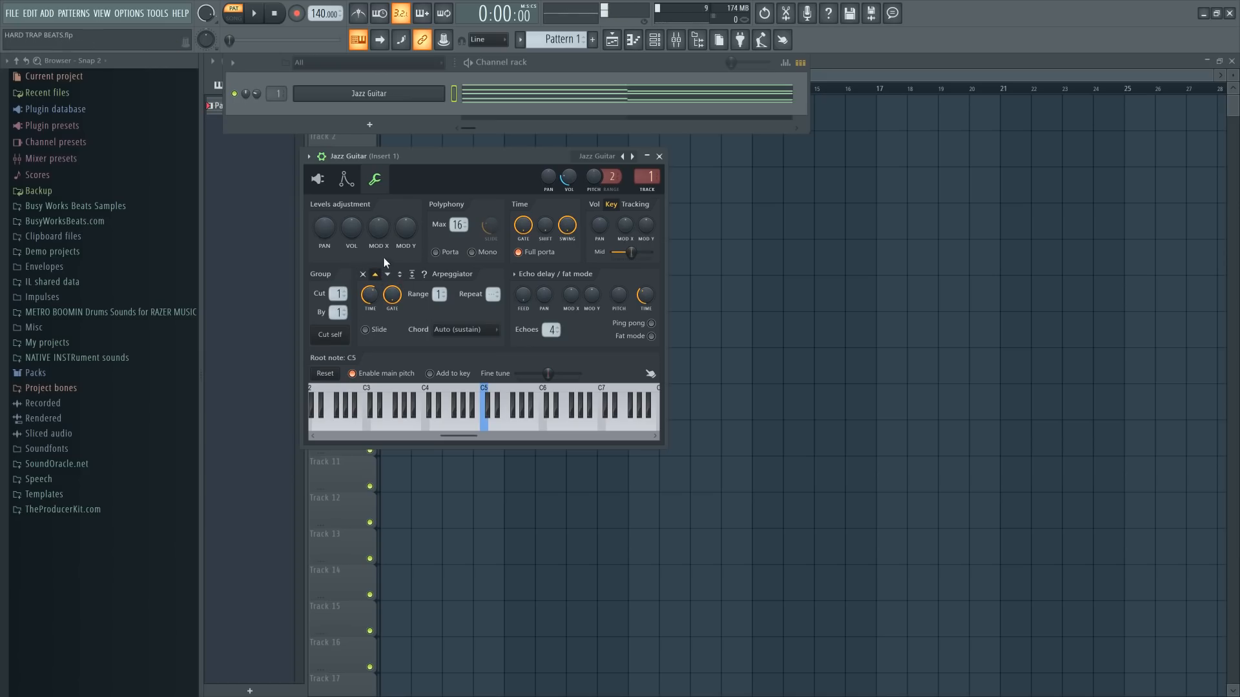
pyautogui.press('space')
pyautogui.press('space')
pyautogui.moveTo(369, 295); pyautogui.dragTo(370, 306)
pyautogui.press('space')
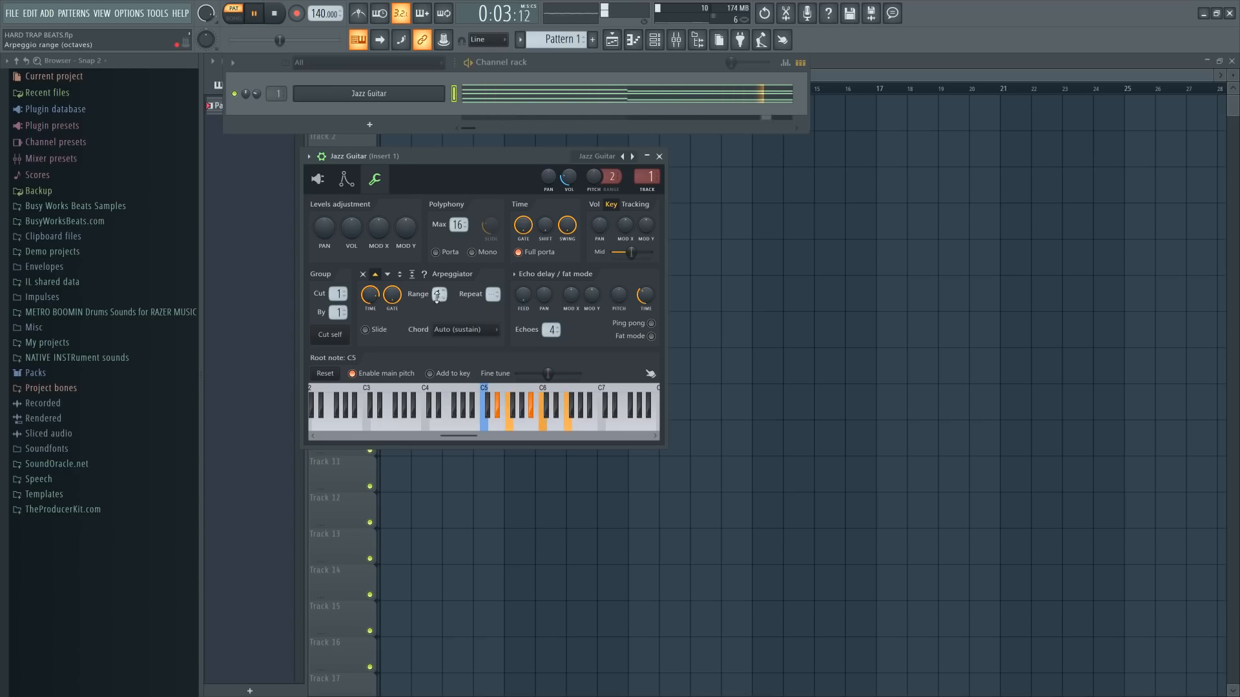
# - Save the project and slightly raise the Jazz Guitar channel's volume
pyautogui.click(659, 157)
pyautogui.hotkey('ctrl', 's')
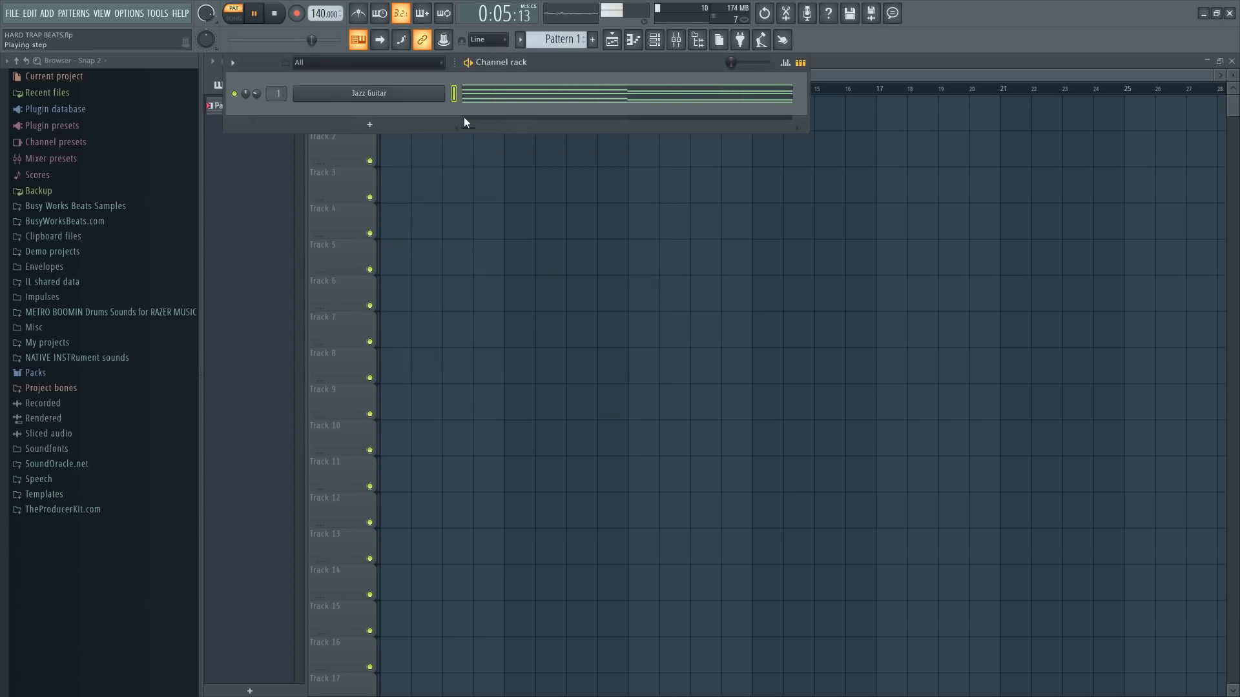
pyautogui.moveTo(257, 93); pyautogui.dragTo(257, 89)
# - Add Fruity Delay 3 to slot 1 of mixer Insert 1 and play the pattern through it
pyautogui.click(676, 39)
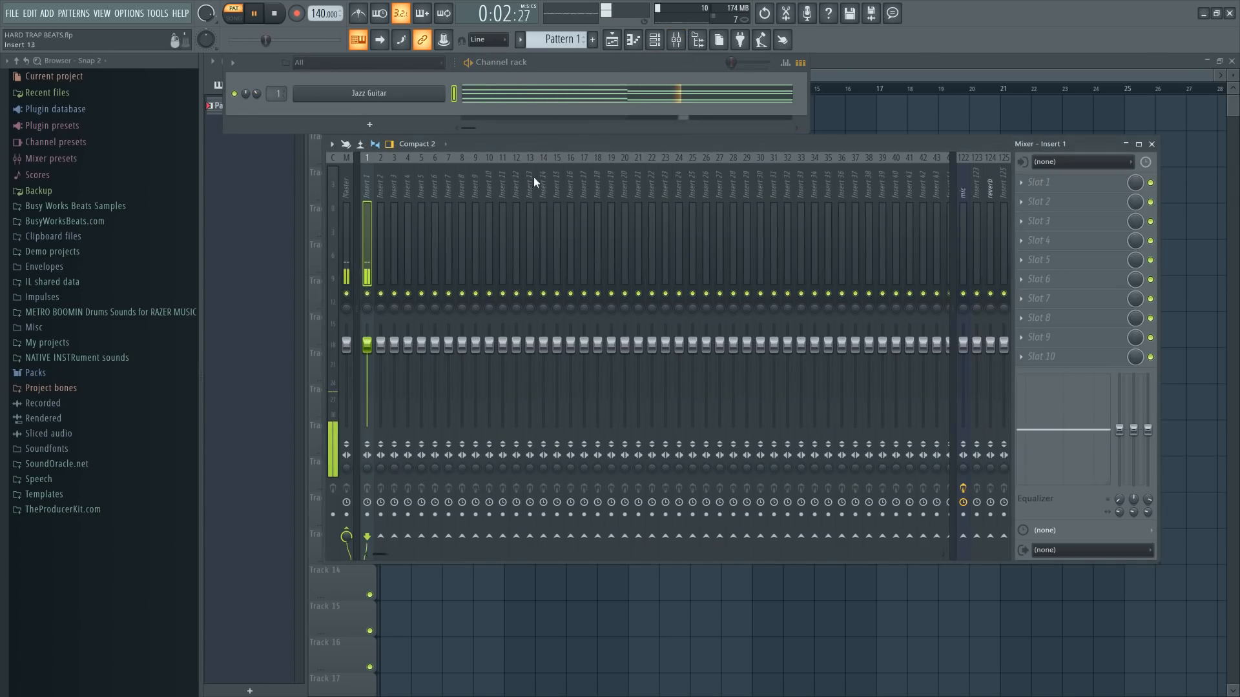
pyautogui.press('space')
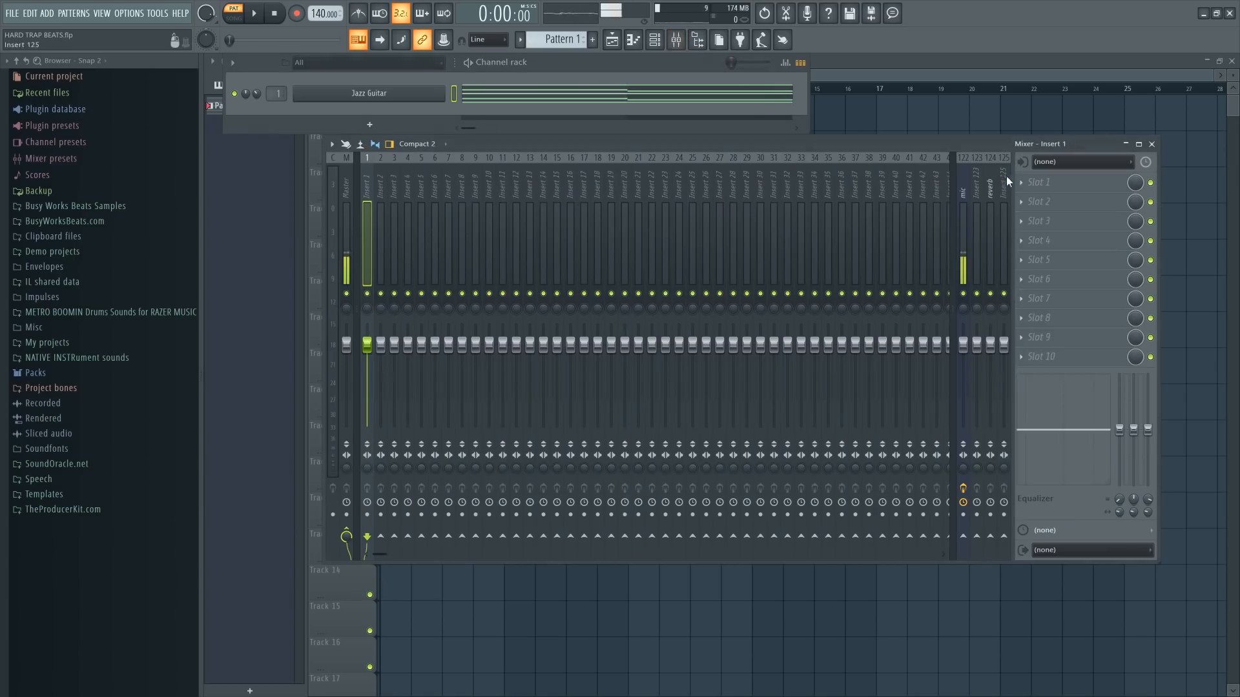
pyautogui.click(1015, 184)
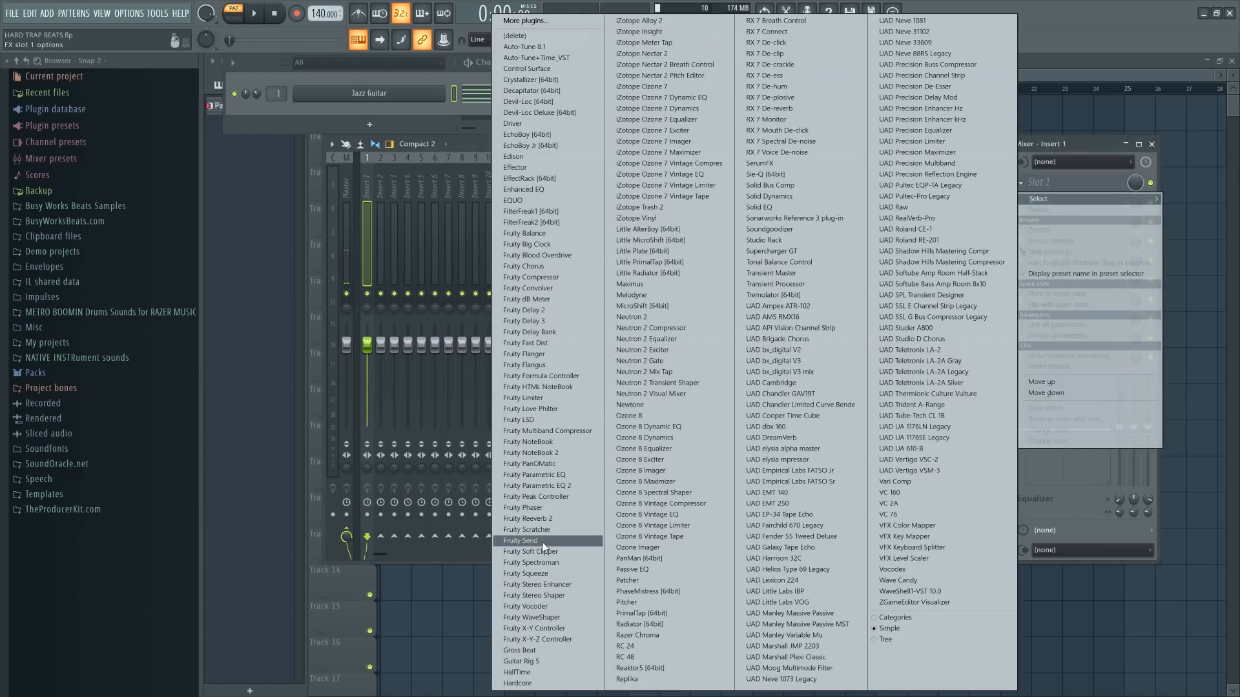
pyautogui.click(571, 320)
pyautogui.press('space')
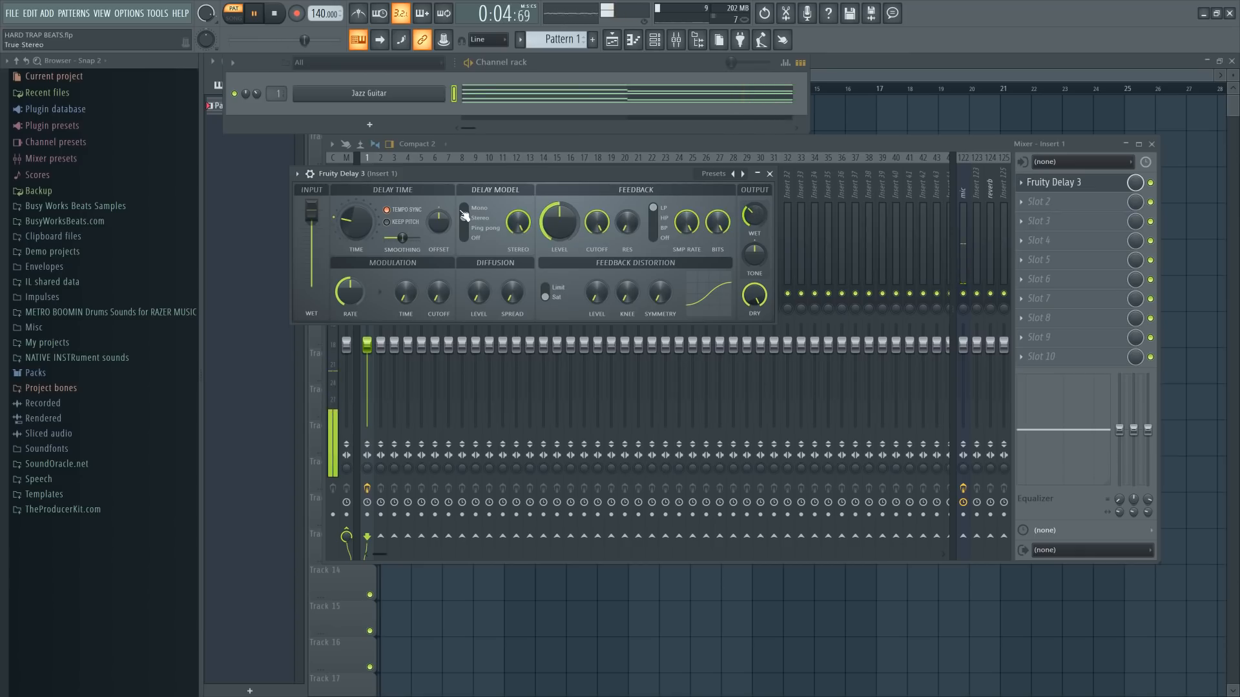
# - Set Fruity Delay 3's delay model to ping pong and pan its echoes to the right
pyautogui.press('space')
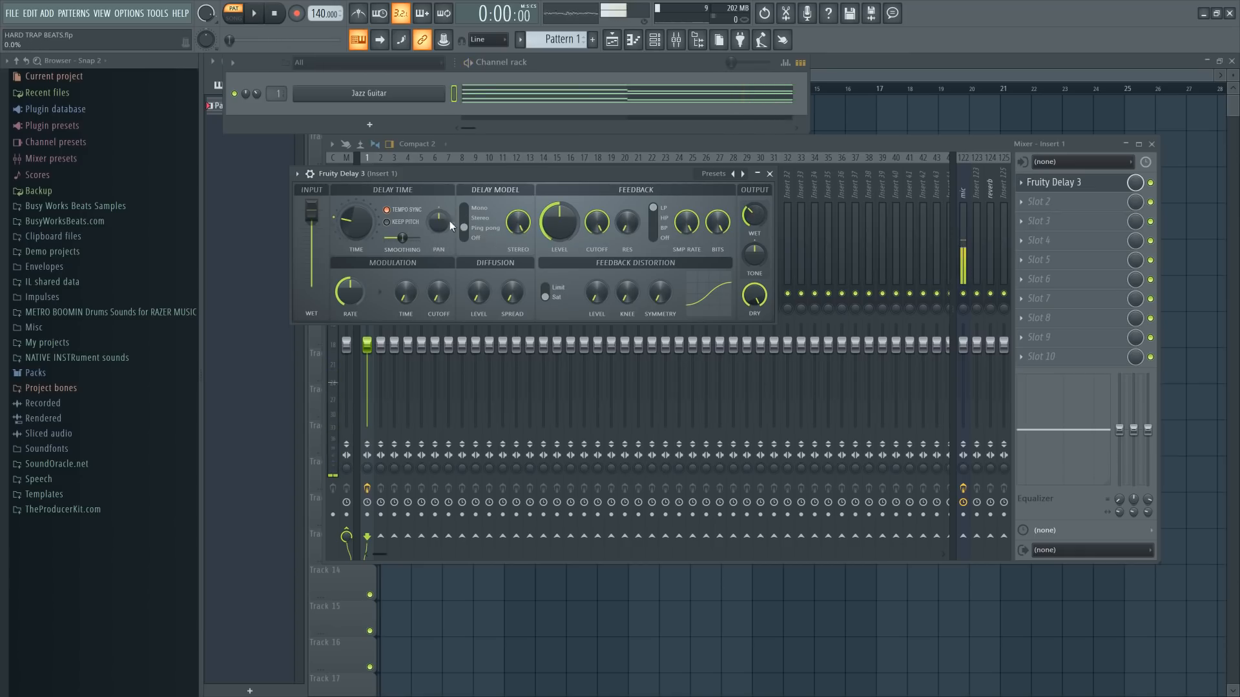
pyautogui.press('space')
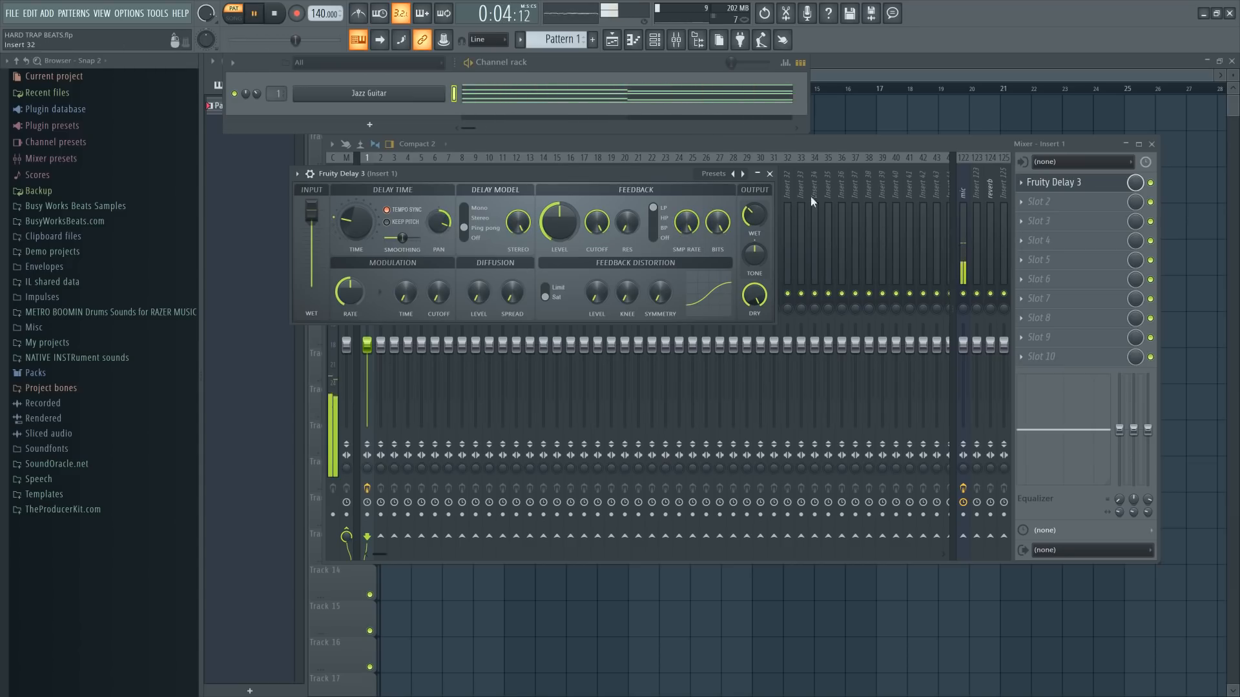
pyautogui.press('space')
# - Add Fruity Reeverb 2 to slot 2 of Insert 1 and raise its early reflections level during playback
pyautogui.click(1036, 206)
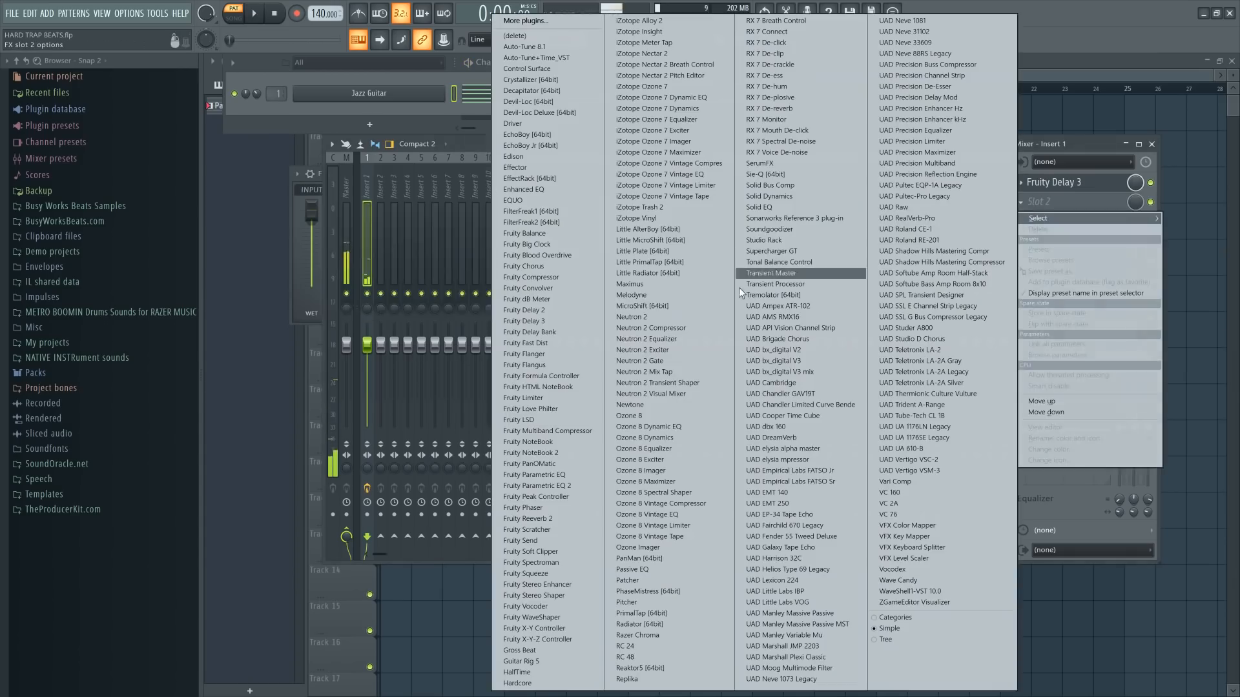
pyautogui.click(560, 518)
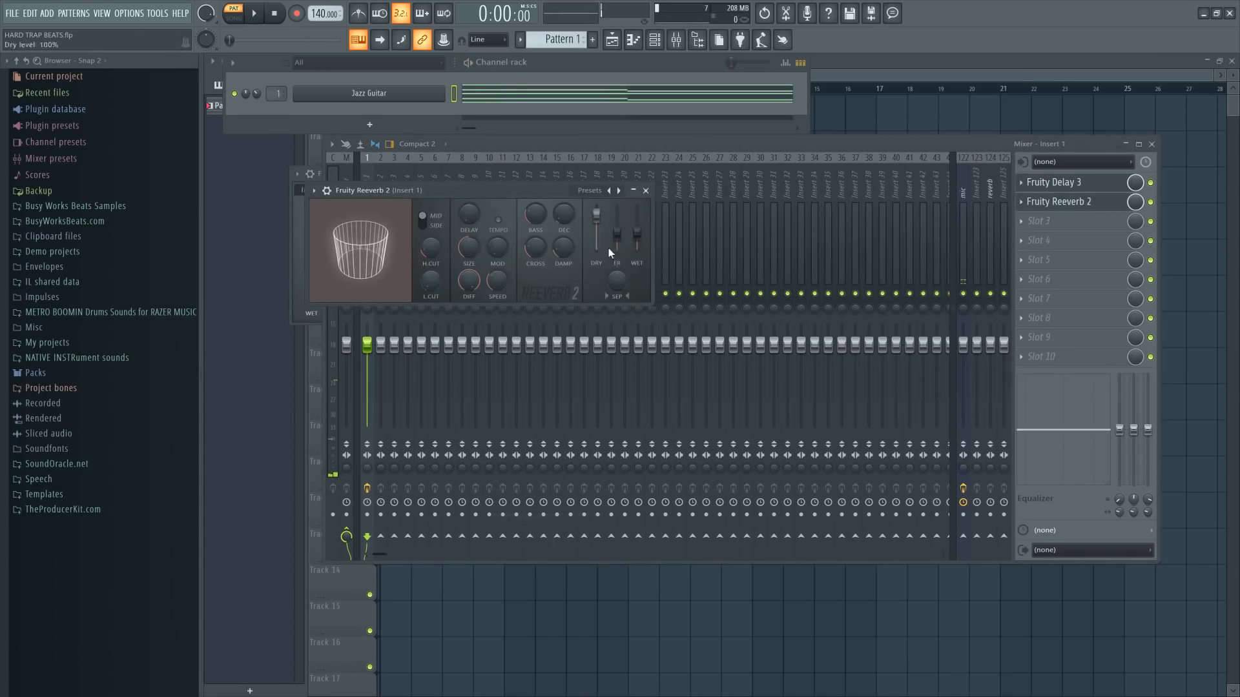
pyautogui.press('space')
pyautogui.press('space')
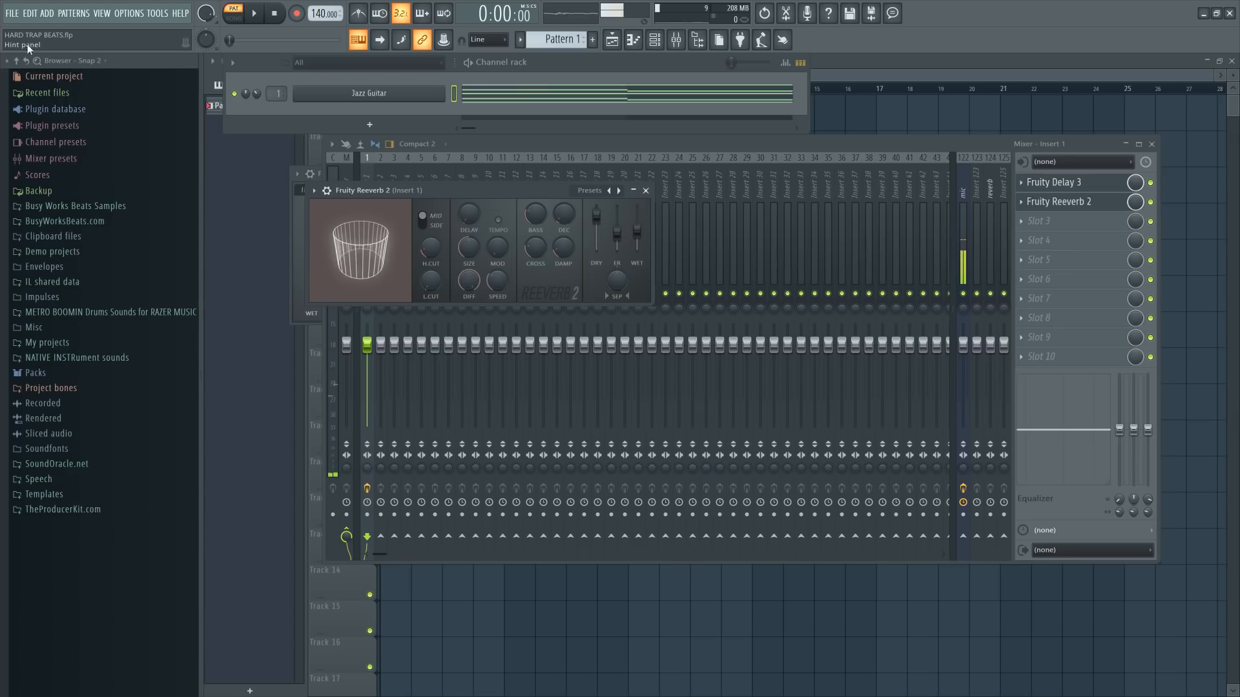
pyautogui.press('space')
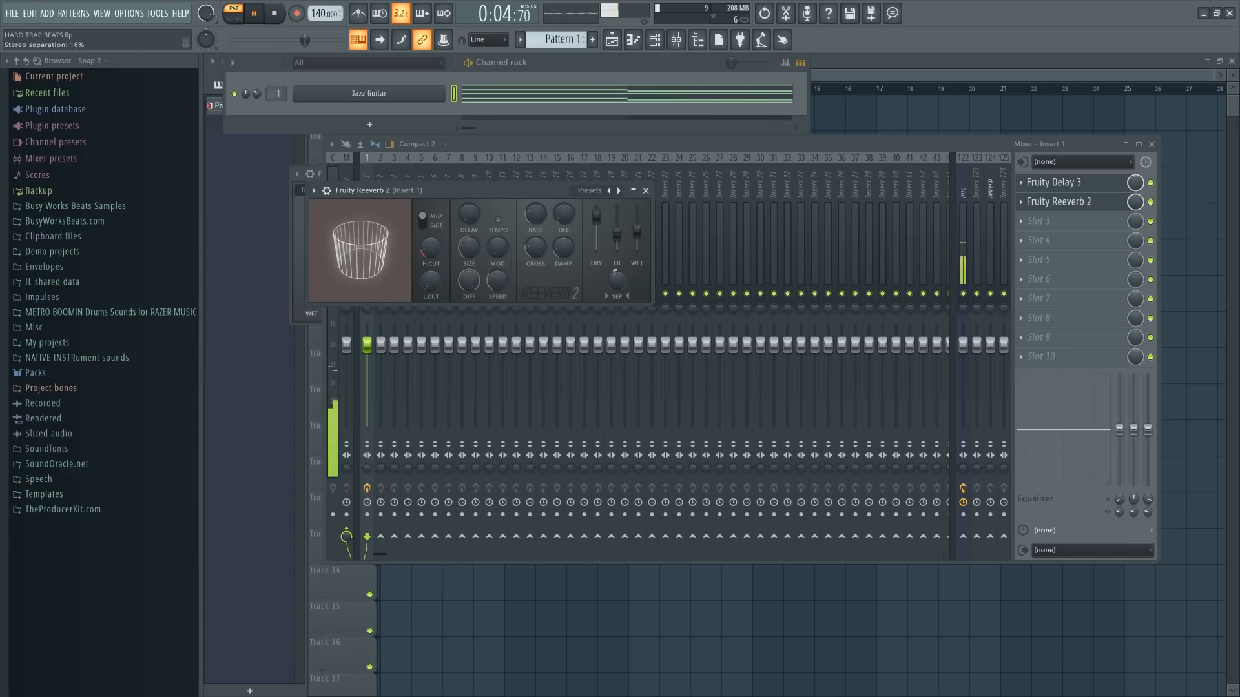
pyautogui.moveTo(616, 233); pyautogui.dragTo(617, 221)
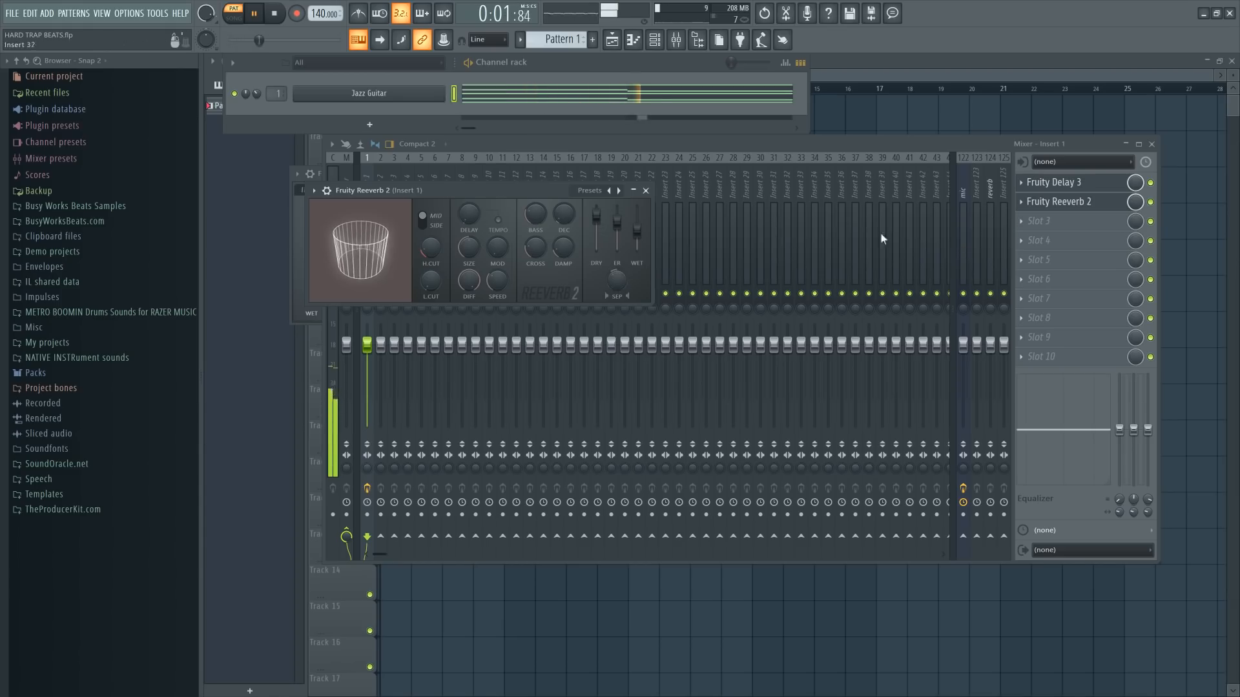
# - Bring up Fruity Delay 3 again and reduce its ping pong pan offset while listening to the pattern
pyautogui.click(1054, 182)
pyautogui.press('space')
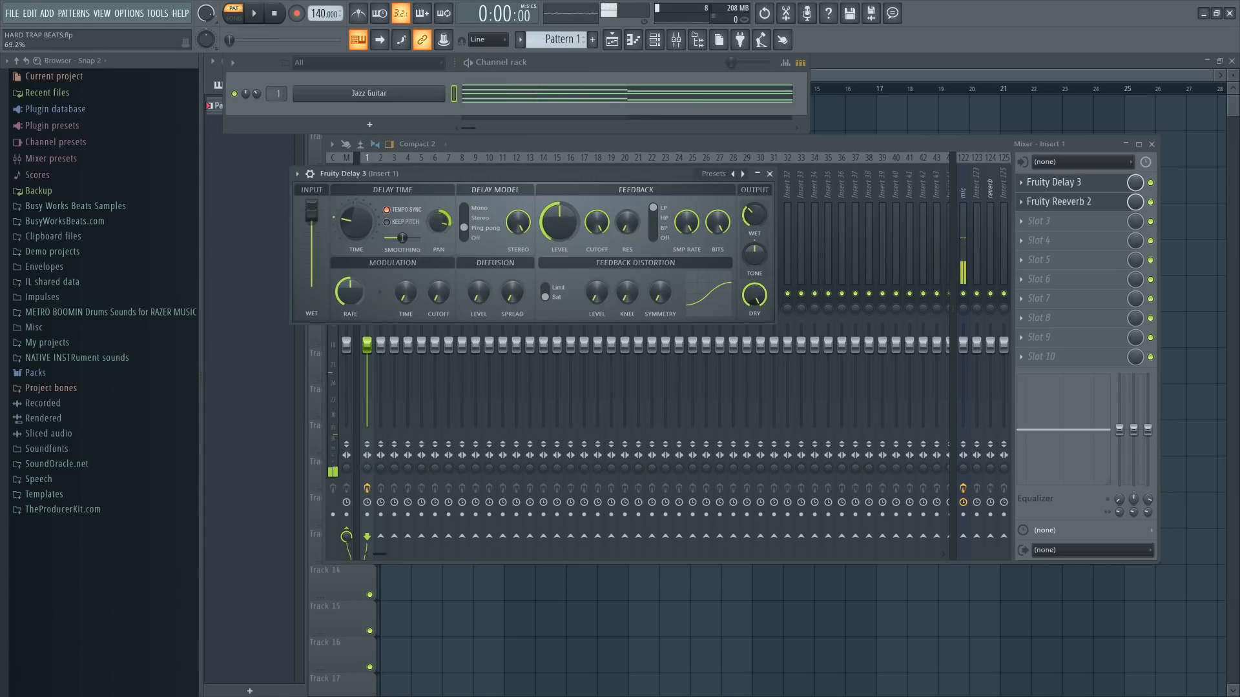
pyautogui.press('space')
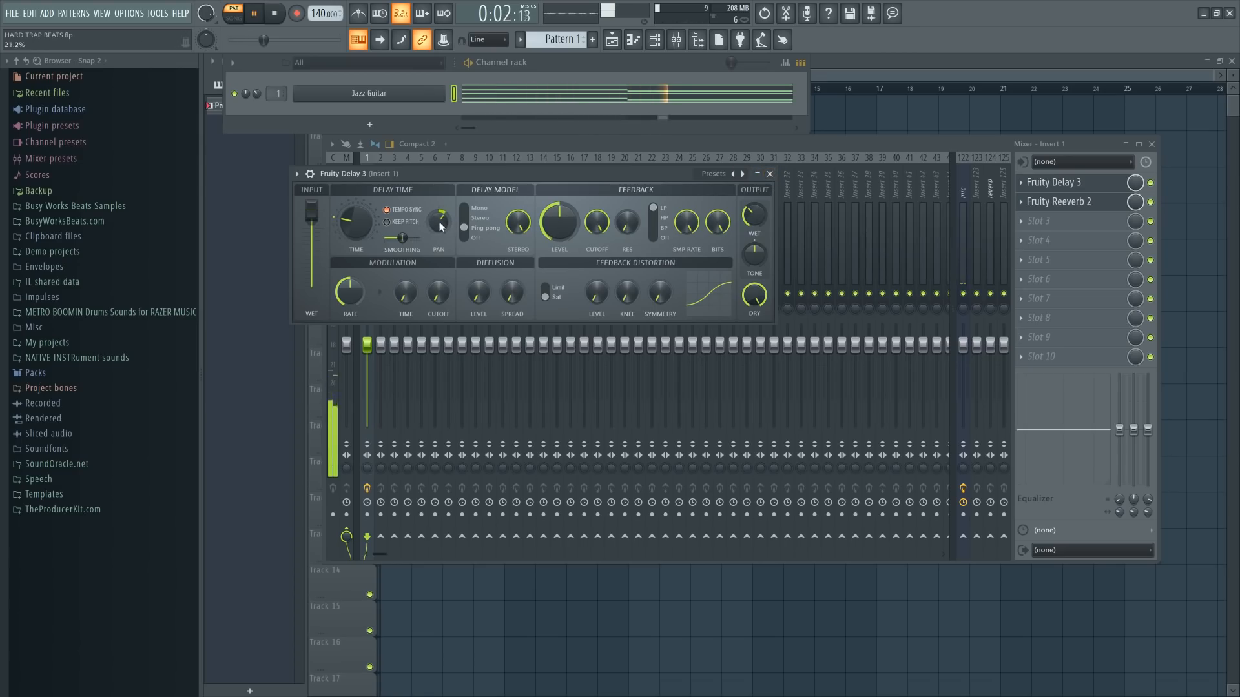
pyautogui.click(1013, 141)
pyautogui.press('space')
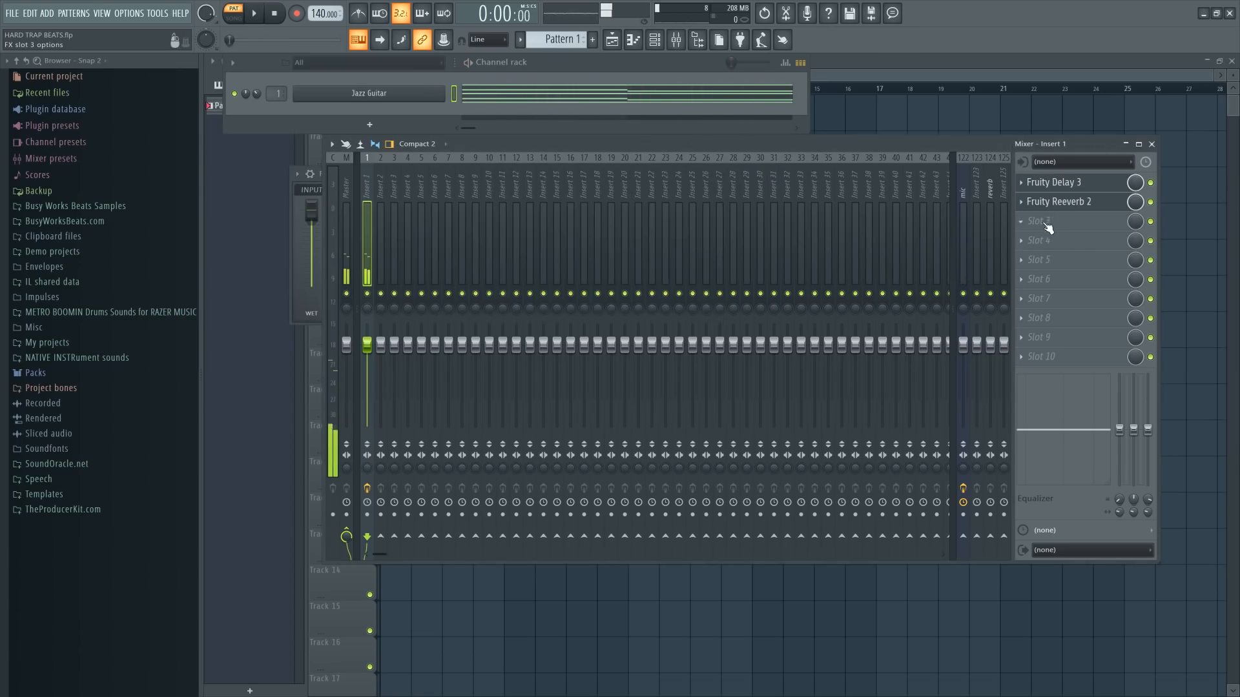
# - Add Gross Beat to slot 3 of Insert 1, load its Momentary preset and choose the 1/2 Speed time effect
pyautogui.click(1039, 221)
pyautogui.click(552, 649)
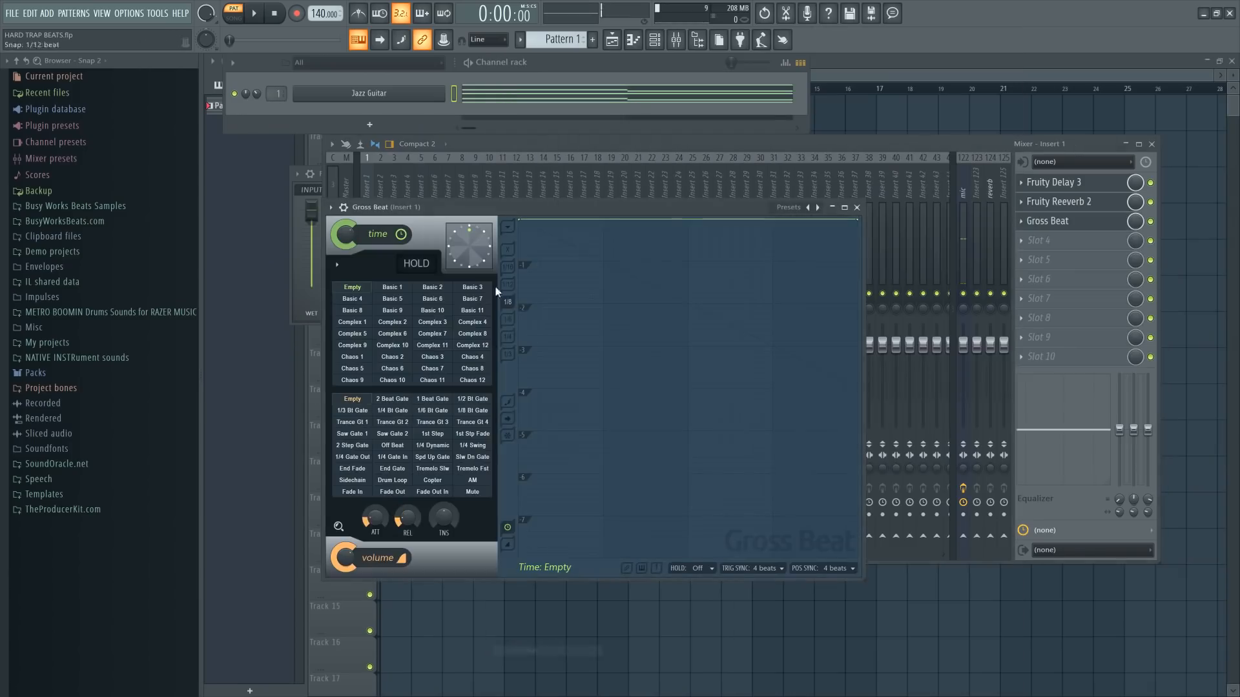
pyautogui.click(799, 207)
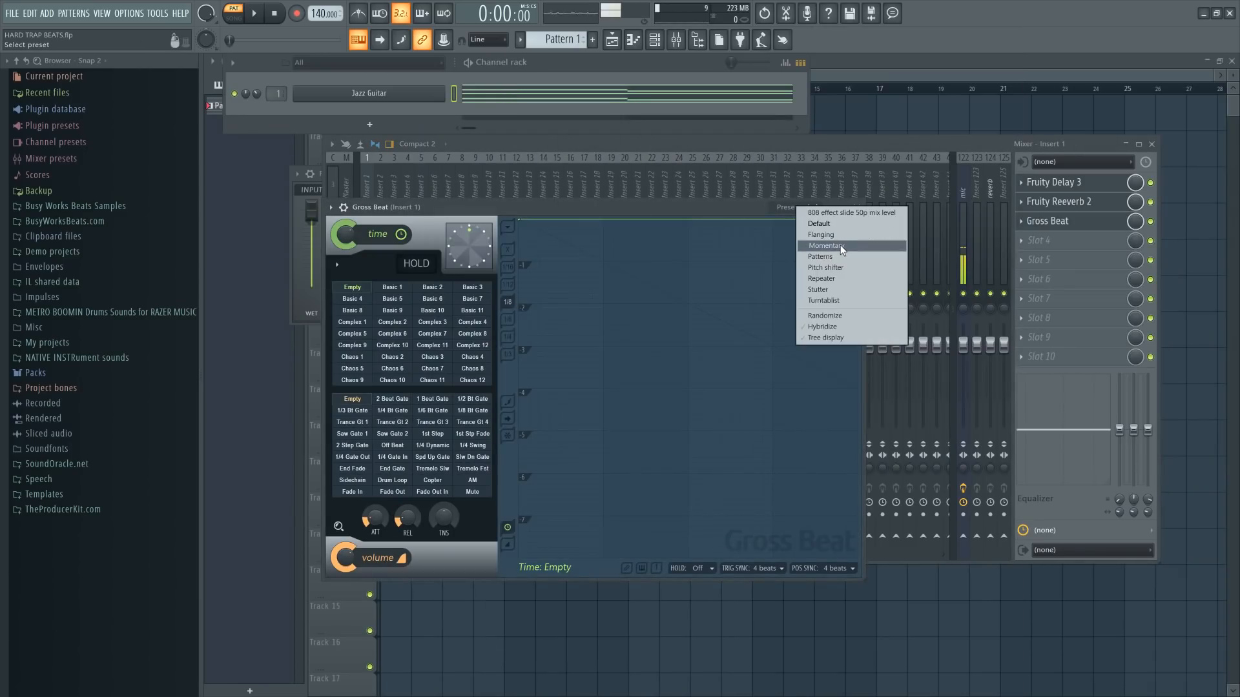
pyautogui.click(840, 246)
pyautogui.click(432, 368)
pyautogui.press('space')
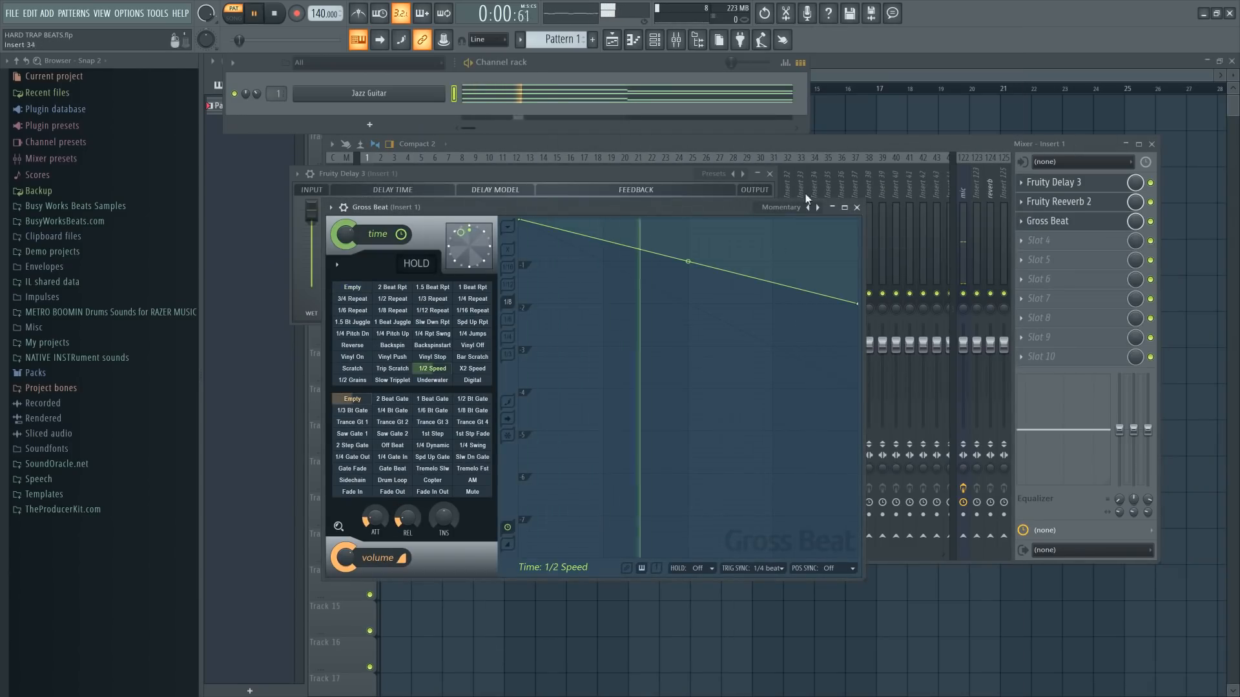
# - Try different amounts of Gross Beat's half-speed effect during playback and set the time mix to 21%
pyautogui.moveTo(733, 207); pyautogui.dragTo(790, 164)
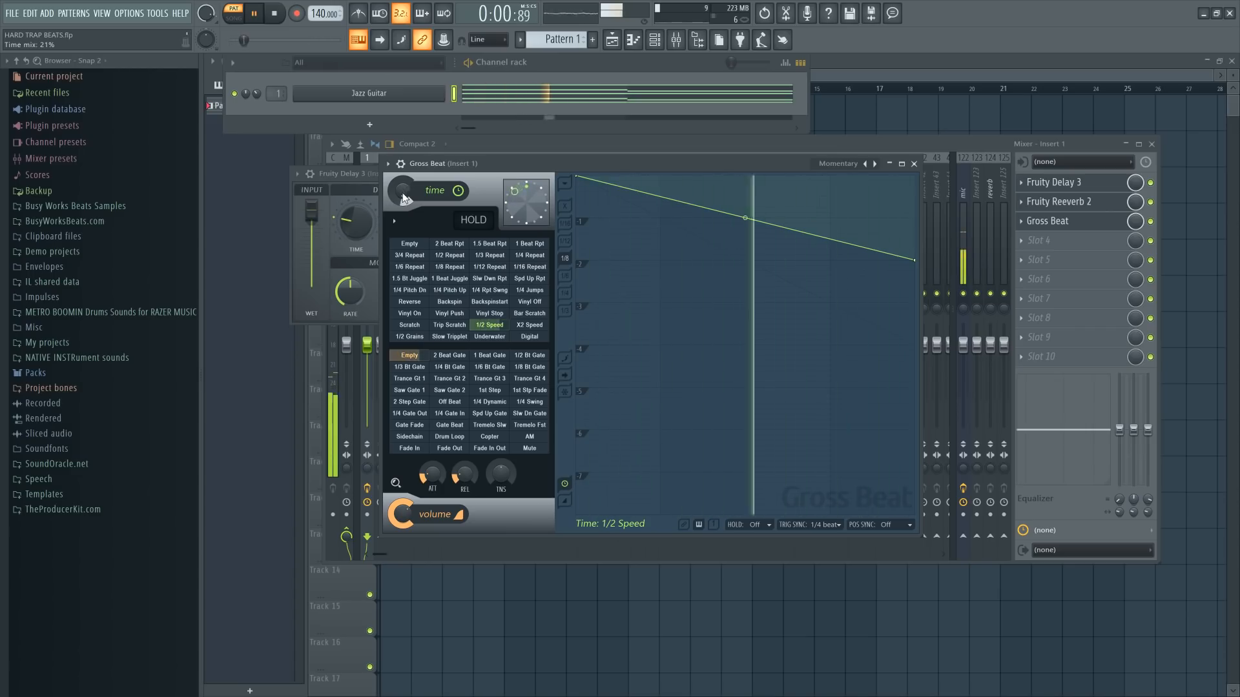
pyautogui.moveTo(404, 197); pyautogui.dragTo(404, 174)
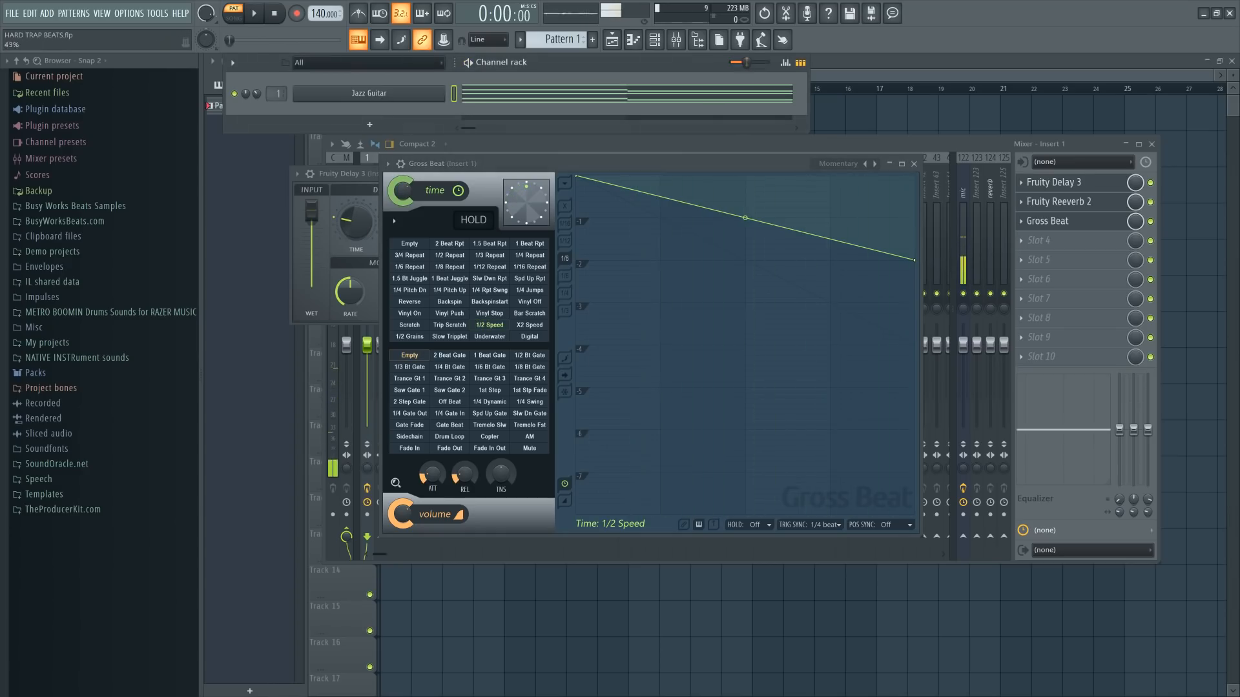
pyautogui.click(385, 97)
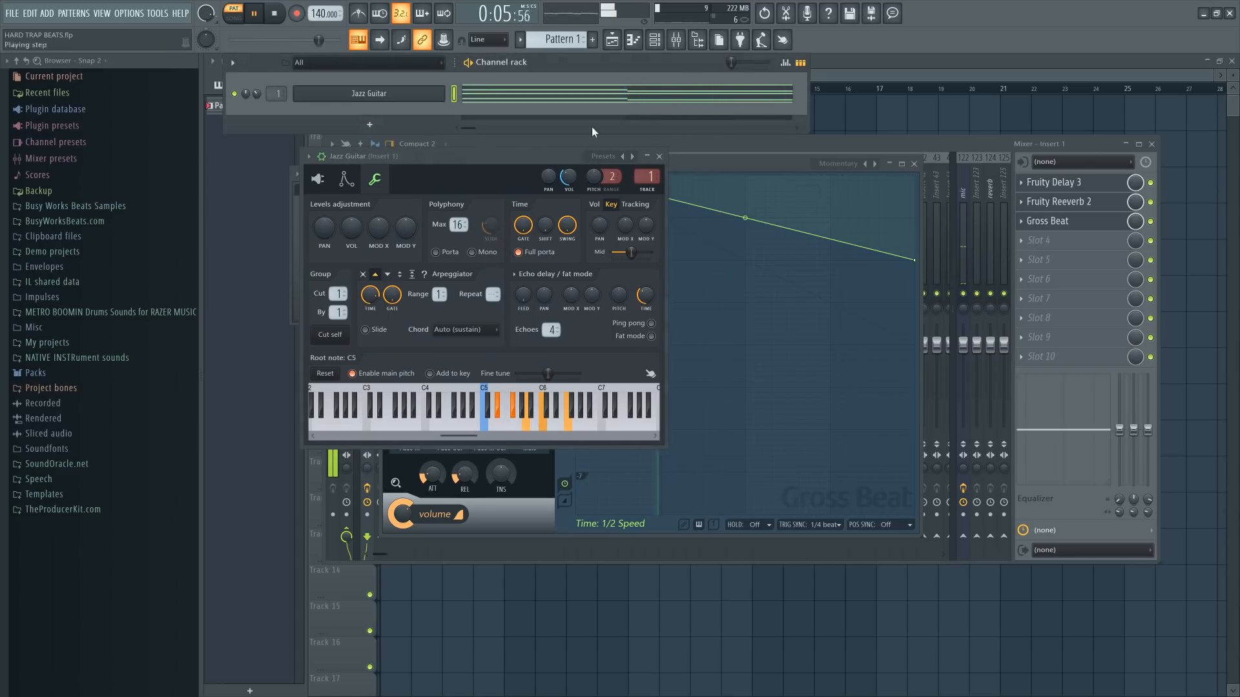
pyautogui.click(659, 158)
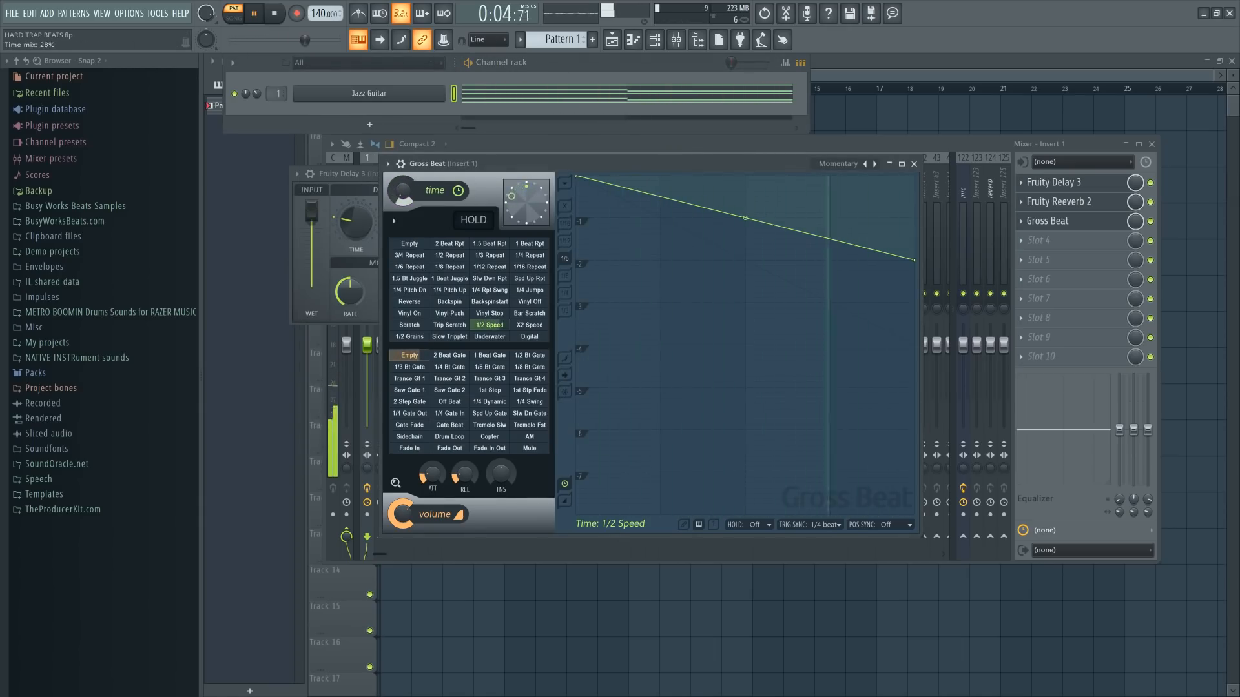
pyautogui.moveTo(403, 190); pyautogui.dragTo(413, 187)
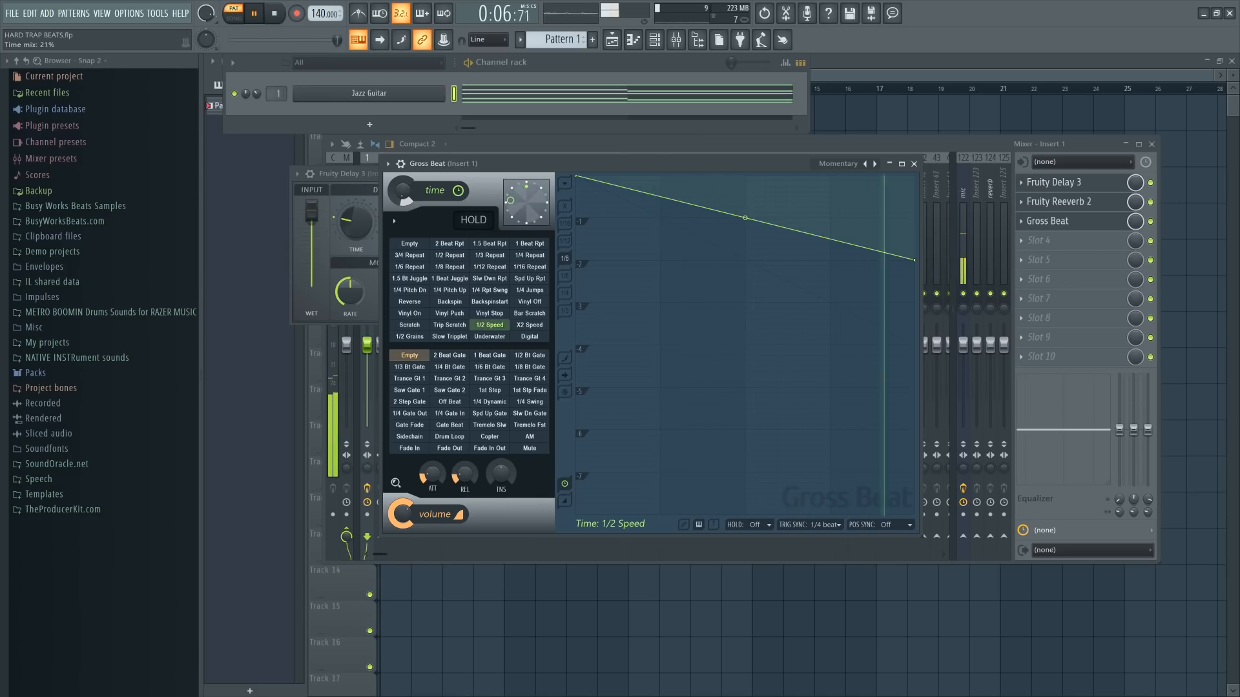
pyautogui.click(914, 164)
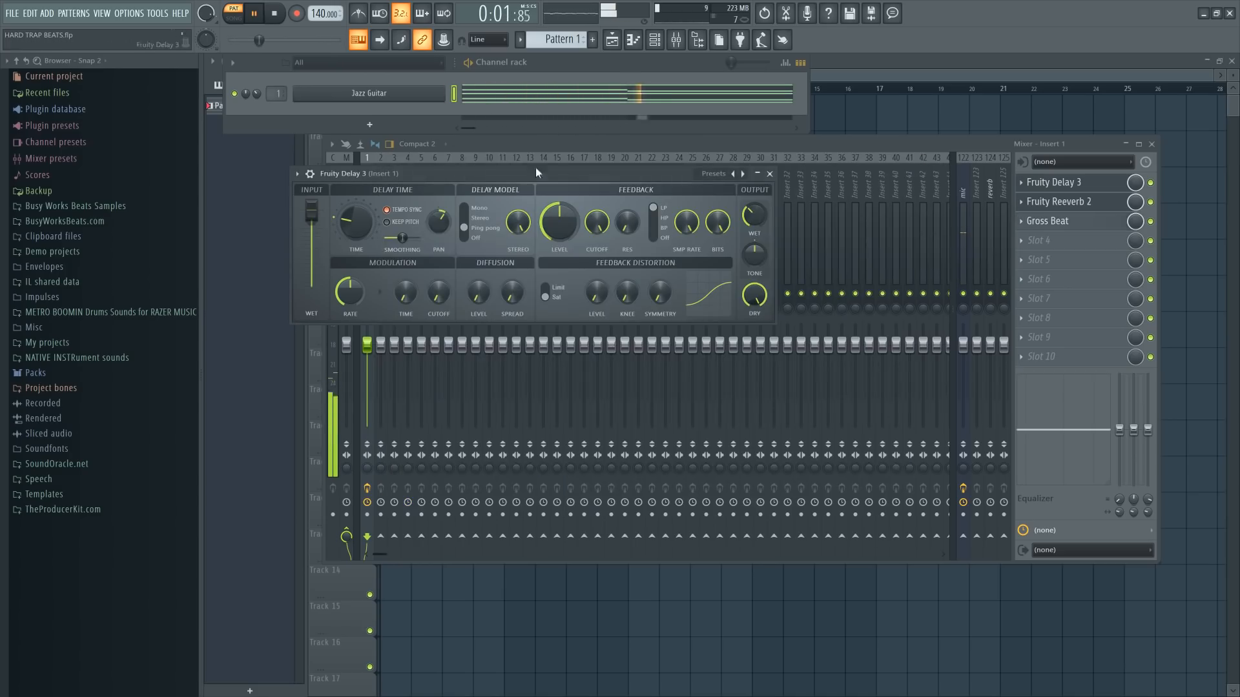
# - Transpose all the Jazz Guitar chord notes down one octave in the piano roll and play them back
pyautogui.click(489, 104)
pyautogui.press('space')
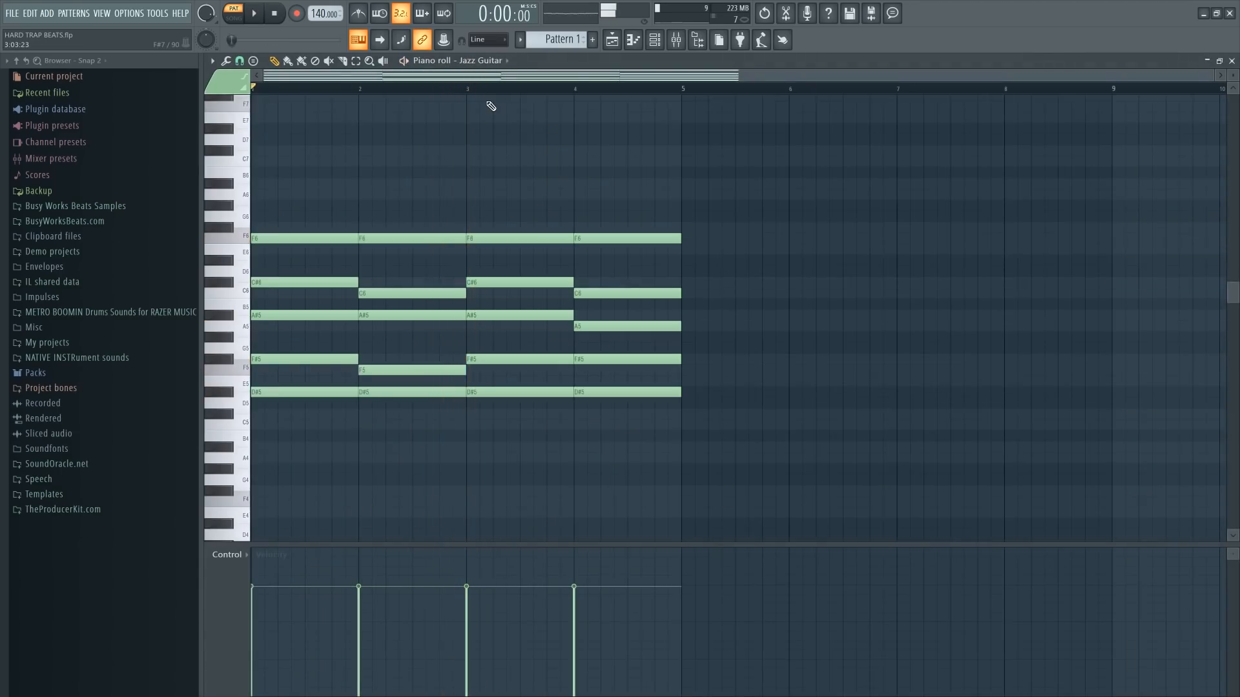
pyautogui.hotkey('ctrl', 'Down')
pyautogui.press('space')
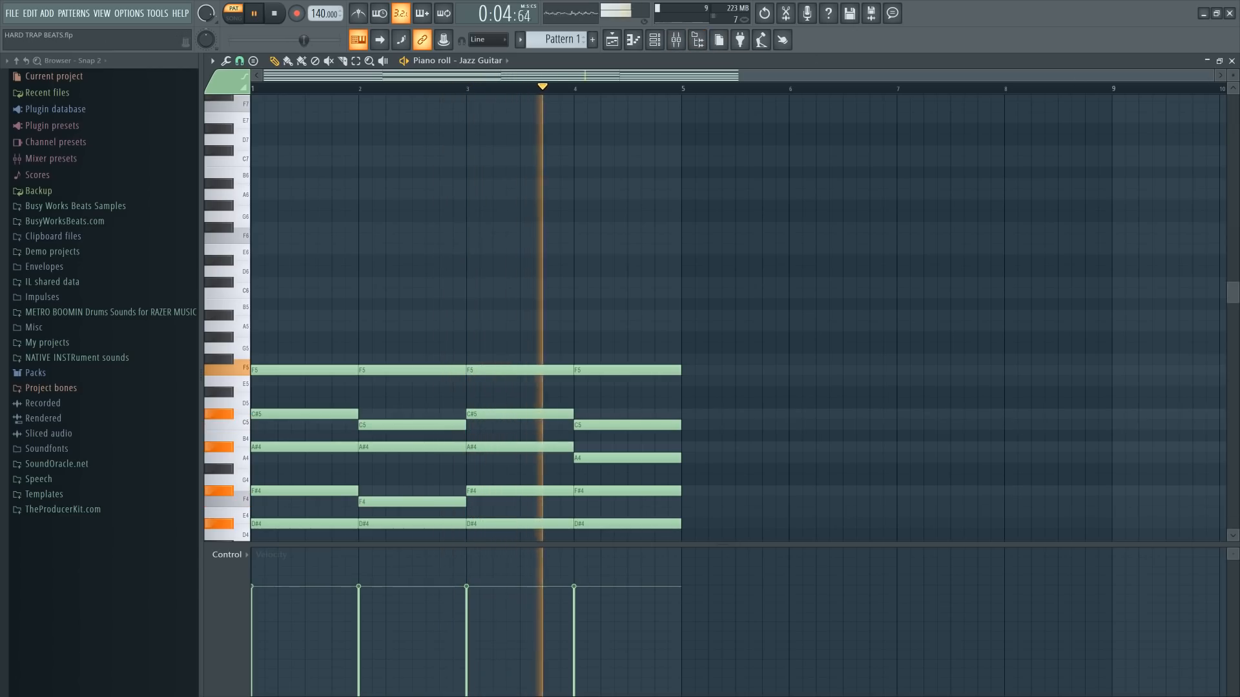
pyautogui.click(1231, 61)
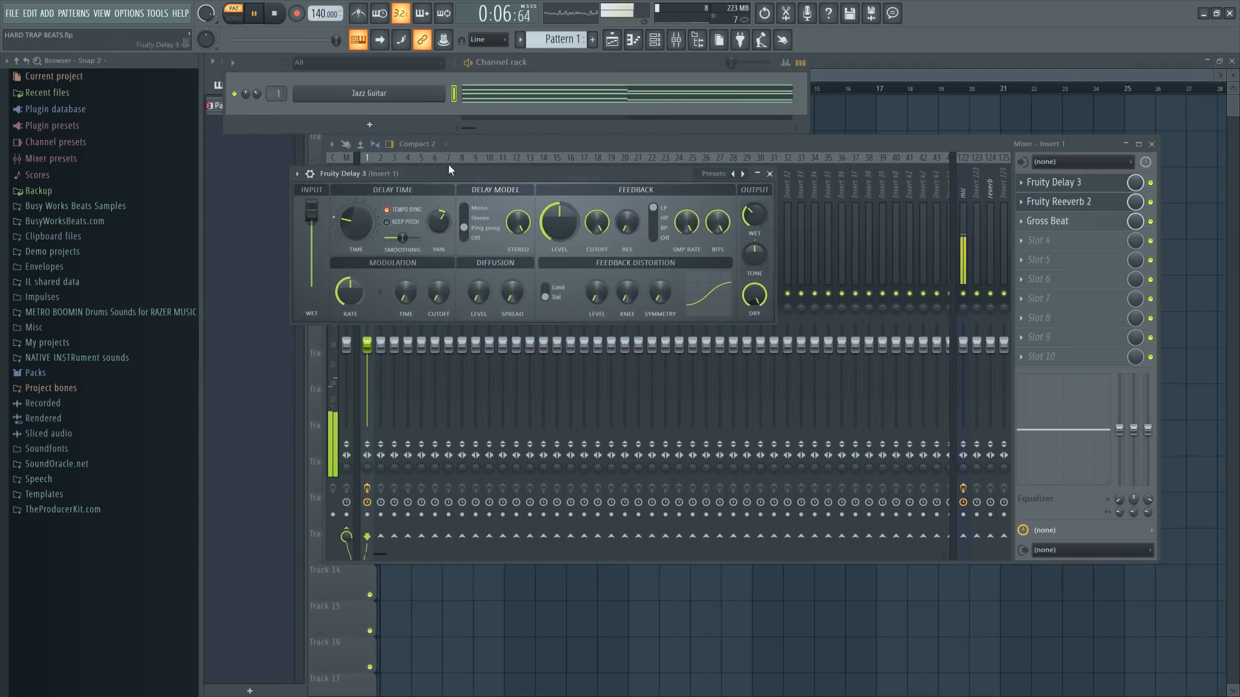
pyautogui.press('space')
# - Set the Jazz Guitar channel's arpeggio direction to down and play the pattern back
pyautogui.click(401, 95)
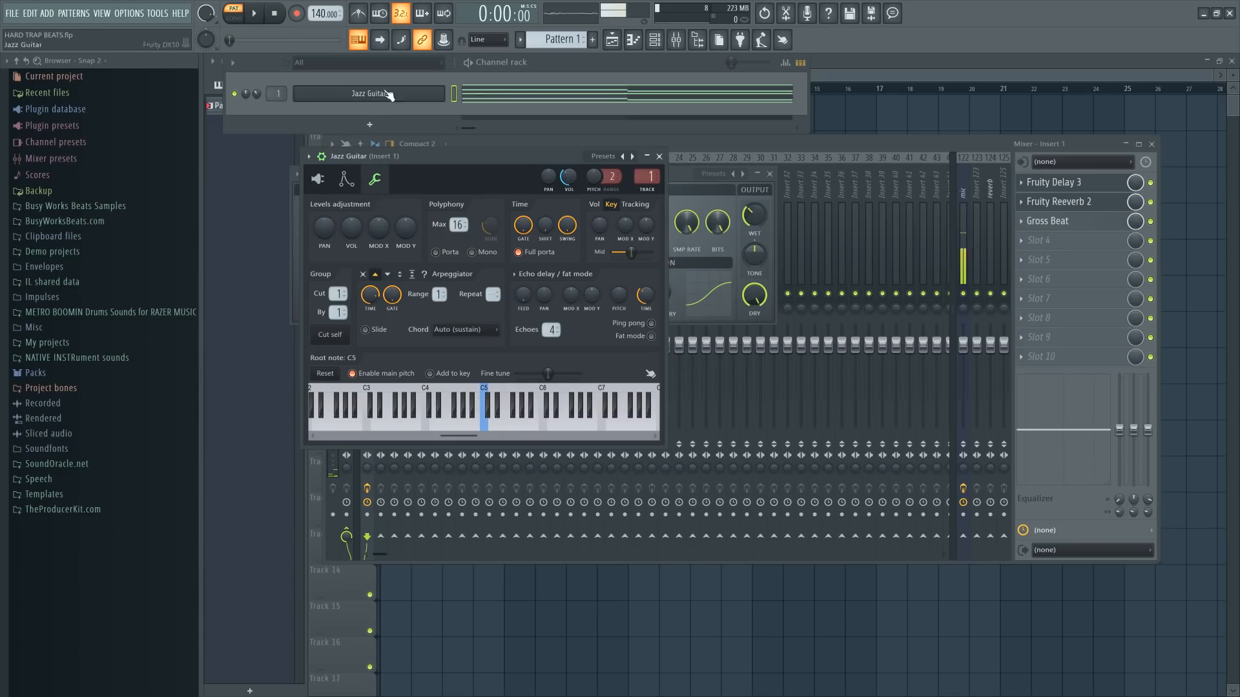
pyautogui.click(321, 157)
pyautogui.click(319, 158)
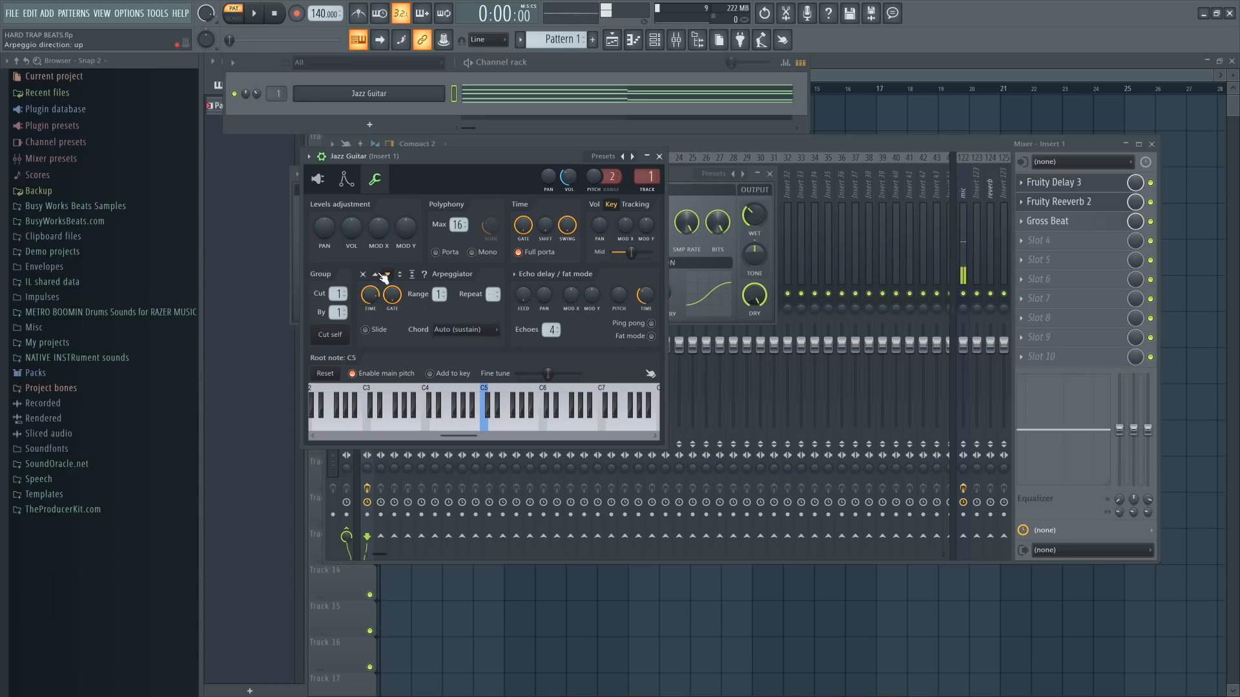
pyautogui.press('space')
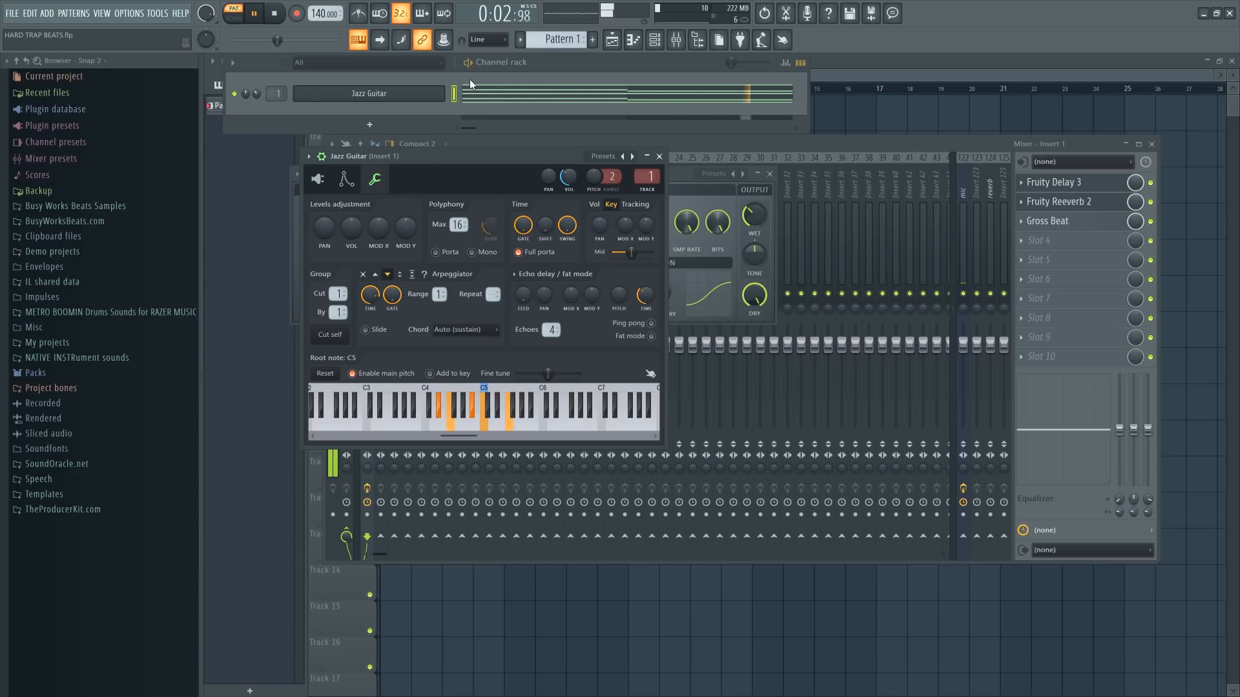
# - Load the Bass Pluck preset in the Jazz Guitar channel's Fruity DX10 synth while the pattern plays
pyautogui.click(679, 178)
pyautogui.click(369, 98)
pyautogui.click(369, 98)
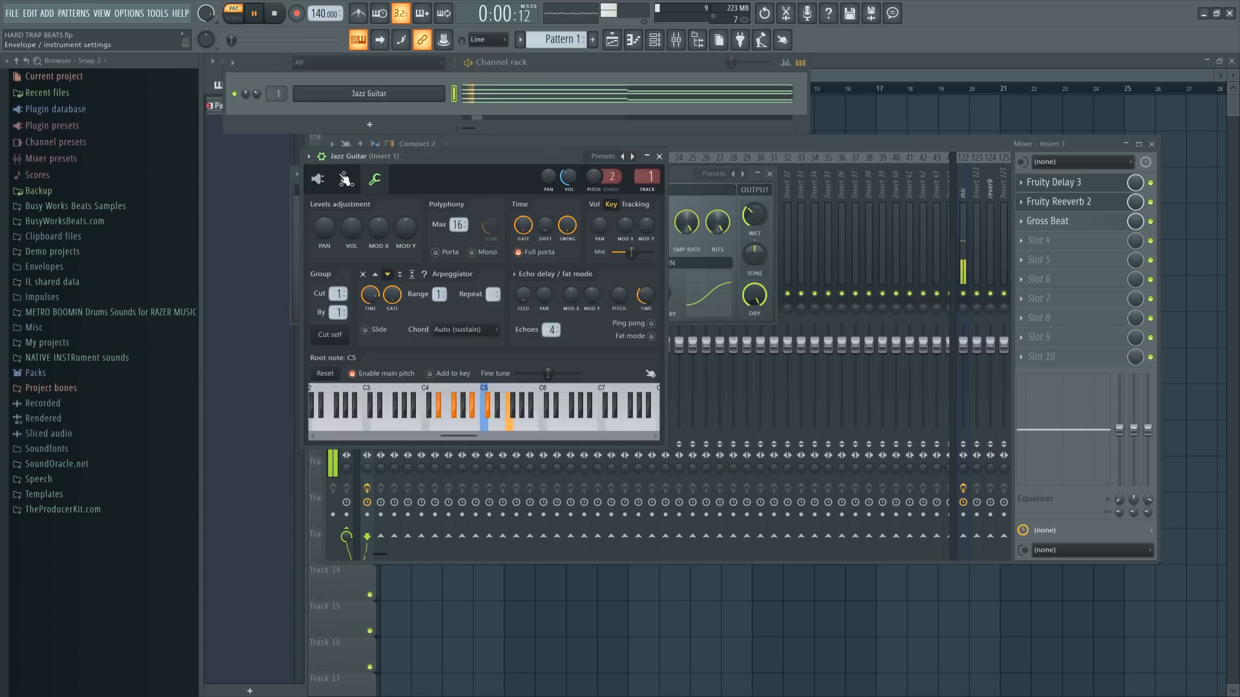
pyautogui.click(317, 179)
pyautogui.click(608, 158)
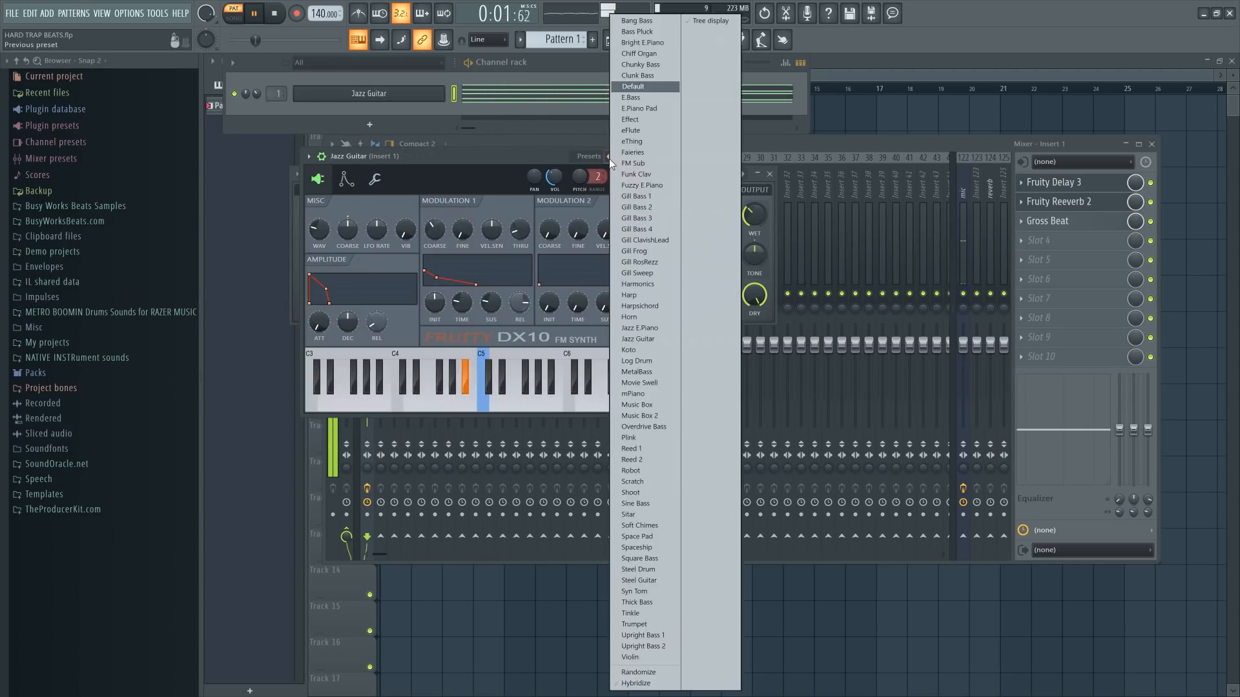
pyautogui.click(642, 32)
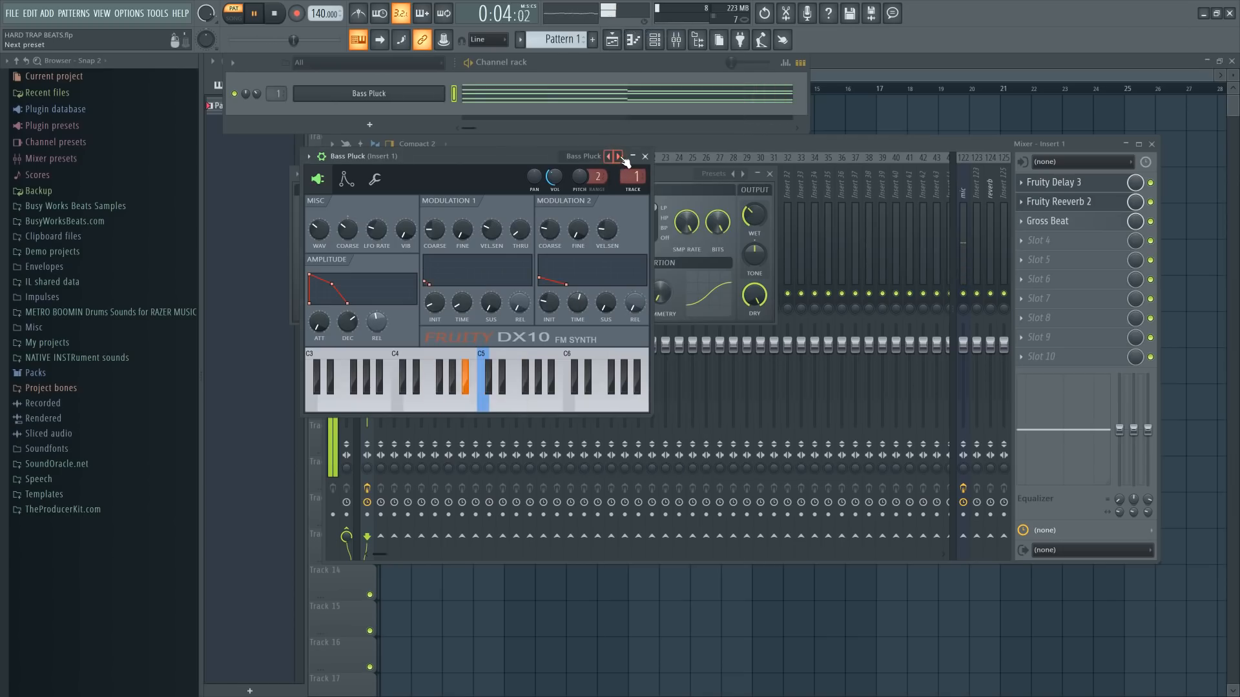
# - Transpose all the Bass Pluck chord notes up one octave and save the project as HARD TRAP BEATS_2.flp
pyautogui.click(597, 106)
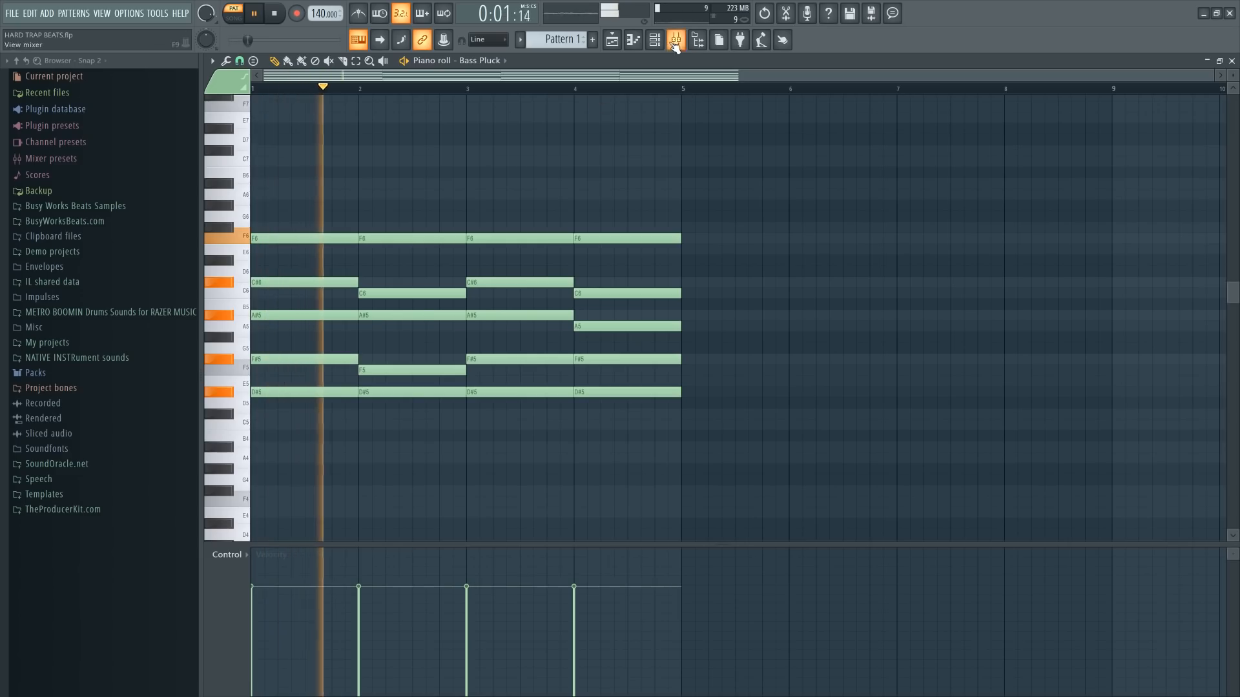
pyautogui.click(1231, 60)
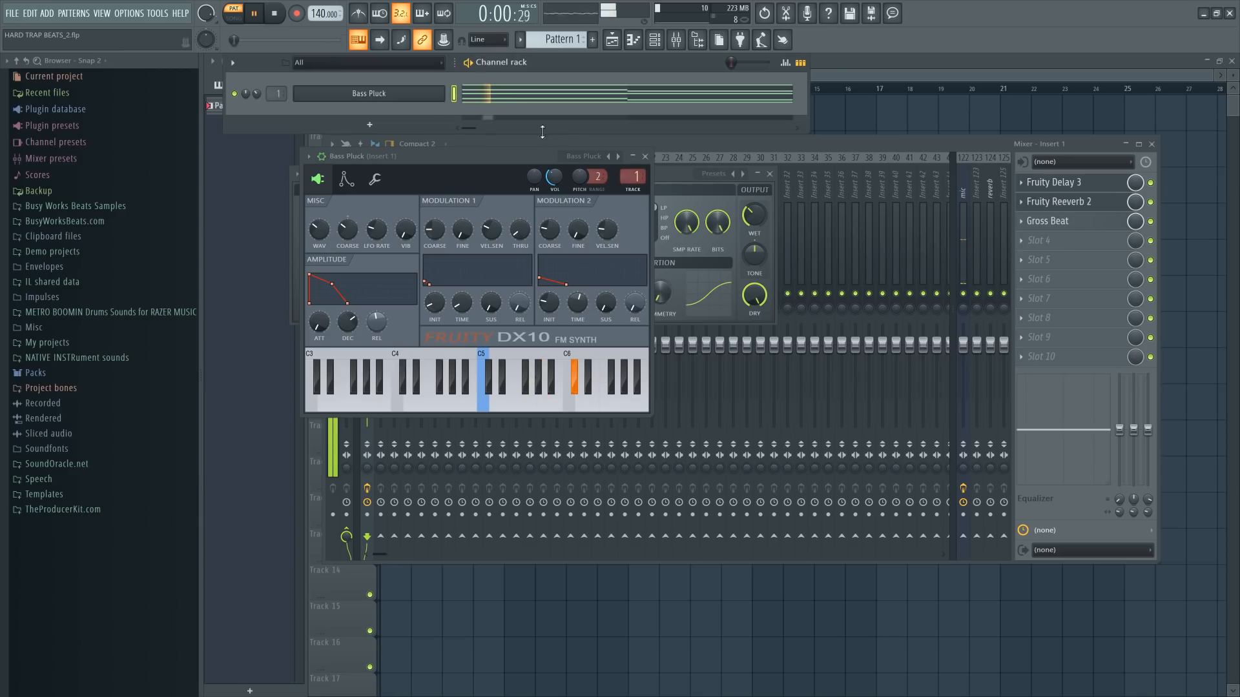
pyautogui.click(647, 159)
# - Stop the pattern, switch playback to song mode and start the arrangement with the channel rack showing
pyautogui.press('F5')
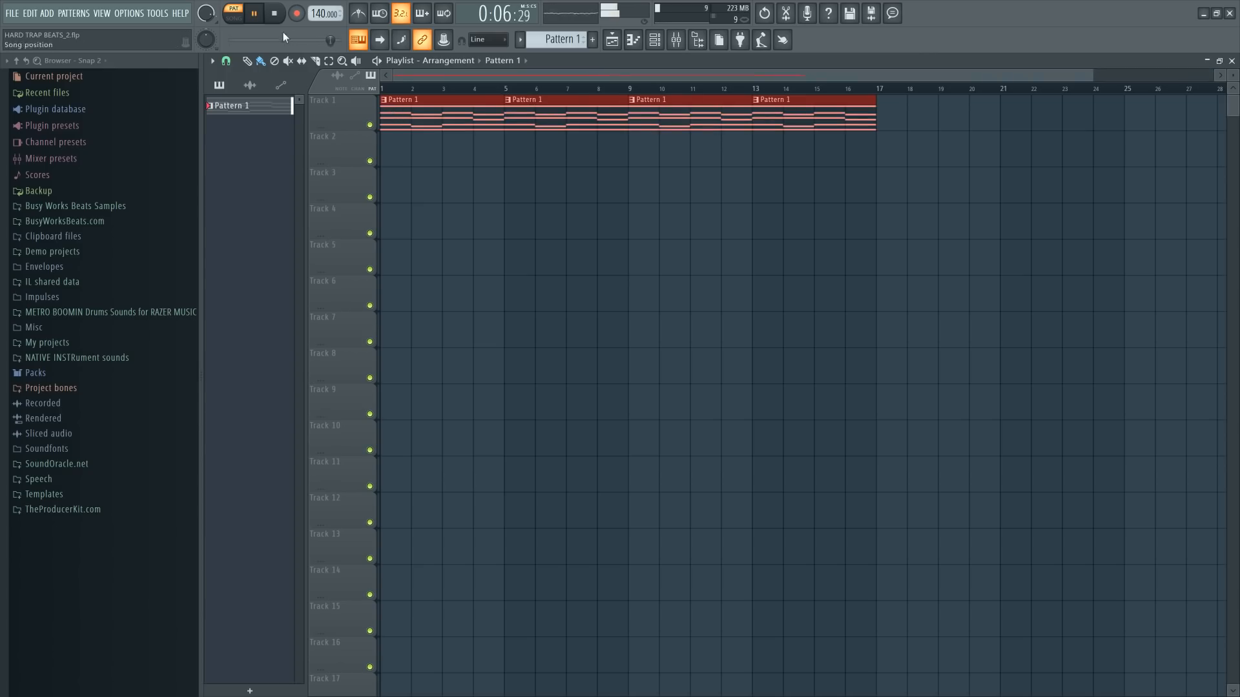
pyautogui.press('space')
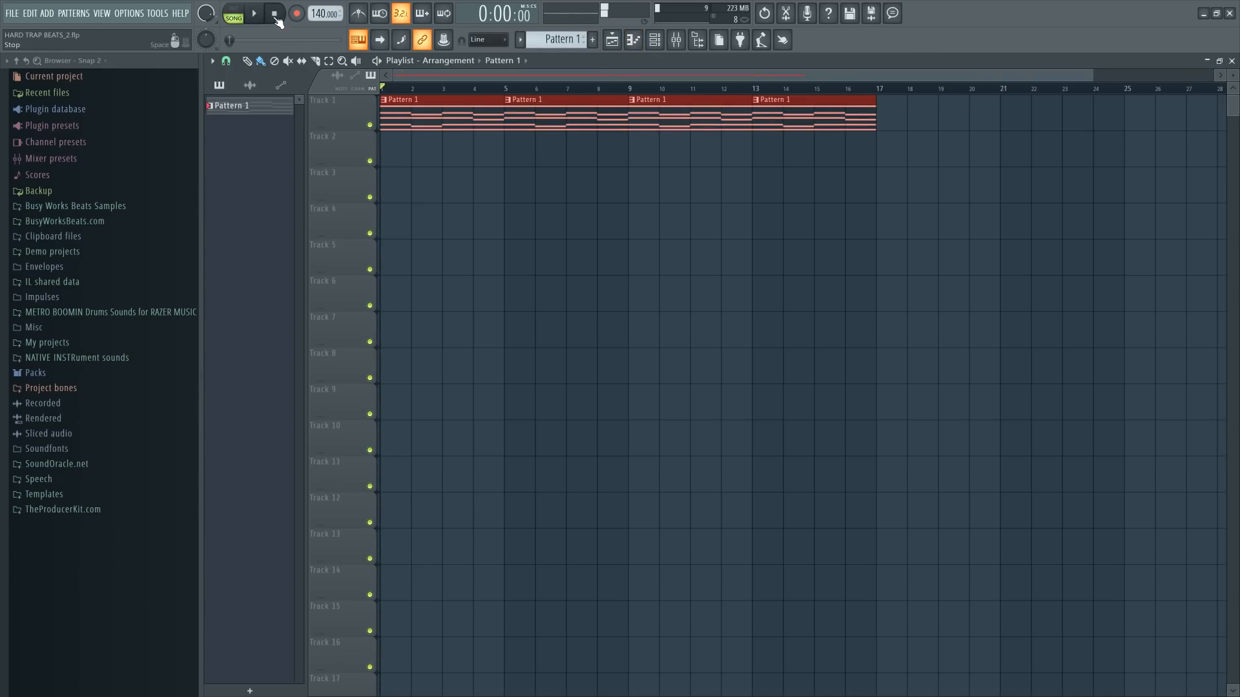
pyautogui.click(654, 40)
pyautogui.press('space')
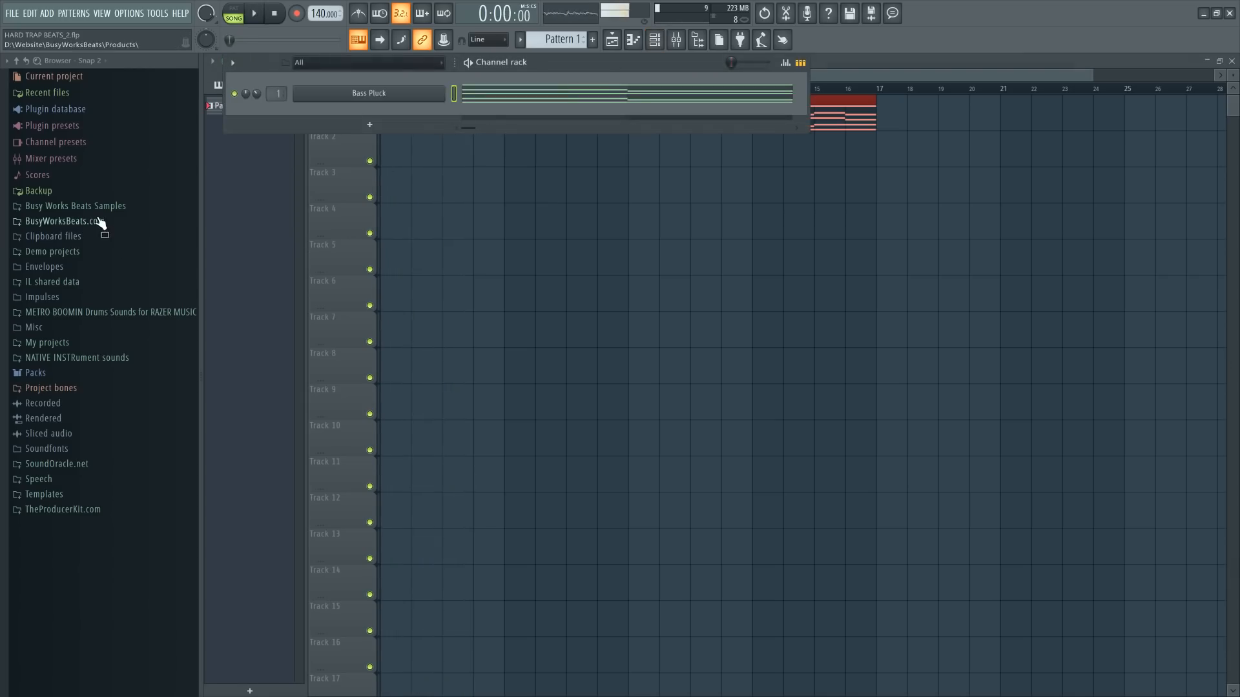
# - Audition the kicks in BusyWorksBeats.com's Ultimate Producer Bundle and open the Kick sample in a new channel
pyautogui.click(64, 221)
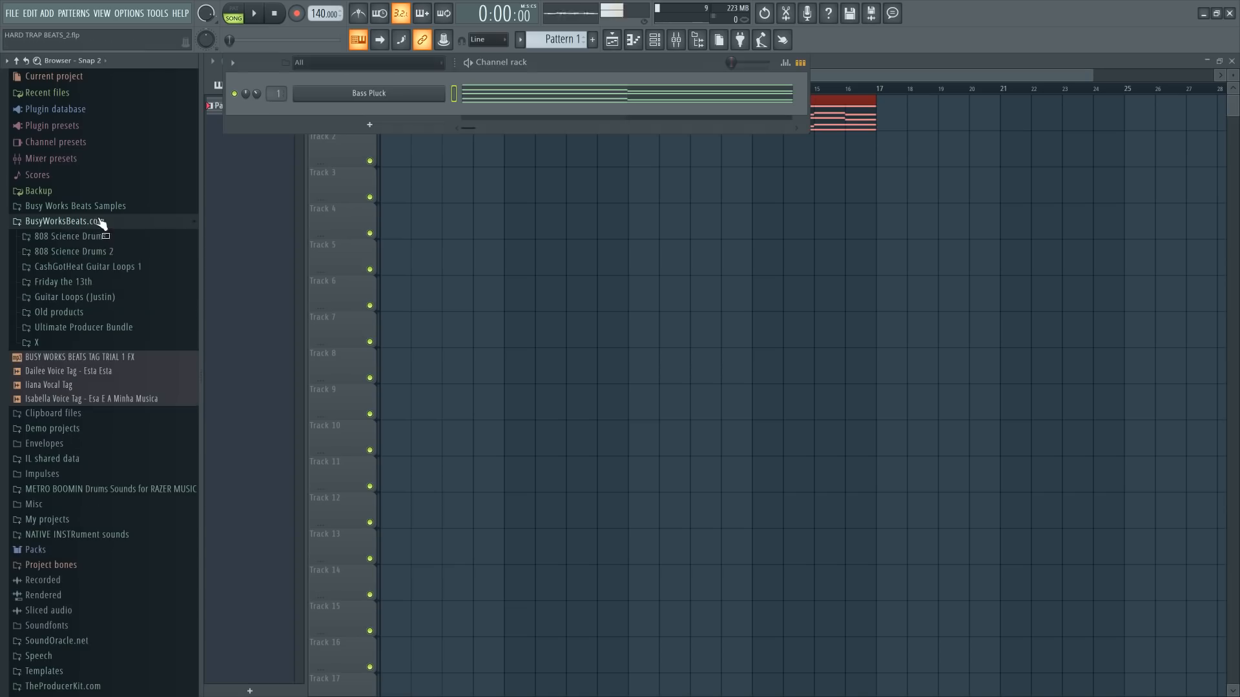
pyautogui.click(126, 326)
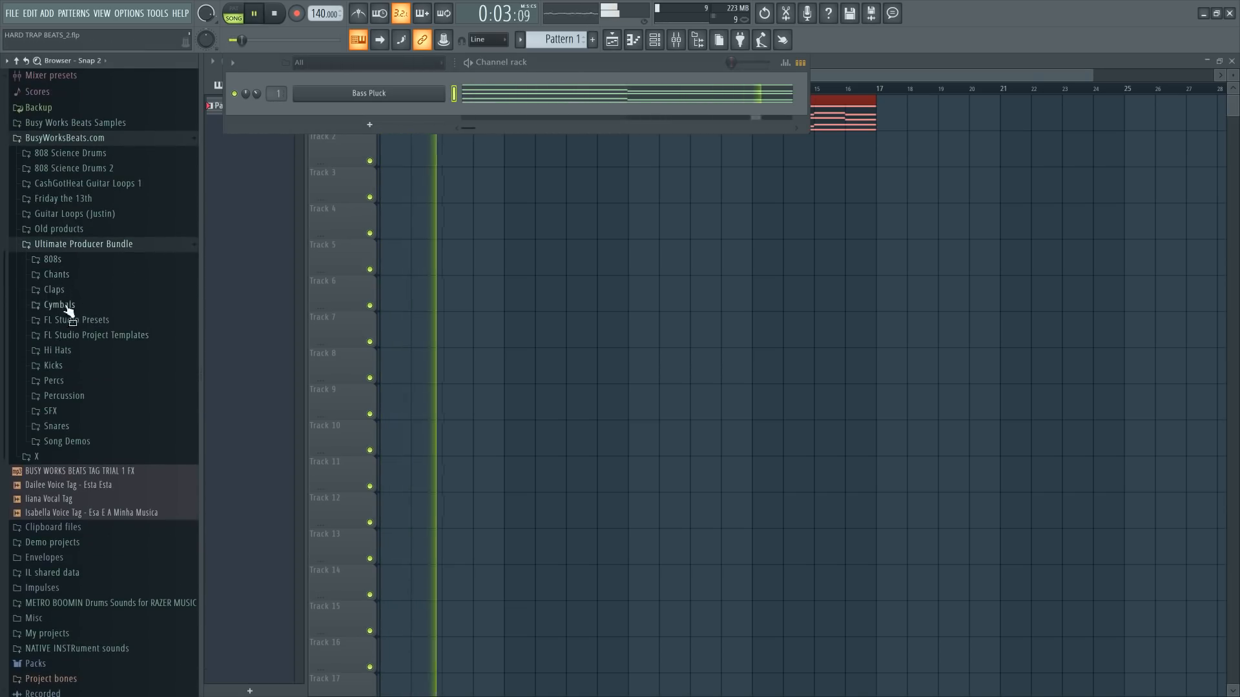
pyautogui.click(76, 366)
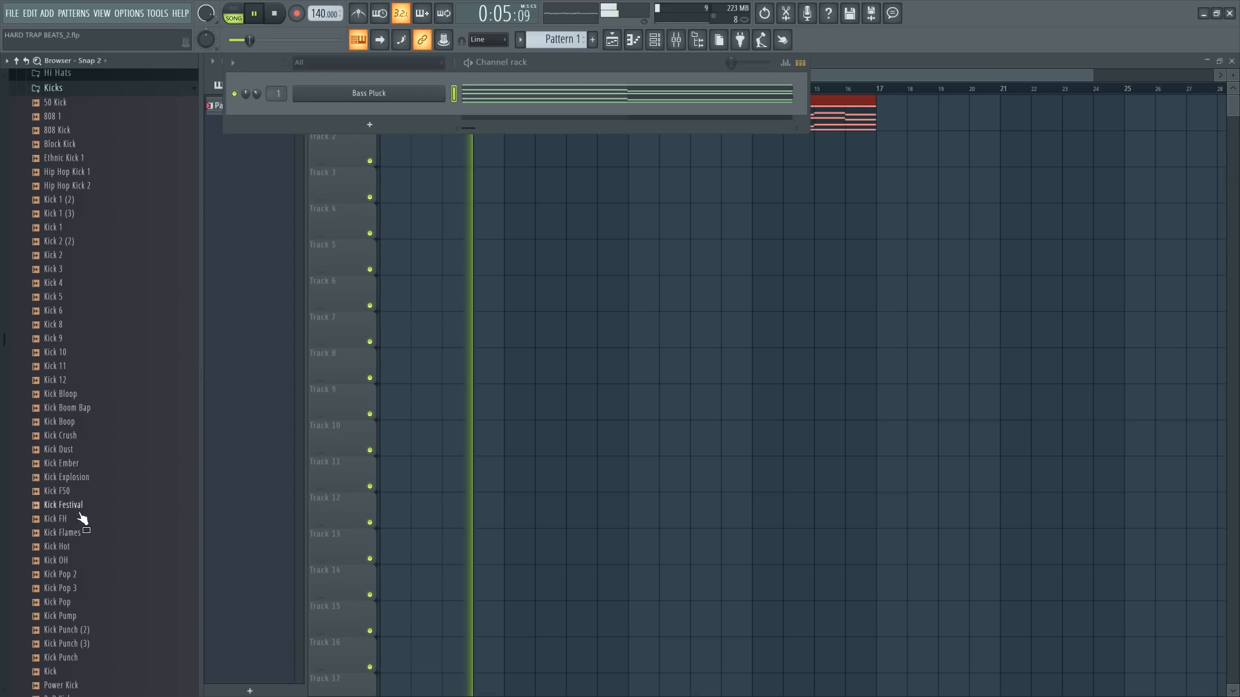
pyautogui.scroll(-2, 82, 640)
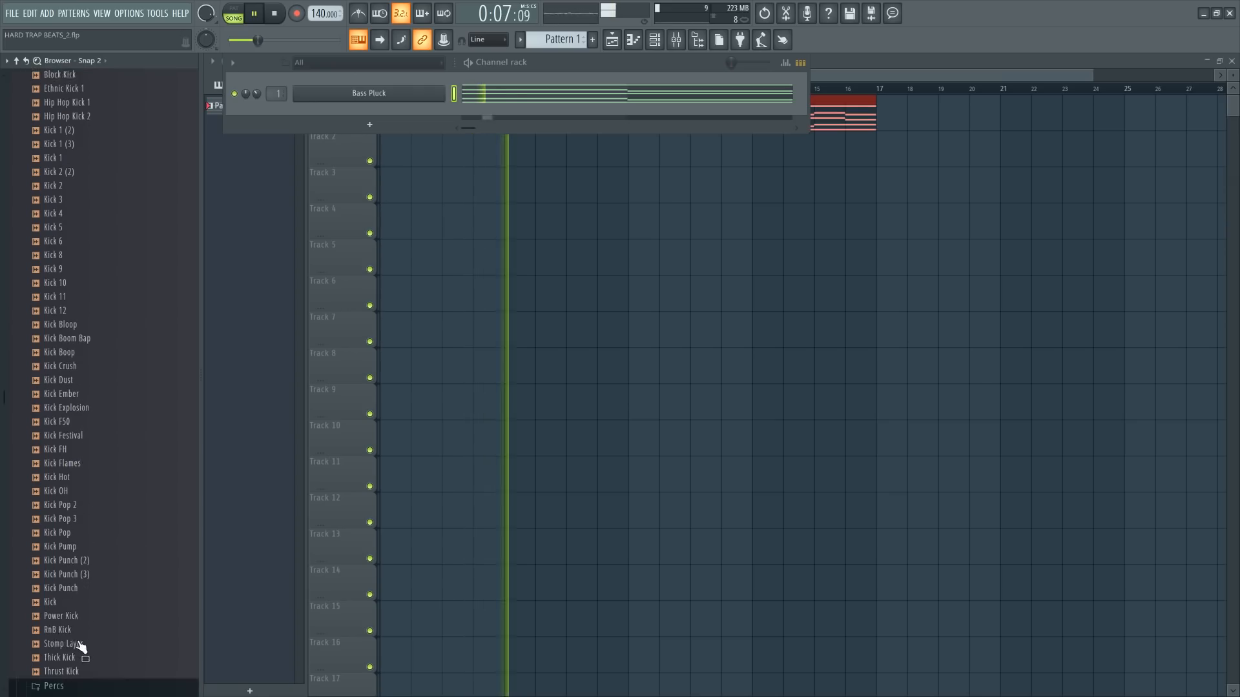
pyautogui.click(71, 575)
pyautogui.click(76, 588)
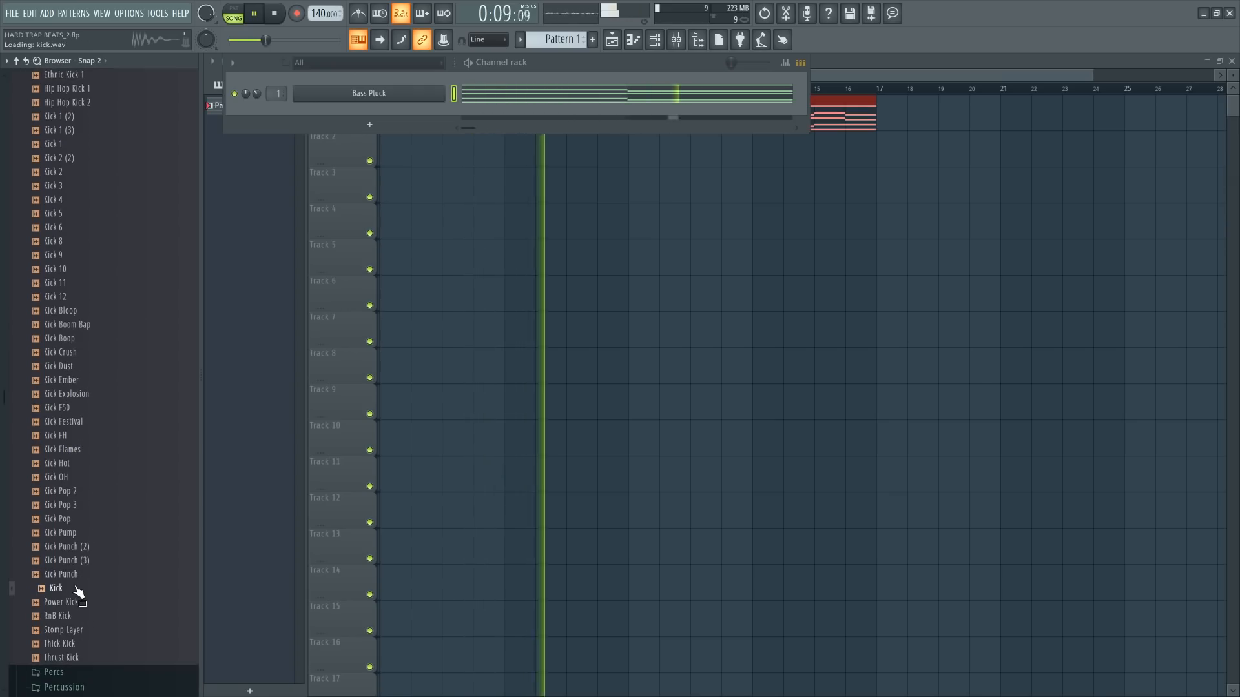
pyautogui.rightClick(80, 589)
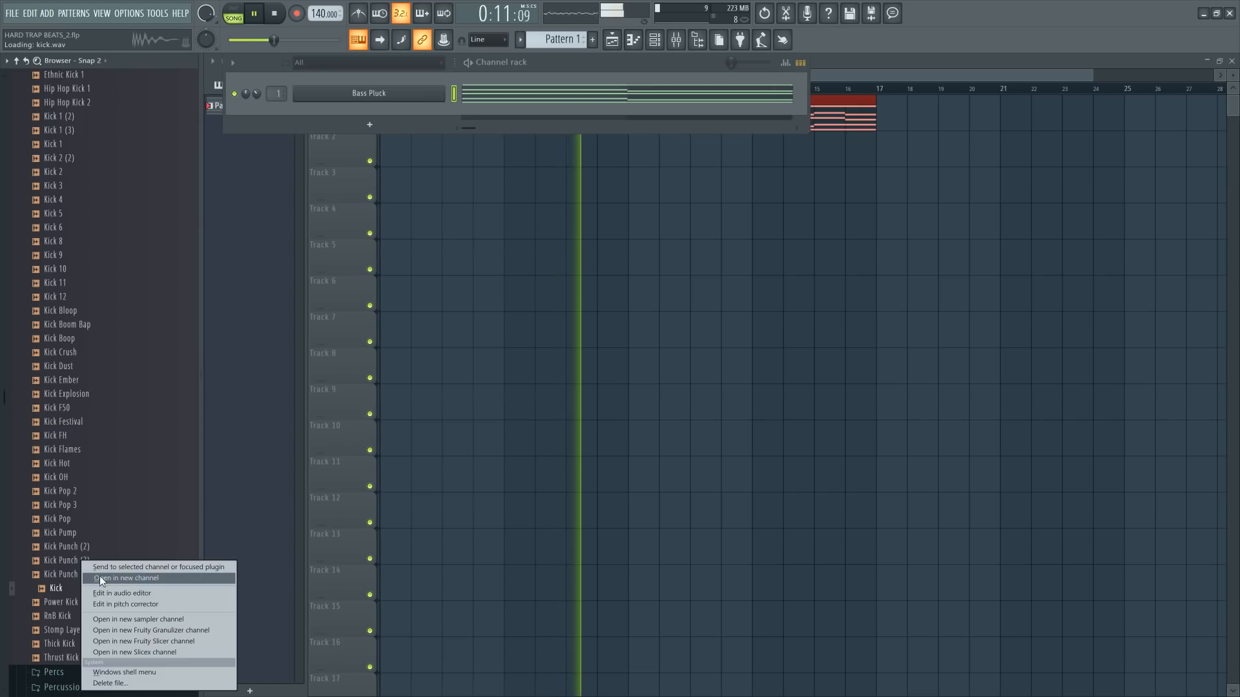
pyautogui.click(99, 576)
# - With Pattern 2 selected, route the Kick channel to mixer insert 2 and place Pattern 2 at the start of playlist Track 2
pyautogui.moveTo(561, 40); pyautogui.dragTo(561, 31)
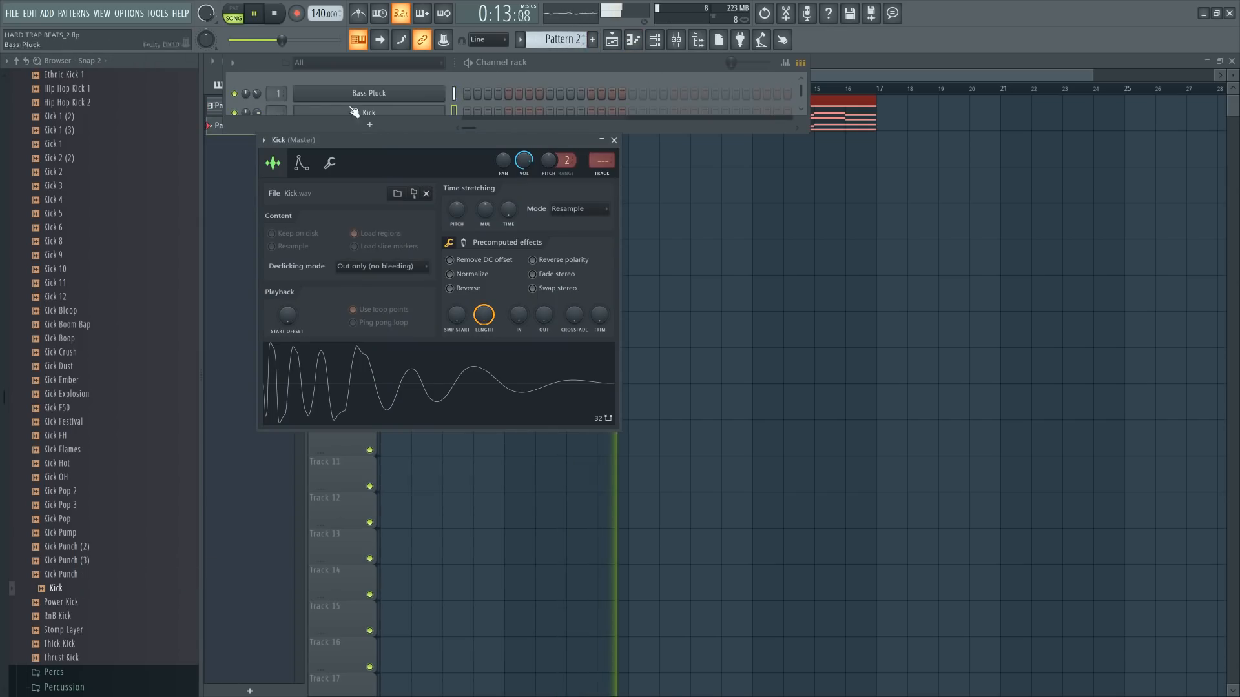
pyautogui.moveTo(277, 111); pyautogui.dragTo(278, 103)
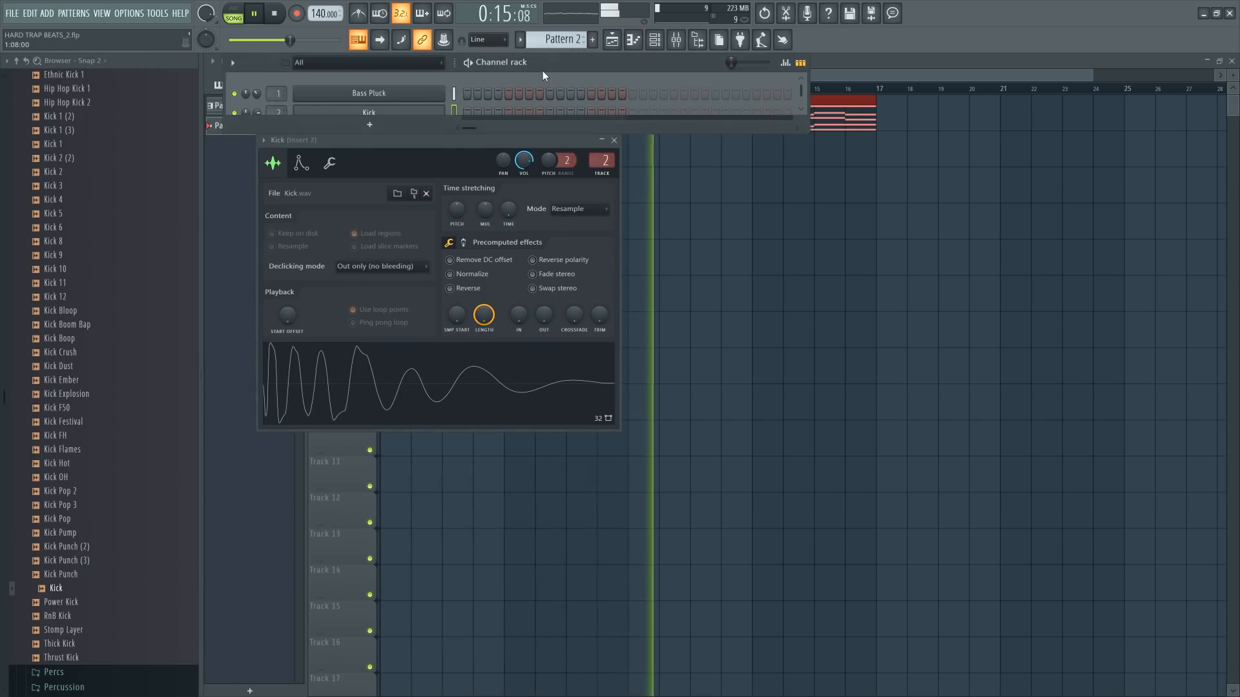
pyautogui.press('space')
pyautogui.click(728, 272)
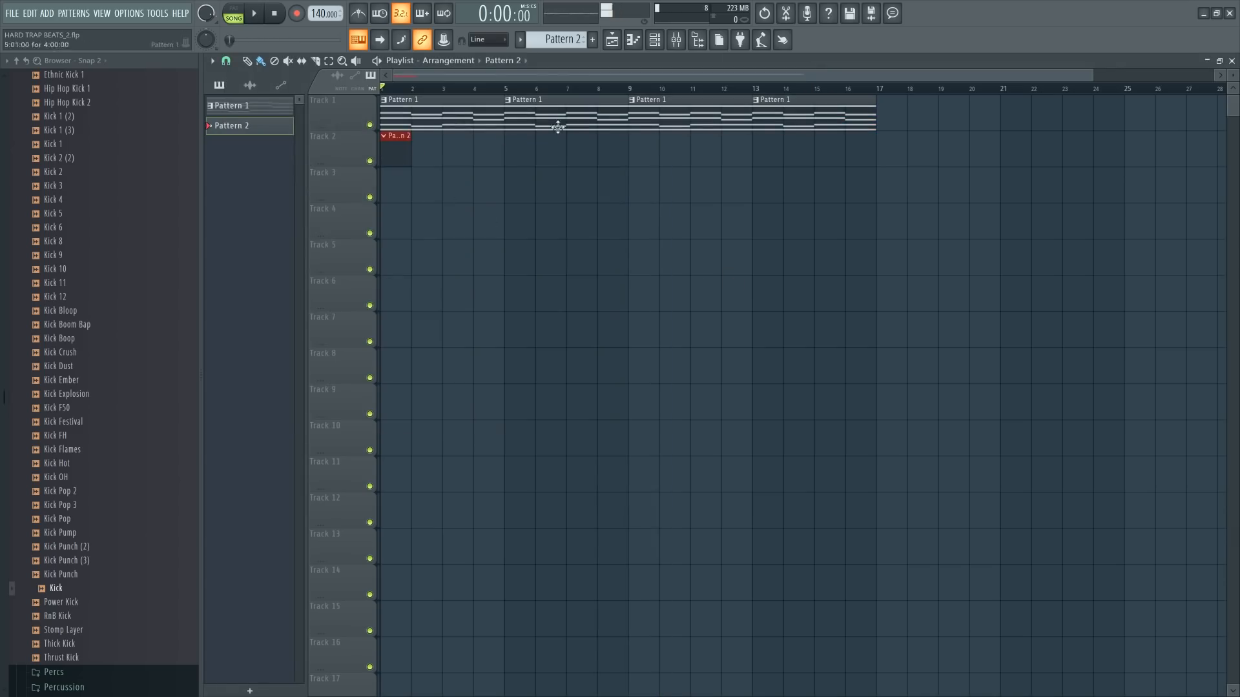
# - Program Kick hits on steps 1, 7, 13, 15, 21 and 27 of Pattern 2 during playback
pyautogui.click(655, 40)
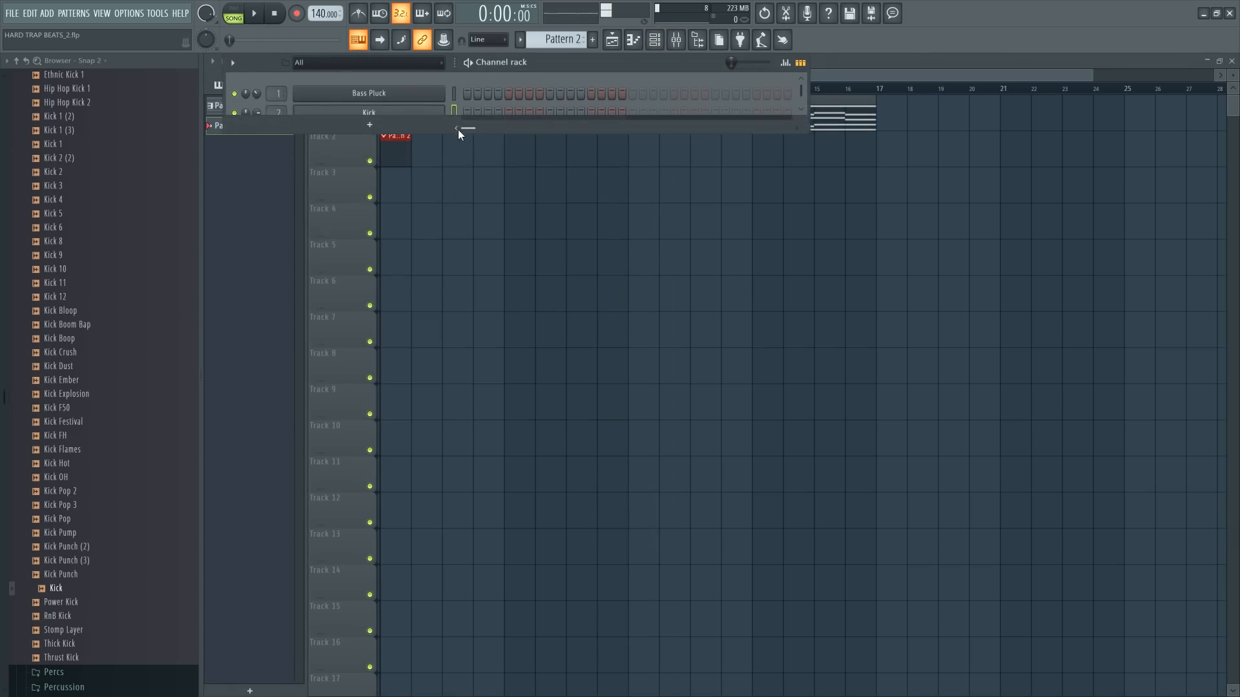
pyautogui.moveTo(456, 133); pyautogui.dragTo(452, 223)
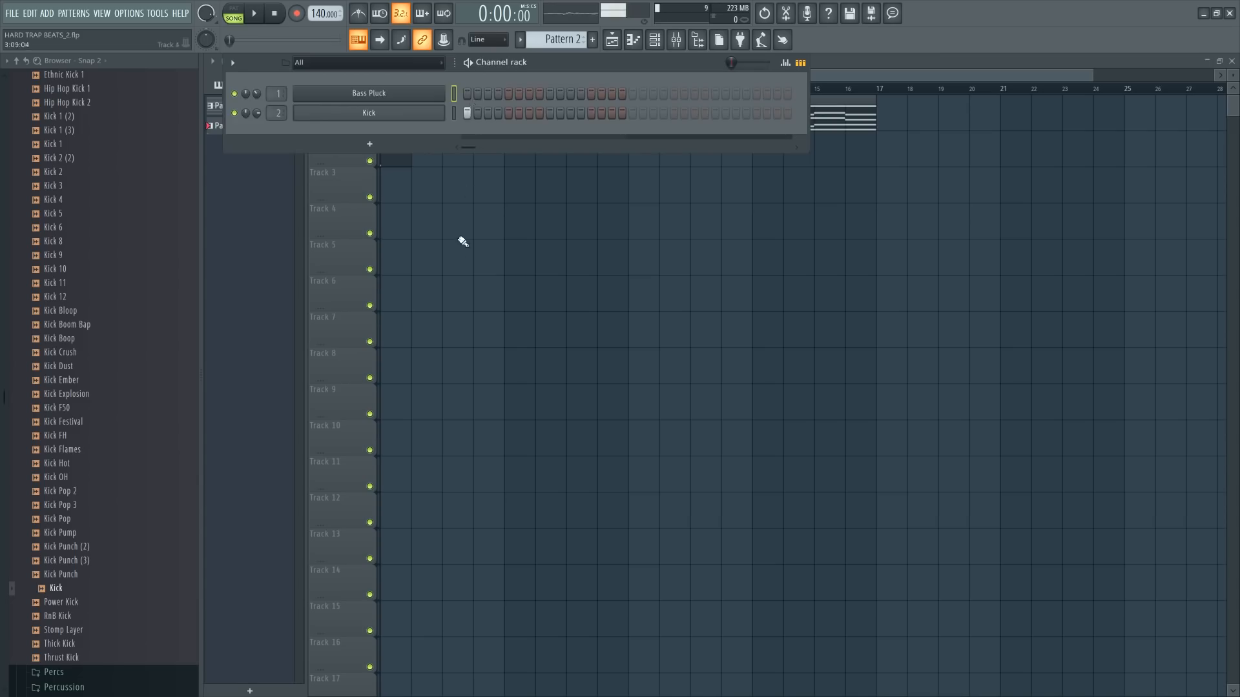
pyautogui.press('space')
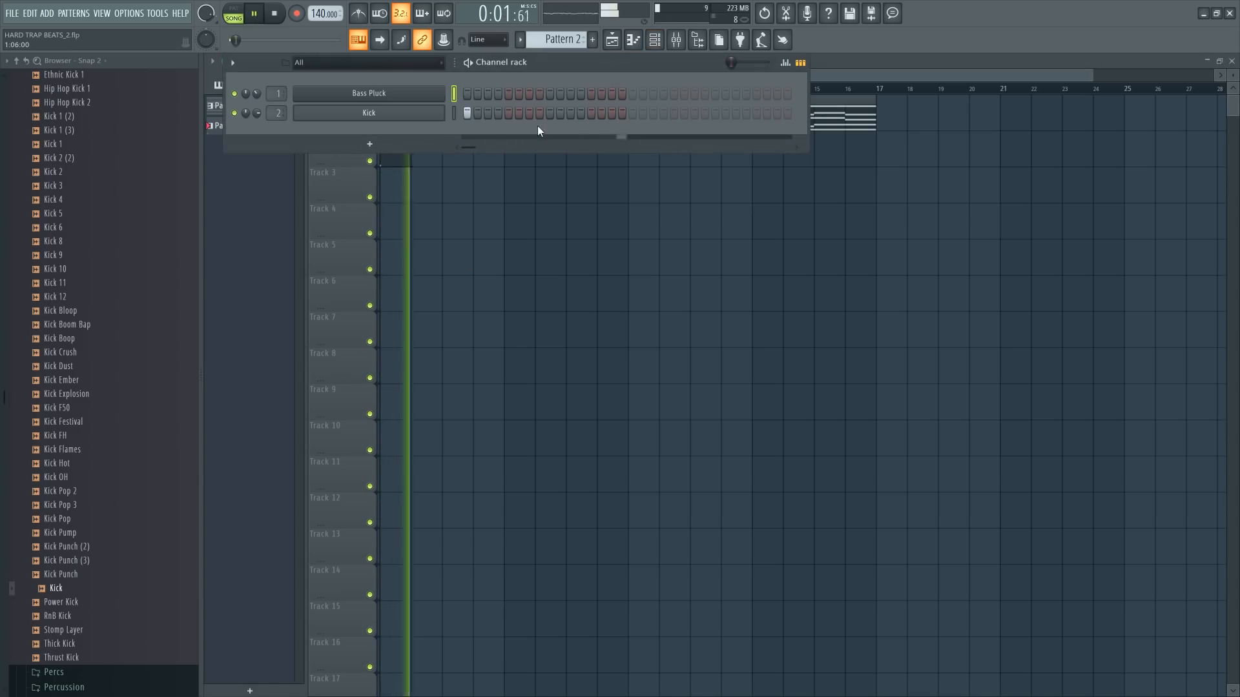
pyautogui.click(529, 113)
pyautogui.click(590, 113)
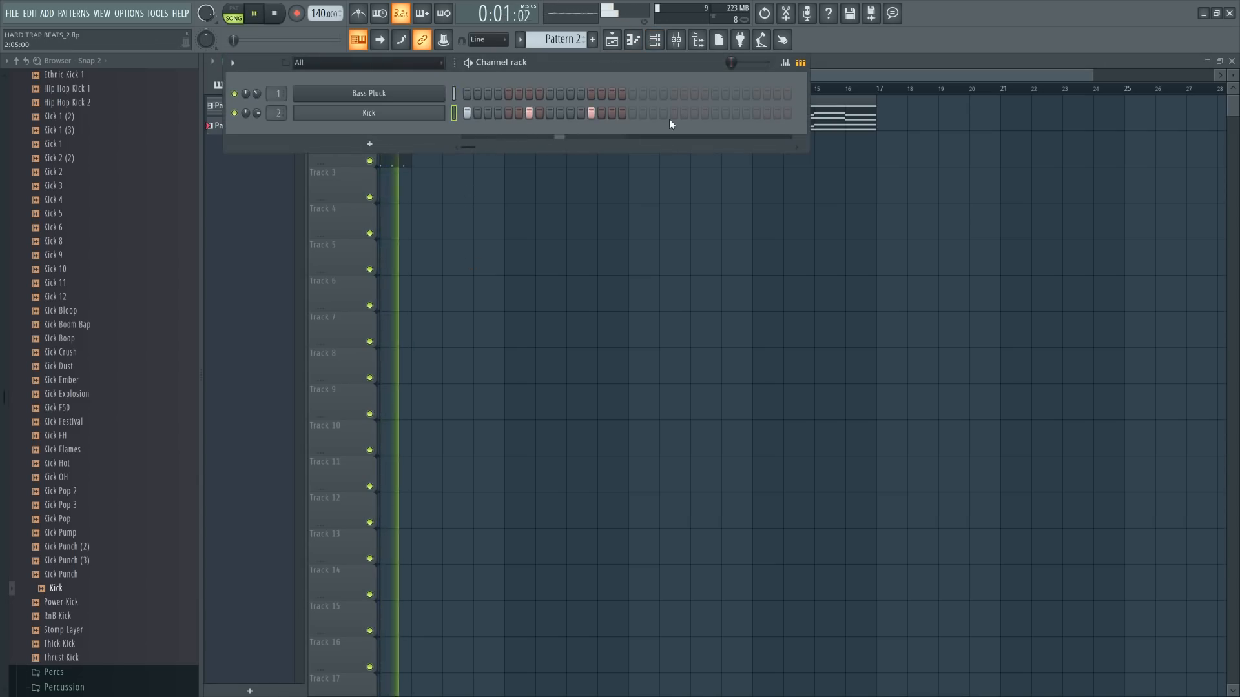
pyautogui.click(611, 113)
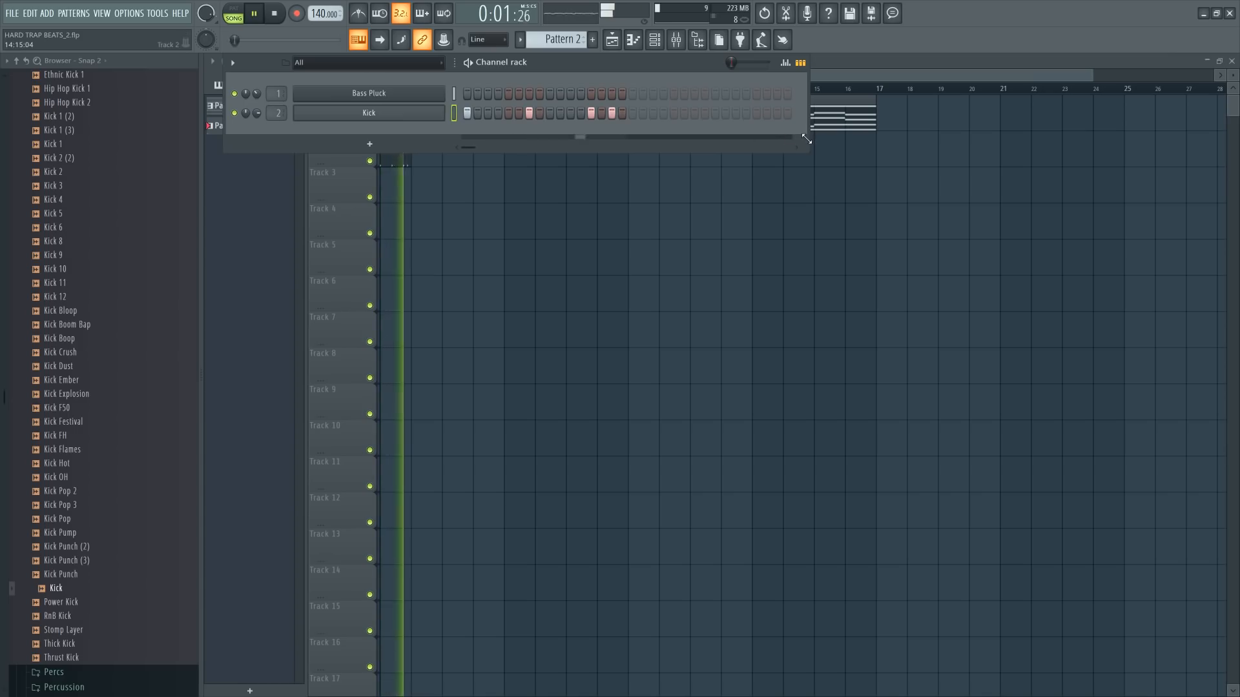
pyautogui.click(673, 113)
pyautogui.click(735, 114)
# - Repeat Pattern 2 along playlist Track 2 up to bar 17 and save the project as HARD TRAP BEATS_3.flp
pyautogui.press('F6')
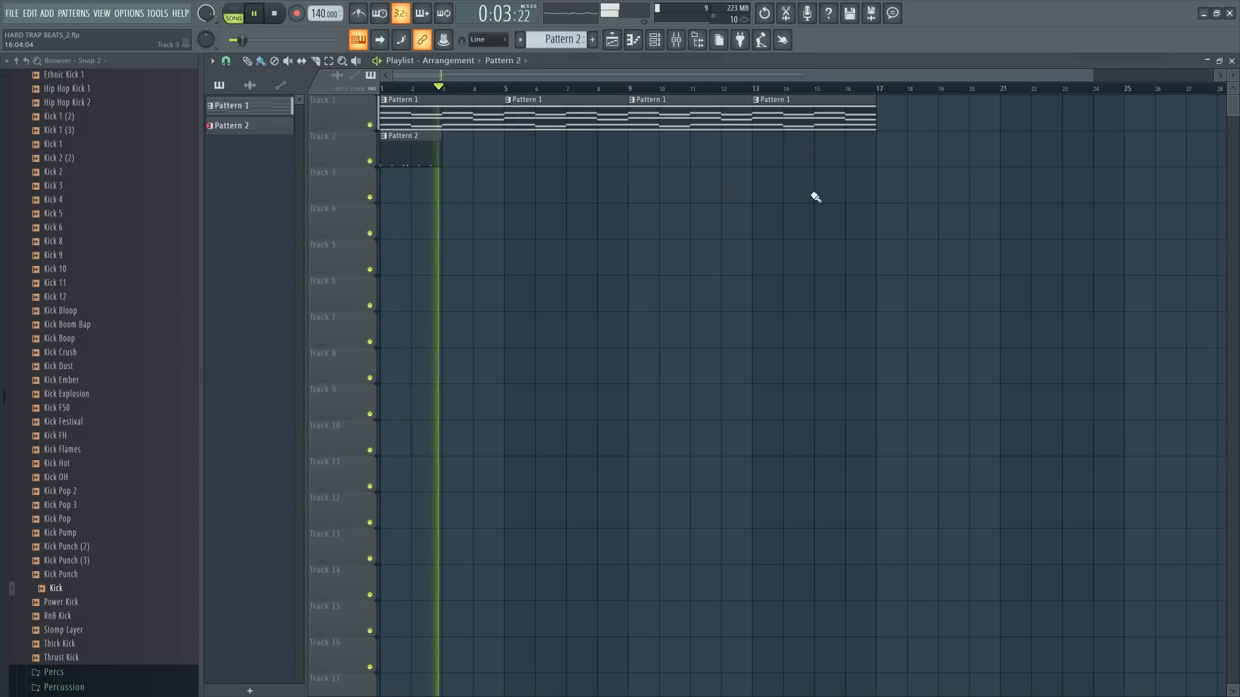
pyautogui.moveTo(459, 154); pyautogui.dragTo(831, 169)
pyautogui.hotkey('ctrl', 'n')
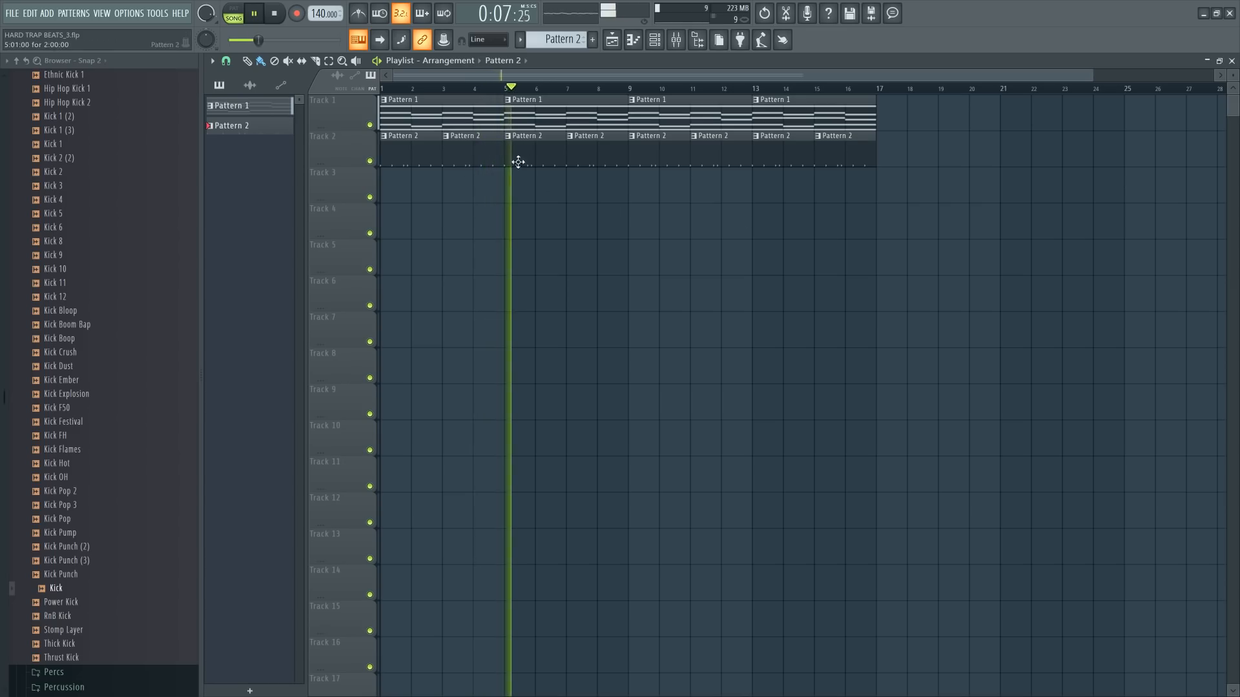
# - Open the 808 Clap sample from the Claps folder in a new channel and route it to mixer insert 3
pyautogui.click(655, 41)
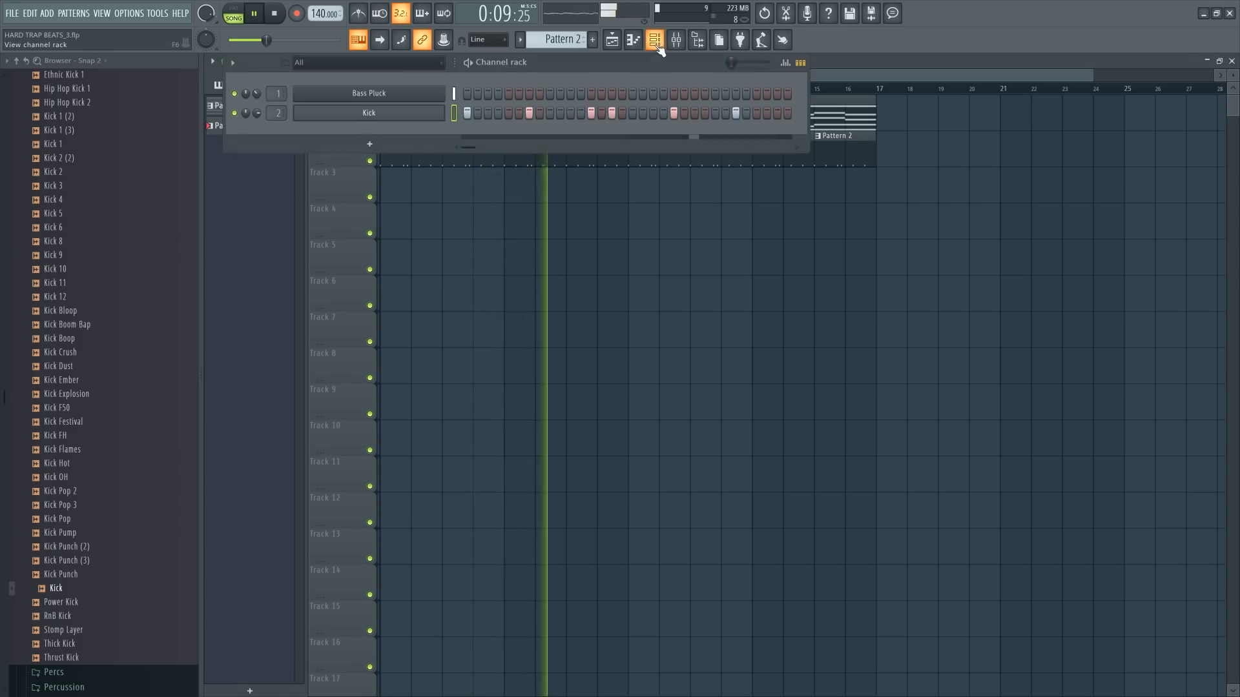
pyautogui.scroll(-3, 103, 396)
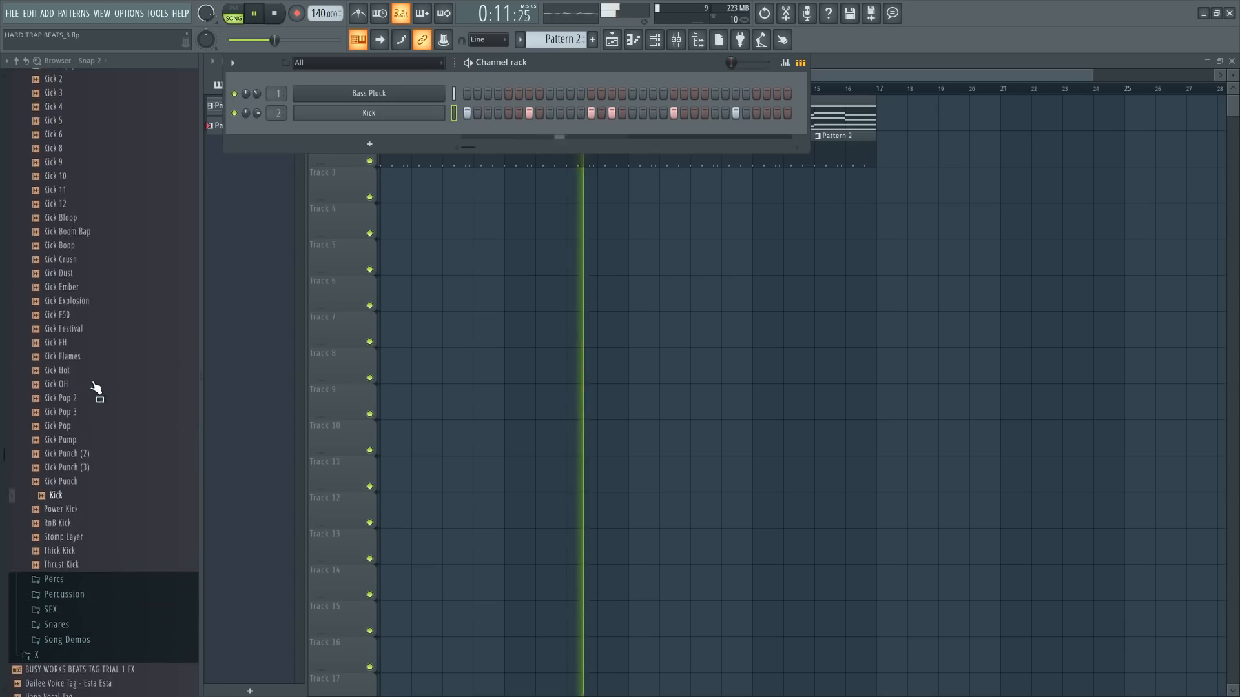
pyautogui.scroll(10, 100, 368)
pyautogui.click(72, 264)
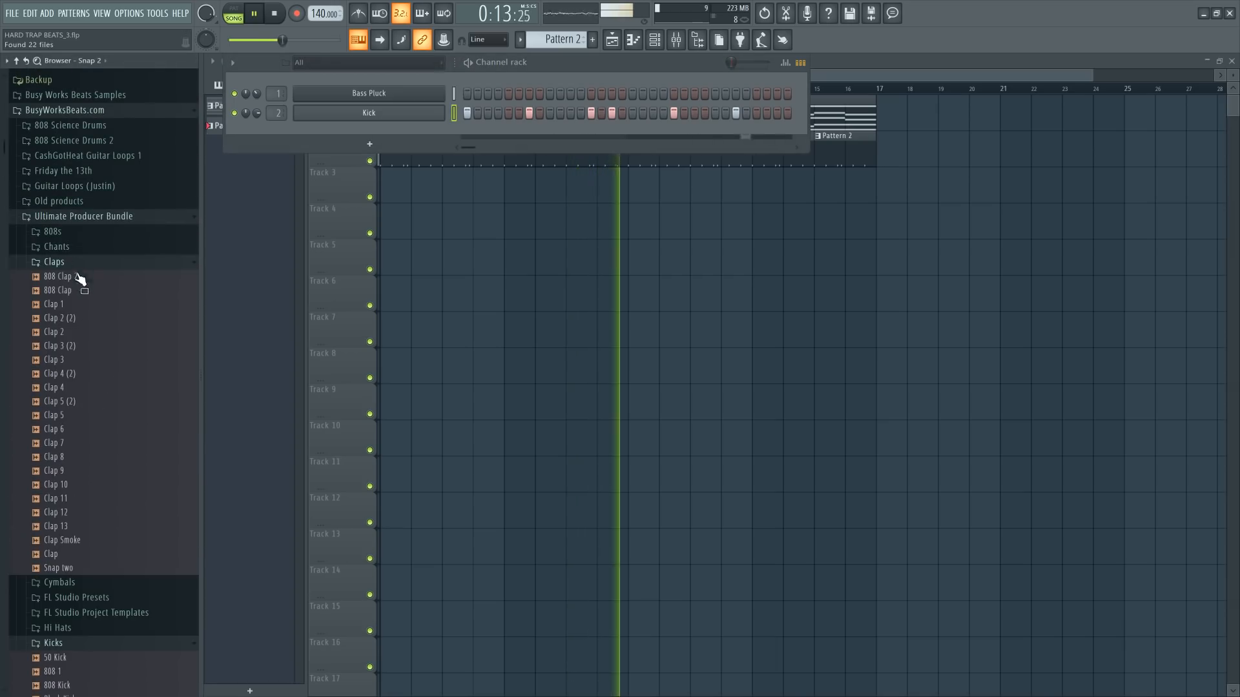
pyautogui.click(88, 291)
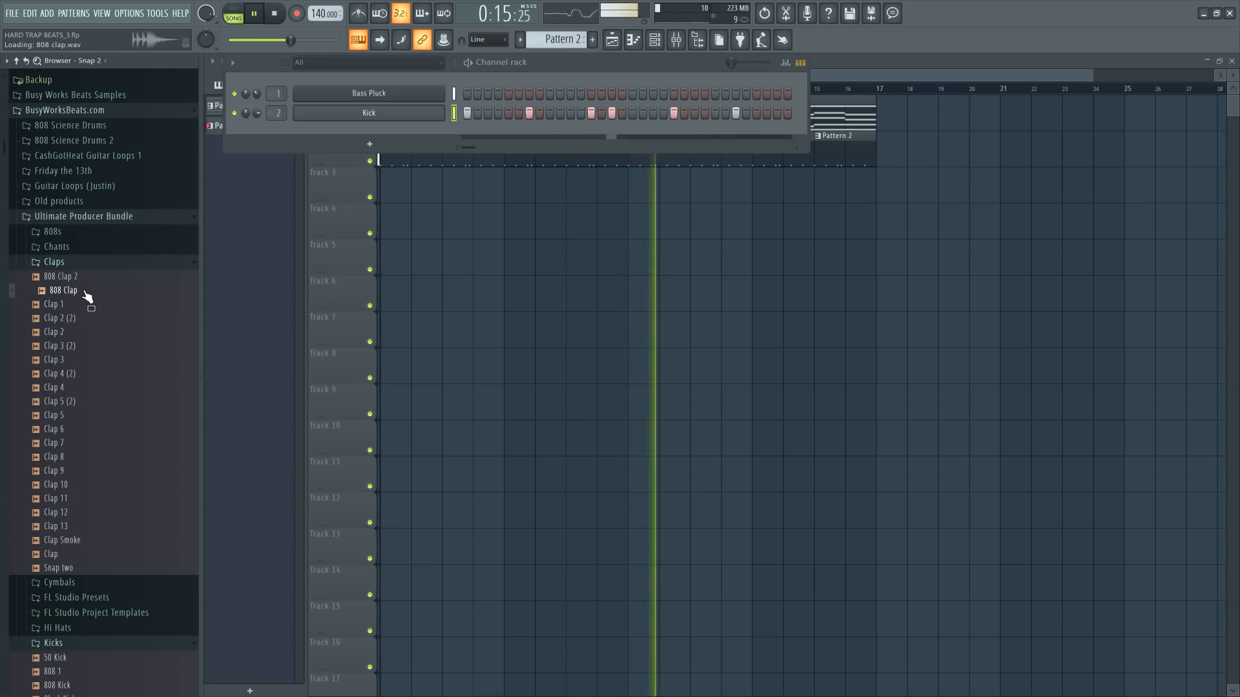
pyautogui.rightClick(87, 292)
pyautogui.click(104, 297)
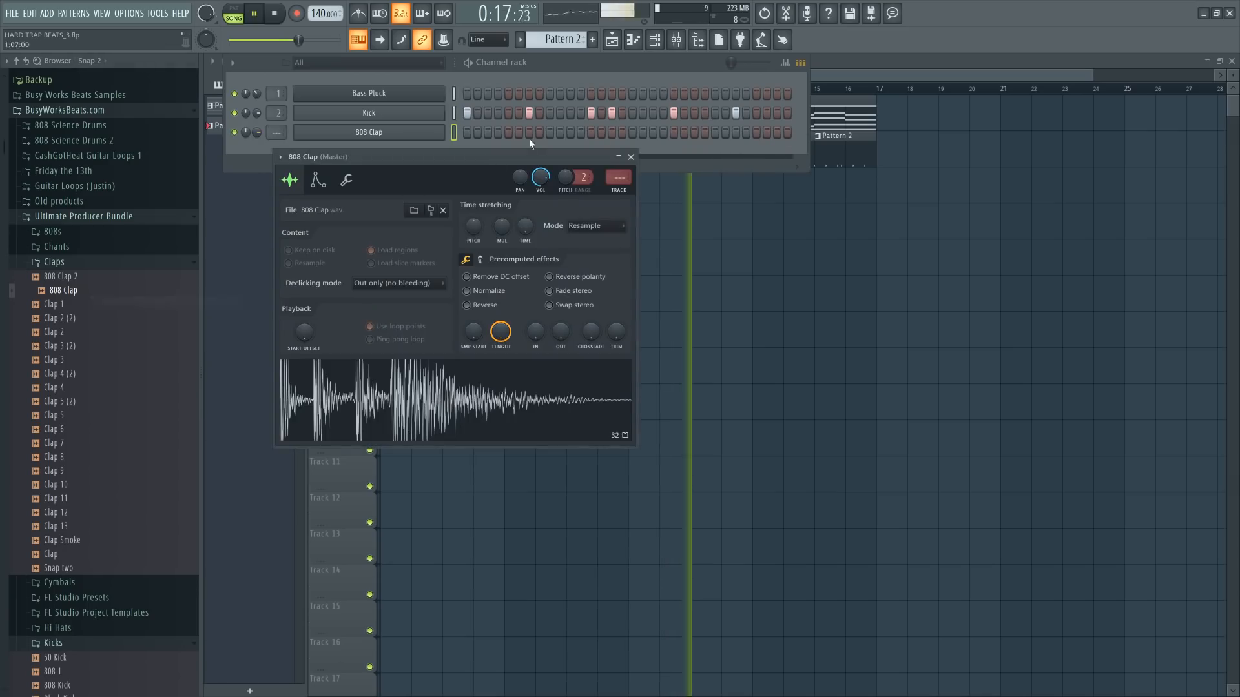
pyautogui.click(342, 145)
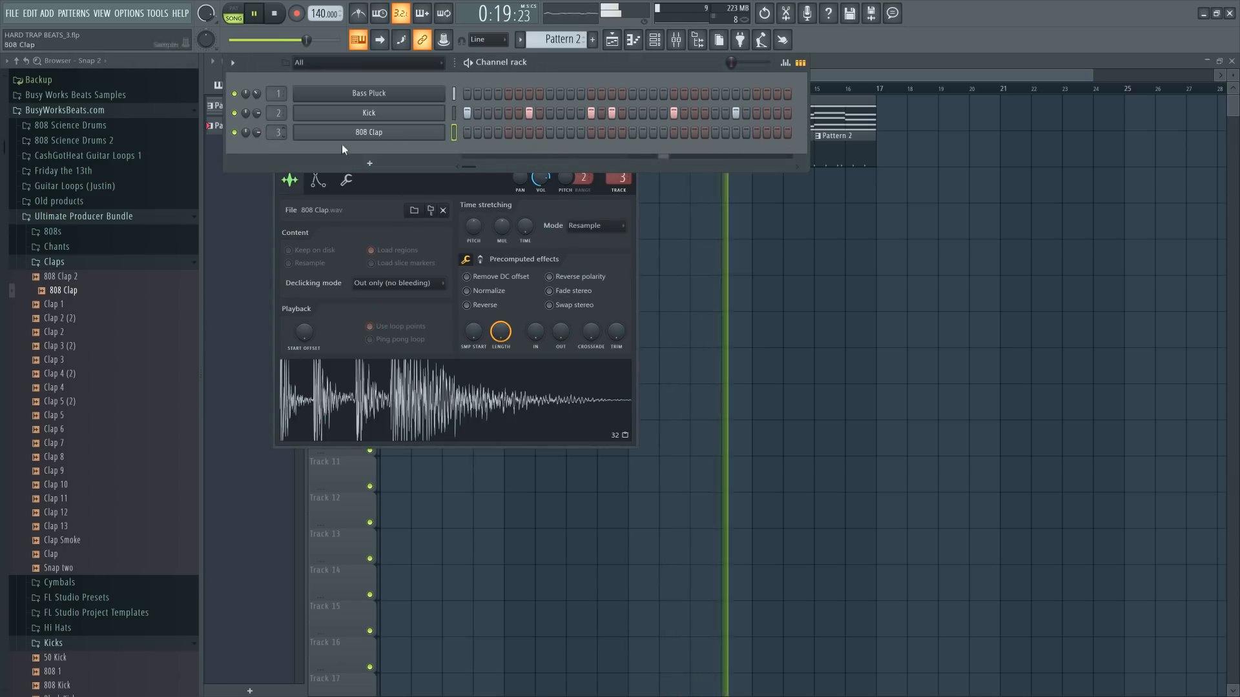
# - Program 808 Clap hits on steps 9 and 25 of Pattern 2 and bring the clap's sampler settings forward
pyautogui.click(549, 132)
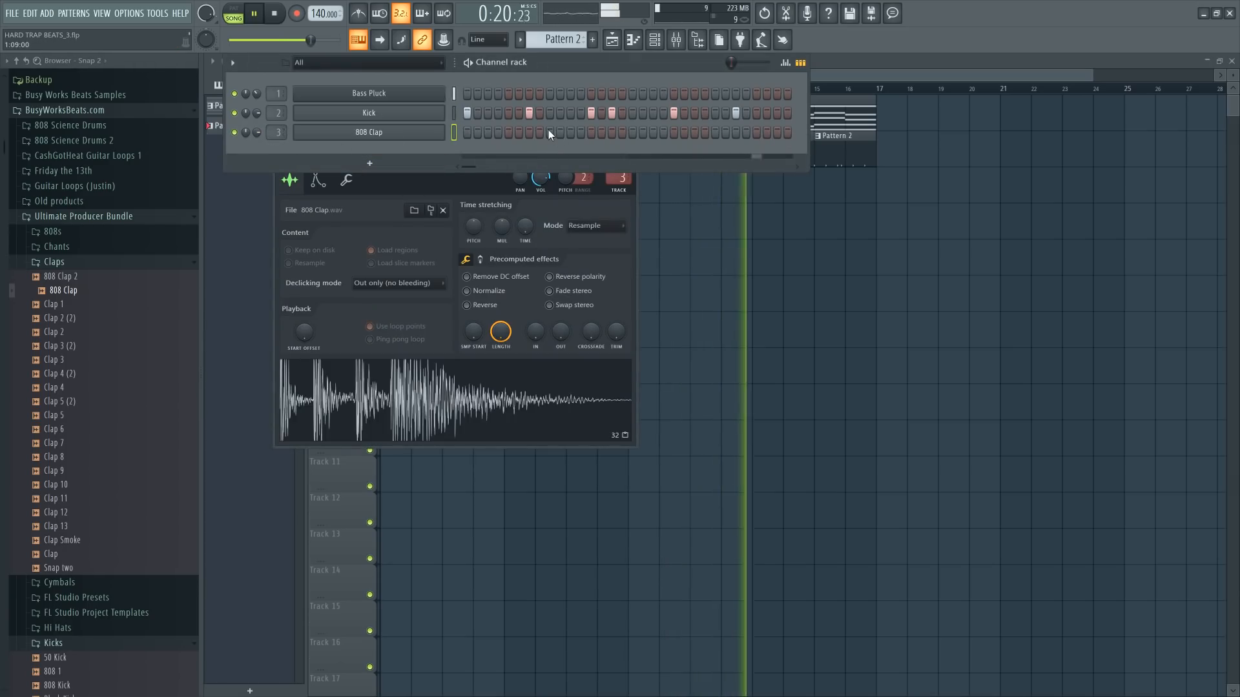
pyautogui.click(717, 131)
pyautogui.click(529, 271)
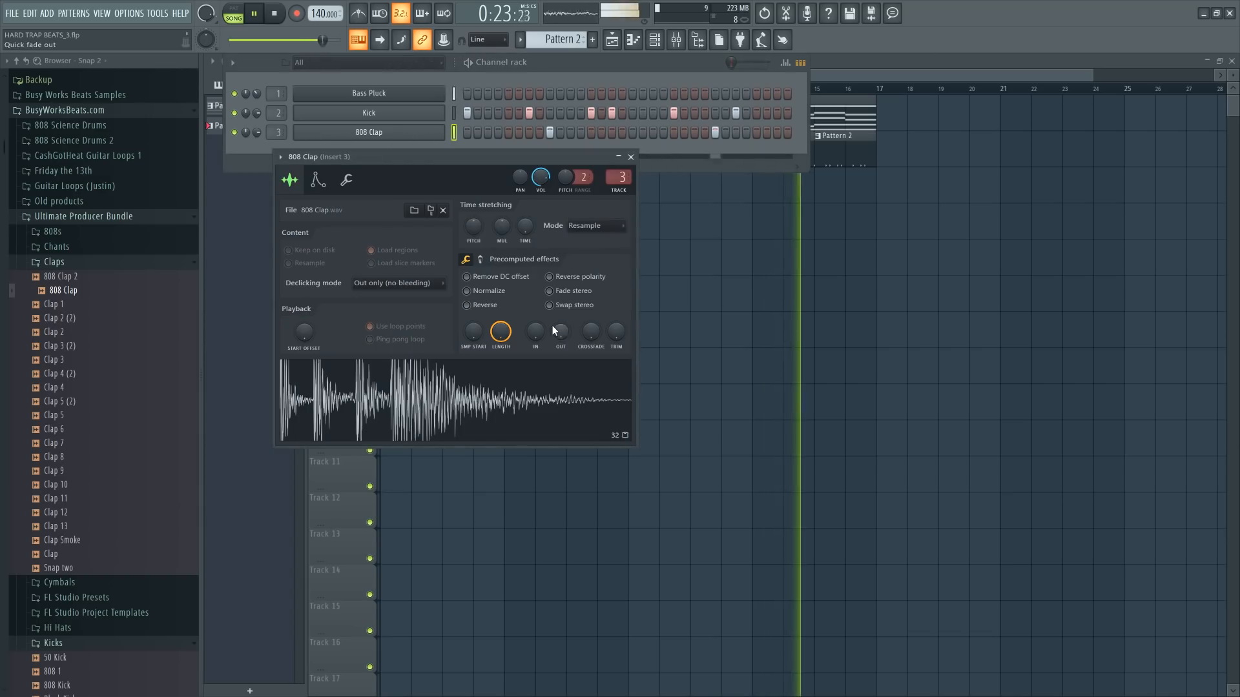
# - Add a fade-out of about 20% to the 808 Clap sample and save the project as HARD TRAP BEATS_4.flp
pyautogui.moveTo(552, 325); pyautogui.dragTo(553, 303)
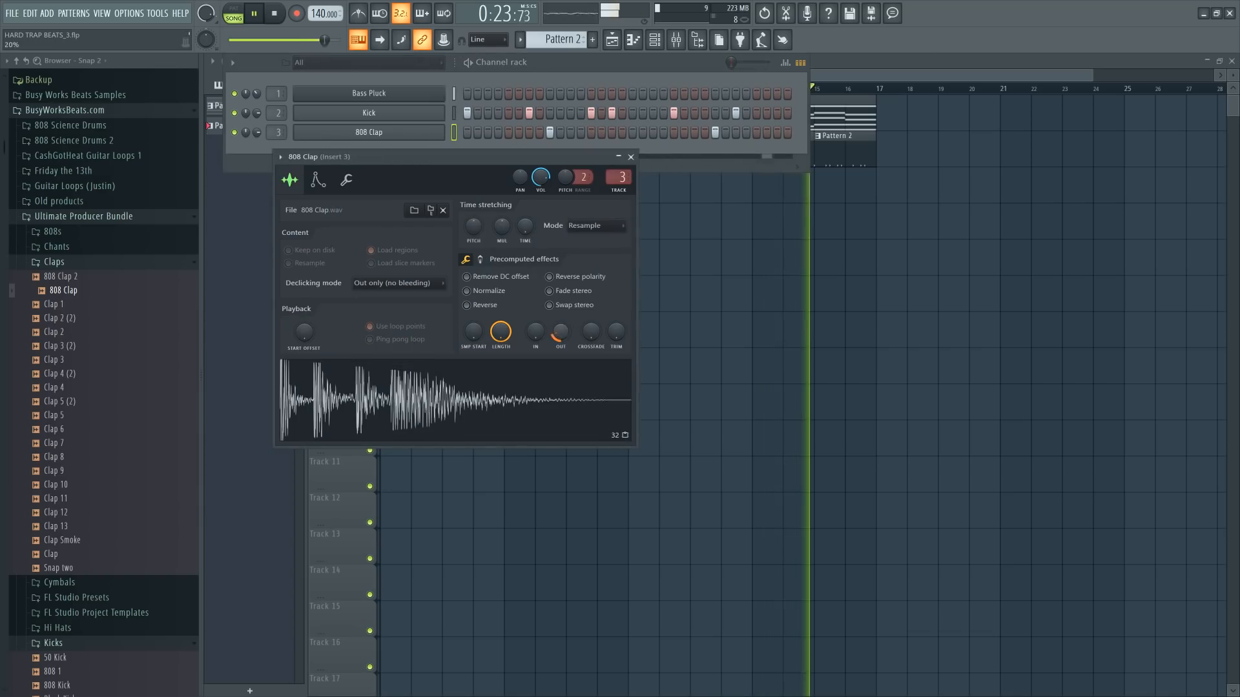
pyautogui.click(632, 159)
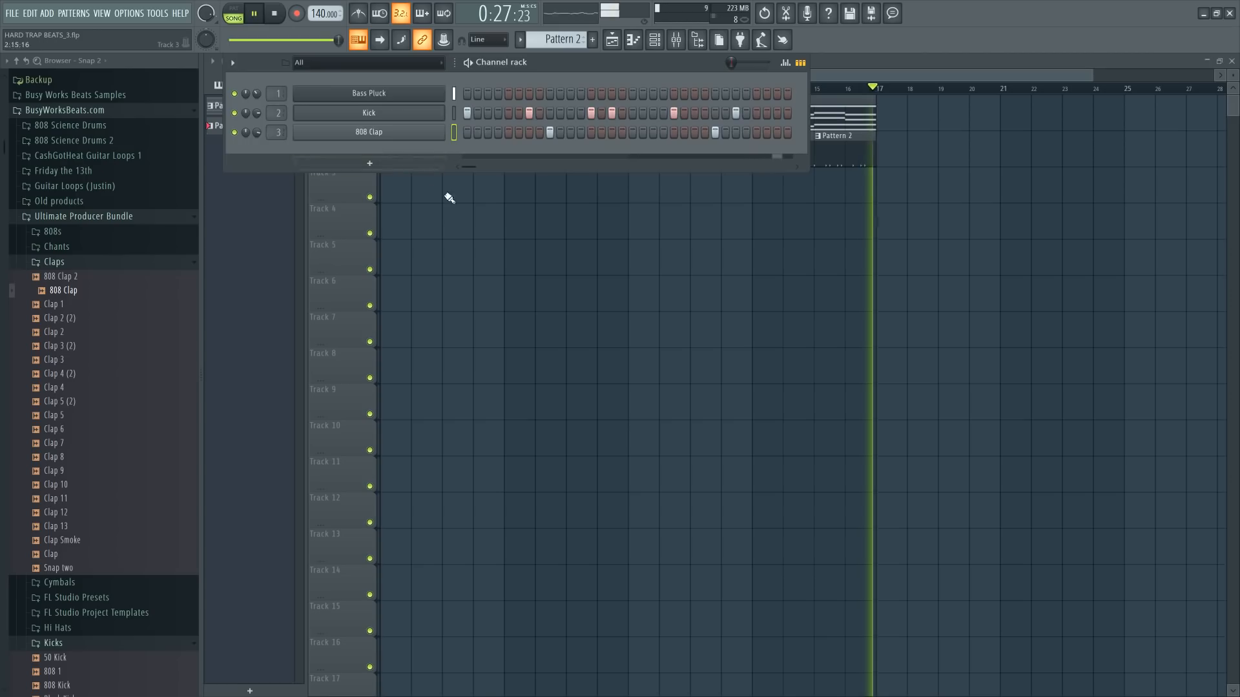
pyautogui.press('F6')
pyautogui.hotkey('ctrl', 'n')
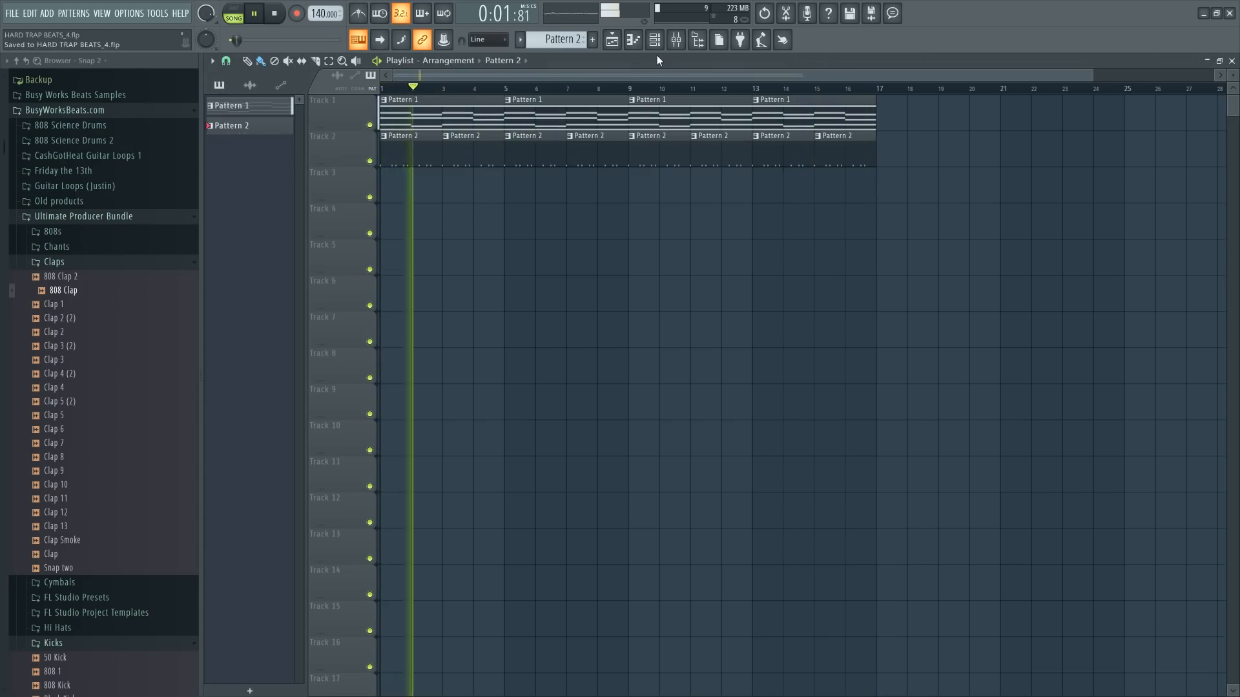
# - Audition Acoustic Hi Hat 3, Closed Hi Hat 2 and Closed Hi Hat 3 from the Hi Hats folder
pyautogui.press('F6')
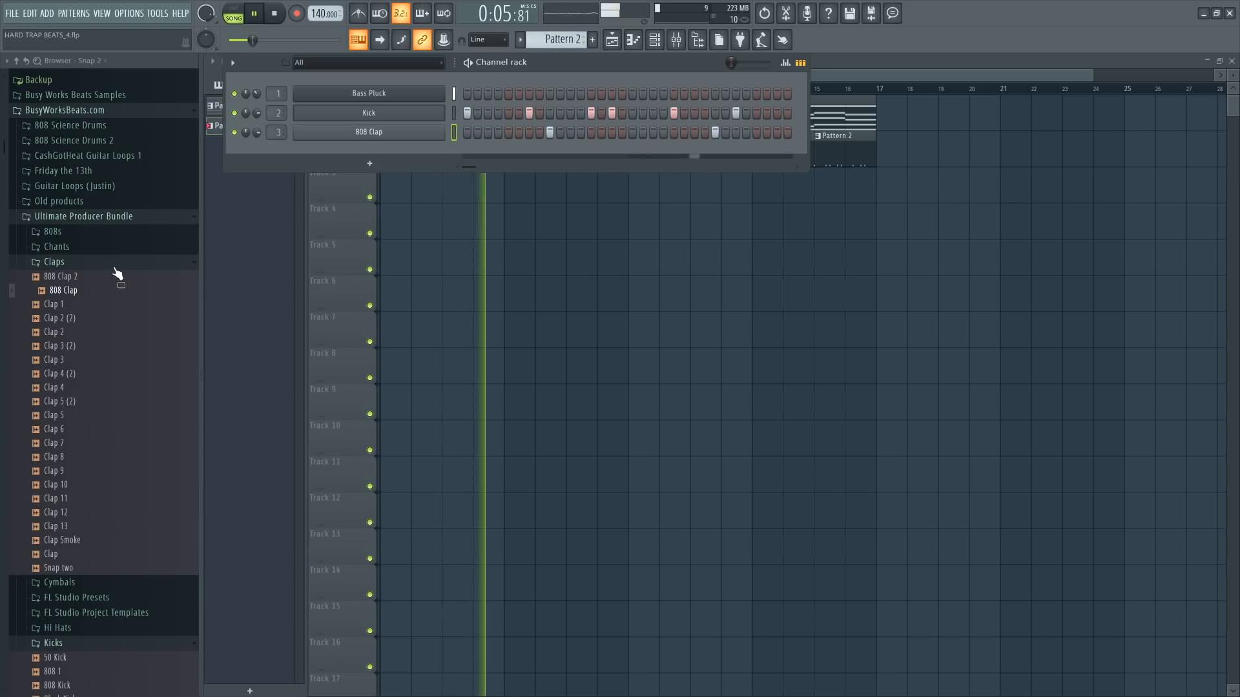
pyautogui.scroll(-4, 118, 274)
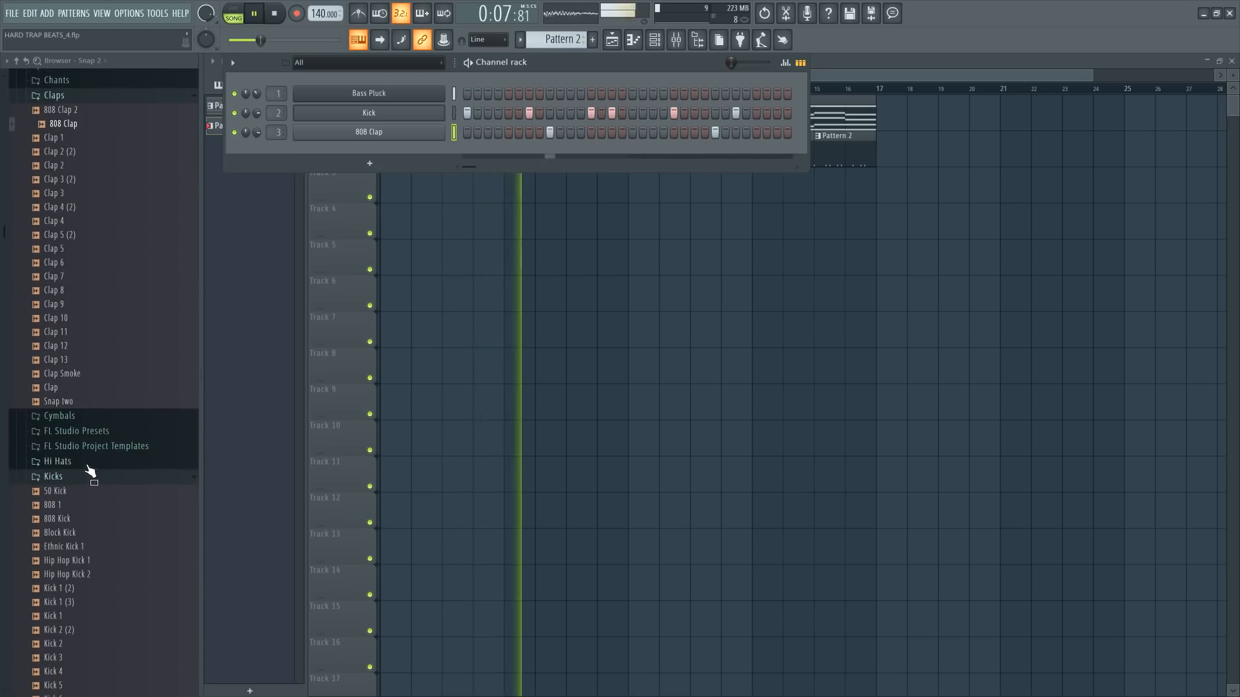
pyautogui.click(88, 465)
pyautogui.click(102, 539)
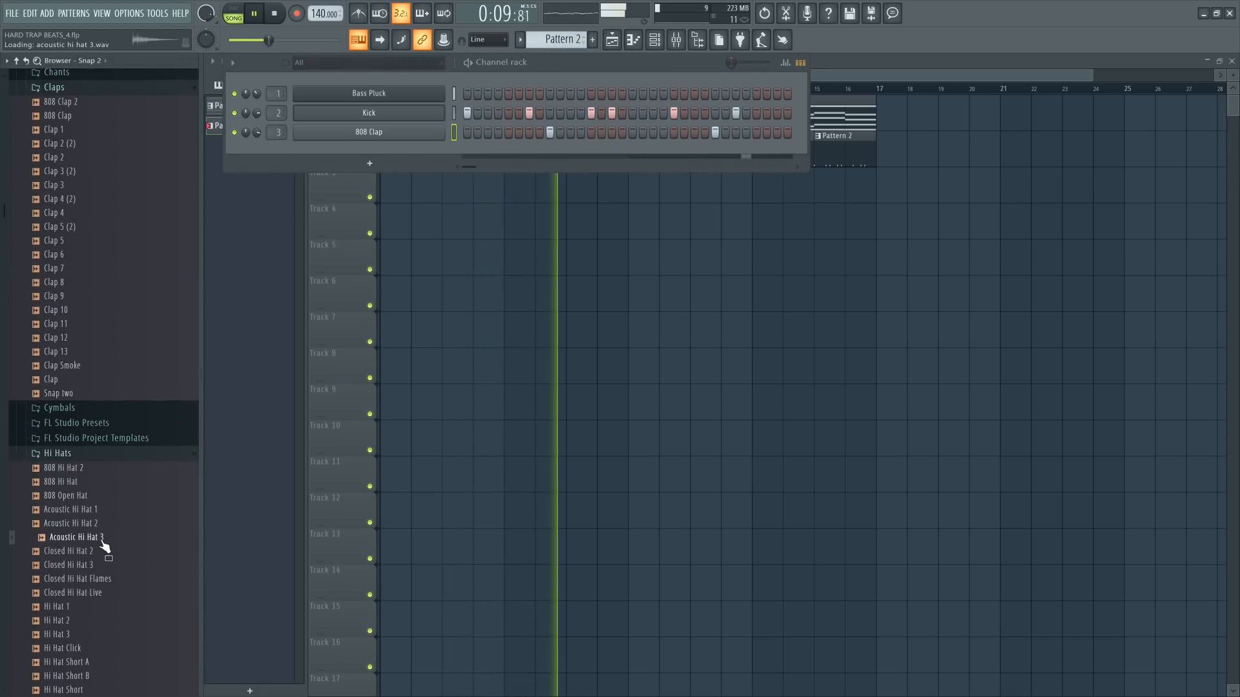
pyautogui.click(98, 551)
pyautogui.click(96, 564)
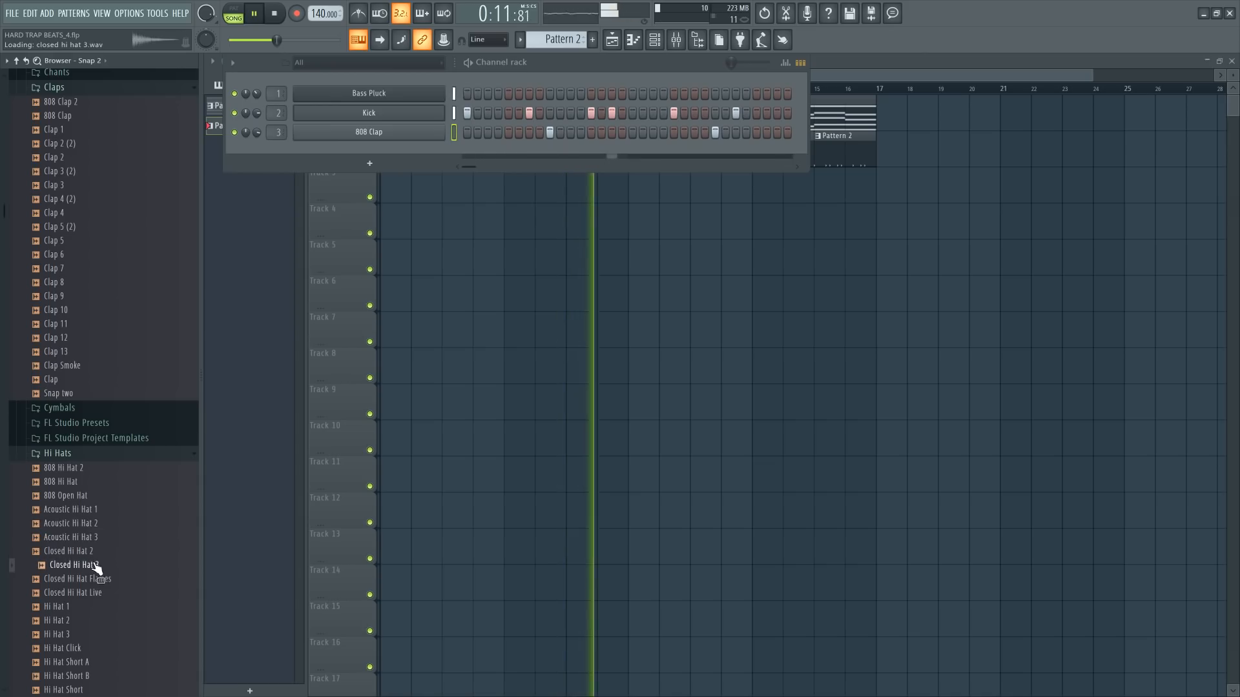
# - Open the Closed Hi Hat 3 sample in a new channel and route it to mixer insert 4
pyautogui.rightClick(95, 566)
pyautogui.click(122, 574)
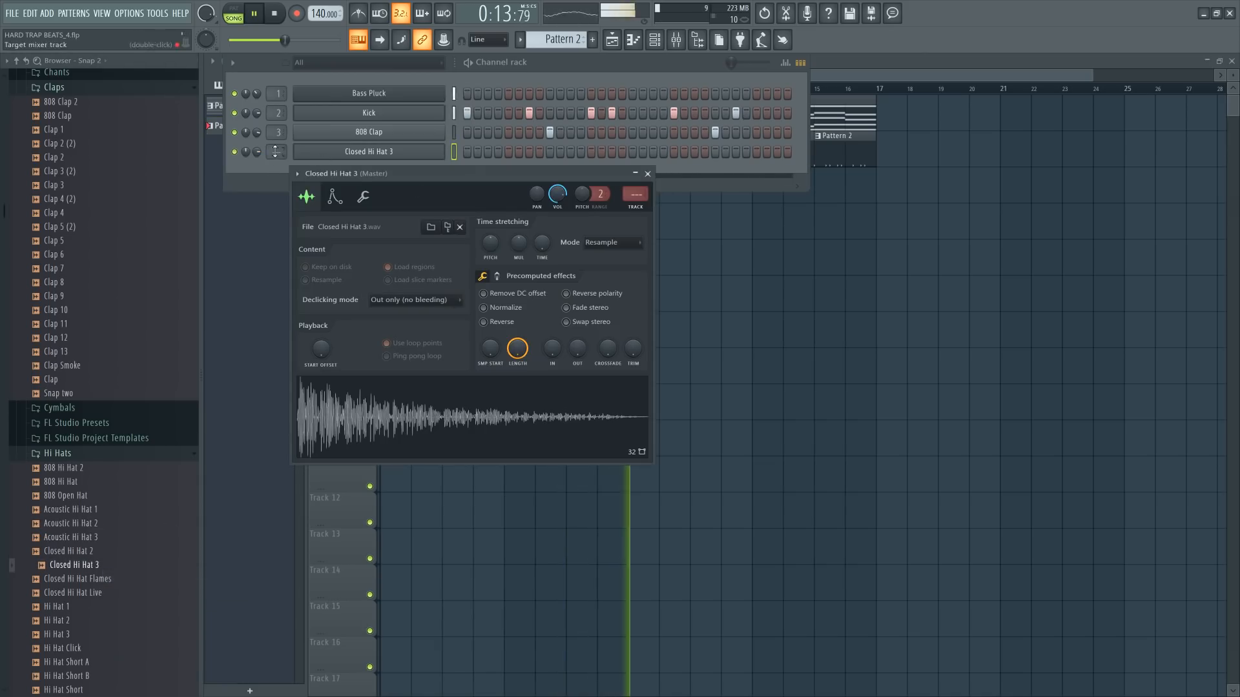
pyautogui.moveTo(275, 151); pyautogui.dragTo(275, 143)
# - Create Pattern 3 and fill the Closed Hi Hat 3 channel every 2 steps
pyautogui.click(592, 40)
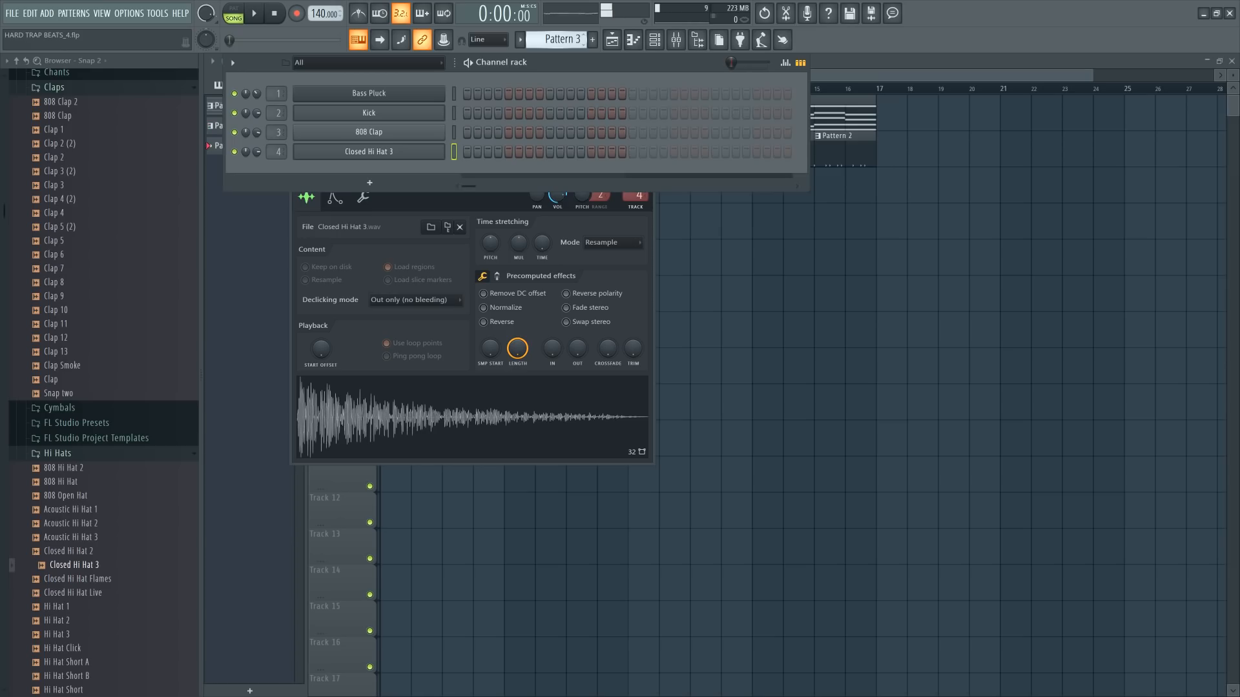
pyautogui.rightClick(413, 151)
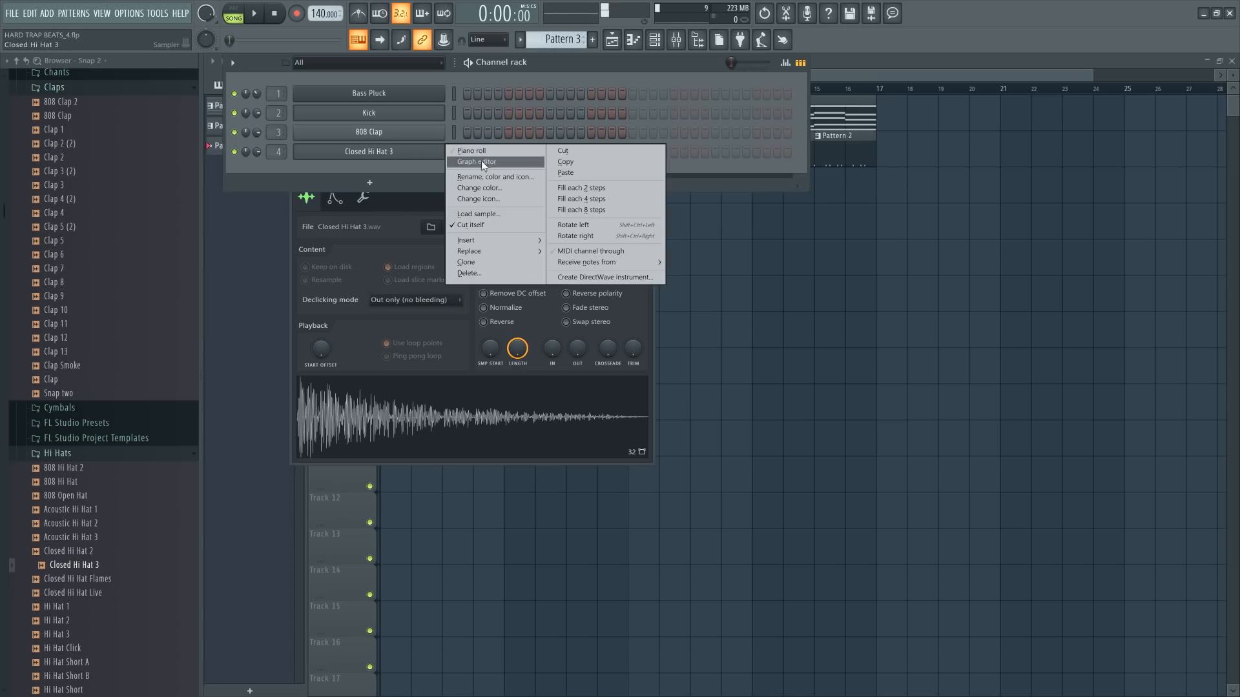
pyautogui.click(574, 187)
# - Paint Pattern 3 clips along playlist Track 3 up to bar 17 and play the arrangement briefly
pyautogui.press('F5')
pyautogui.moveTo(391, 182); pyautogui.dragTo(878, 191)
pyautogui.press('space')
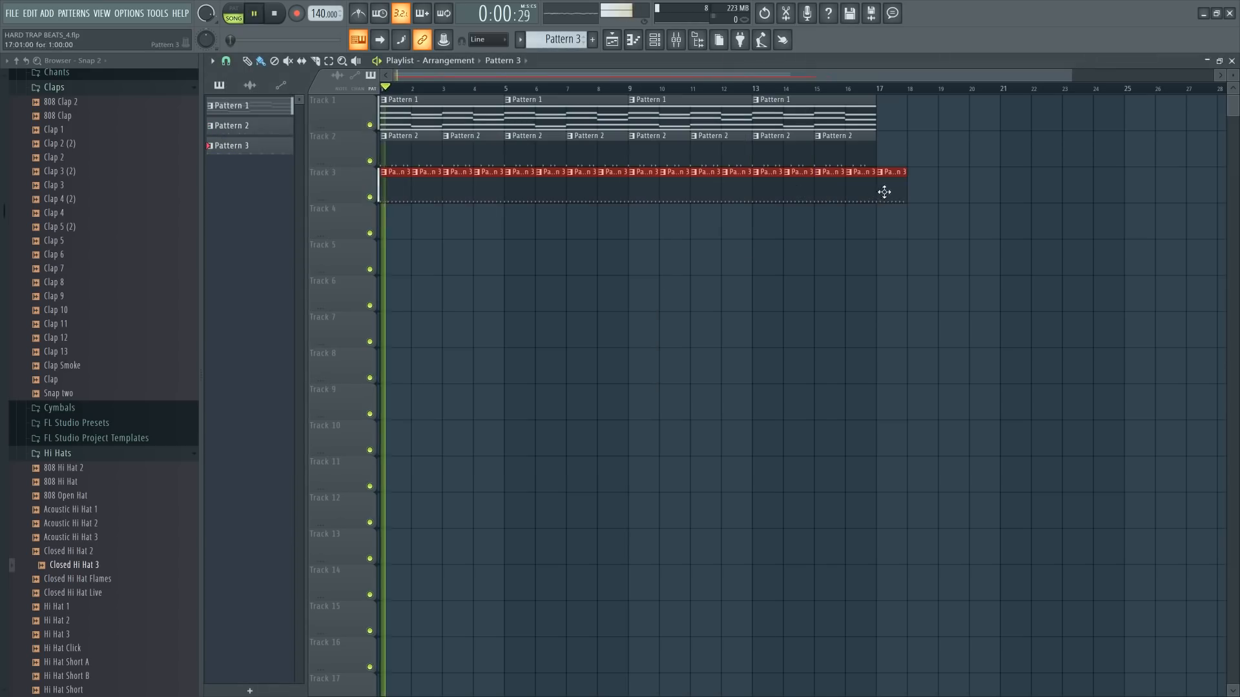
pyautogui.click(654, 39)
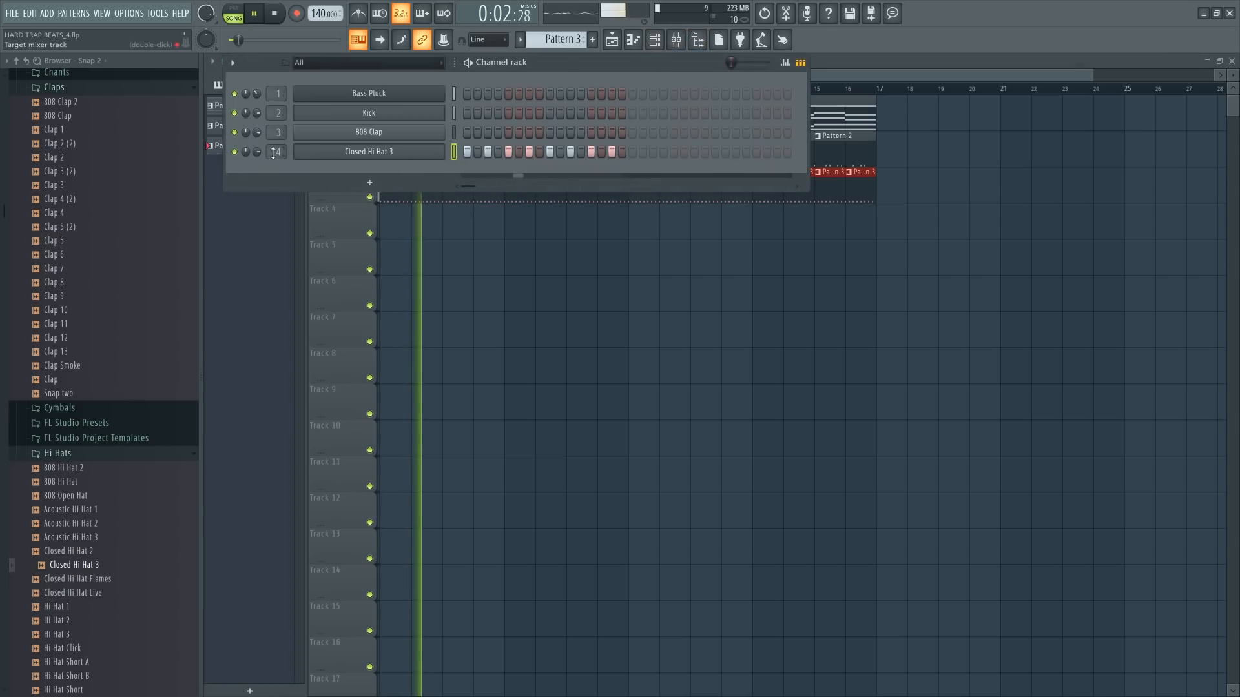
pyautogui.press('space')
pyautogui.press('F6')
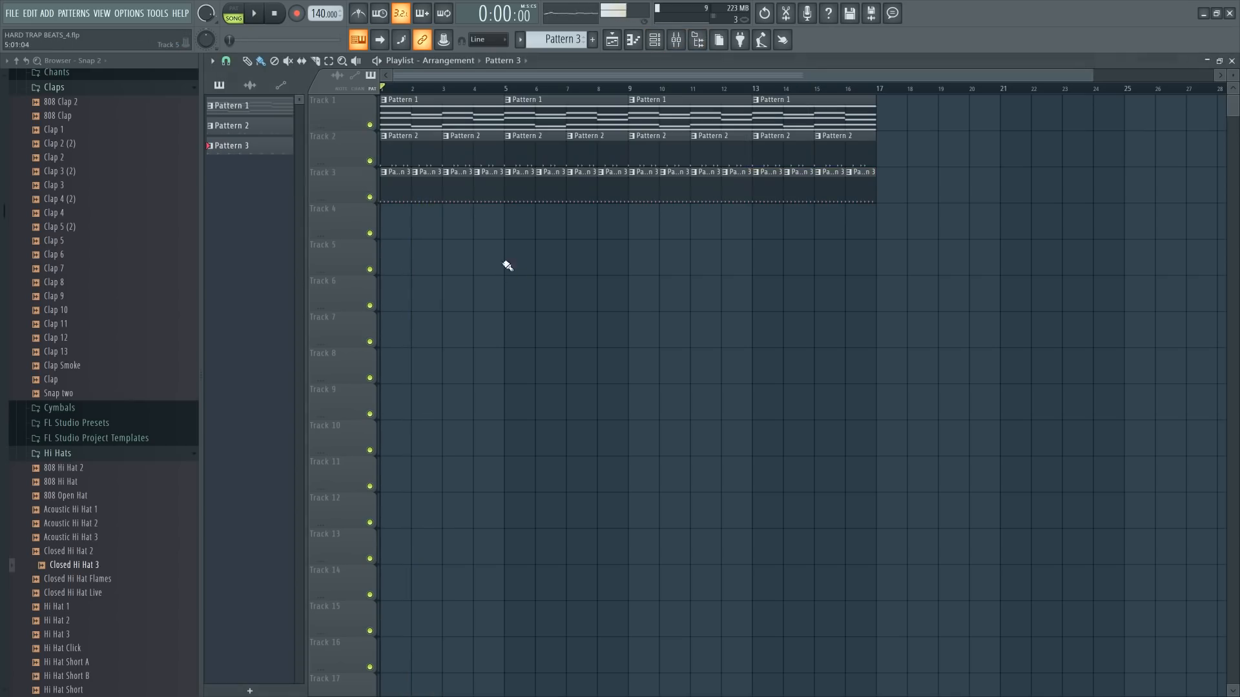
# - Make the Track 3 clip at bar 2 unique as Pattern 4 and delete the Pattern 3 clips from bar 3 onward
pyautogui.click(415, 173)
pyautogui.click(437, 248)
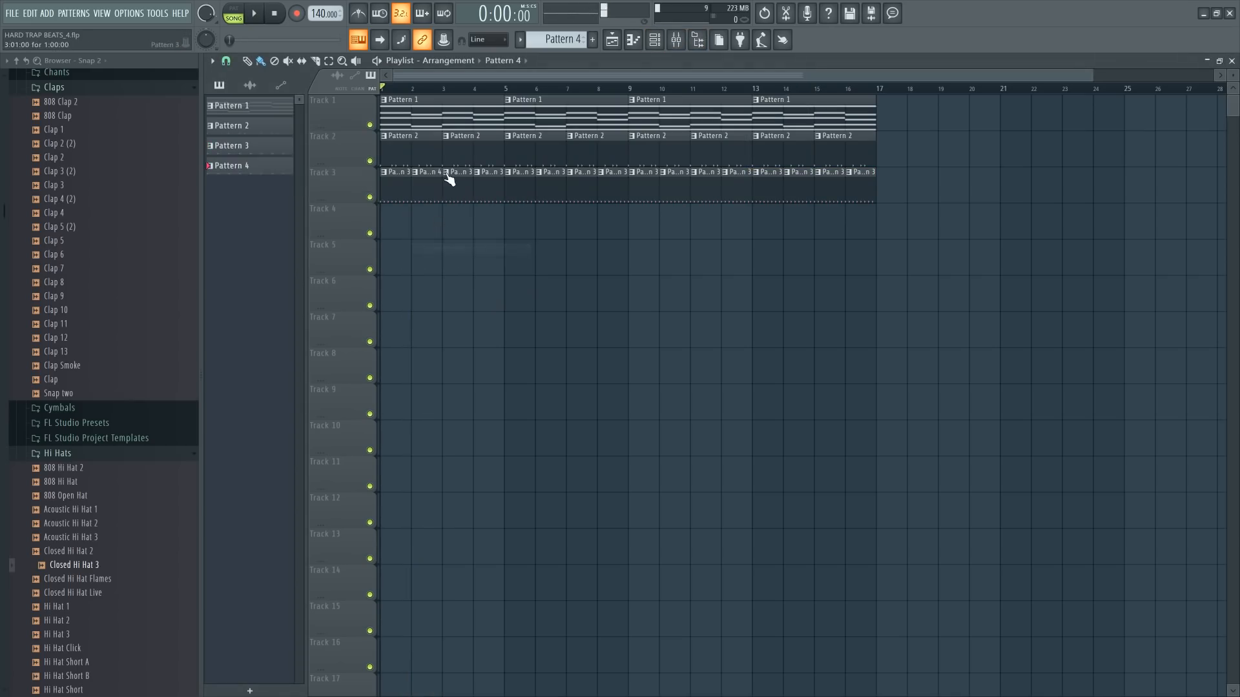
pyautogui.moveTo(455, 179); pyautogui.dragTo(888, 199)
pyautogui.press('Delete')
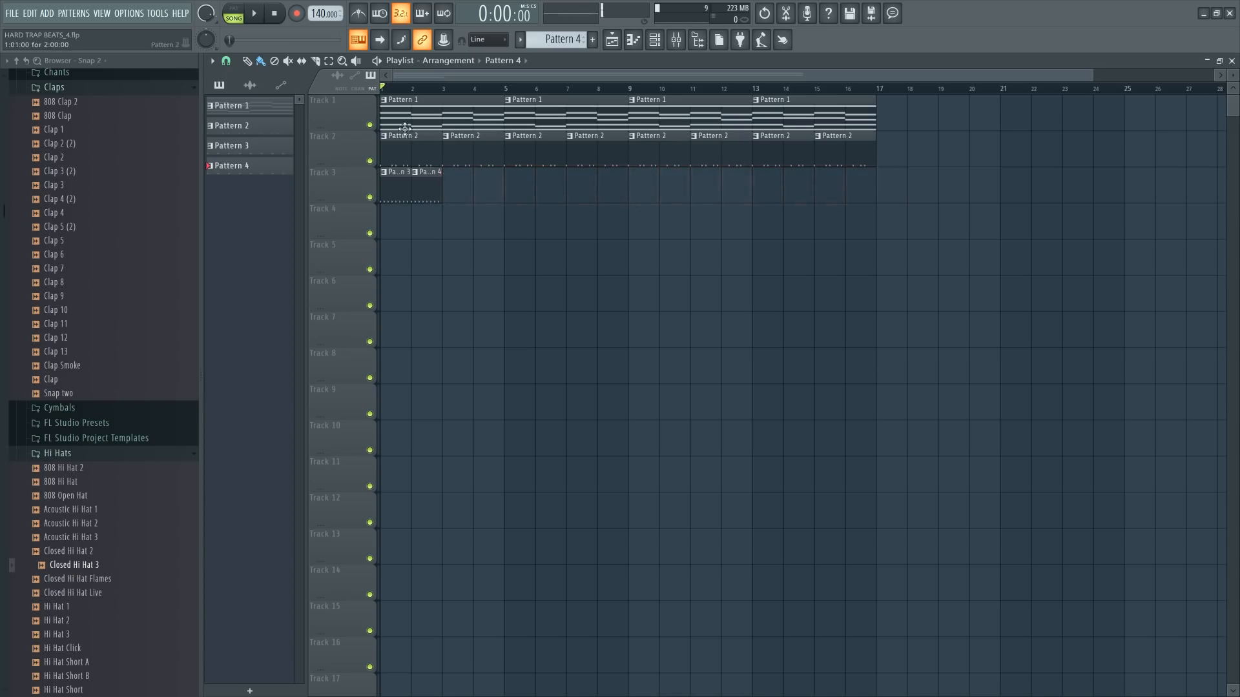
# - Repeat the Pattern 3 and Pattern 4 clip pair along Track 3 up to bar 17
pyautogui.scroll(1, 397, 95)
pyautogui.scroll(1, 397, 96)
pyautogui.moveTo(494, 200); pyautogui.dragTo(413, 183)
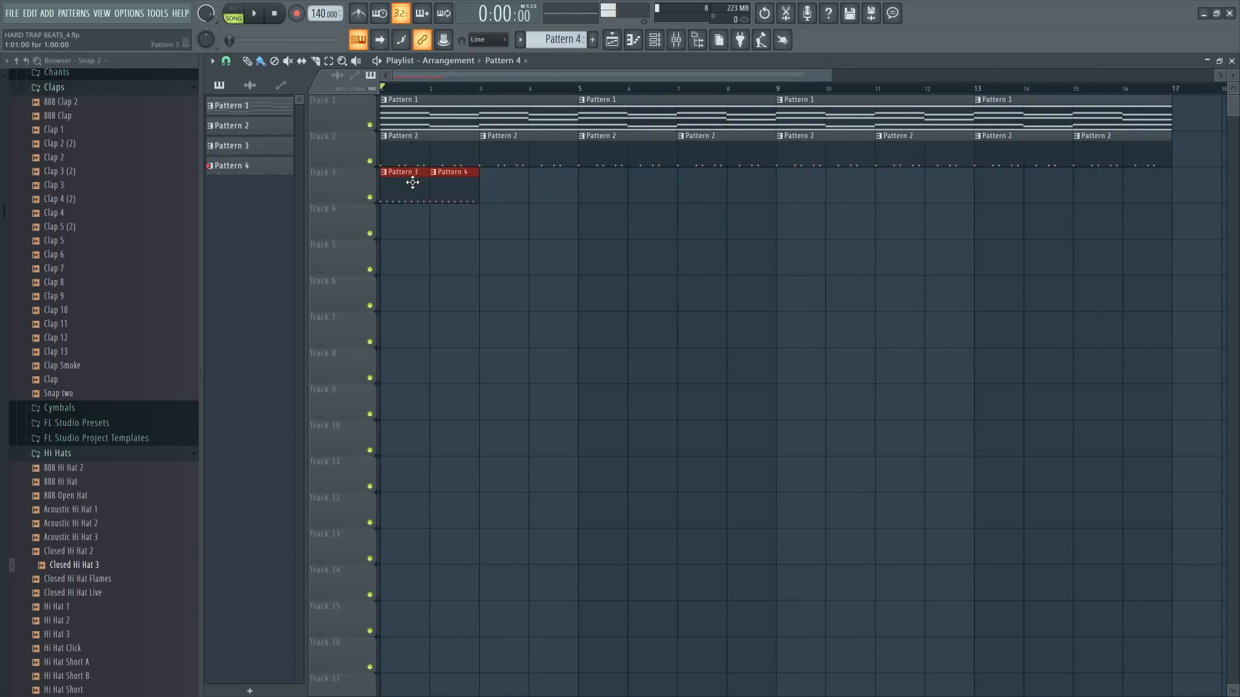
pyautogui.hotkey('ctrl', 'b')
pyautogui.hotkey('ctrl', 'b')
pyautogui.hotkey('ctrl', 'b')
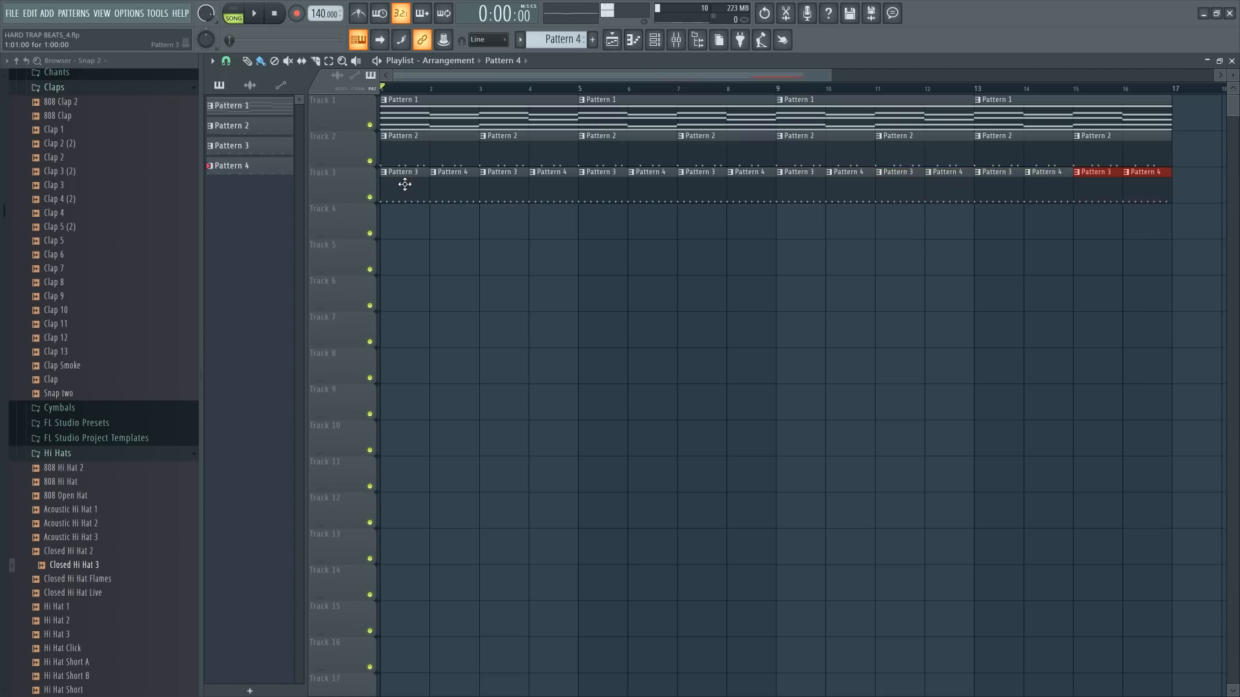
# - Loop playback over bar 2 and open Pattern 4's Closed Hi Hat 3 notes in the piano roll
pyautogui.click(436, 98)
pyautogui.press('space')
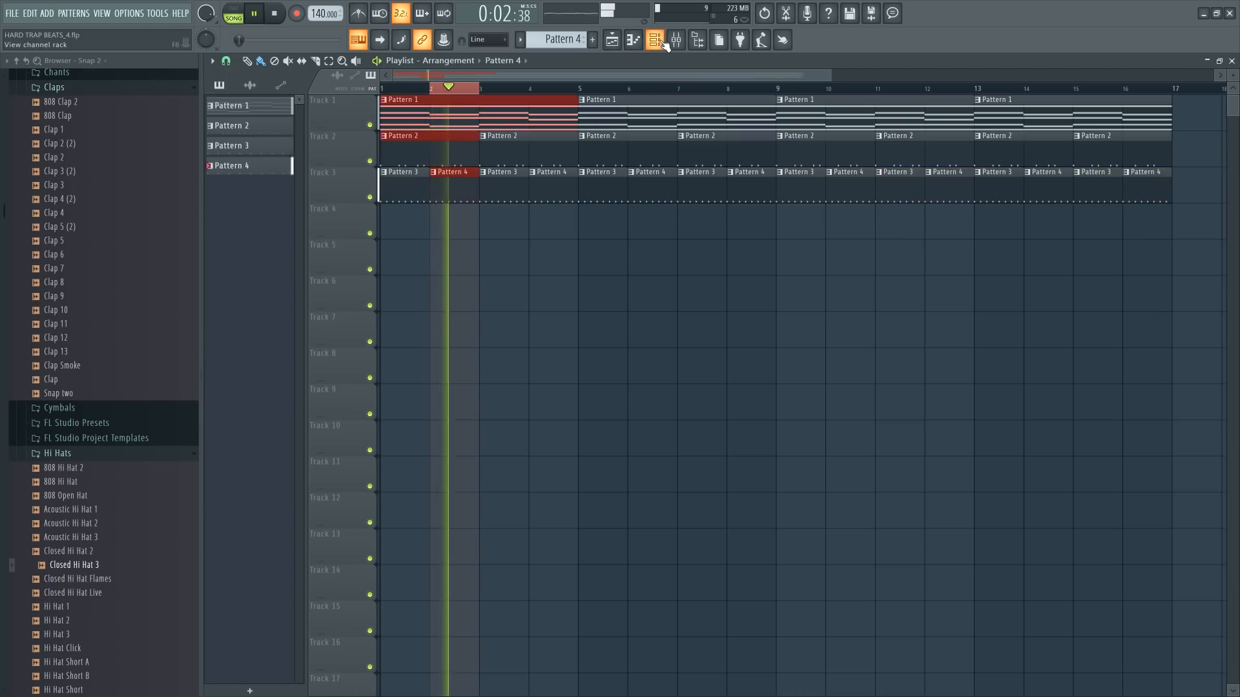
pyautogui.press('F6')
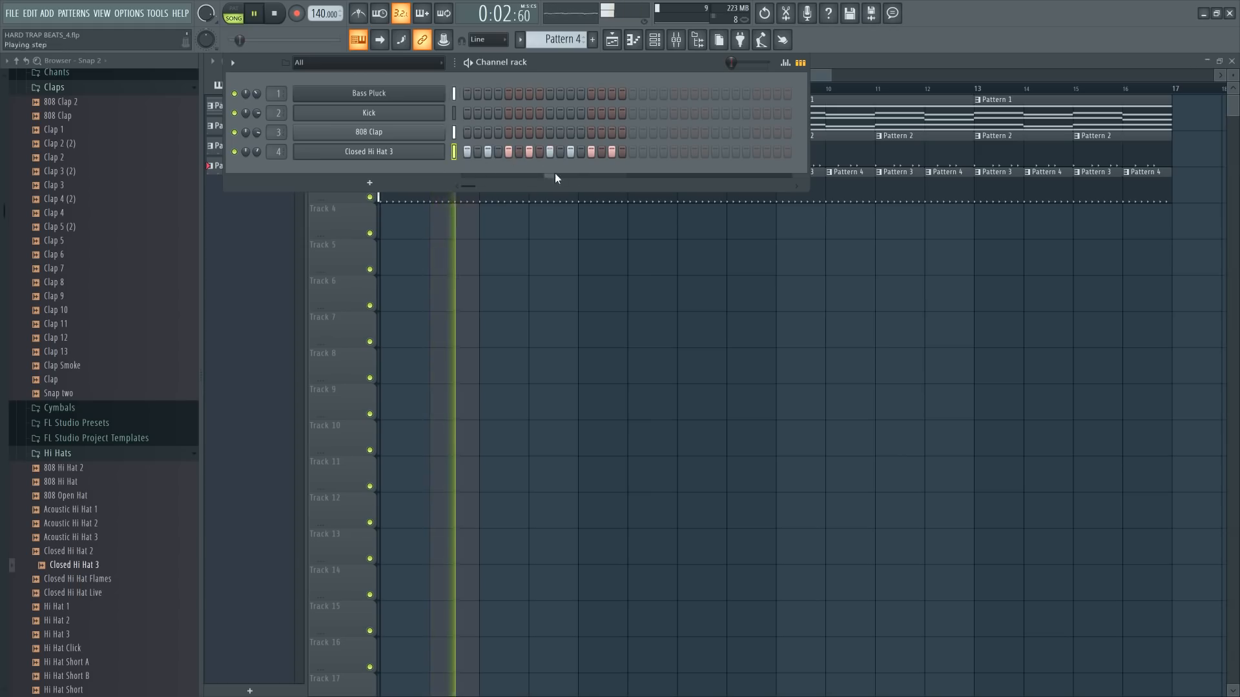
pyautogui.press('space')
pyautogui.rightClick(422, 155)
pyautogui.click(468, 151)
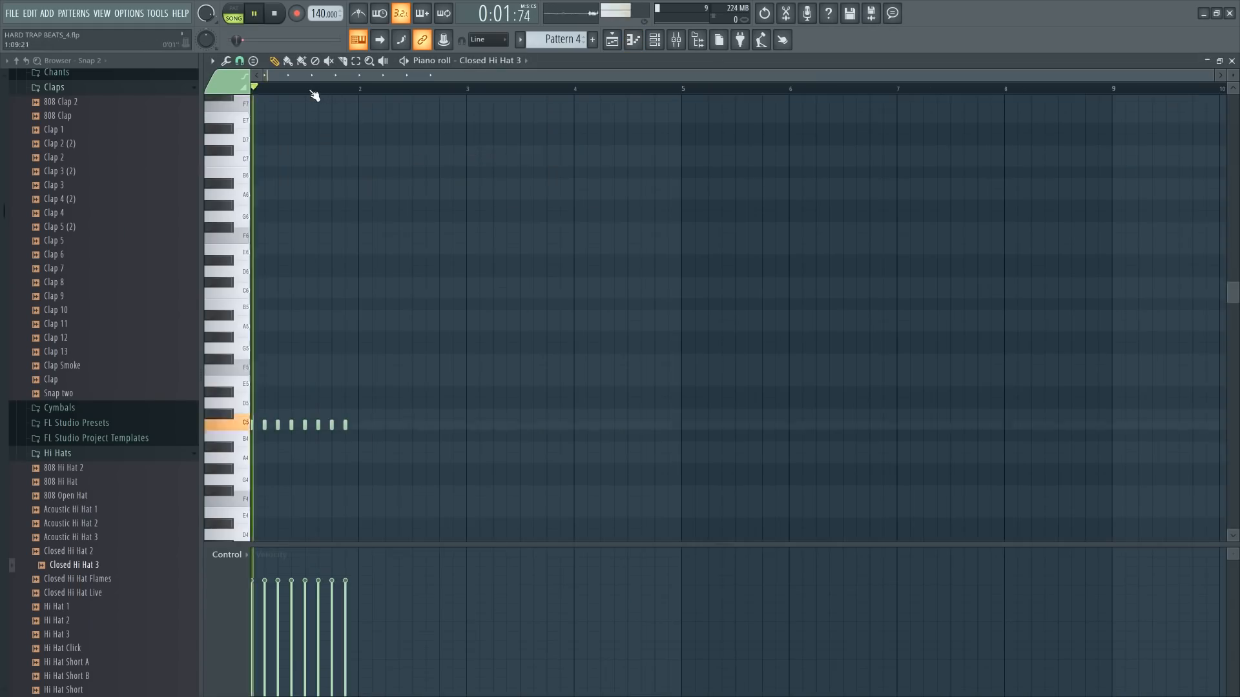
pyautogui.scroll(3, 315, 95)
pyautogui.press('space')
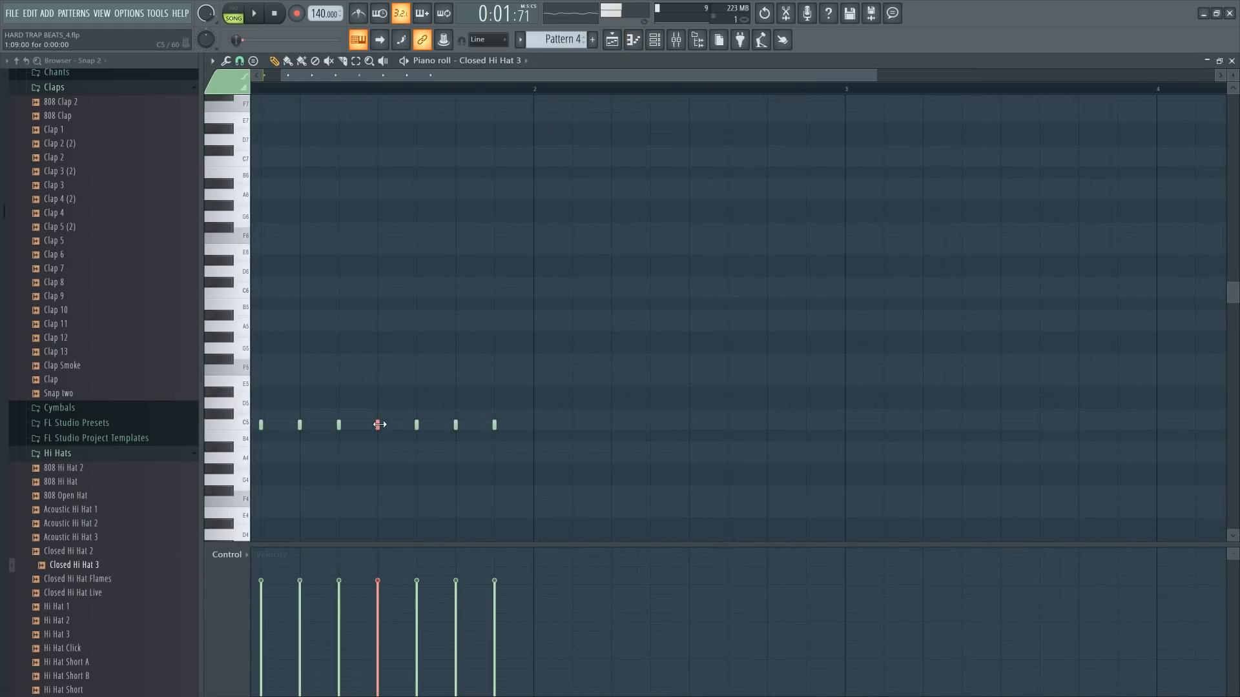
# - Lengthen the hi-hat note at step 9 to reach the following hit, chop it into 1/2-step notes and play the loop
pyautogui.click(239, 61)
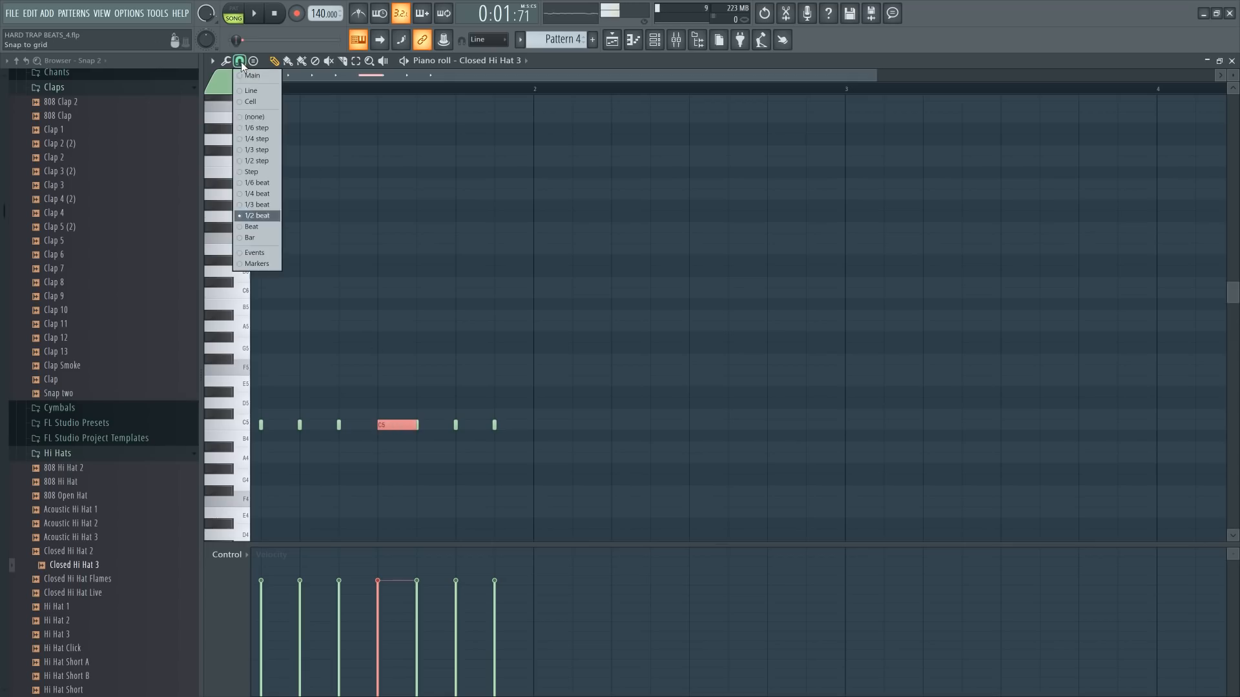
pyautogui.click(268, 161)
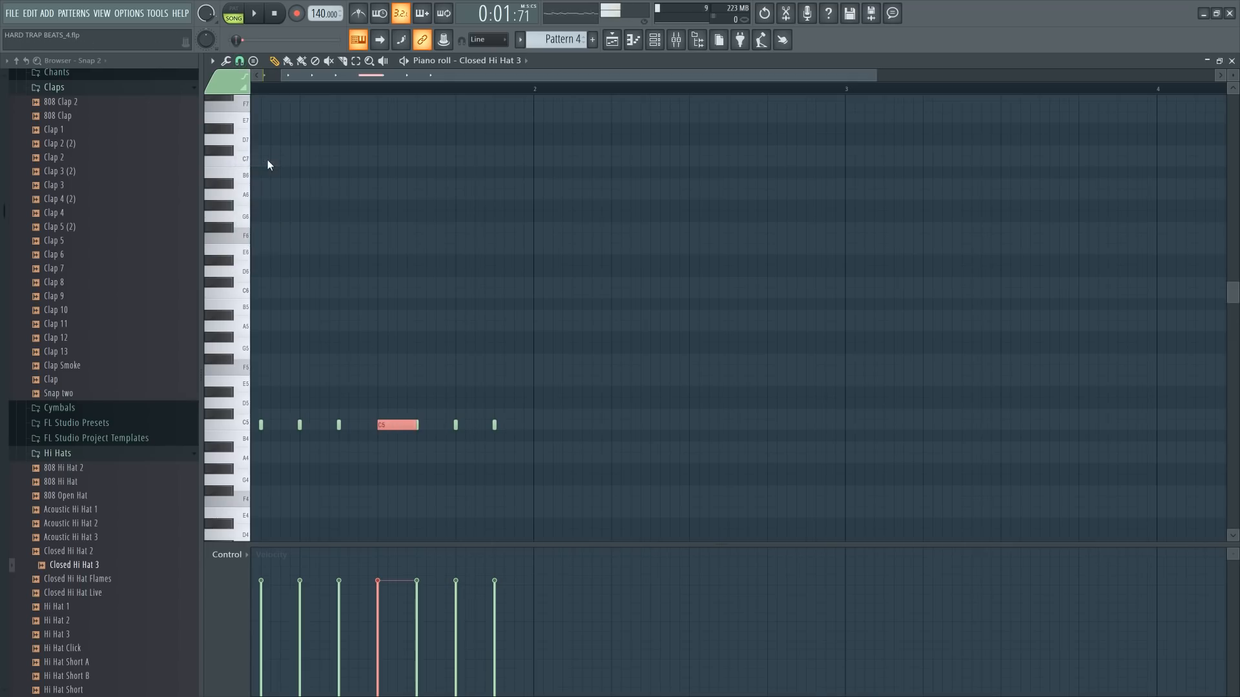
pyautogui.hotkey('ctrl', 'u')
pyautogui.press('space')
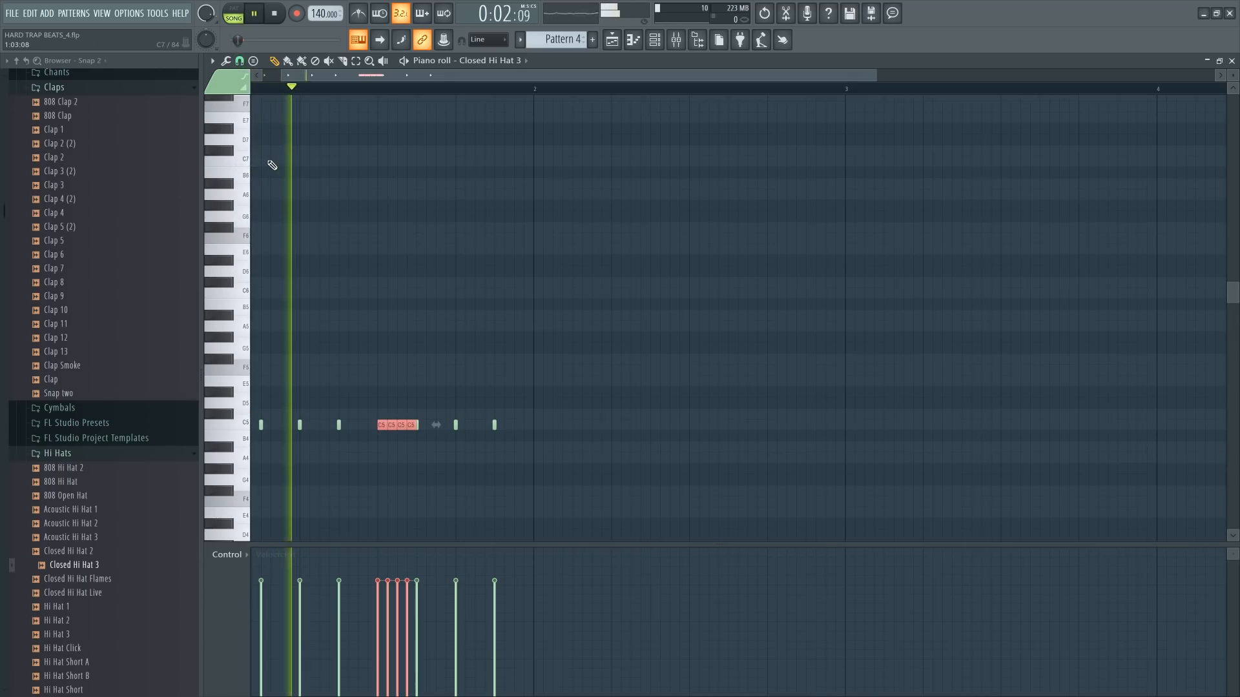
# - Try removing the last chopped note of the hi-hat roll, and restore it
pyautogui.rightClick(411, 425)
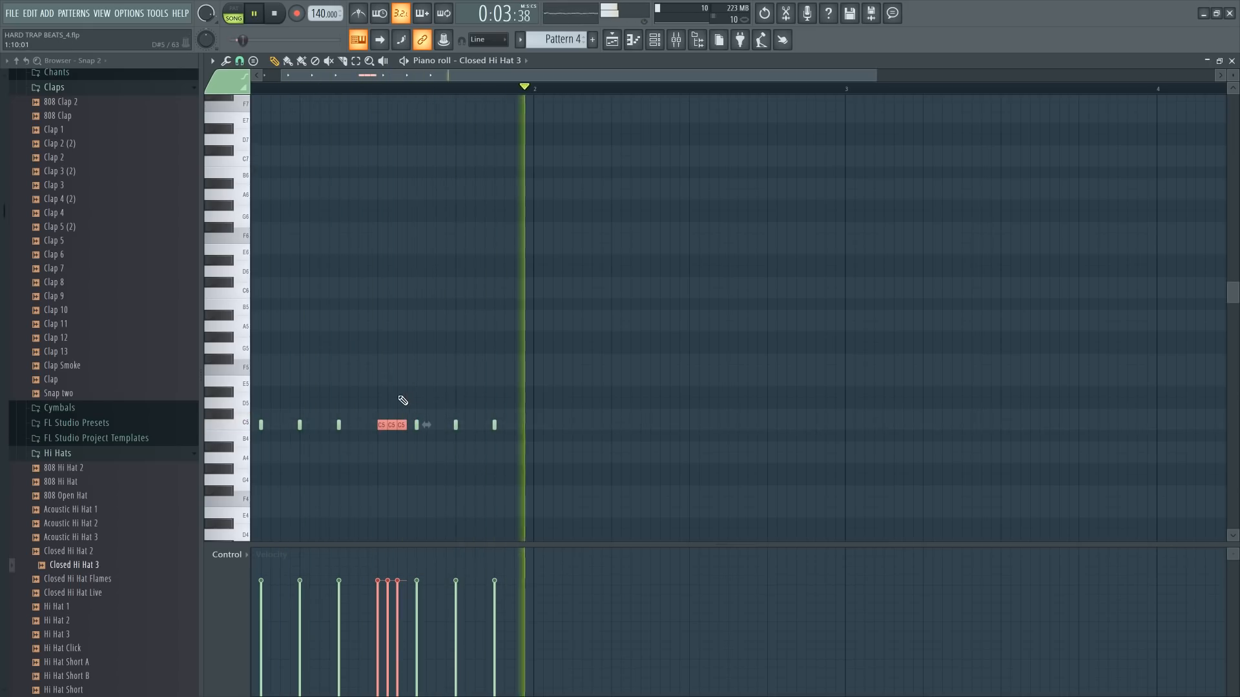
pyautogui.click(408, 424)
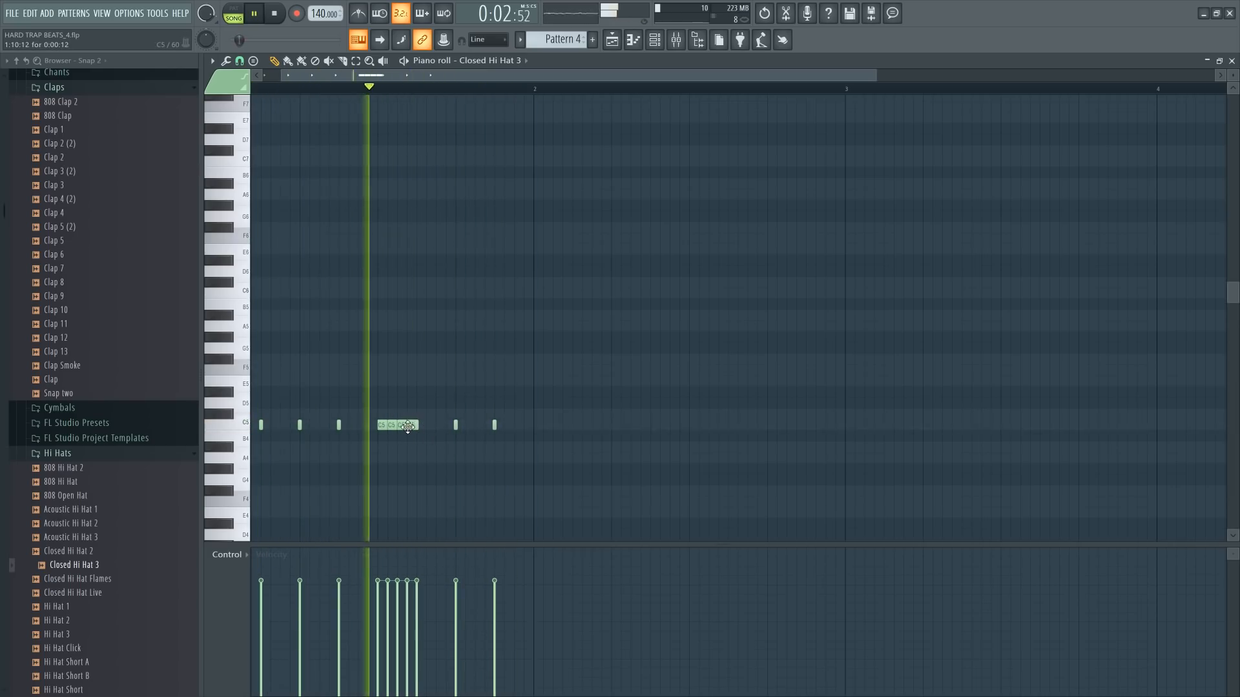
pyautogui.press('space')
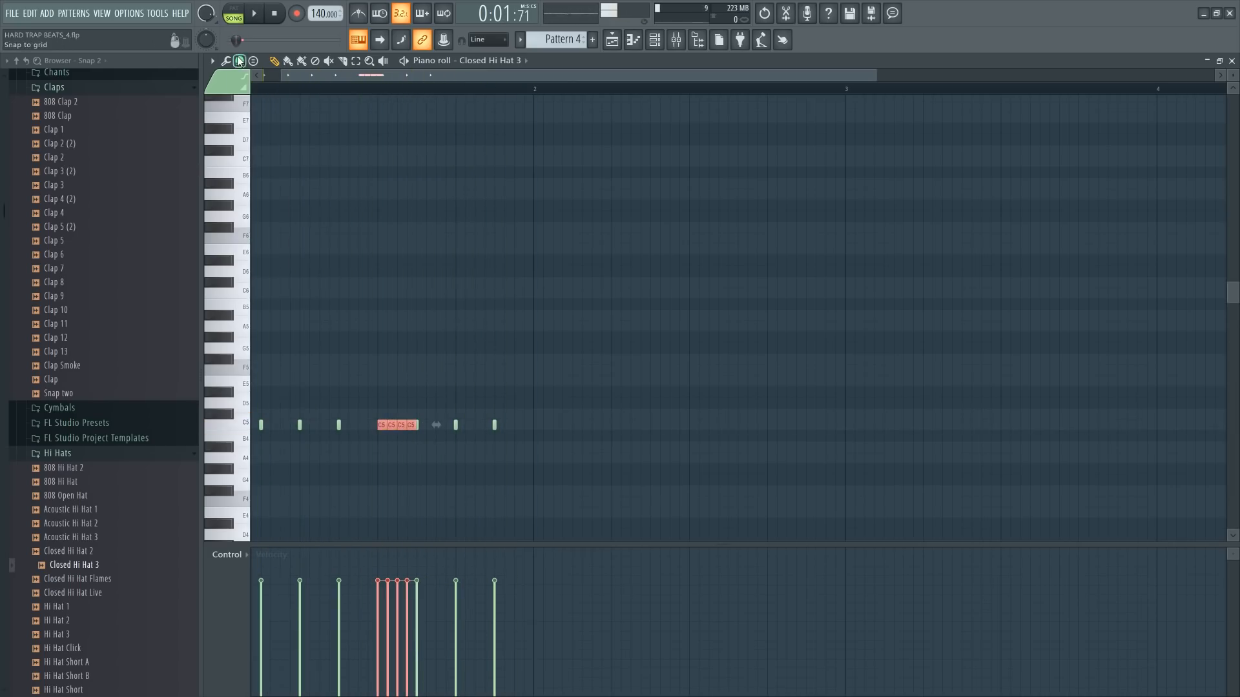
# - Chop the selected hi-hat roll notes into a finer, faster roll and deselect them while listening to the loop
pyautogui.click(237, 61)
pyautogui.click(275, 129)
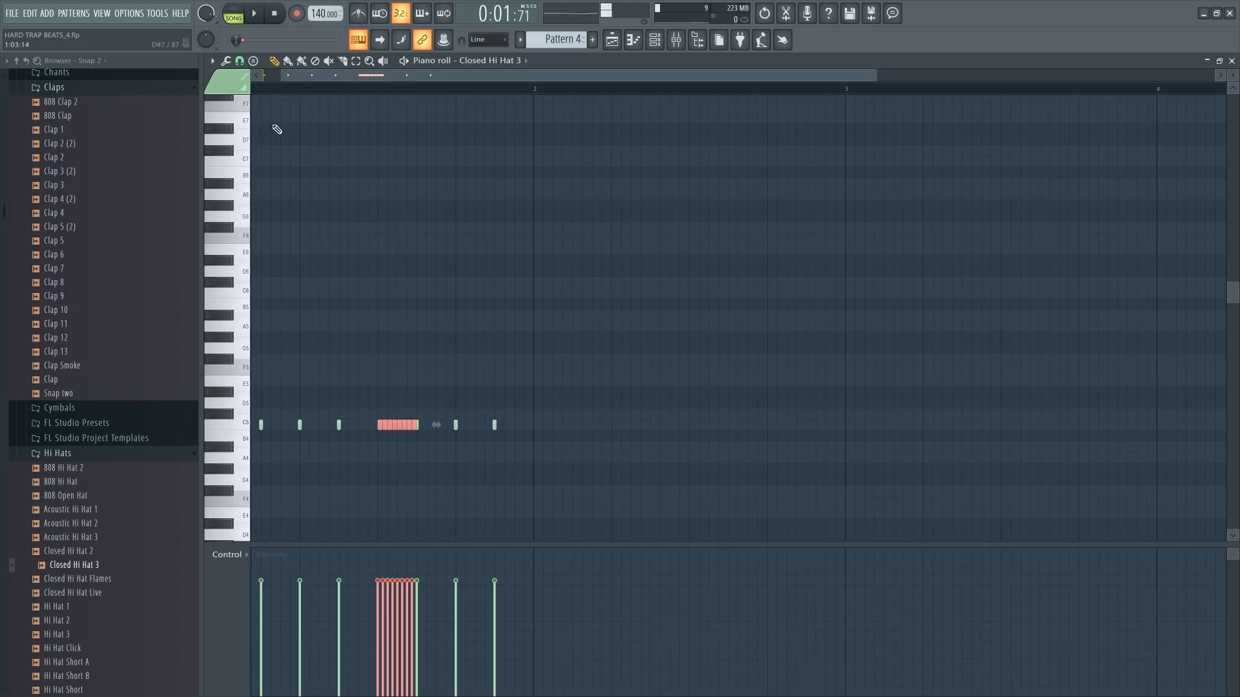
pyautogui.press('space')
pyautogui.hotkey('ctrl', 'd')
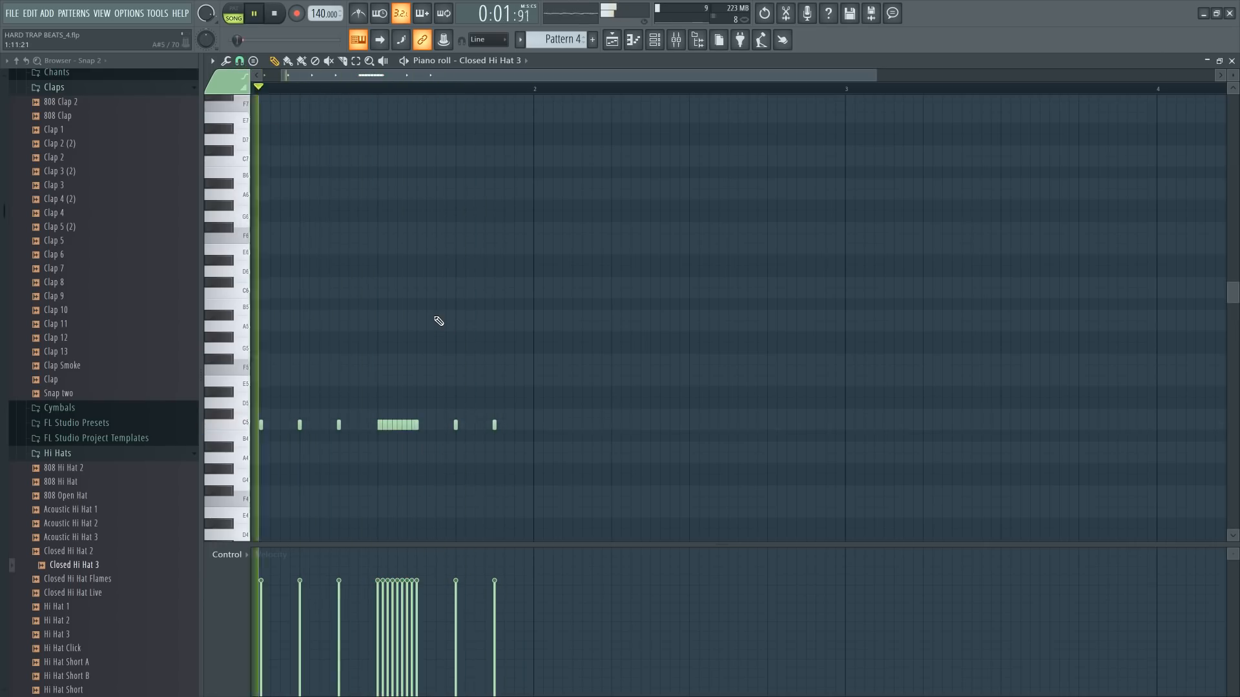
pyautogui.press('space')
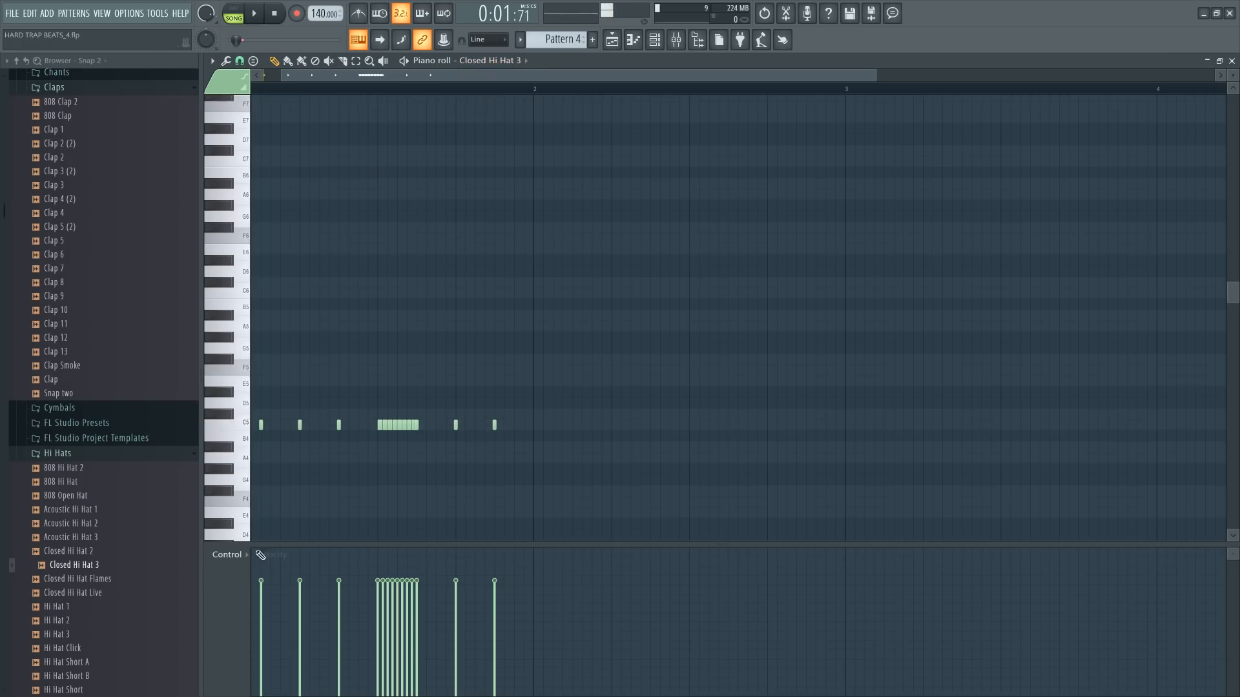
# - Draw a gentle downward fine-pitch slope across the hi-hat roll notes while playing the loop
pyautogui.click(234, 556)
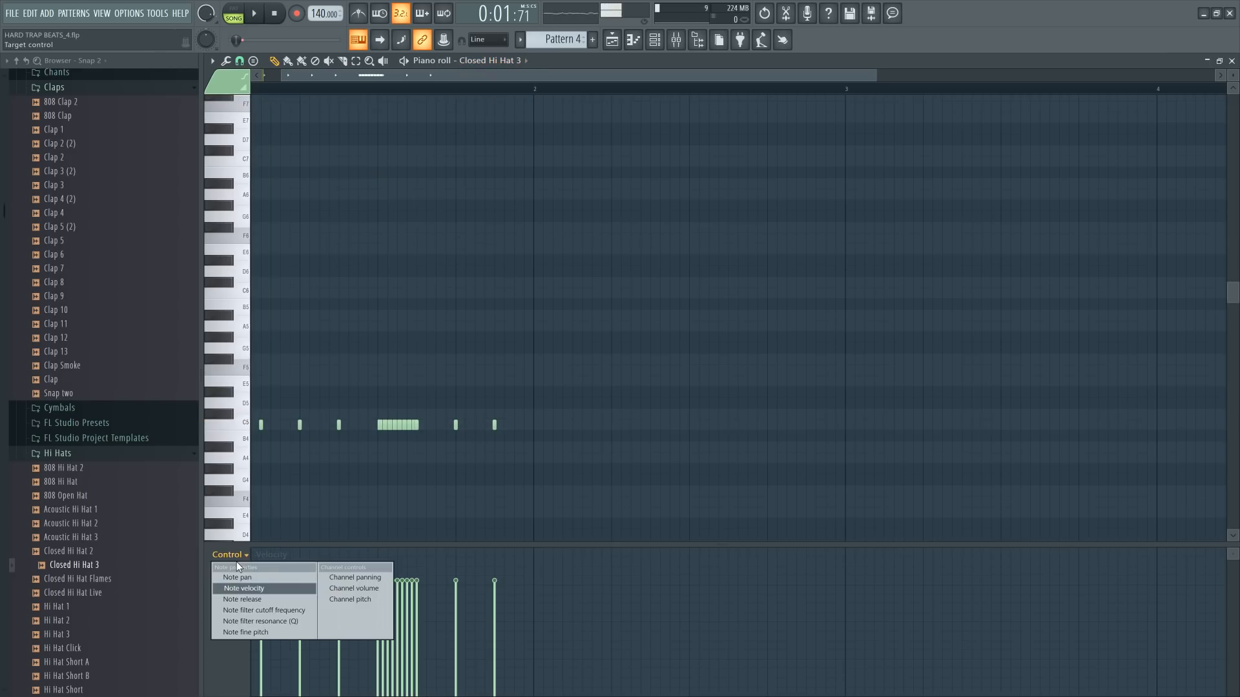
pyautogui.click(261, 635)
pyautogui.moveTo(378, 630); pyautogui.dragTo(420, 659)
pyautogui.press('space')
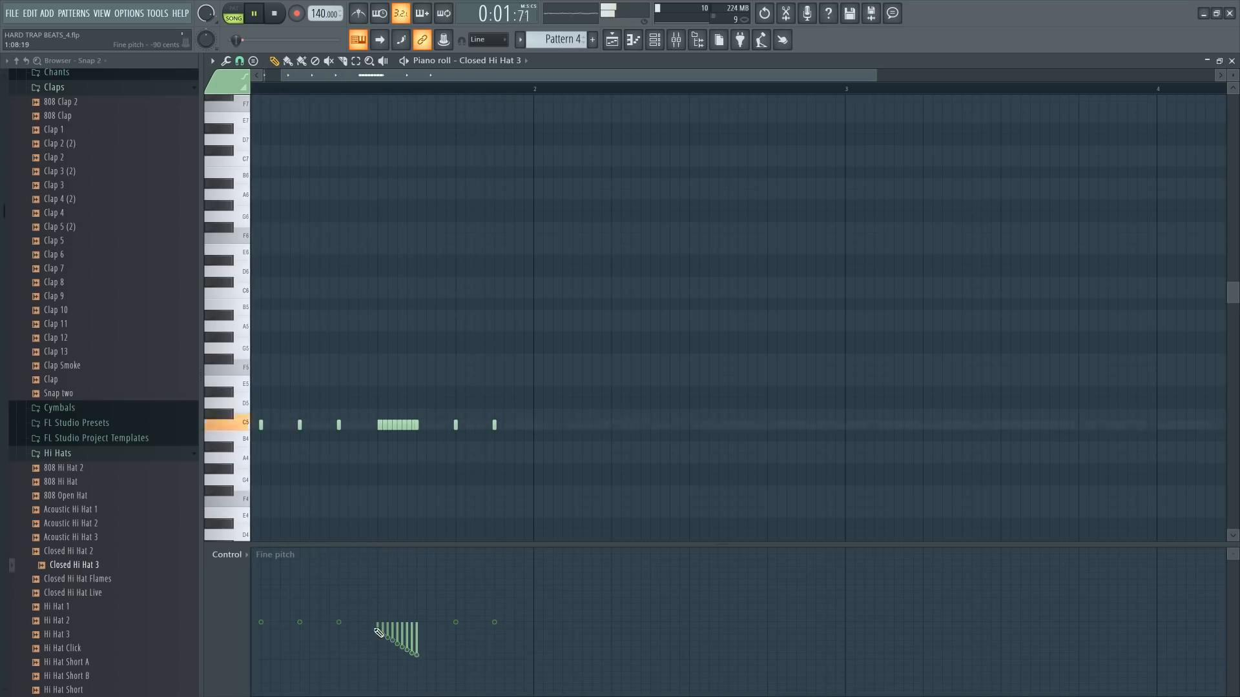
pyautogui.moveTo(377, 623)
pyautogui.mouseDown()
pyautogui.moveTo(418, 620)
pyautogui.moveTo(403, 629)
pyautogui.moveTo(415, 636)
pyautogui.mouseUp()
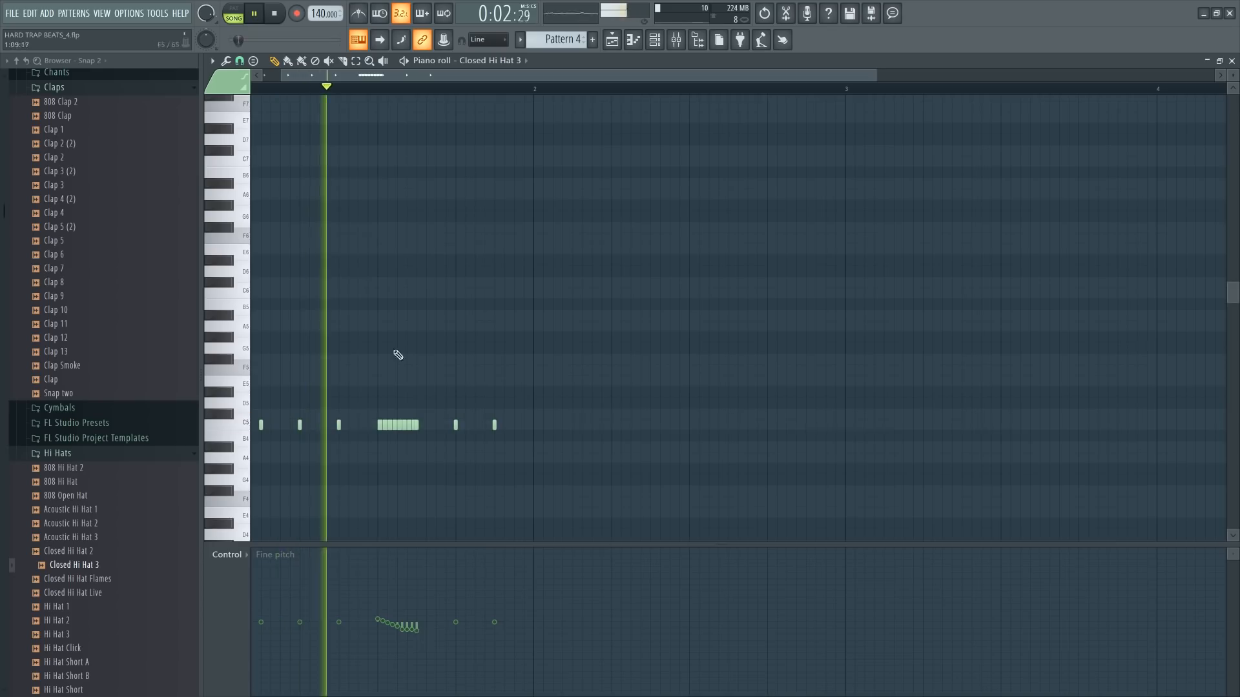
# - Show the note velocities of the hi-hats again and stop playback
pyautogui.click(233, 555)
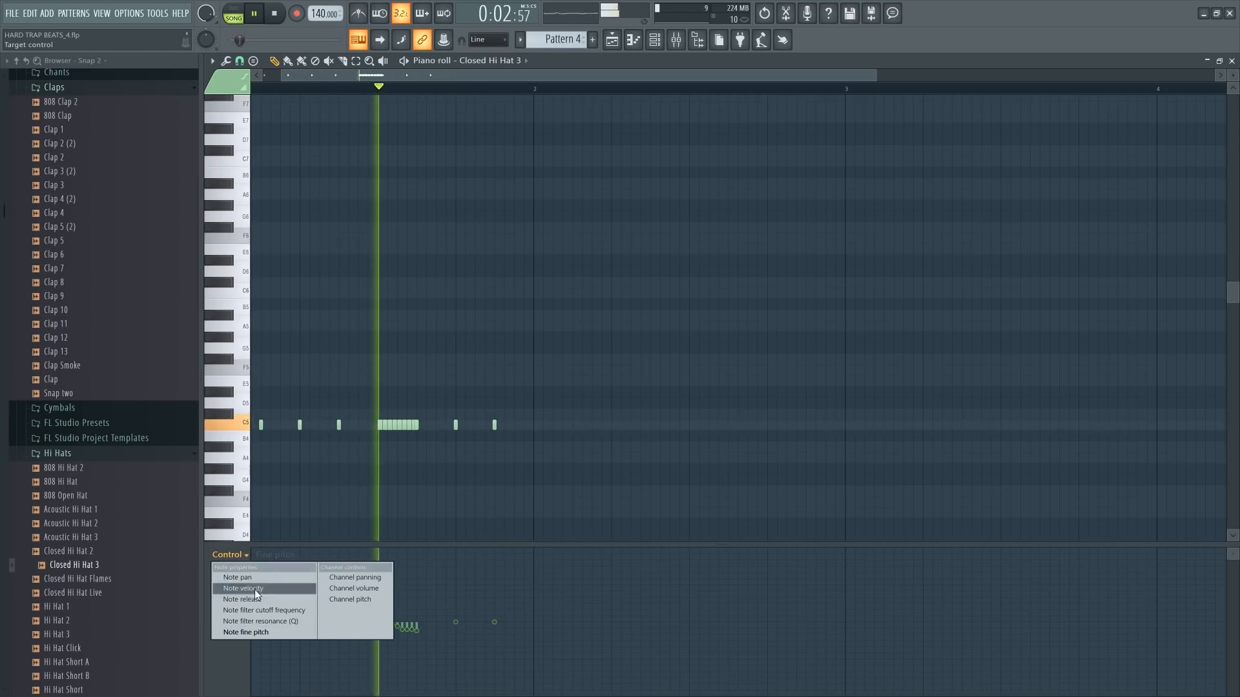
pyautogui.click(257, 590)
pyautogui.press('space')
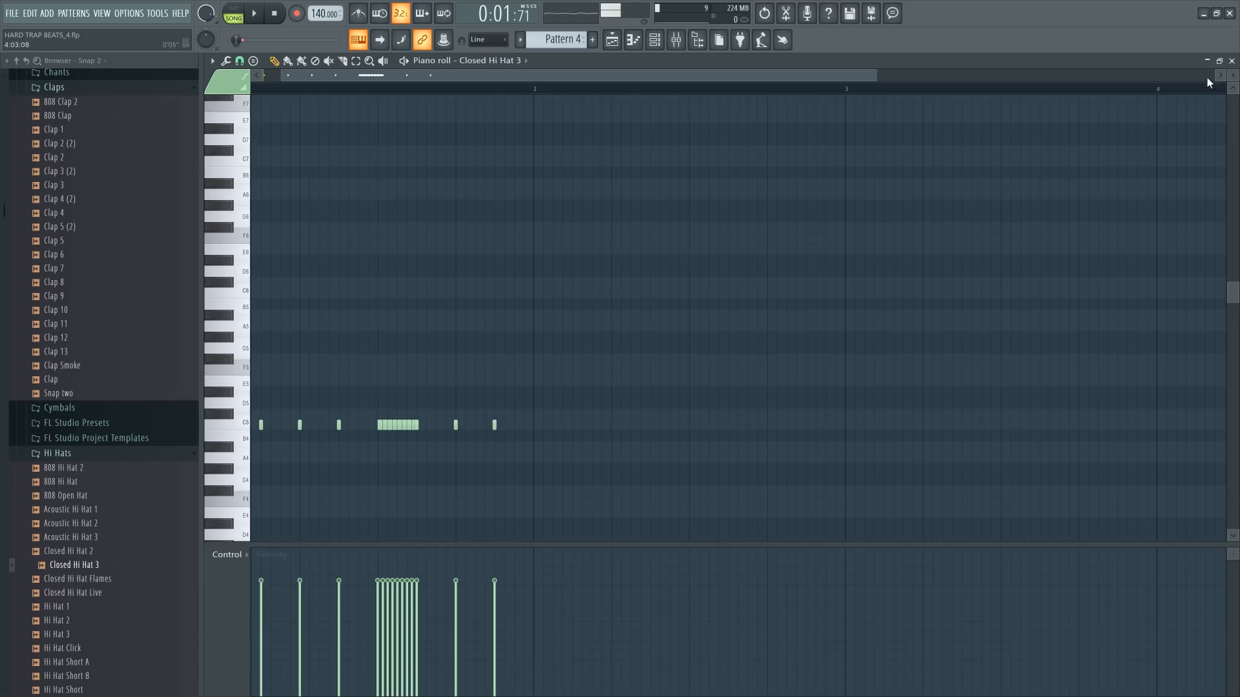
# - Close the hi-hat piano roll, clear the playlist's time selection and play back the whole arrangement
pyautogui.click(1231, 61)
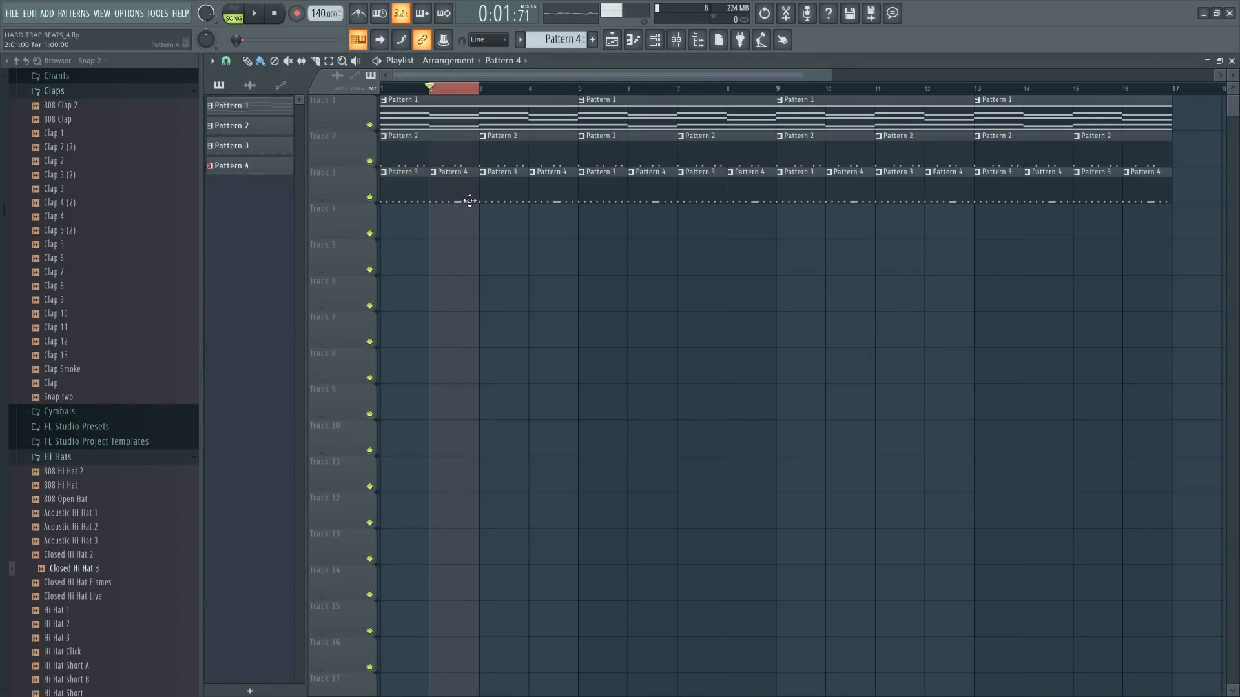
pyautogui.press('space')
pyautogui.press('space')
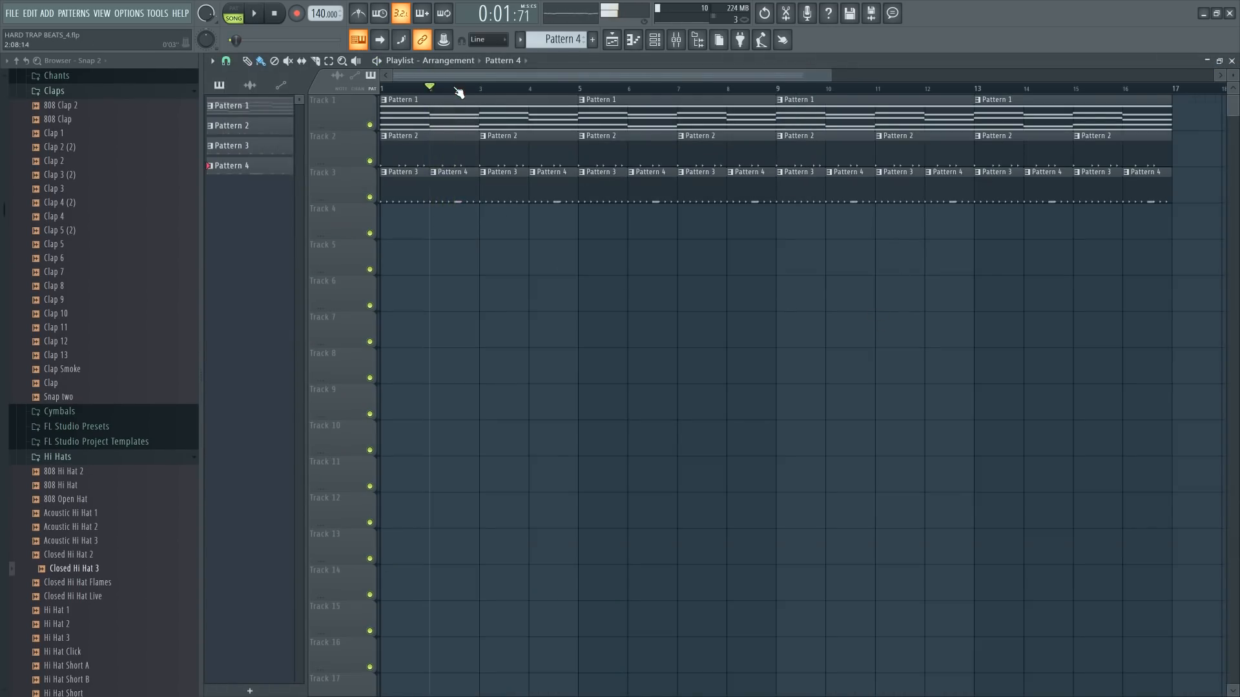
pyautogui.press('space')
pyautogui.scroll(-3, 452, 91)
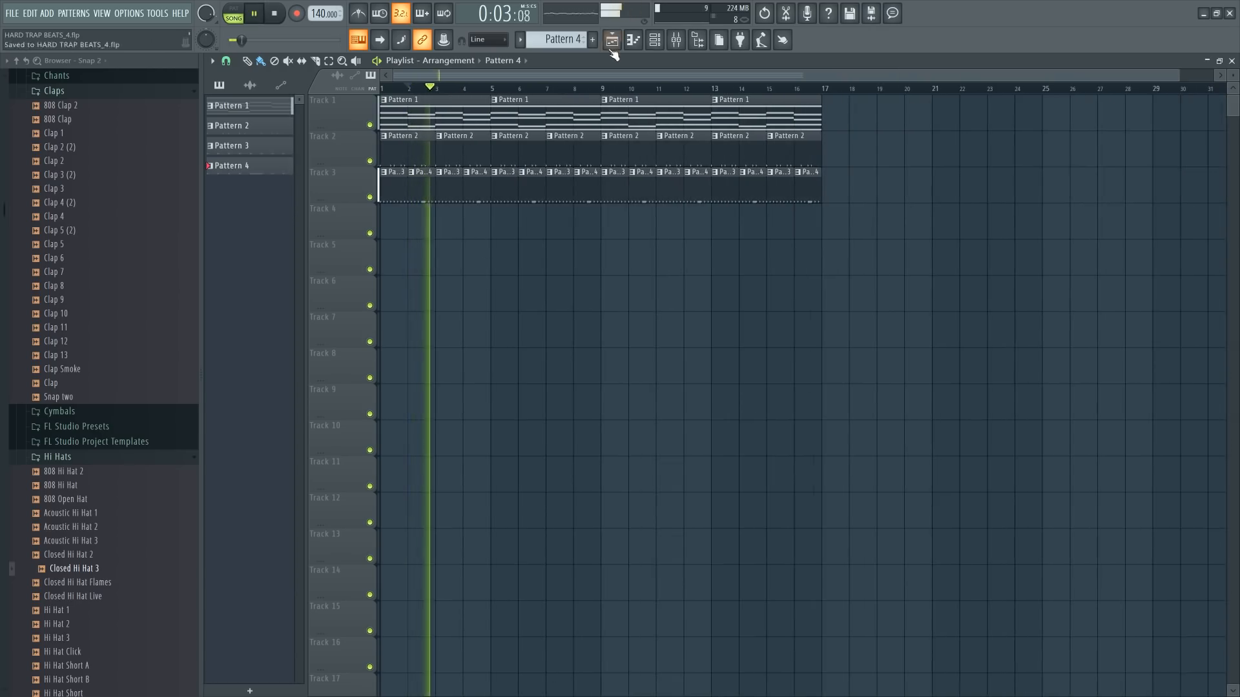
pyautogui.click(661, 44)
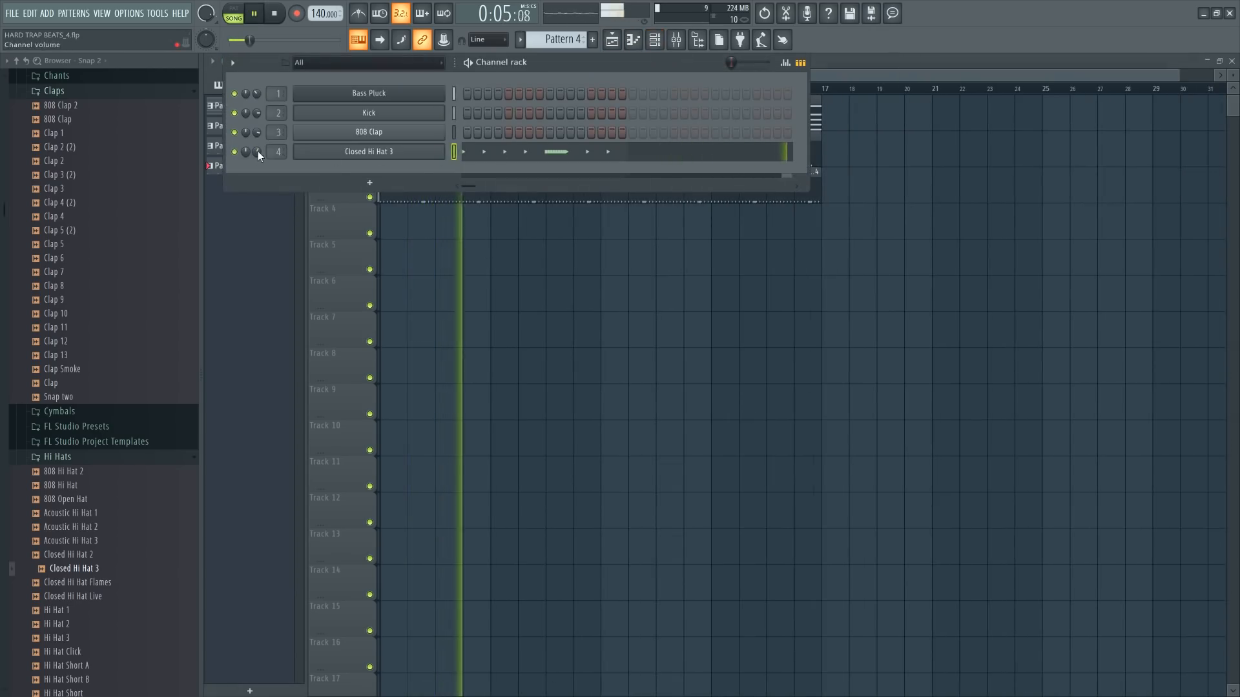
pyautogui.press('F6')
pyautogui.press('space')
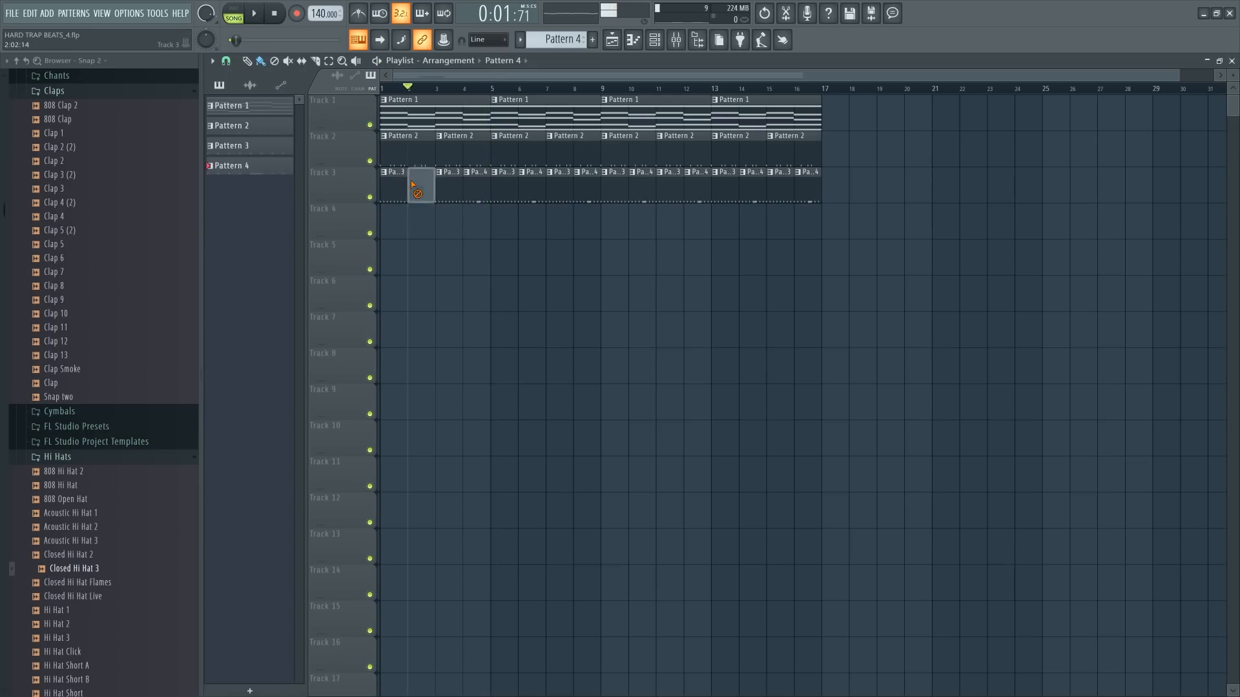
# - Rearrange Track 3 as three Pattern 3 clips followed by one Pattern 4, and repeat this four-bar block up to bar 17
pyautogui.press('space')
pyautogui.moveTo(504, 190); pyautogui.dragTo(842, 197)
pyautogui.moveTo(564, 193); pyautogui.dragTo(390, 191)
pyautogui.hotkey('ctrl', 'b')
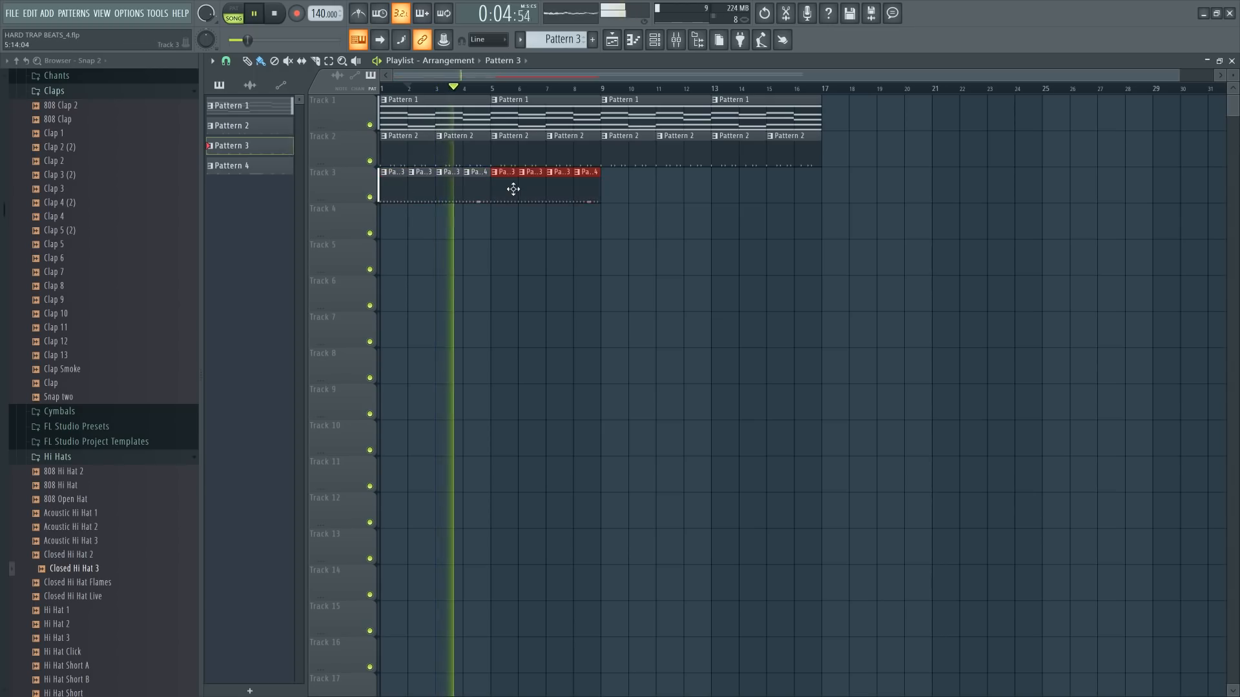
pyautogui.moveTo(595, 169); pyautogui.dragTo(386, 193)
pyautogui.hotkey('ctrl', 'b')
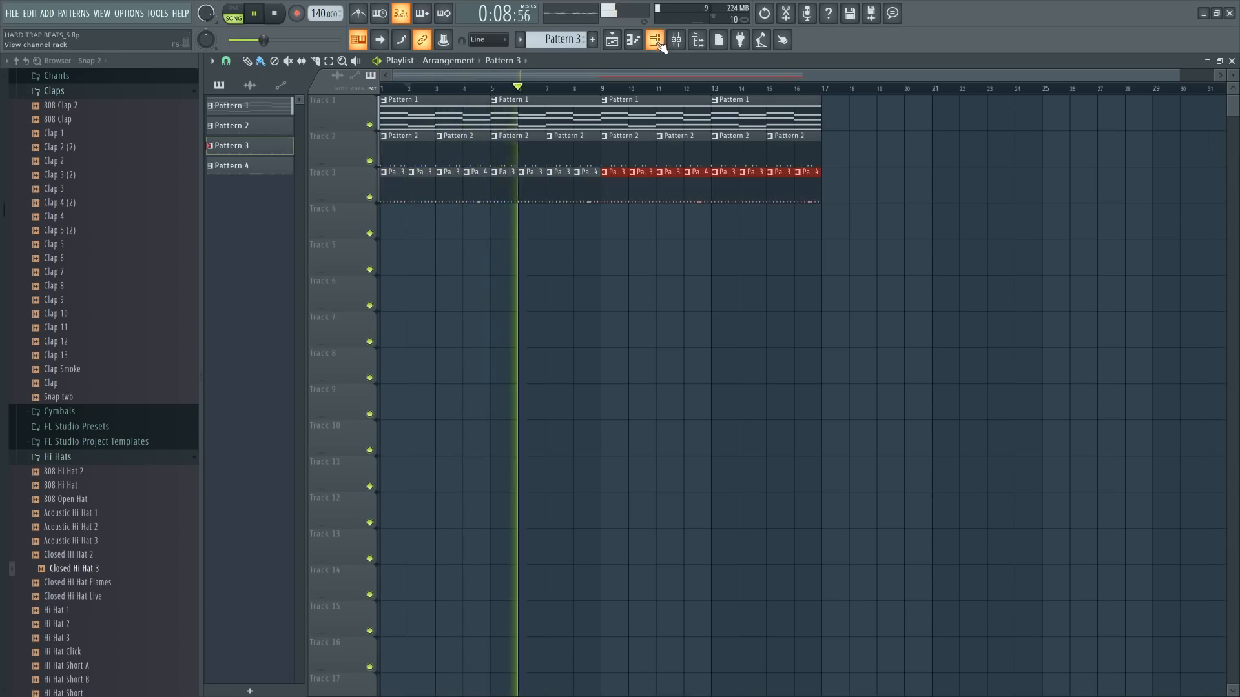
# - Show the channel rack and switch to the empty Pattern 5
pyautogui.press('F6')
pyautogui.scroll(2, 553, 46)
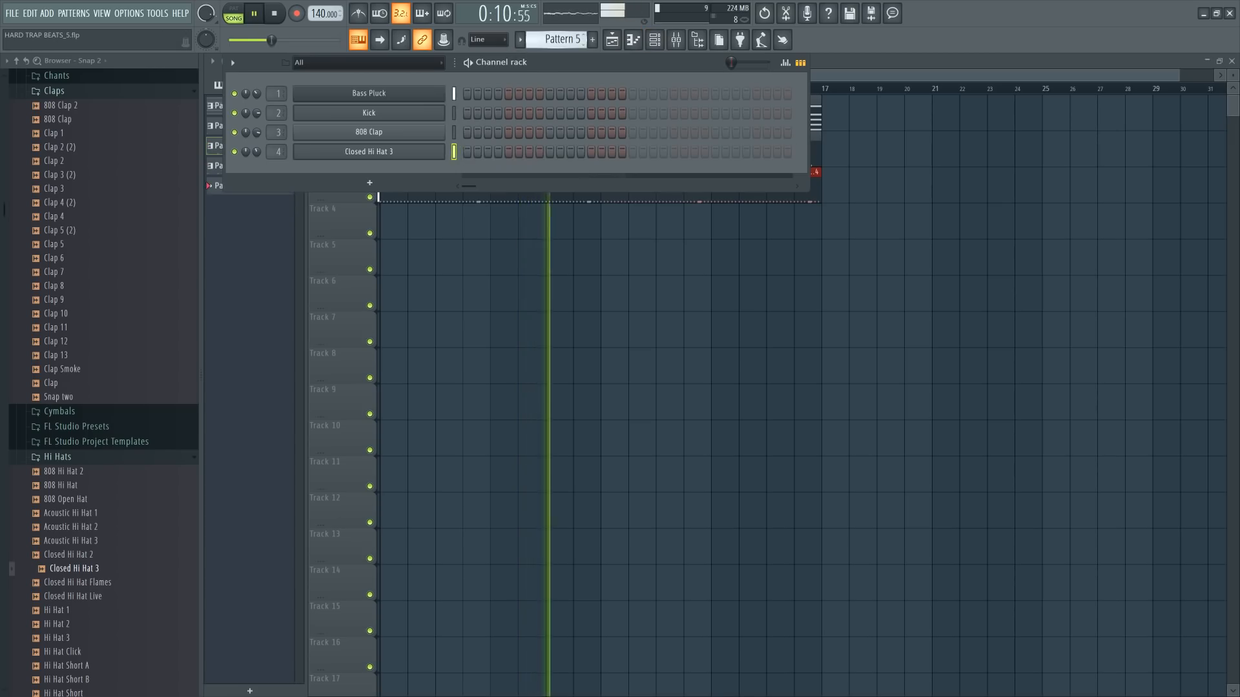
# - Set the decay time of the Fruity Reeverb 2 on mixer Insert 1 to 1.5 seconds
pyautogui.click(678, 41)
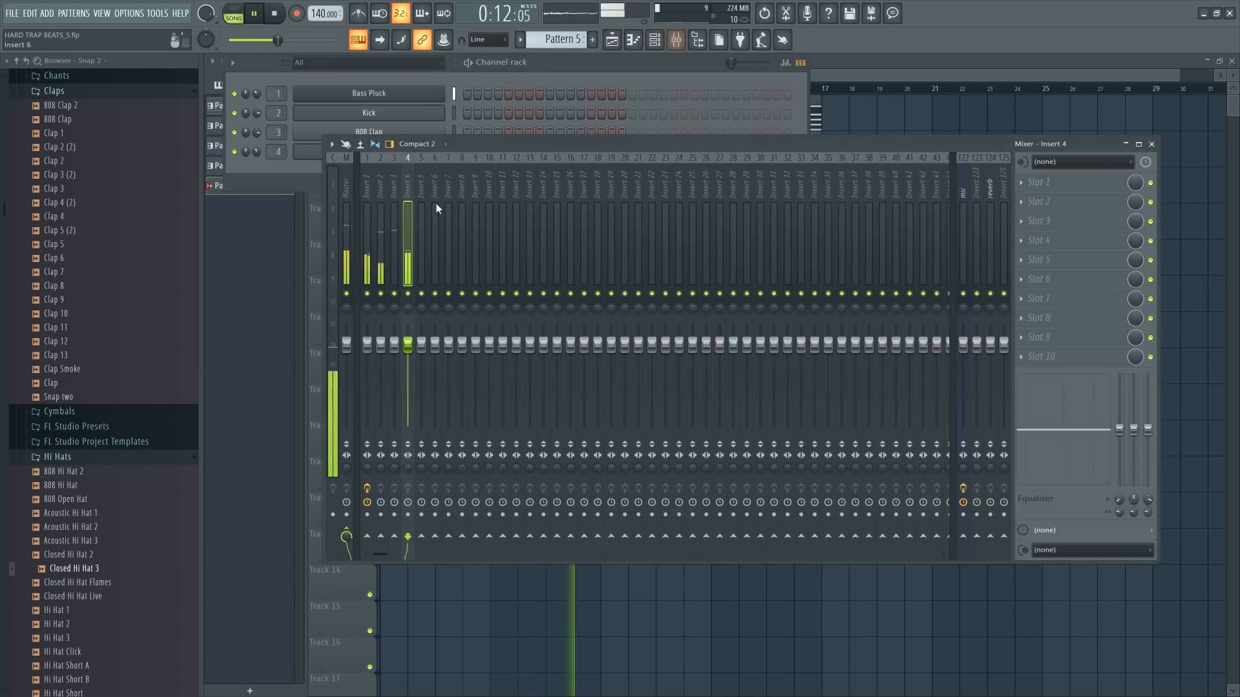
pyautogui.click(374, 184)
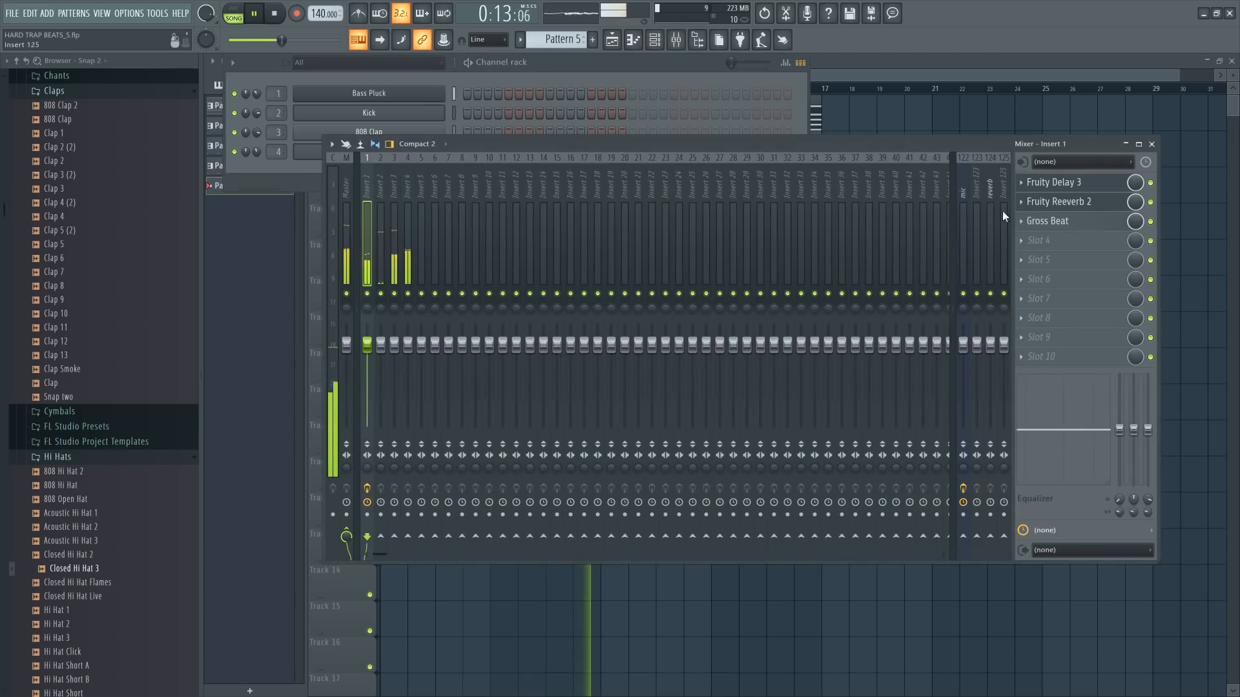
pyautogui.click(1097, 209)
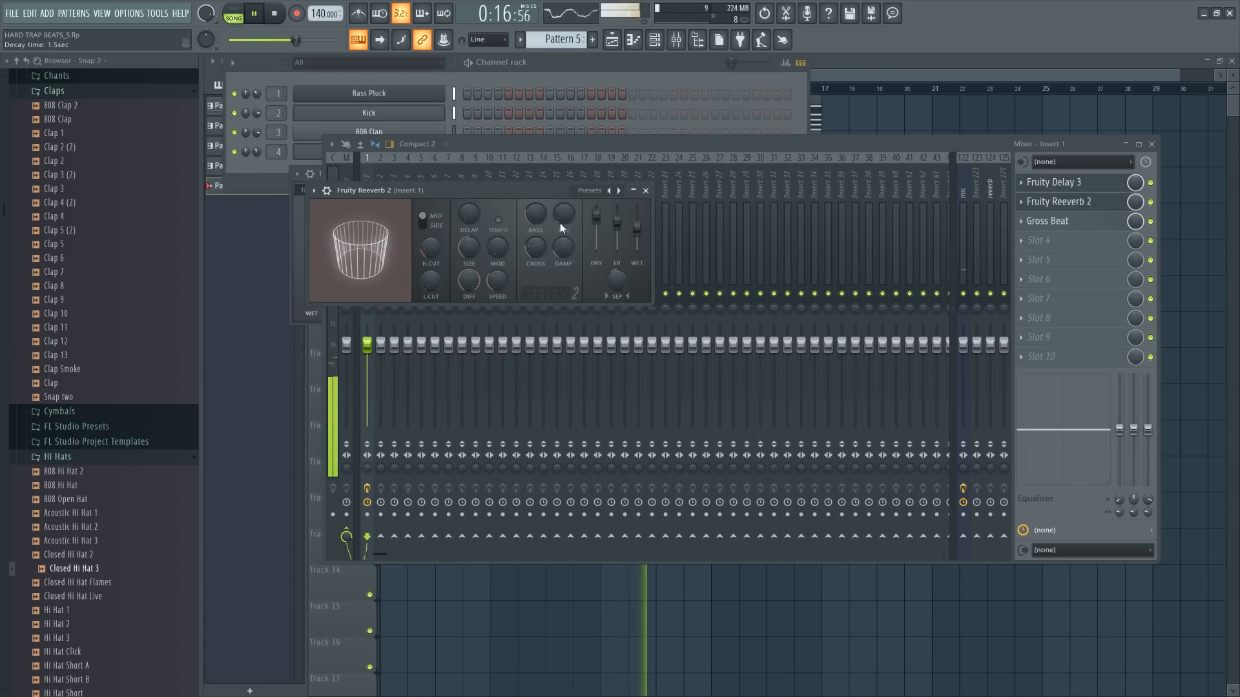
pyautogui.click(645, 191)
pyautogui.press('F12')
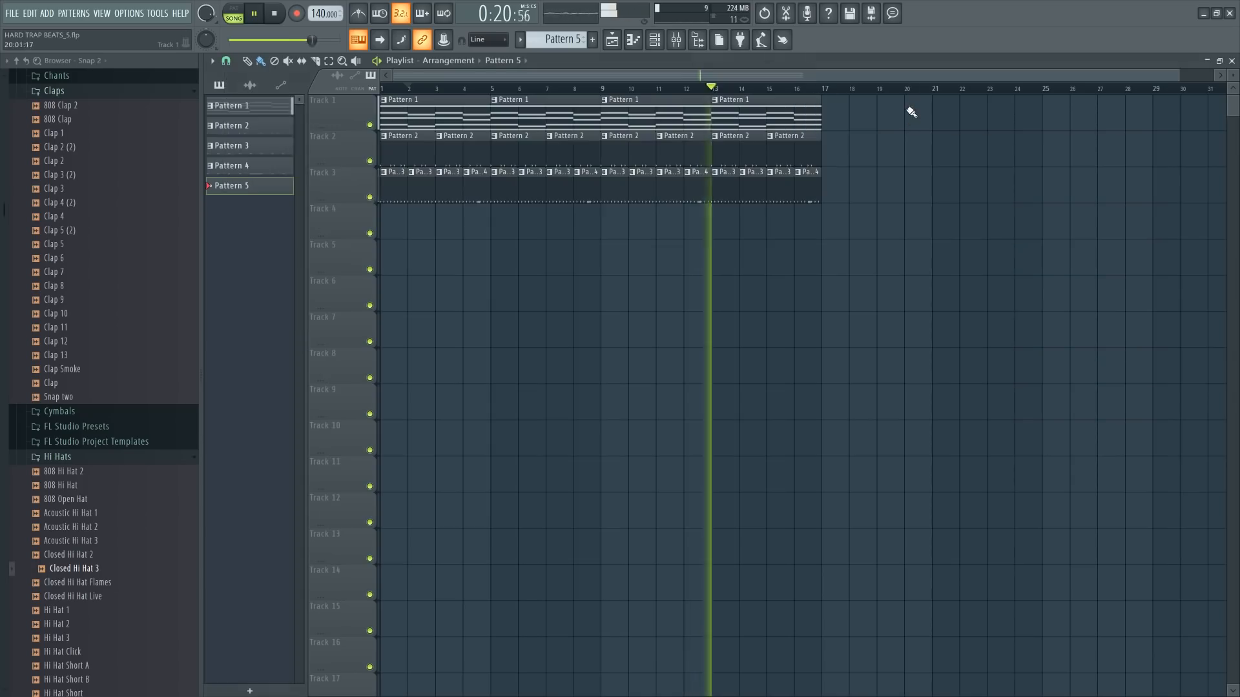
# - Load a Fruity Limiter into the fourth effect slot of mixer Insert 1
pyautogui.click(665, 39)
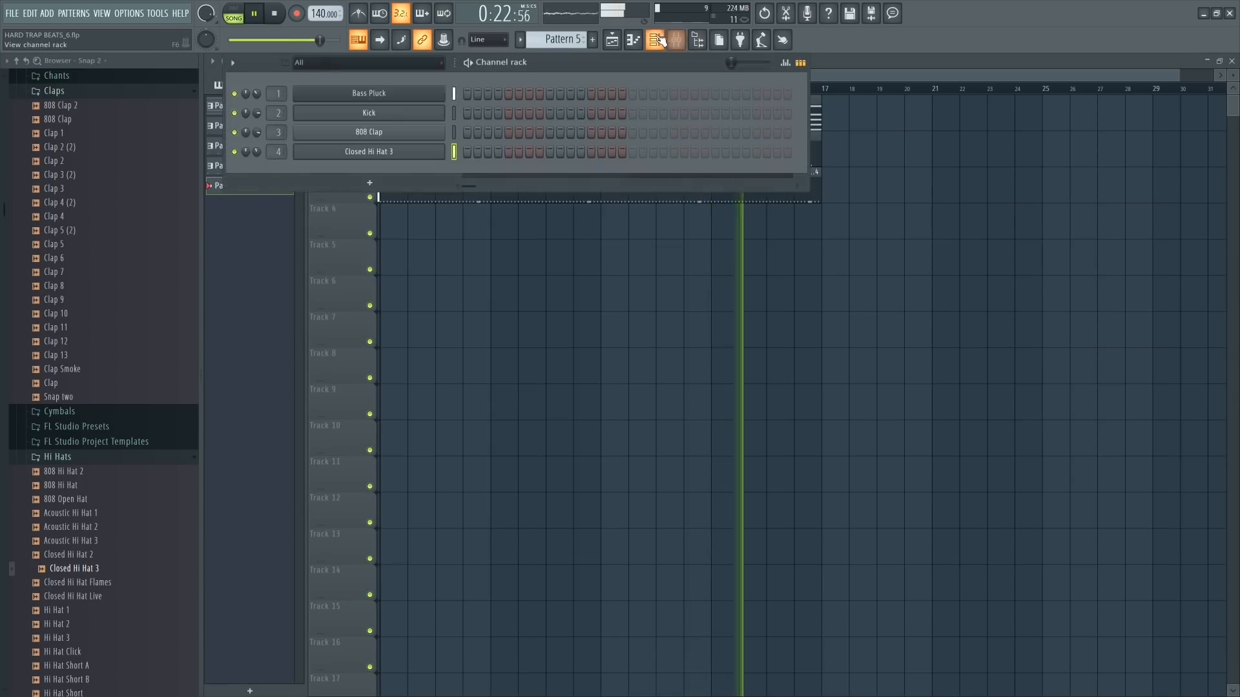
pyautogui.click(665, 39)
pyautogui.click(675, 39)
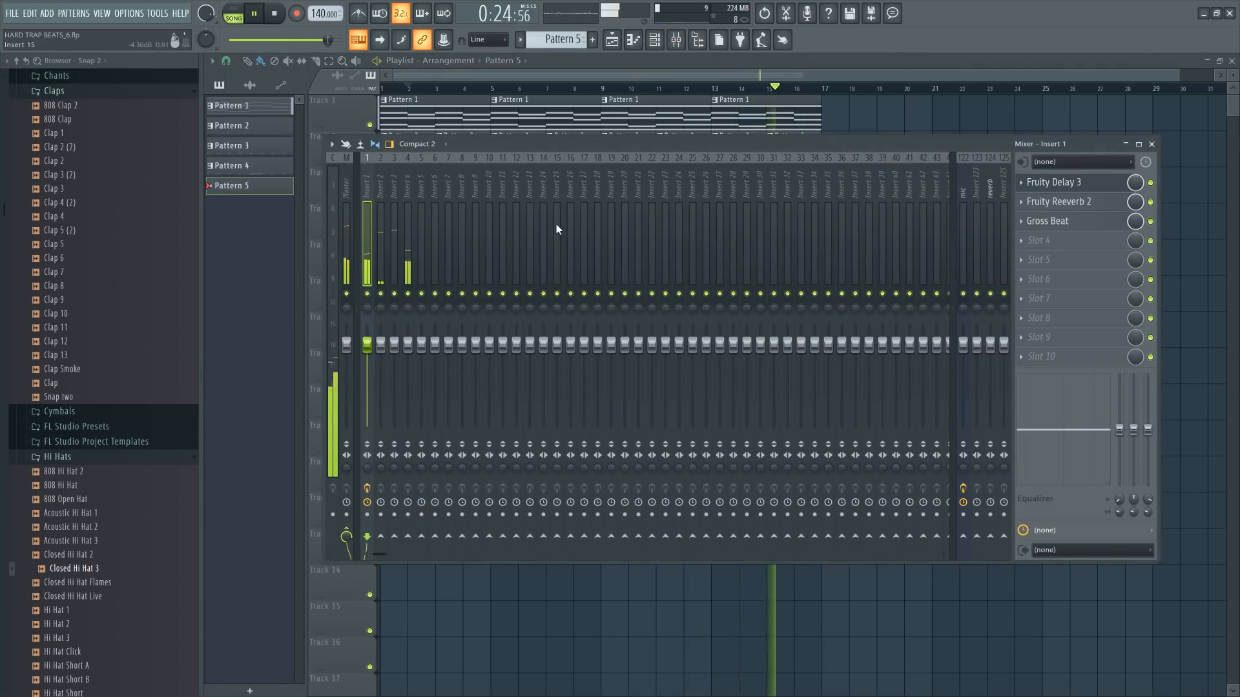
pyautogui.click(1057, 244)
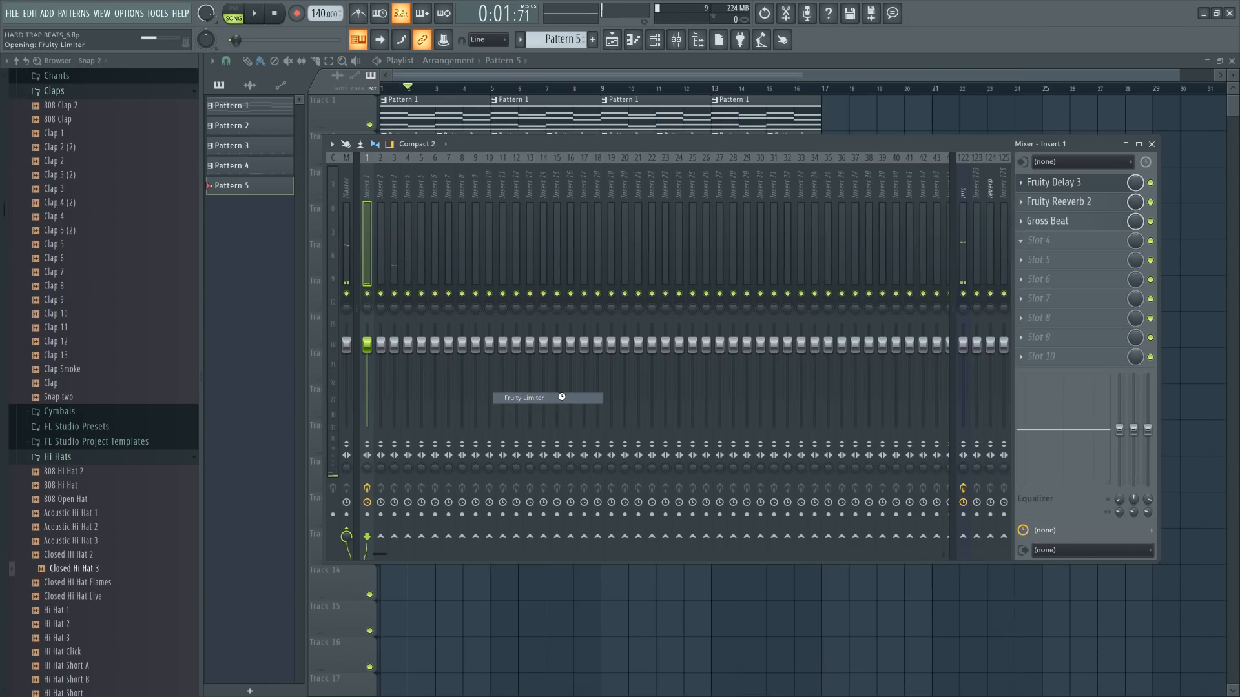
pyautogui.click(562, 397)
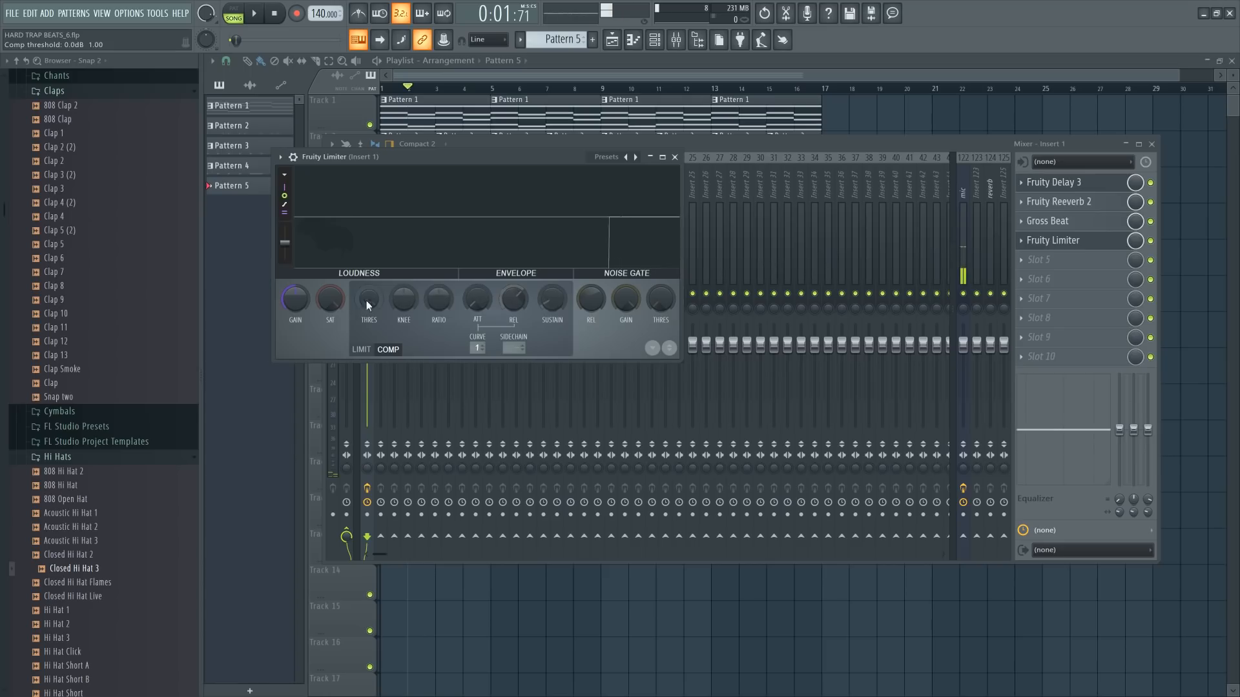
# - During playback, set the Fruity Limiter's compressor ratio to about 4.2:1, lower its threshold and raise the gain
pyautogui.press('space')
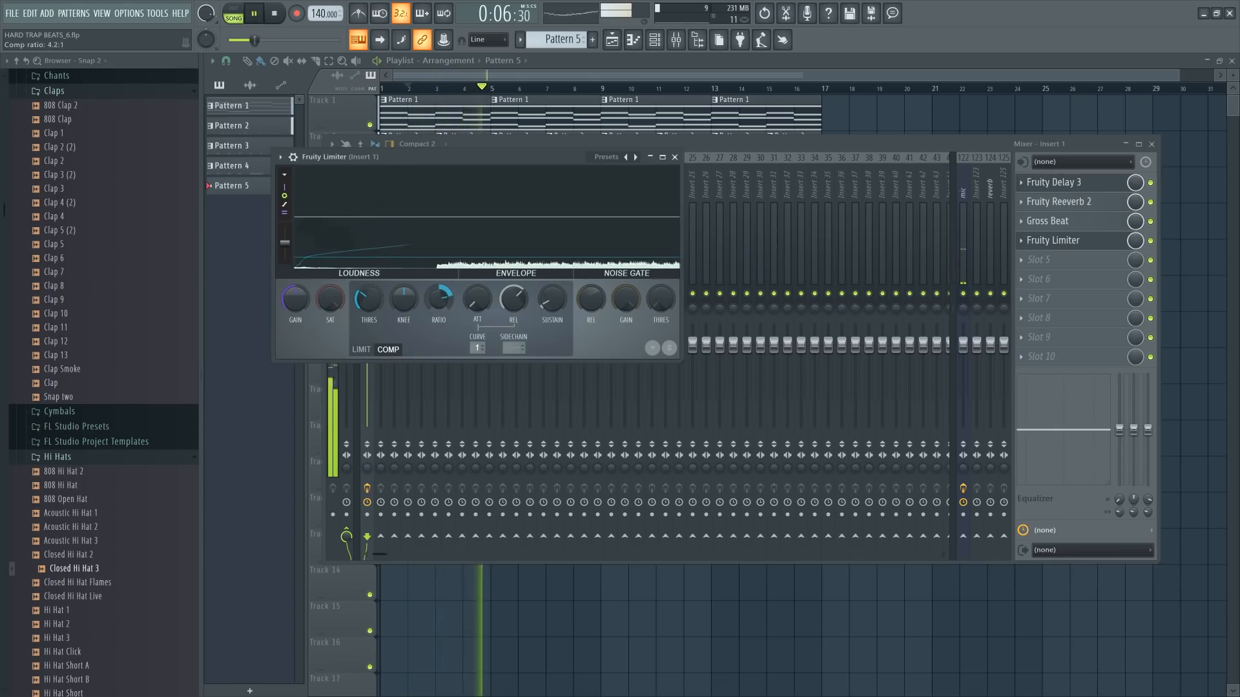
pyautogui.moveTo(368, 309); pyautogui.dragTo(368, 323)
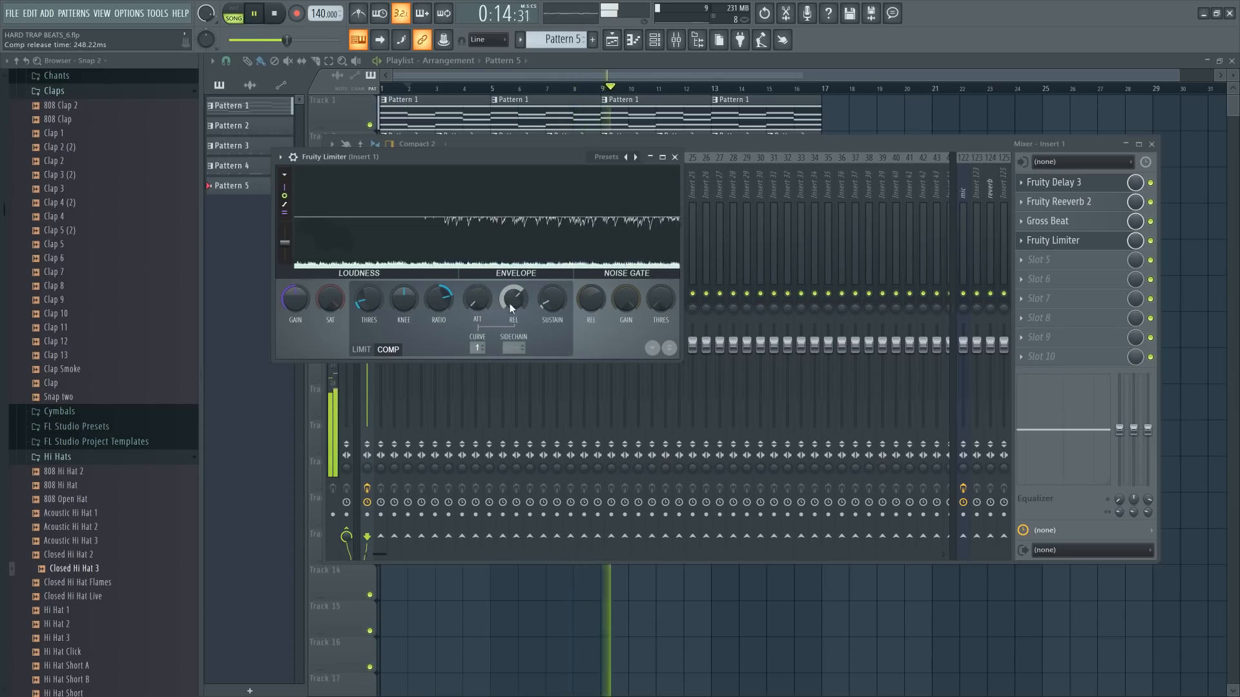
pyautogui.moveTo(295, 299); pyautogui.dragTo(295, 272)
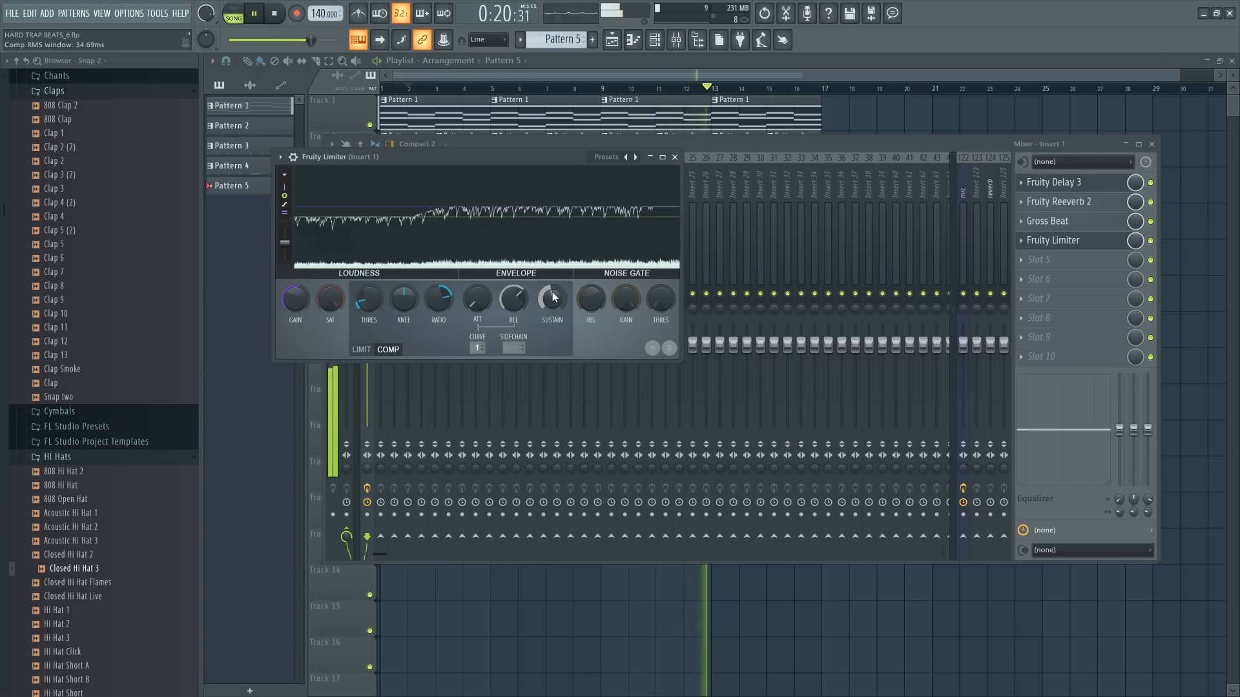
# - Try a longer compressor sustain and reset it, fine-tune the release time, and close the effect windows
pyautogui.moveTo(554, 298); pyautogui.dragTo(549, 301)
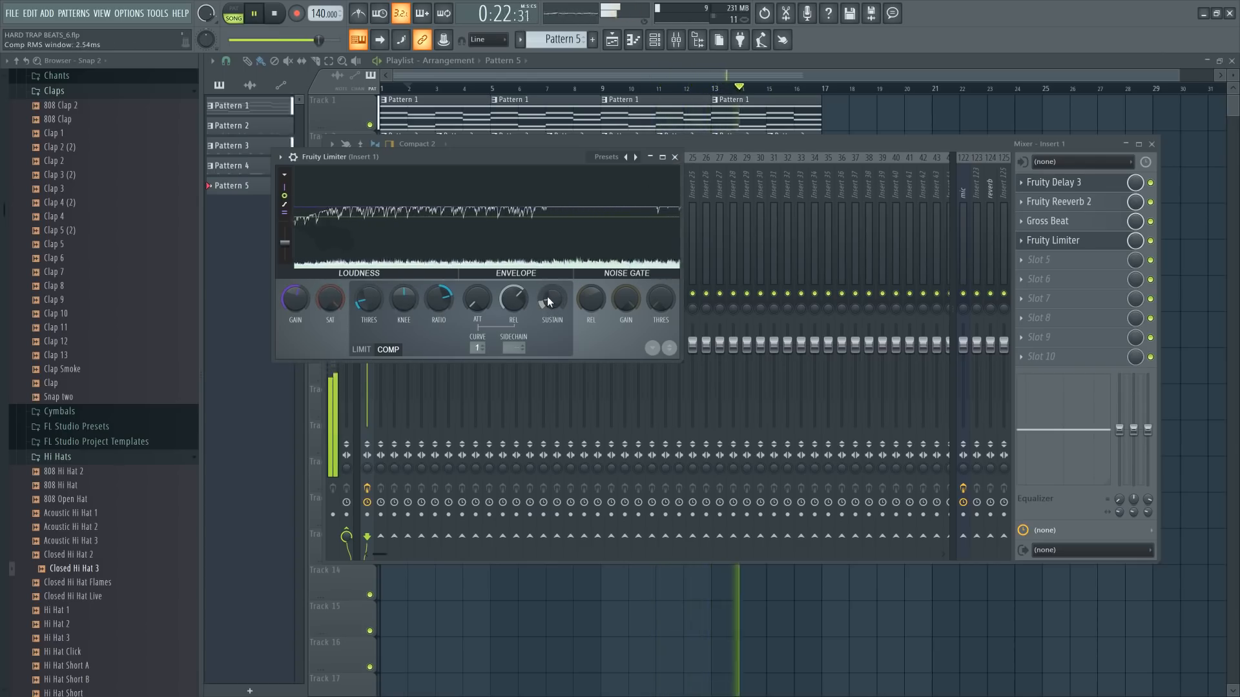
pyautogui.rightClick(548, 297)
pyautogui.click(553, 303)
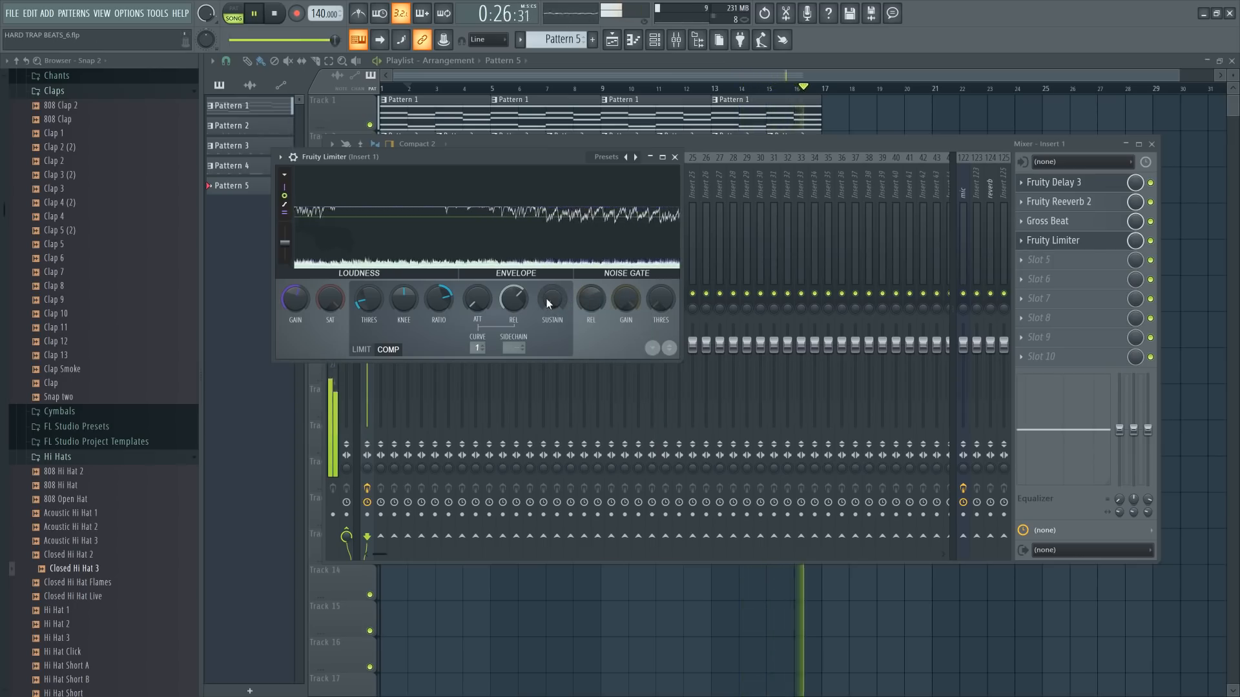
pyautogui.moveTo(513, 298); pyautogui.dragTo(513, 295)
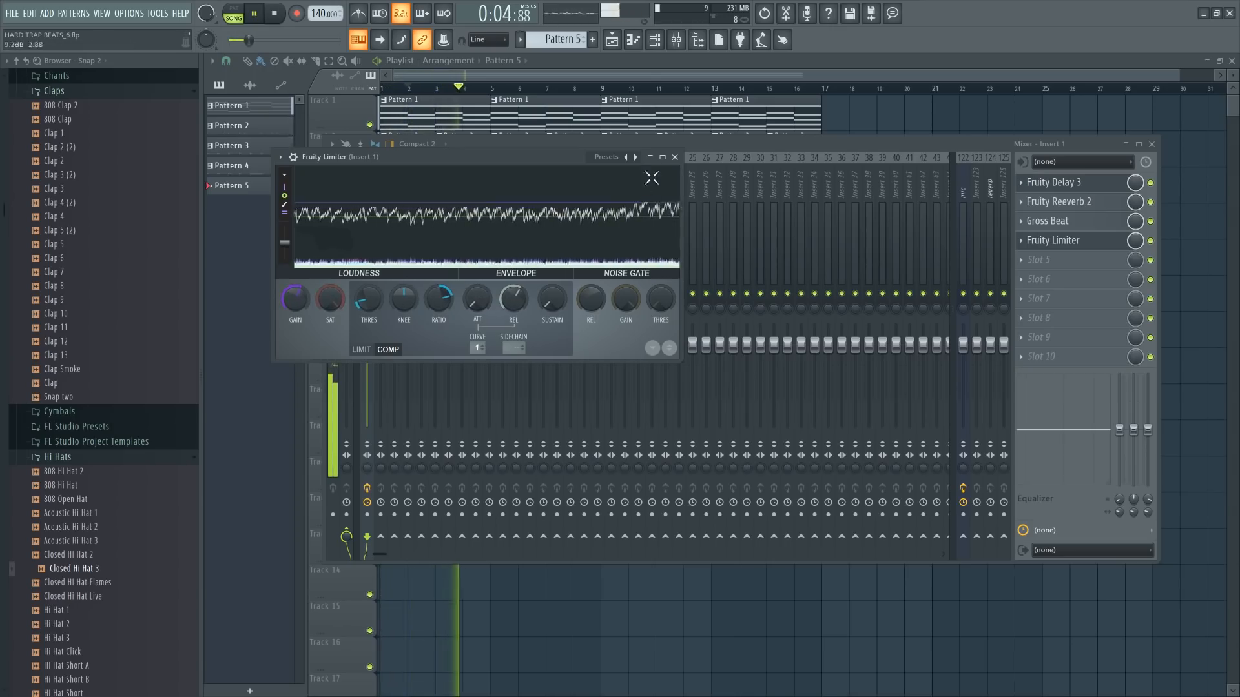
pyautogui.click(675, 157)
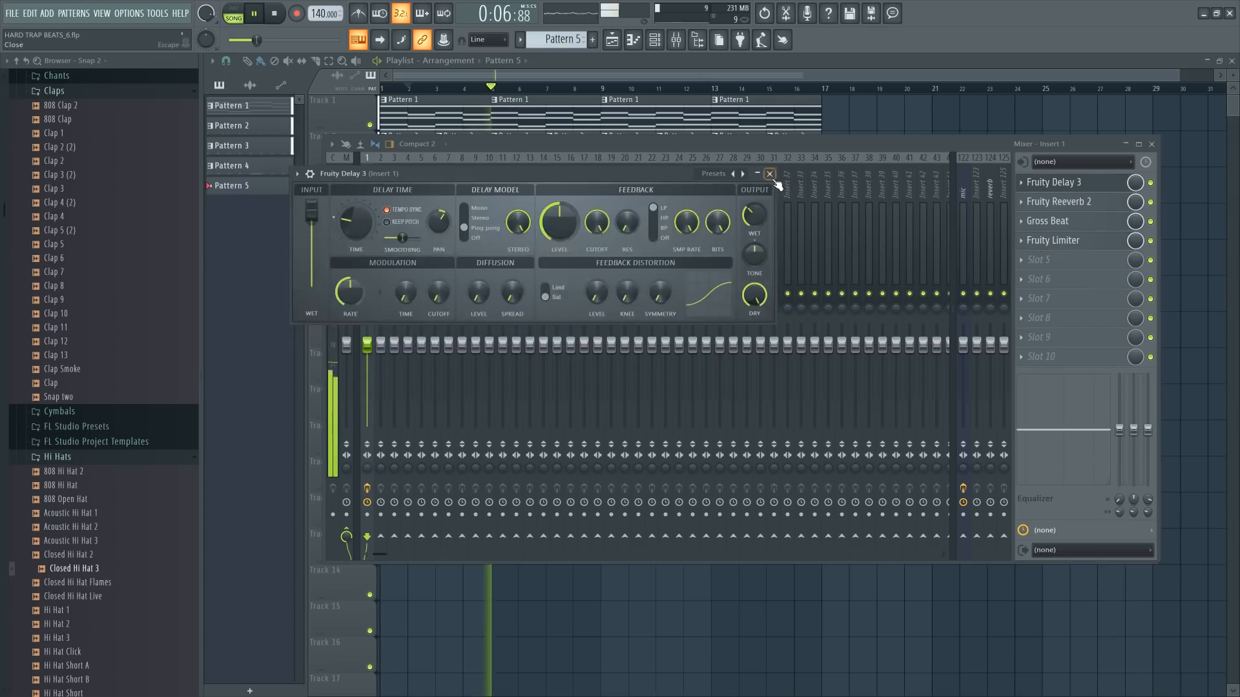
pyautogui.click(770, 174)
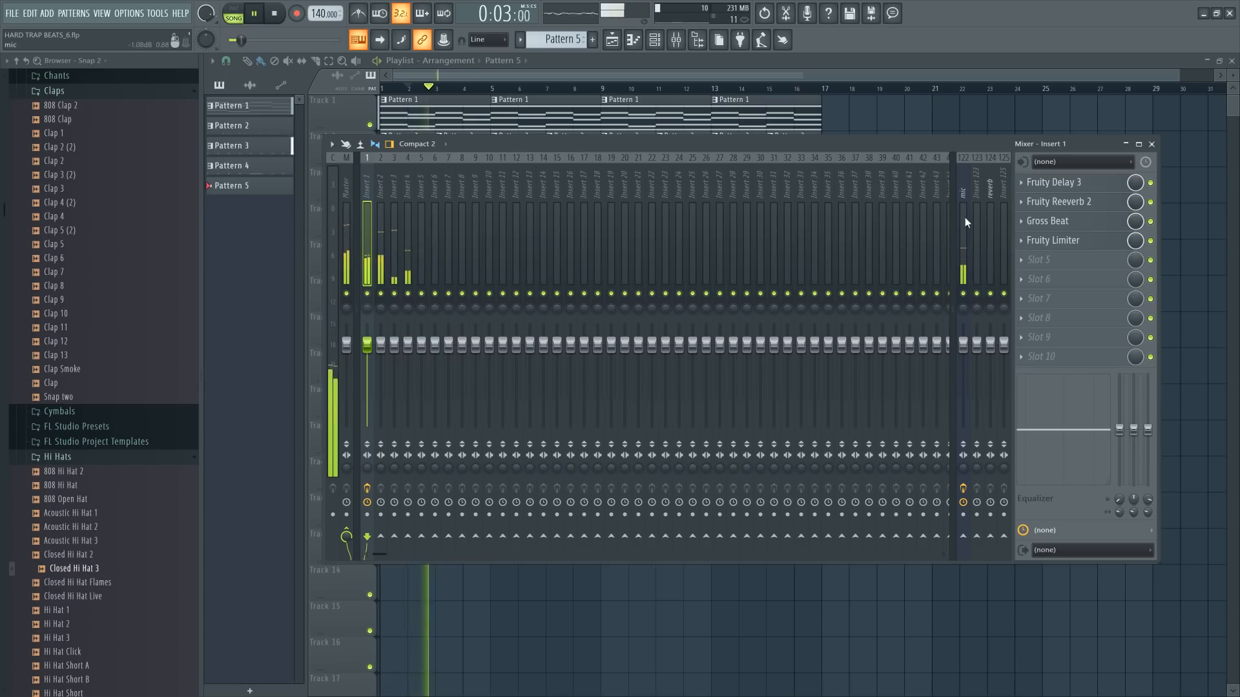
# - Raise the pitch of the Closed Hi Hat 3 channel by about 73 cents and return to the playlist
pyautogui.click(409, 192)
pyautogui.click(662, 41)
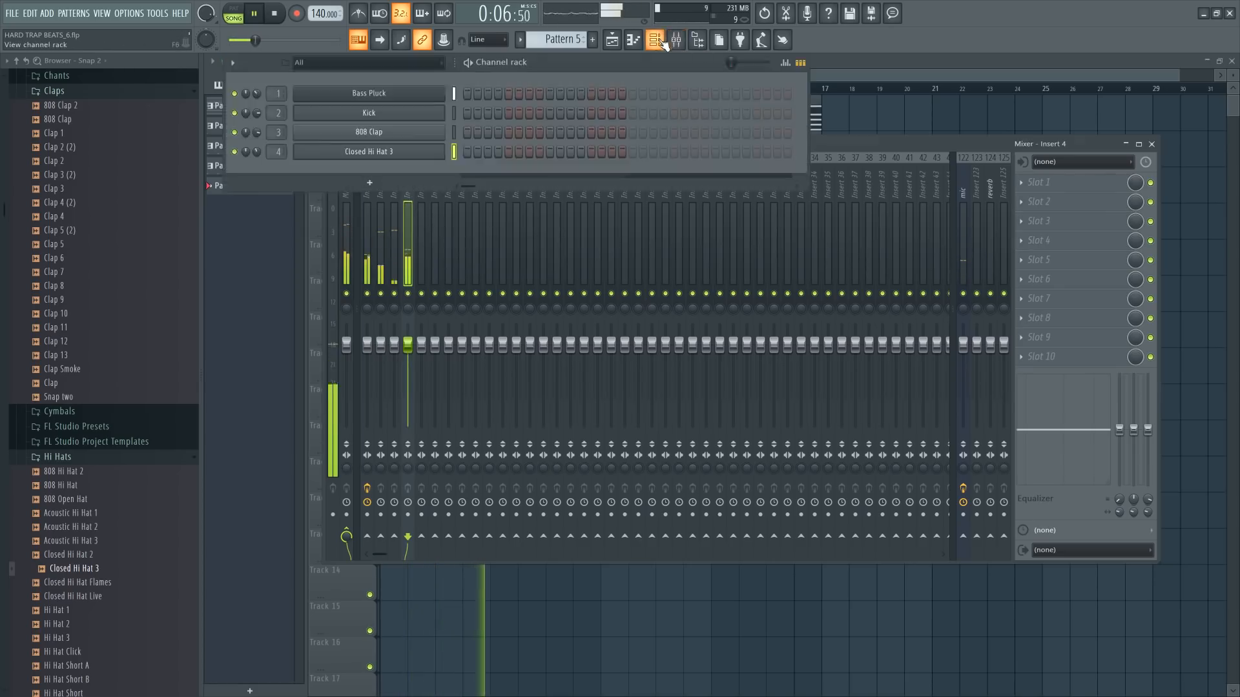
pyautogui.click(371, 154)
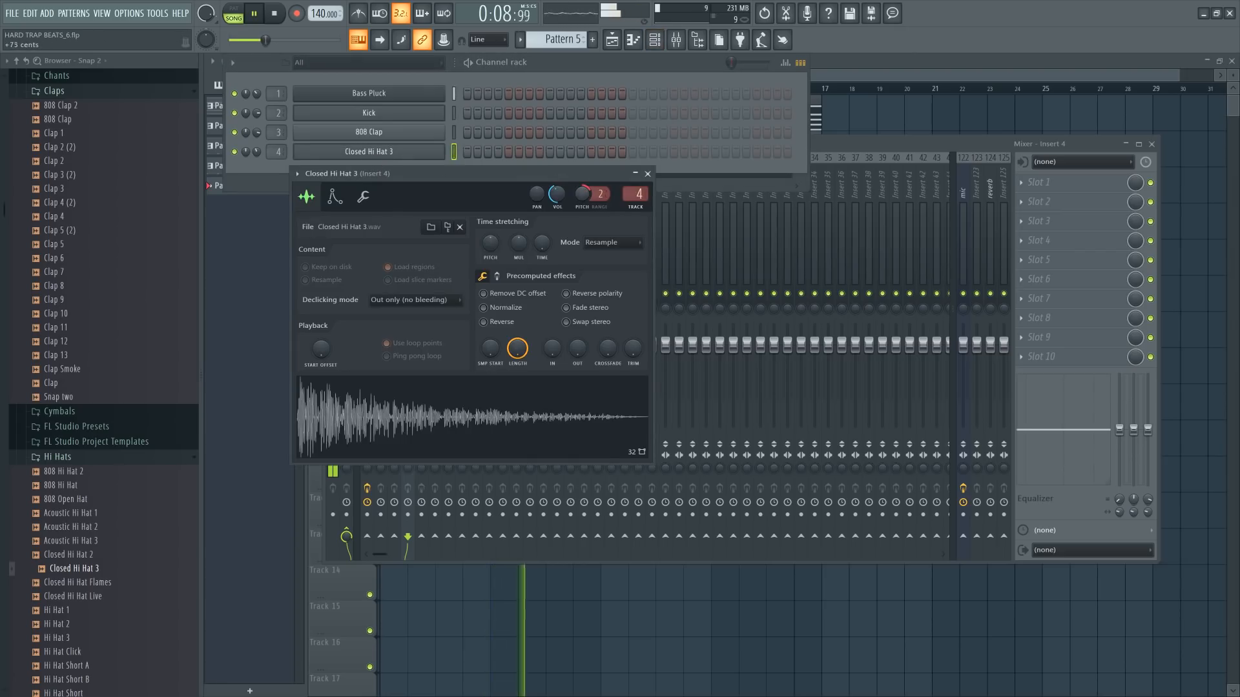
pyautogui.click(649, 174)
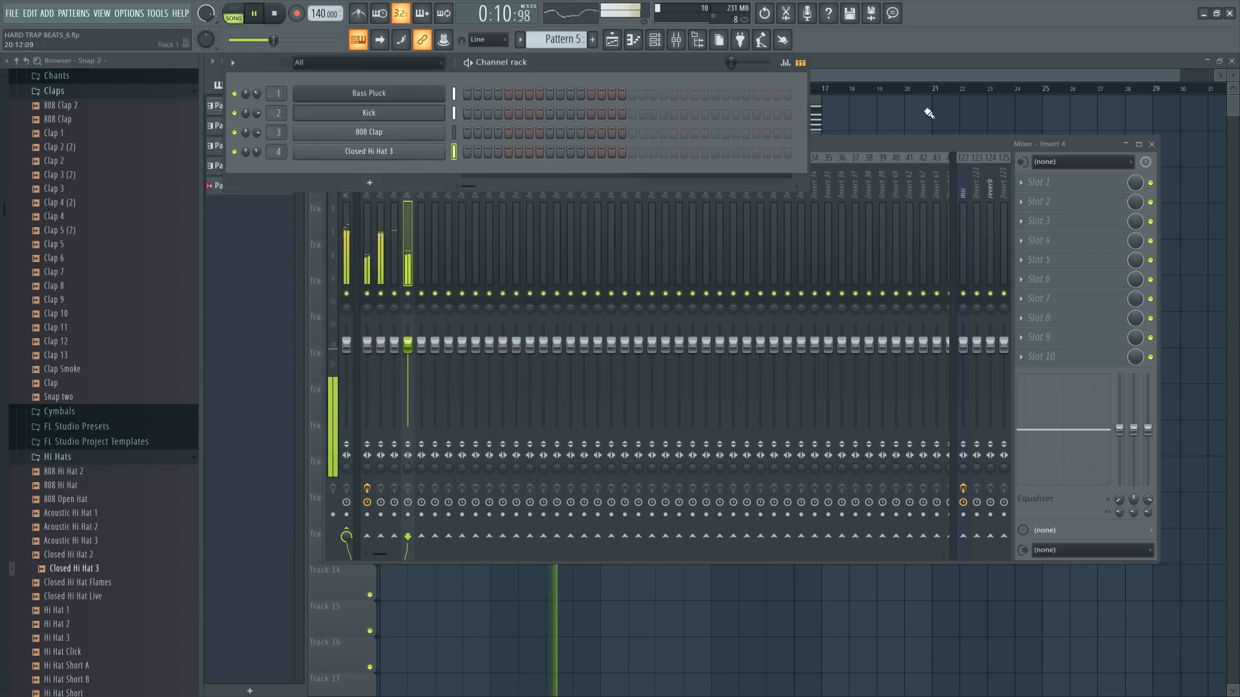
pyautogui.click(929, 114)
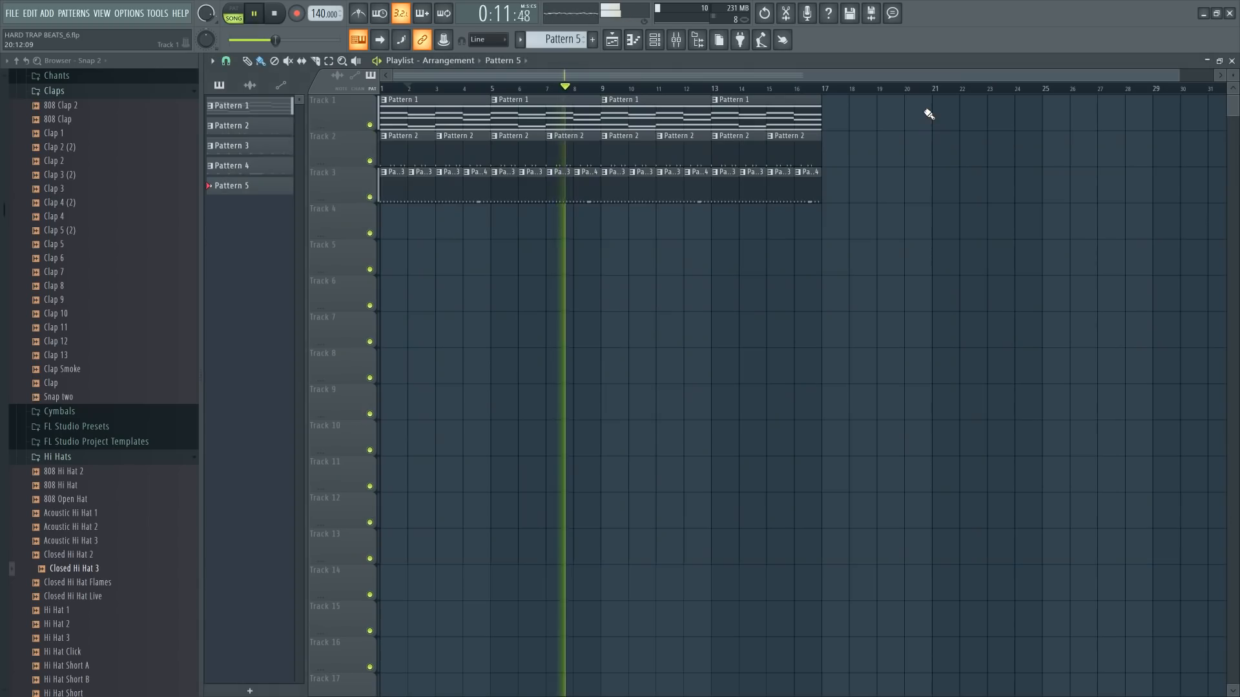
# - Show the channel rack and expand the 808s sample folder of the Ultimate Producer Bundle
pyautogui.click(655, 40)
pyautogui.scroll(6, 155, 285)
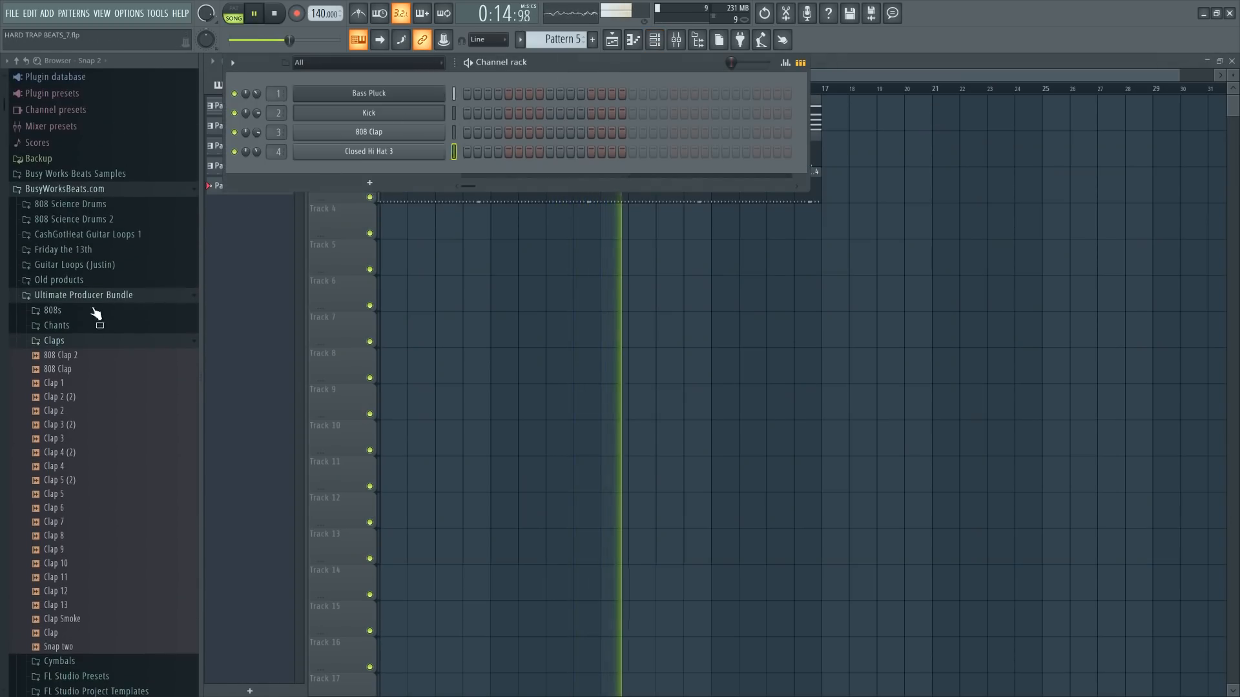
pyautogui.click(84, 315)
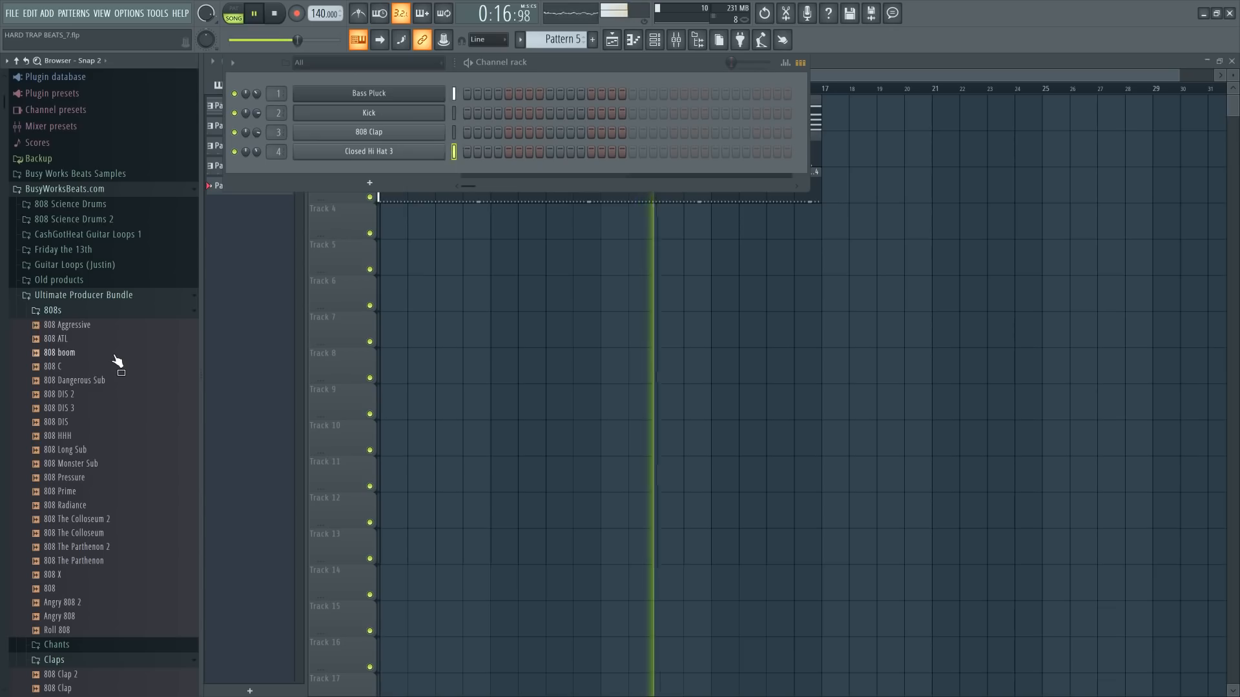
# - Audition the samples in the 808s folder one after another, from 808 Aggressive to 808 The Parthenon 2, while the beat plays
pyautogui.click(100, 339)
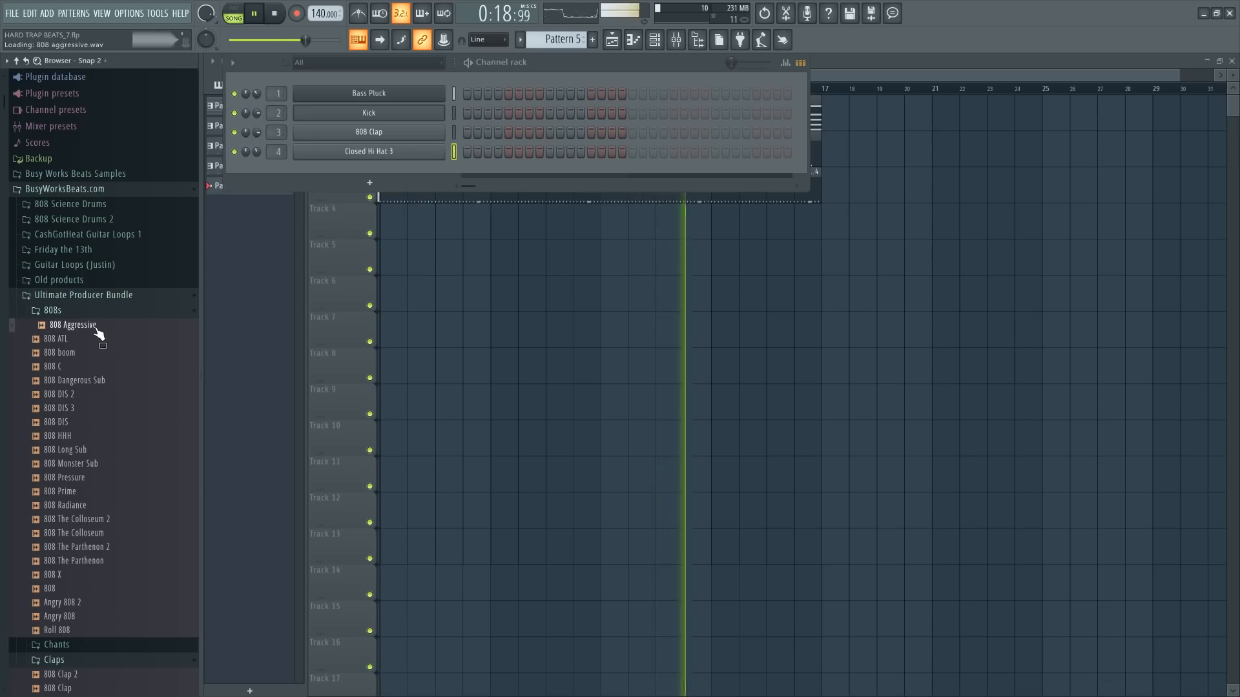
pyautogui.click(84, 353)
pyautogui.click(84, 367)
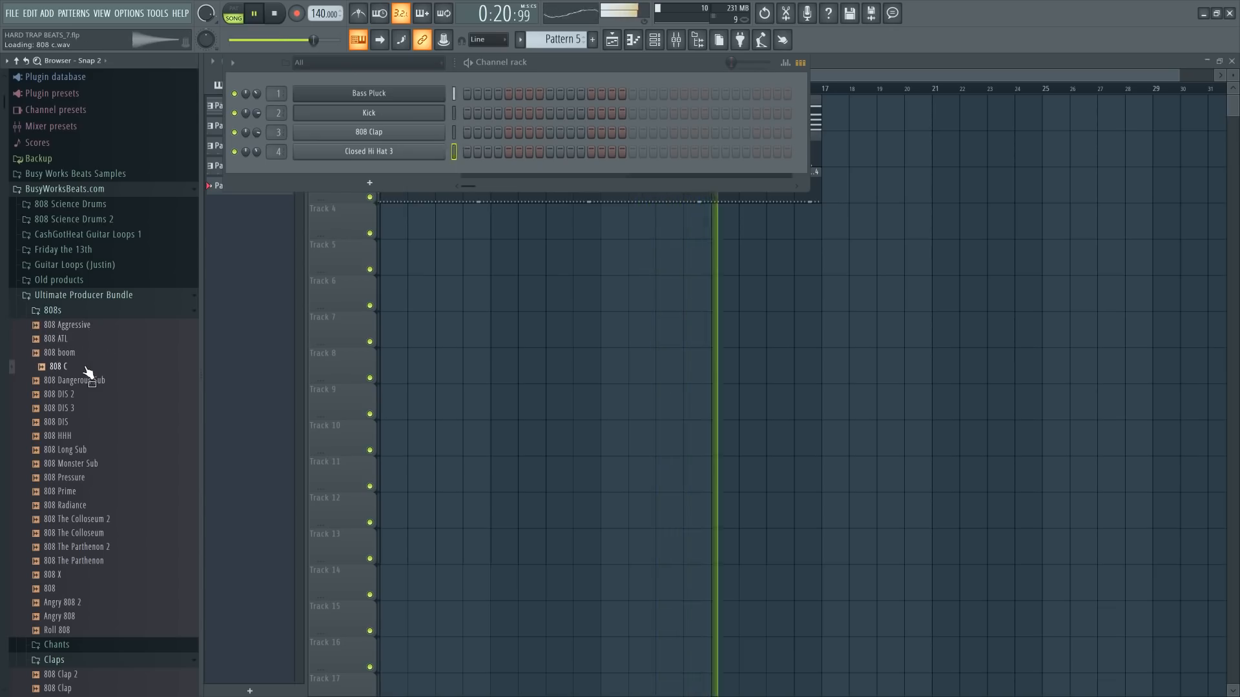
pyautogui.click(86, 381)
pyautogui.click(89, 395)
pyautogui.click(86, 407)
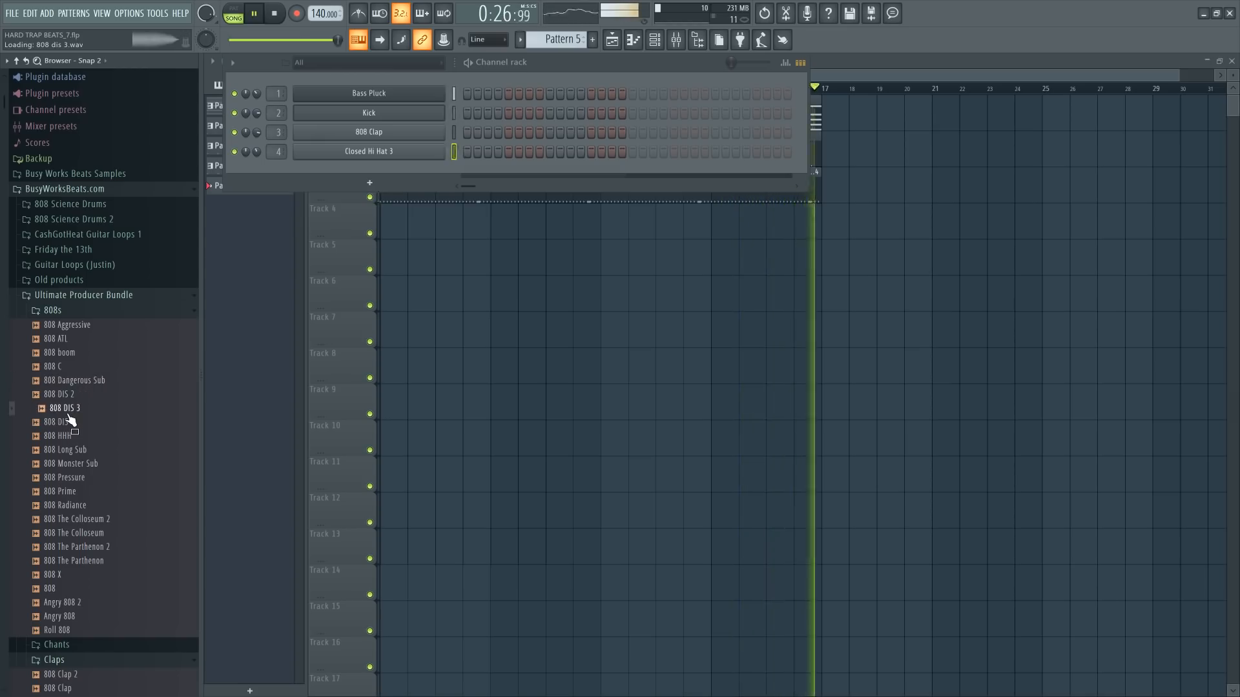
pyautogui.click(88, 436)
pyautogui.click(85, 450)
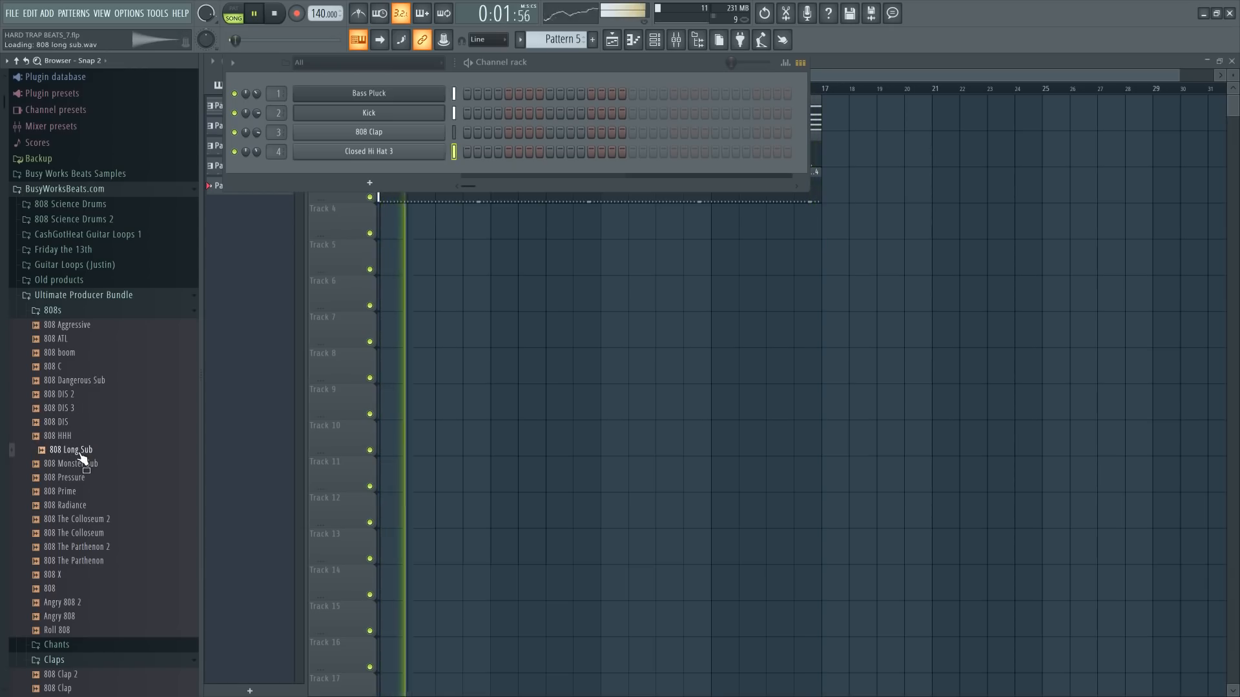
pyautogui.click(84, 467)
pyautogui.click(87, 479)
pyautogui.click(90, 492)
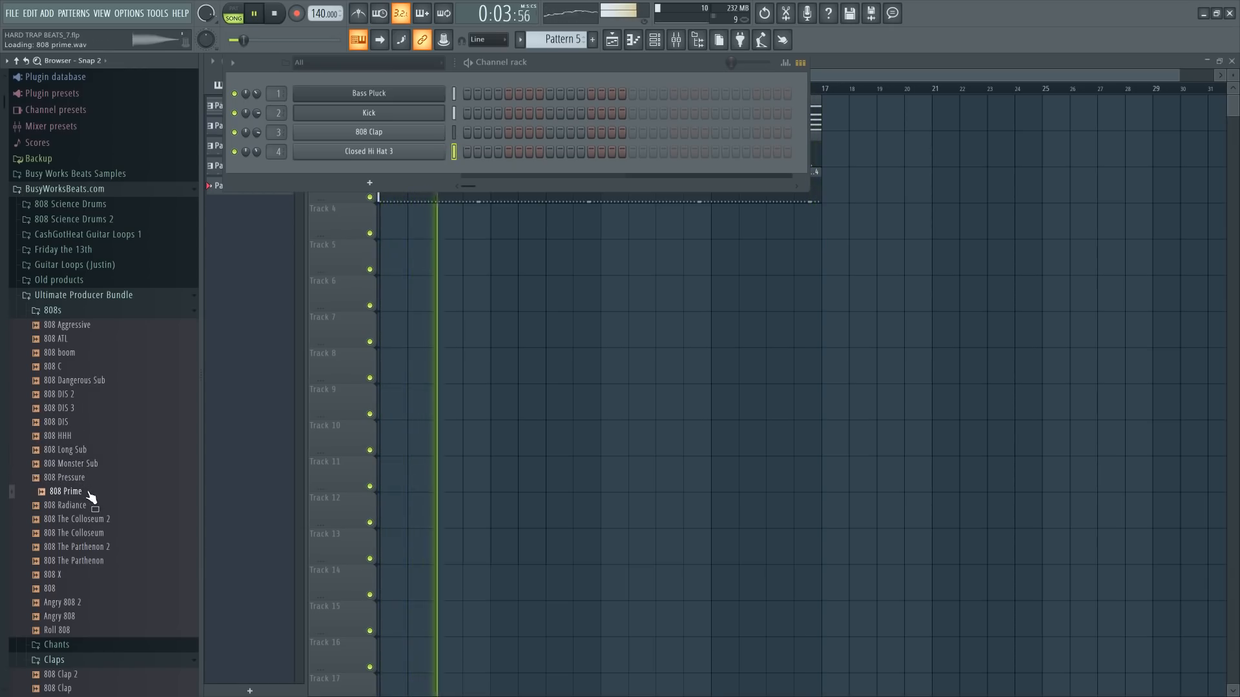
pyautogui.click(90, 506)
pyautogui.click(90, 521)
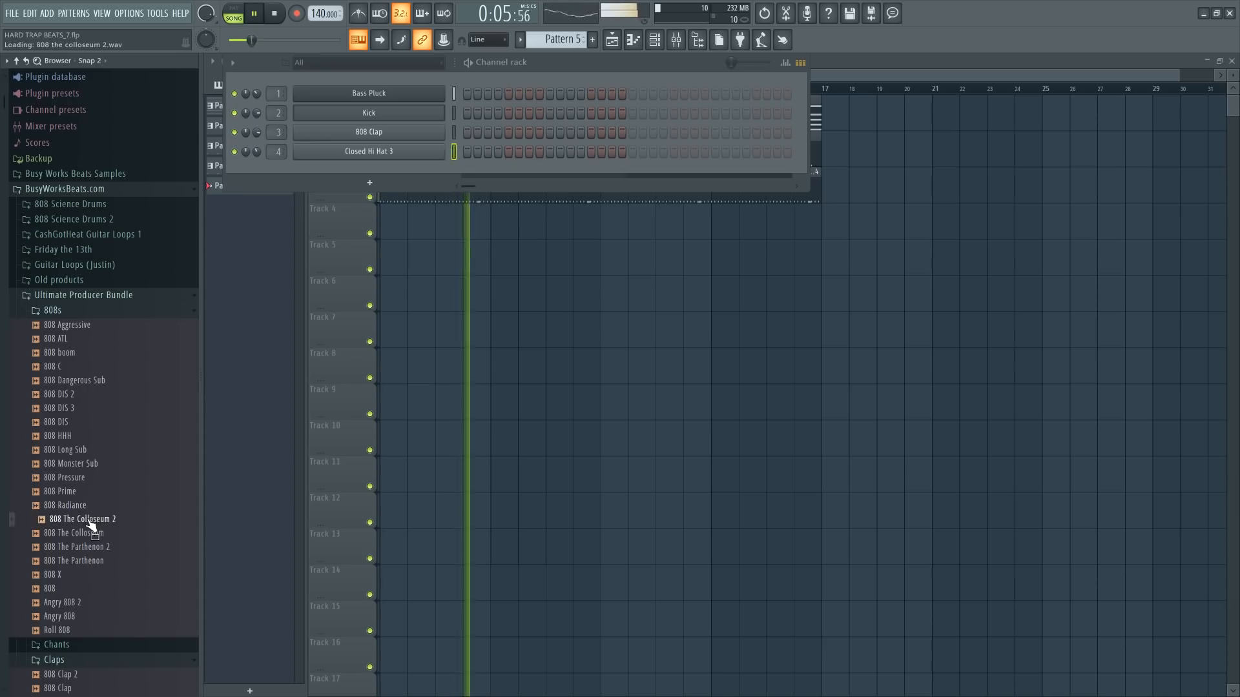
pyautogui.click(88, 533)
pyautogui.click(89, 547)
pyautogui.click(89, 560)
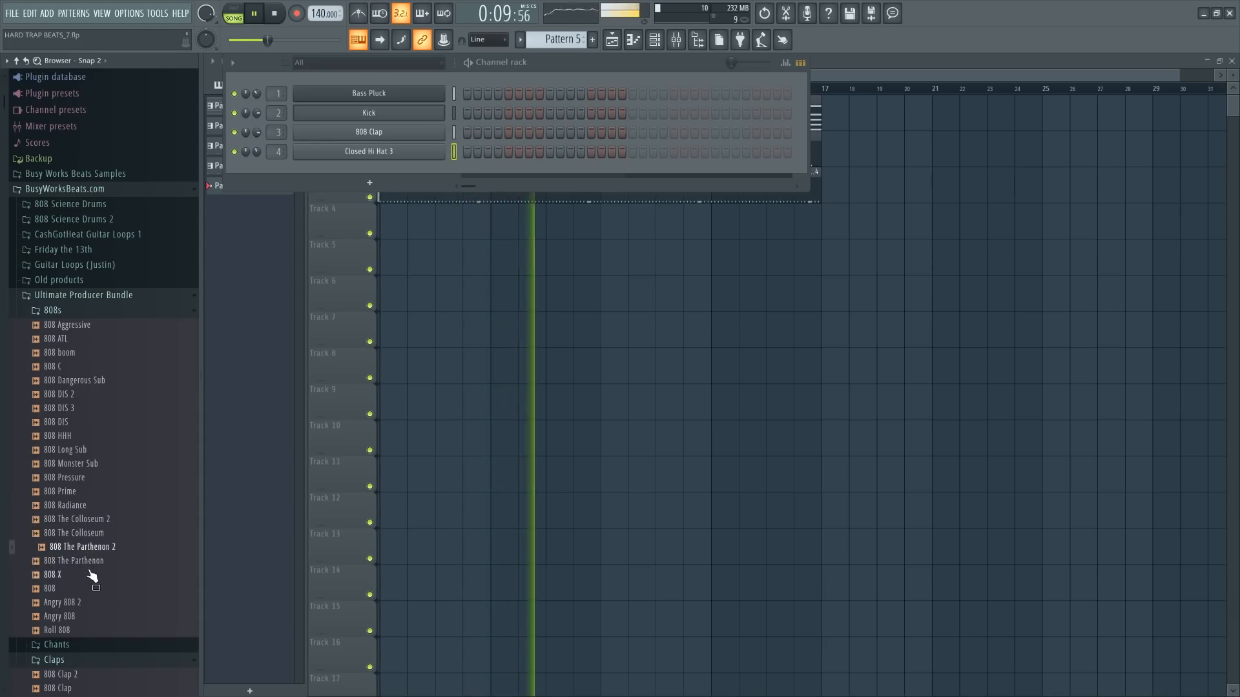
pyautogui.click(98, 573)
# - Load the 808 The Parthenon 2 sample into a new channel and close its settings window
pyautogui.rightClick(92, 554)
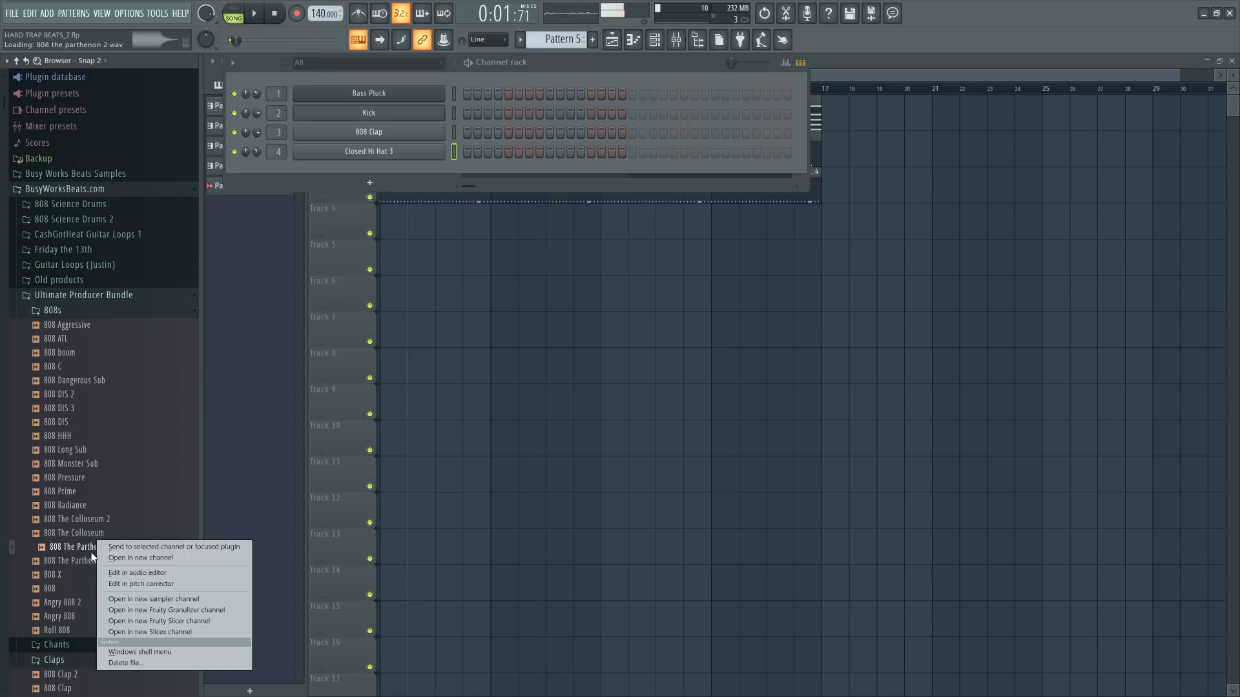
pyautogui.click(141, 558)
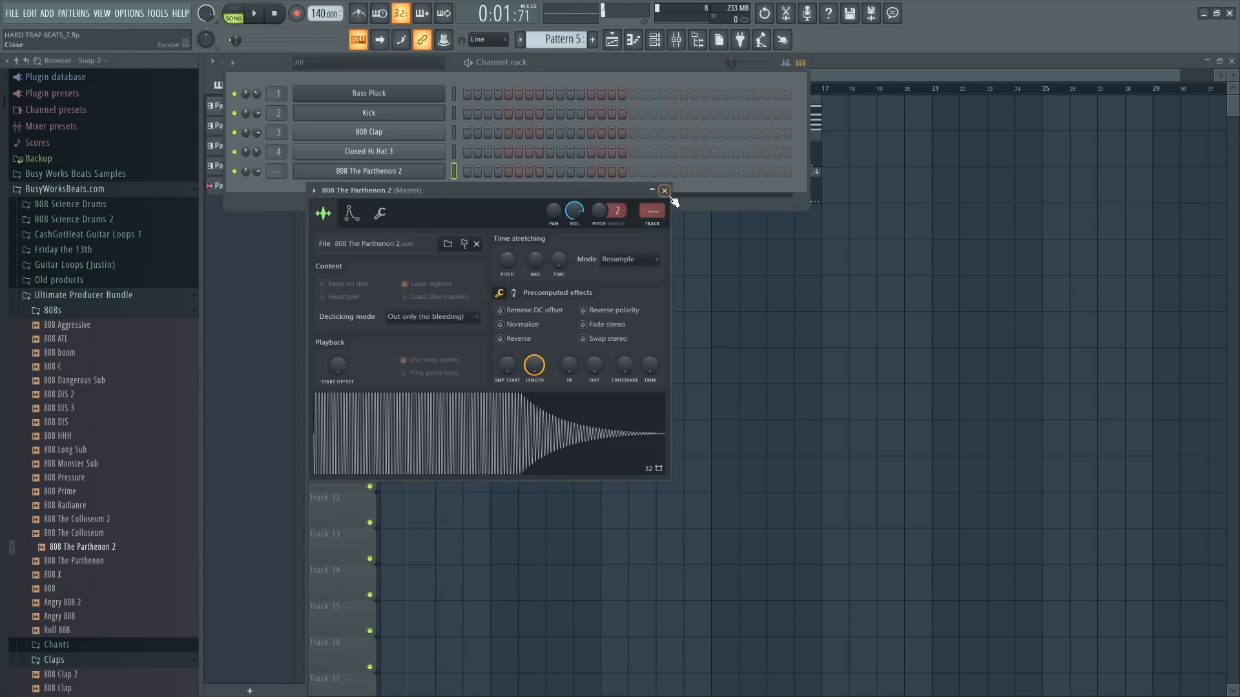
pyautogui.click(664, 190)
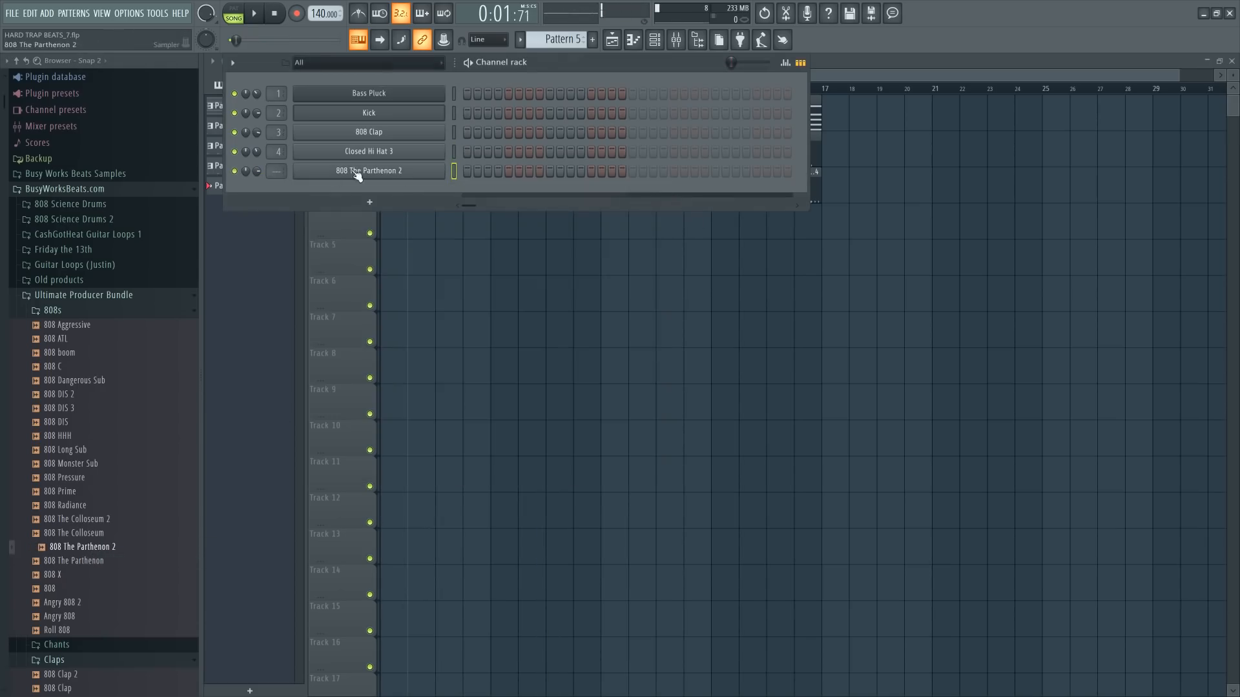
# - Route the 808 The Parthenon 2 channel to mixer track 5 and run pitch region detection on its sample in Edison
pyautogui.click(319, 175)
pyautogui.rightClick(441, 440)
pyautogui.click(469, 466)
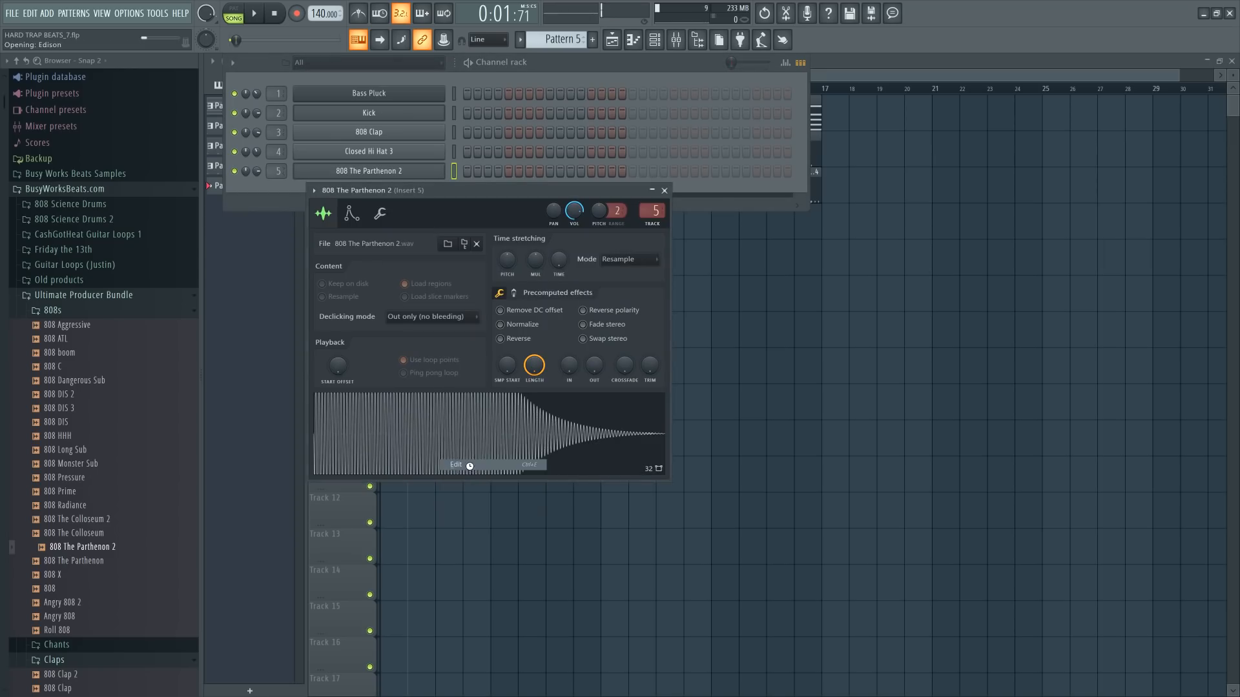
pyautogui.click(334, 179)
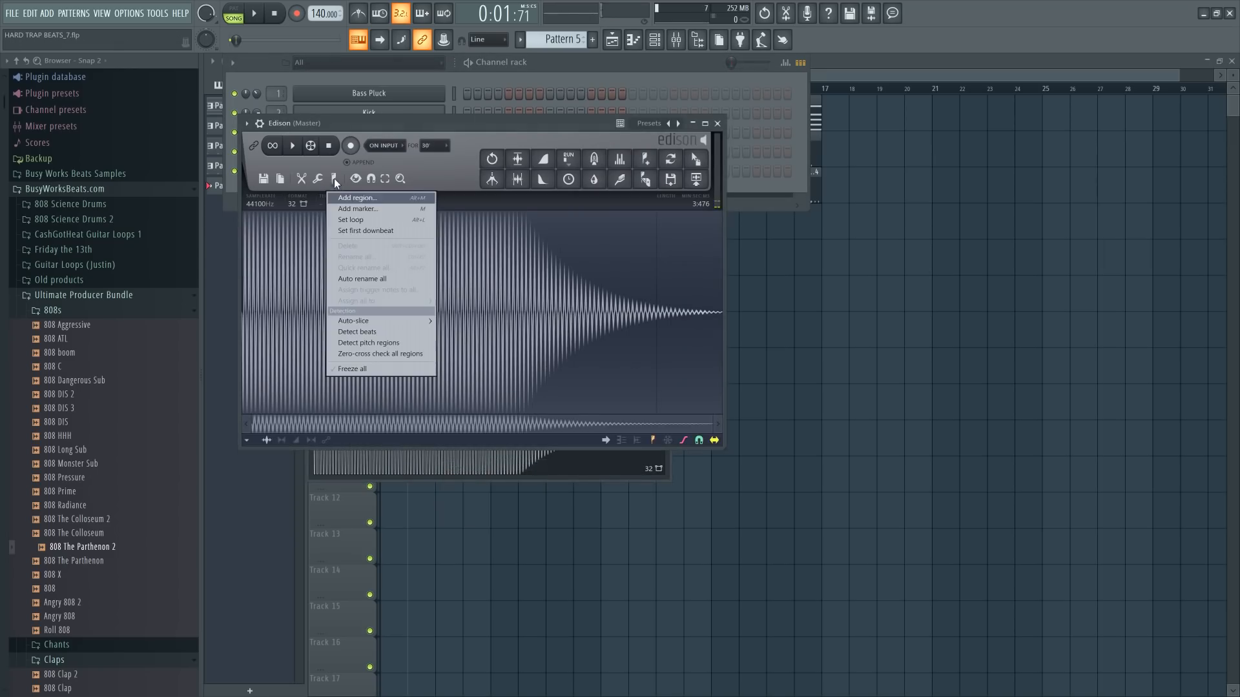
pyautogui.click(365, 343)
pyautogui.click(716, 123)
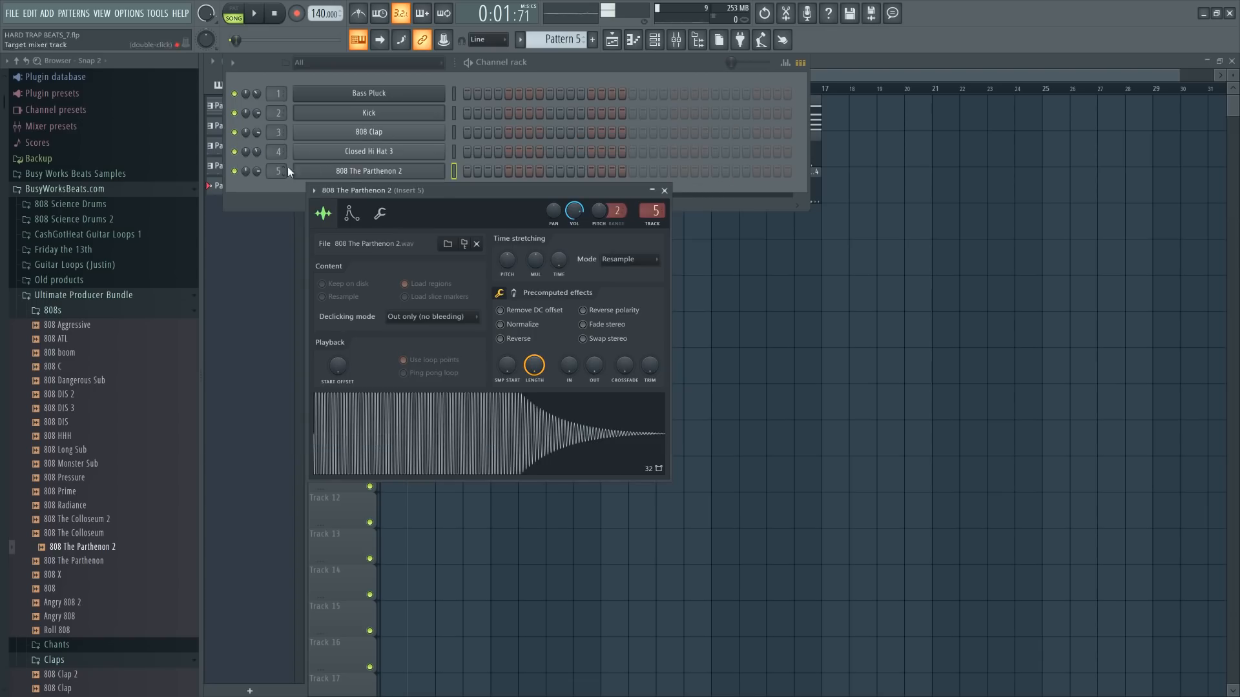
# - Return to the playlist, play the start of the arrangement and stop it
pyautogui.click(249, 182)
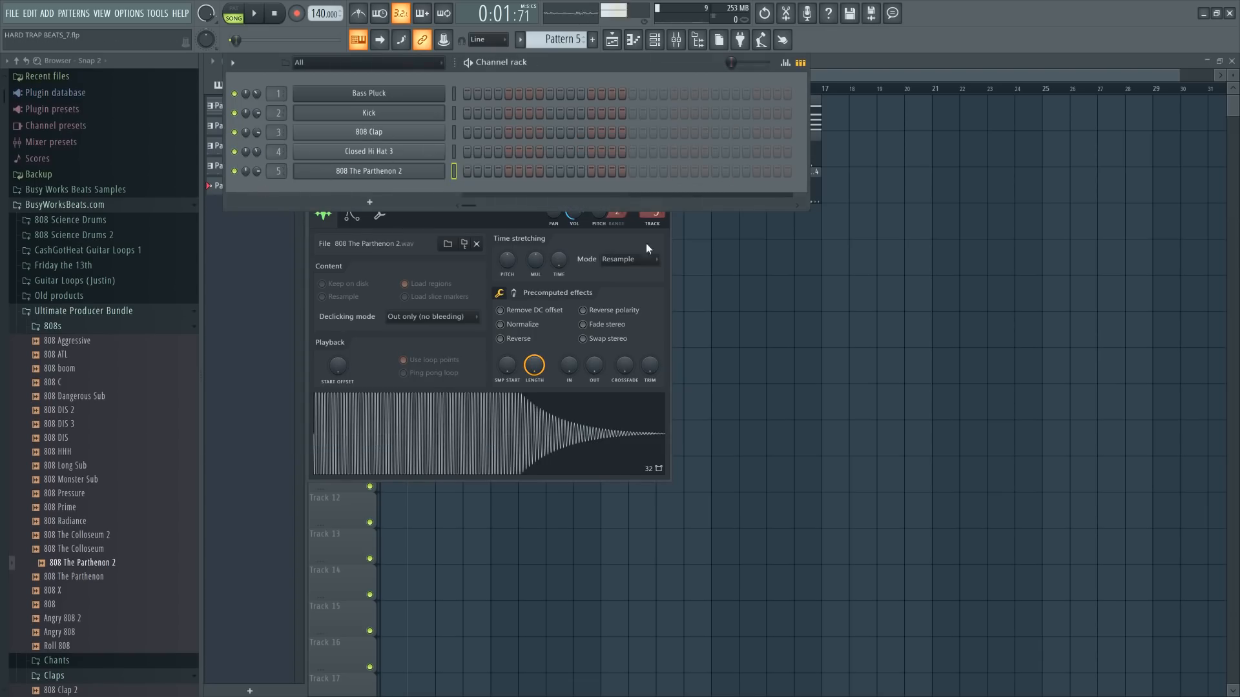
pyautogui.press('F5')
pyautogui.click(262, 19)
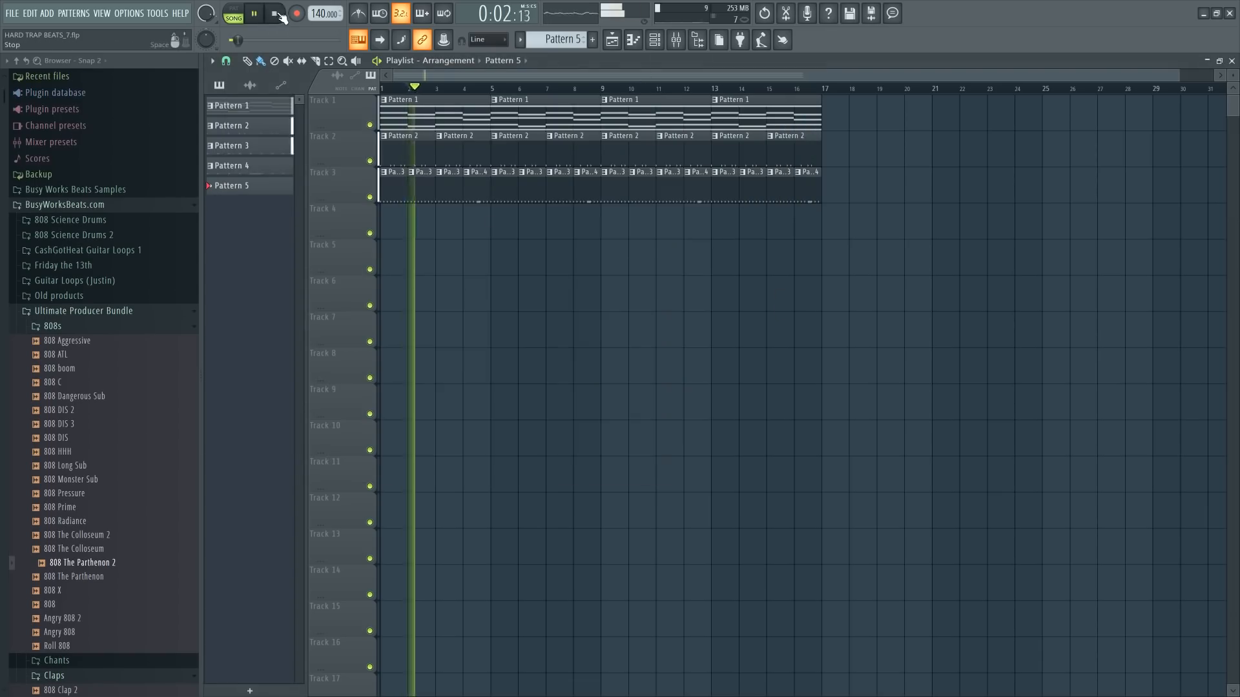
pyautogui.click(274, 17)
pyautogui.press('space')
# - Open the piano roll of the 808 The Parthenon 2 channel for Pattern 5 and place a D#6 note at the start of bar 1
pyautogui.click(655, 42)
pyautogui.rightClick(434, 172)
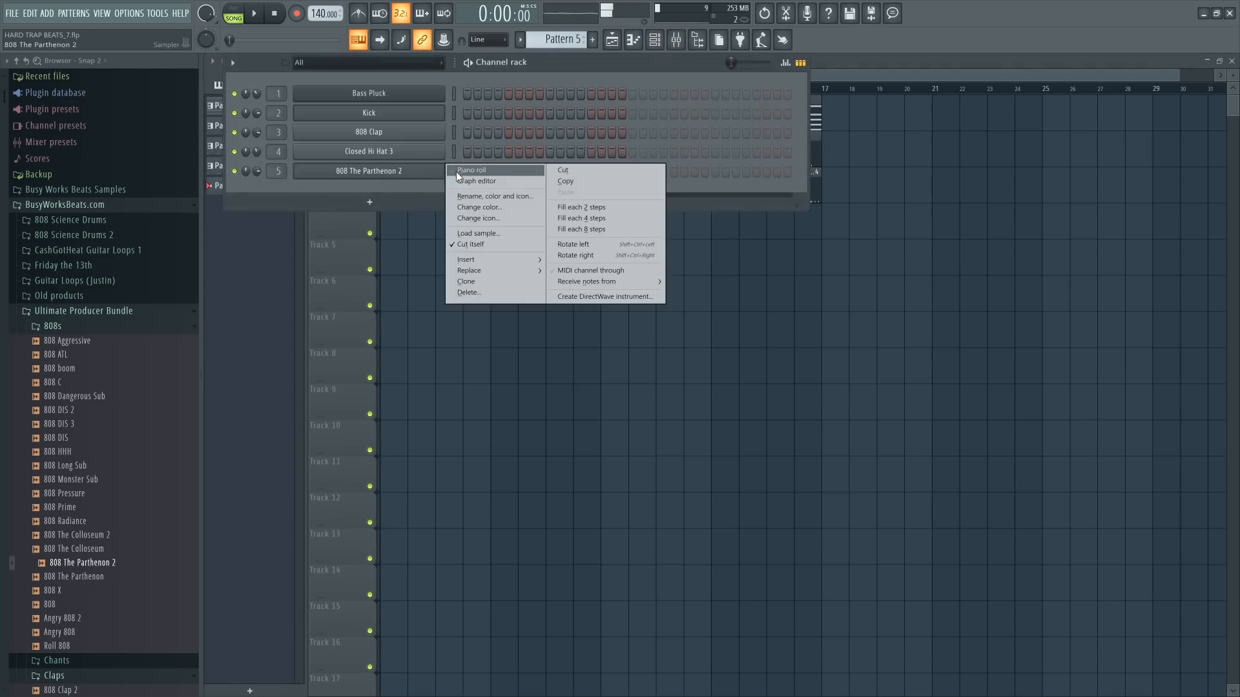
pyautogui.click(465, 170)
pyautogui.scroll(-2, 286, 83)
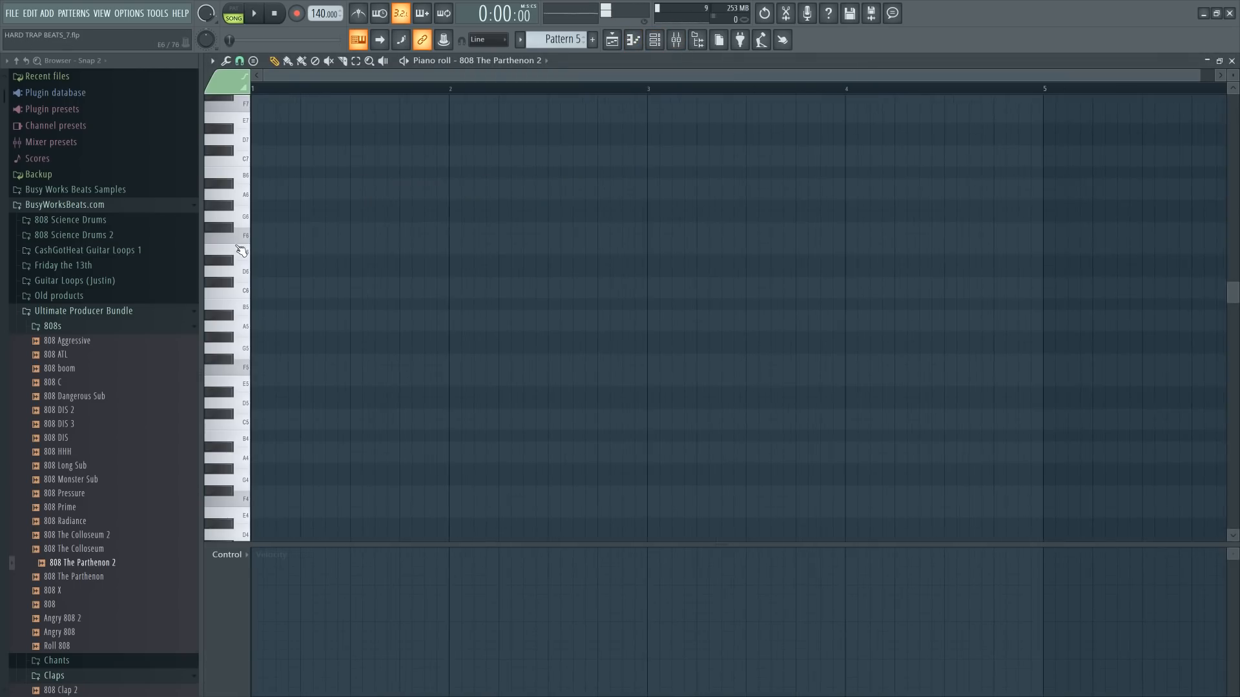
pyautogui.scroll(-2, 240, 252)
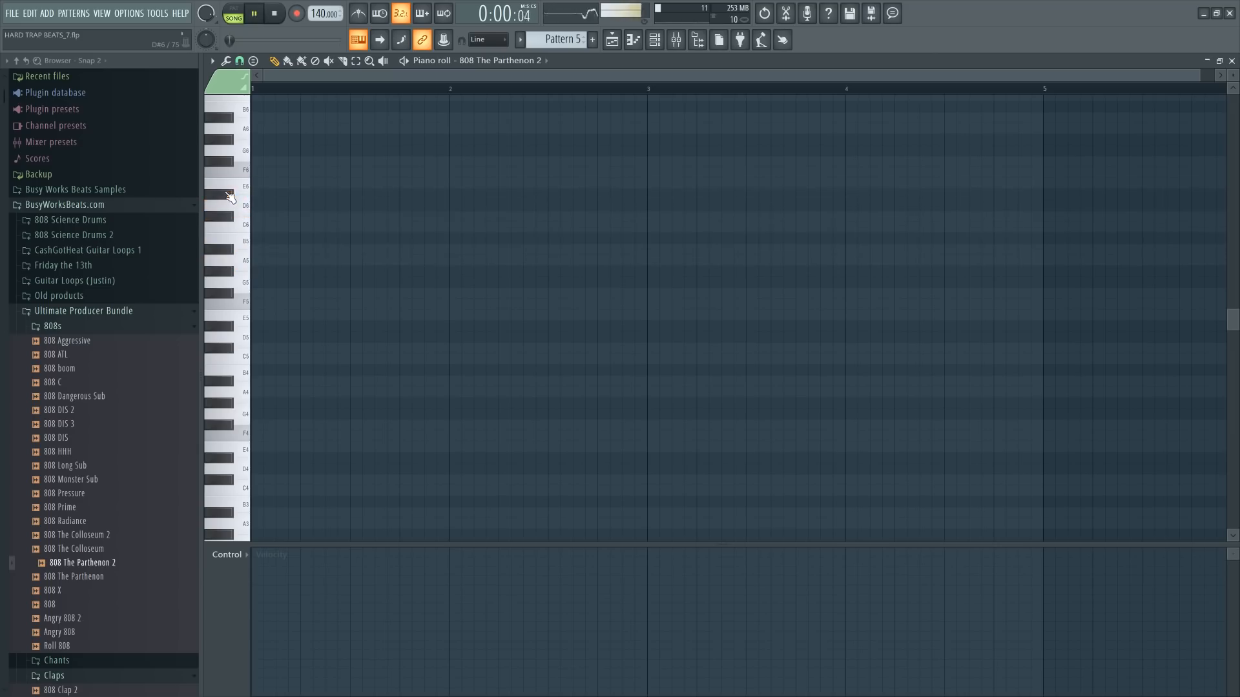
pyautogui.click(240, 60)
pyautogui.click(257, 218)
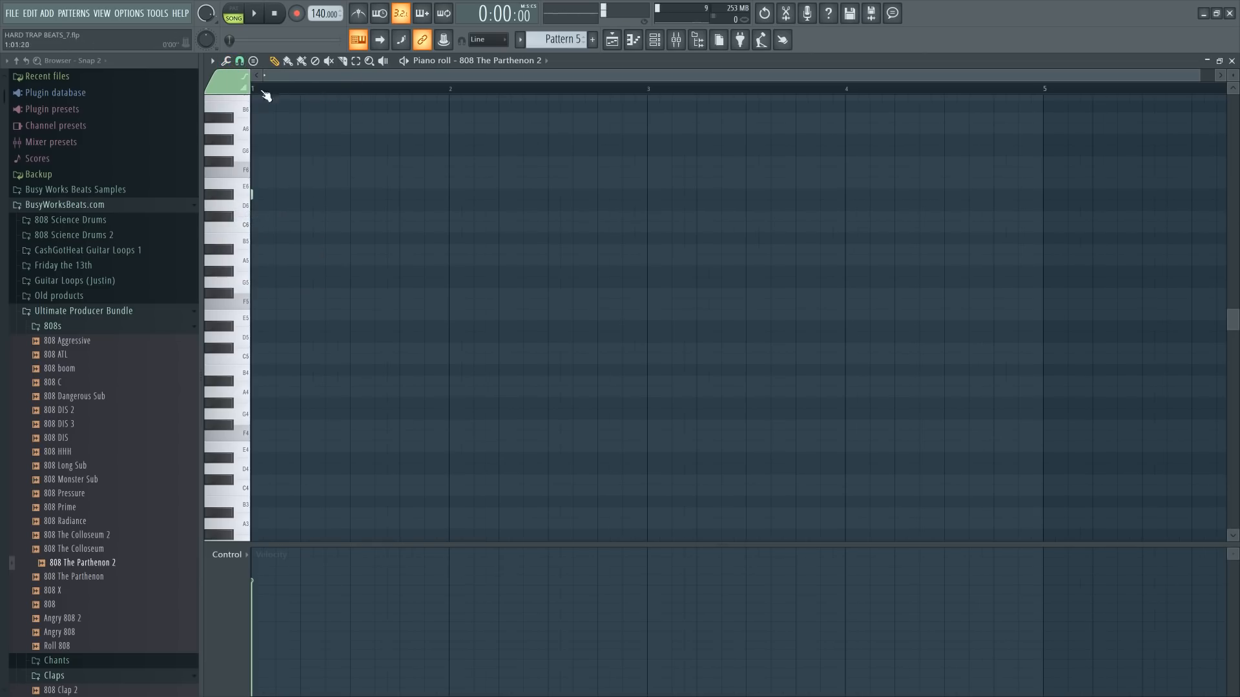
# - Place Pattern 5 at bar 1 of Track 4 in the playlist and reopen the 808's piano roll
pyautogui.click(620, 41)
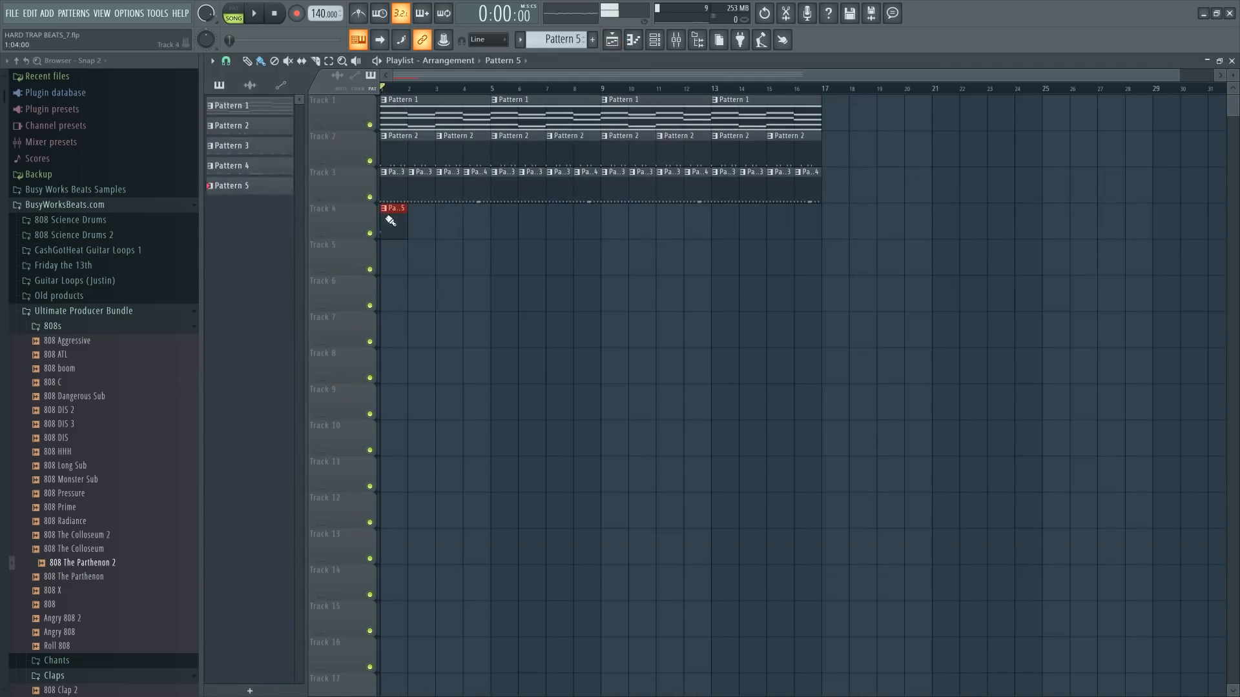
pyautogui.click(654, 41)
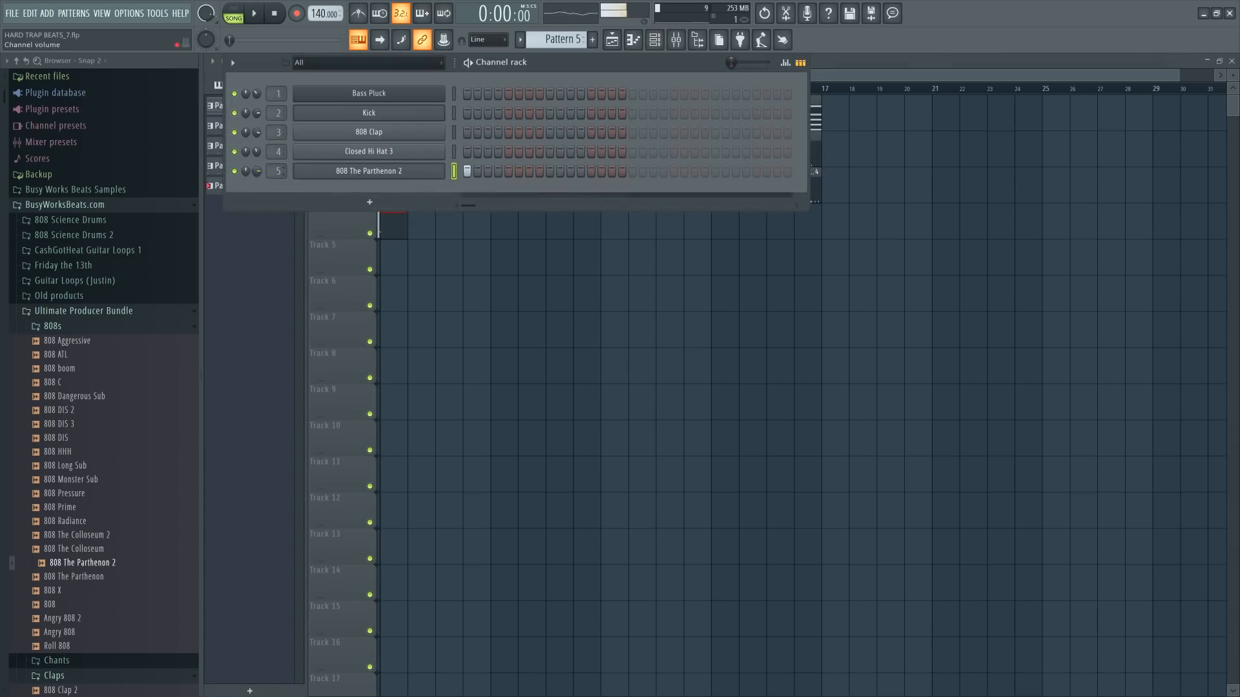
pyautogui.click(378, 173)
pyautogui.rightClick(423, 173)
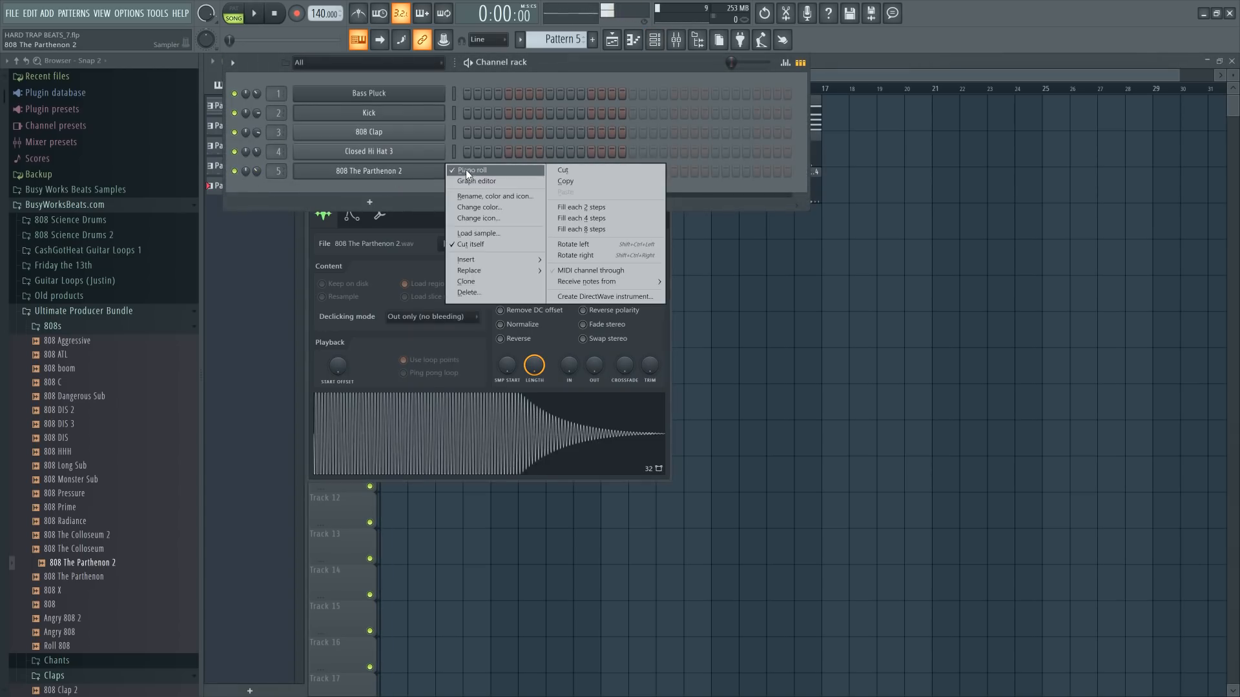
pyautogui.click(466, 169)
pyautogui.rightClick(434, 172)
pyautogui.click(469, 169)
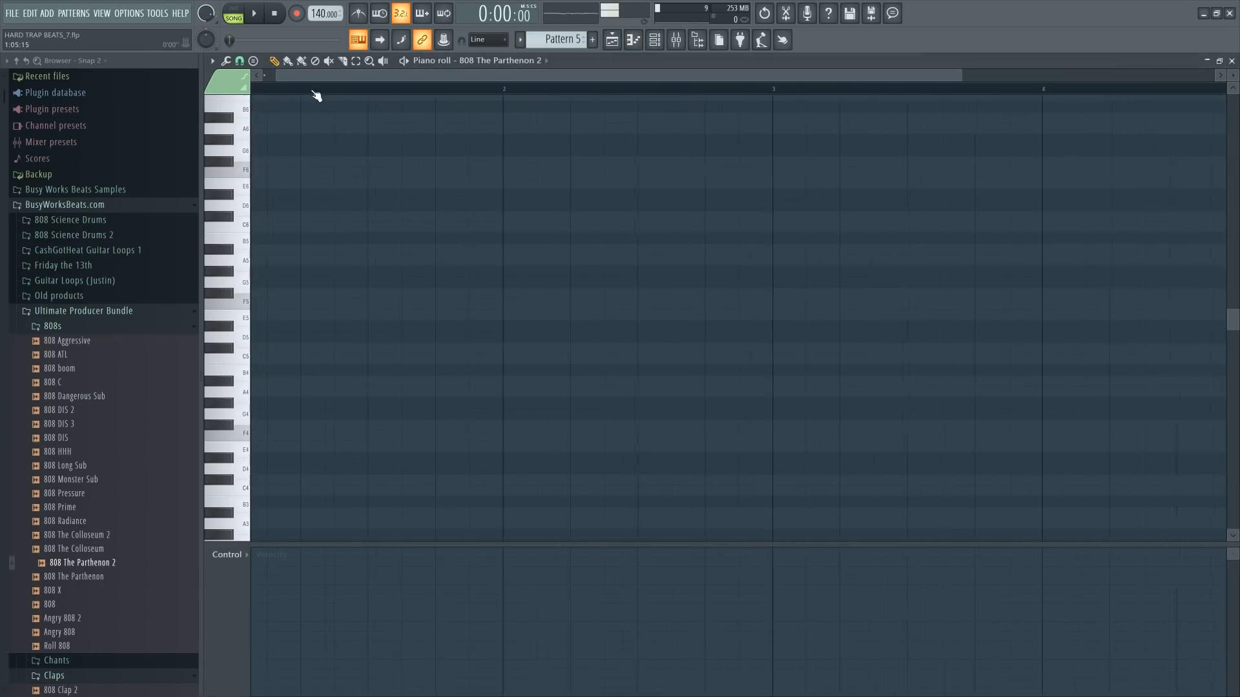
# - Add a second D#6 note to the 808 line at step 7 of bar 1 while checking it against playback
pyautogui.click(234, 202)
pyautogui.press('space')
pyautogui.press('space')
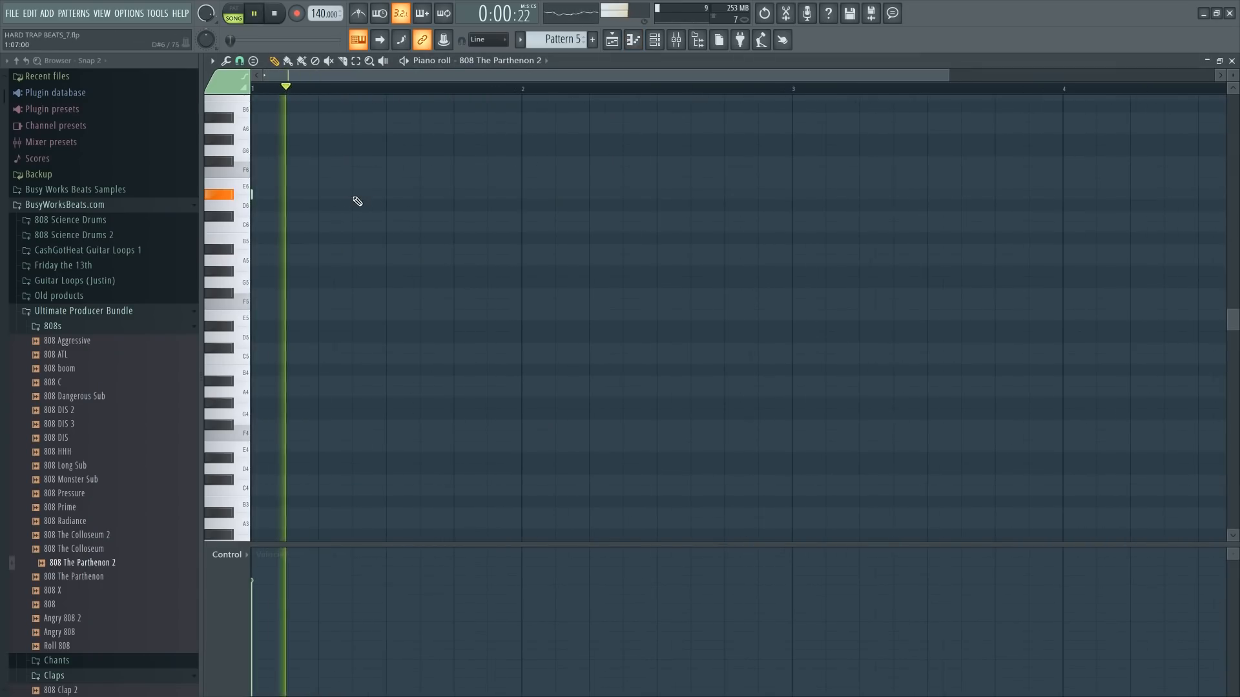
pyautogui.click(353, 196)
pyautogui.press('space')
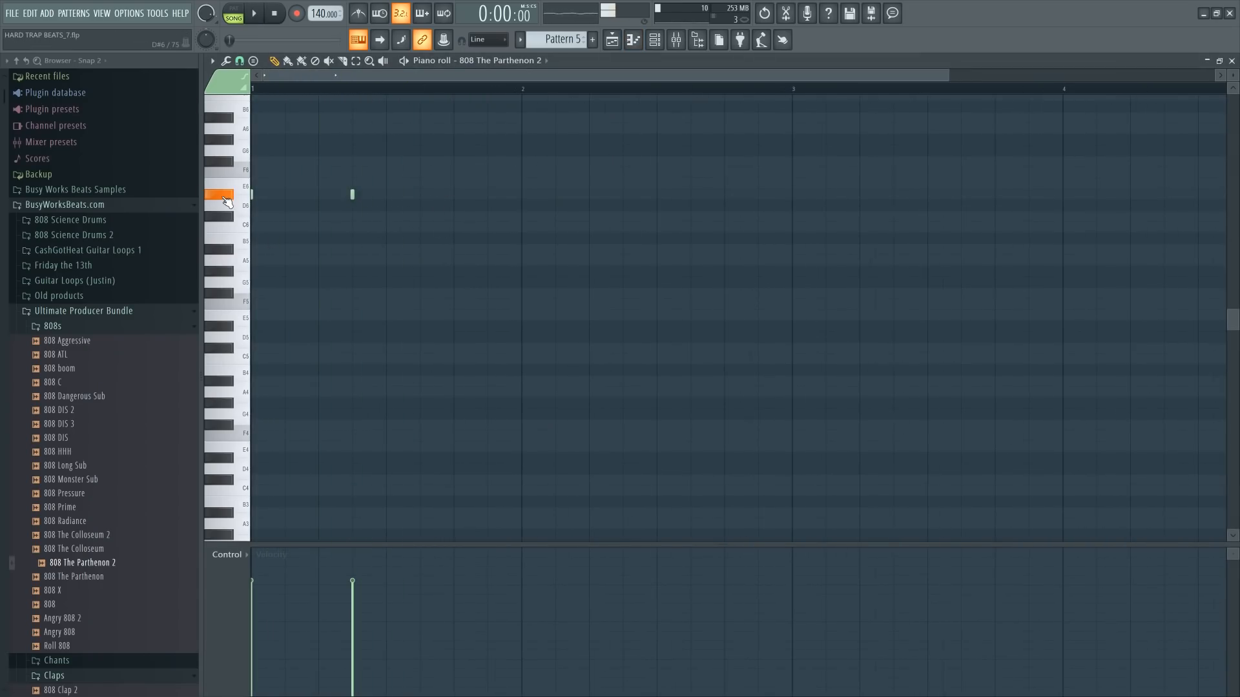
# - During playback, add C#6 notes at steps 13 and 15 of bar 1 and D#6 notes at steps 5 and 11 of bar 2
pyautogui.press('space')
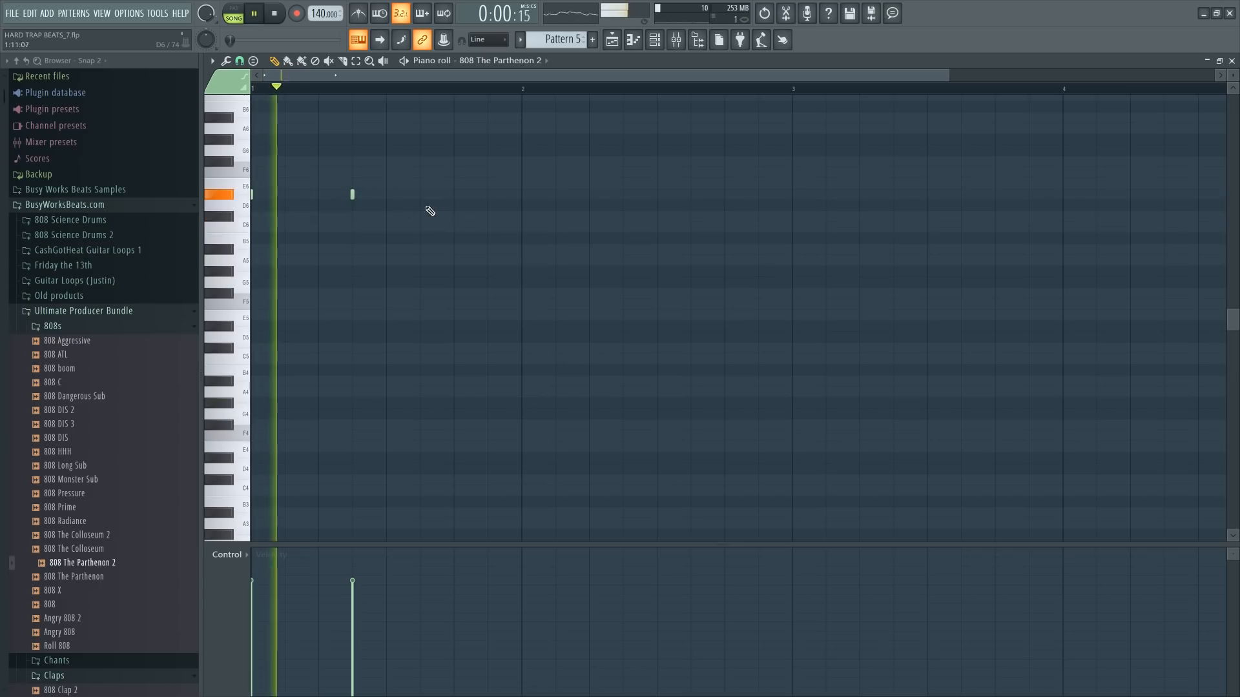
pyautogui.click(454, 216)
pyautogui.click(487, 216)
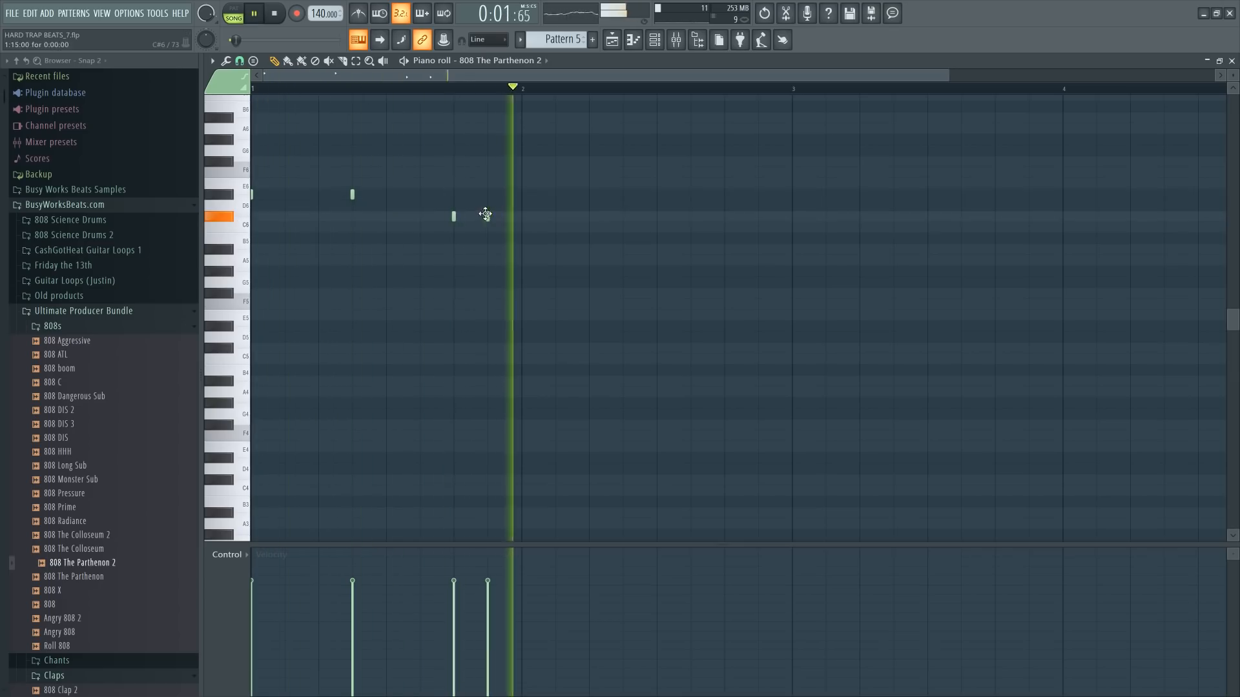
pyautogui.click(589, 194)
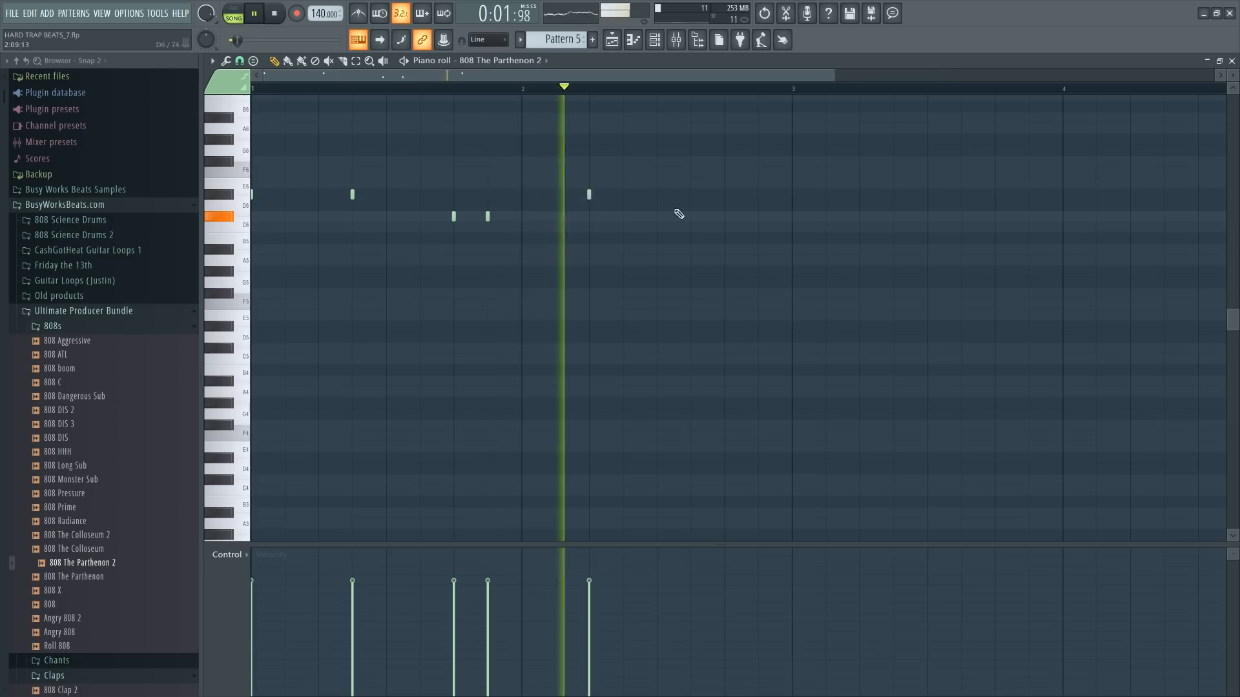
pyautogui.click(691, 194)
pyautogui.press('space')
pyautogui.scroll(-2, 619, 92)
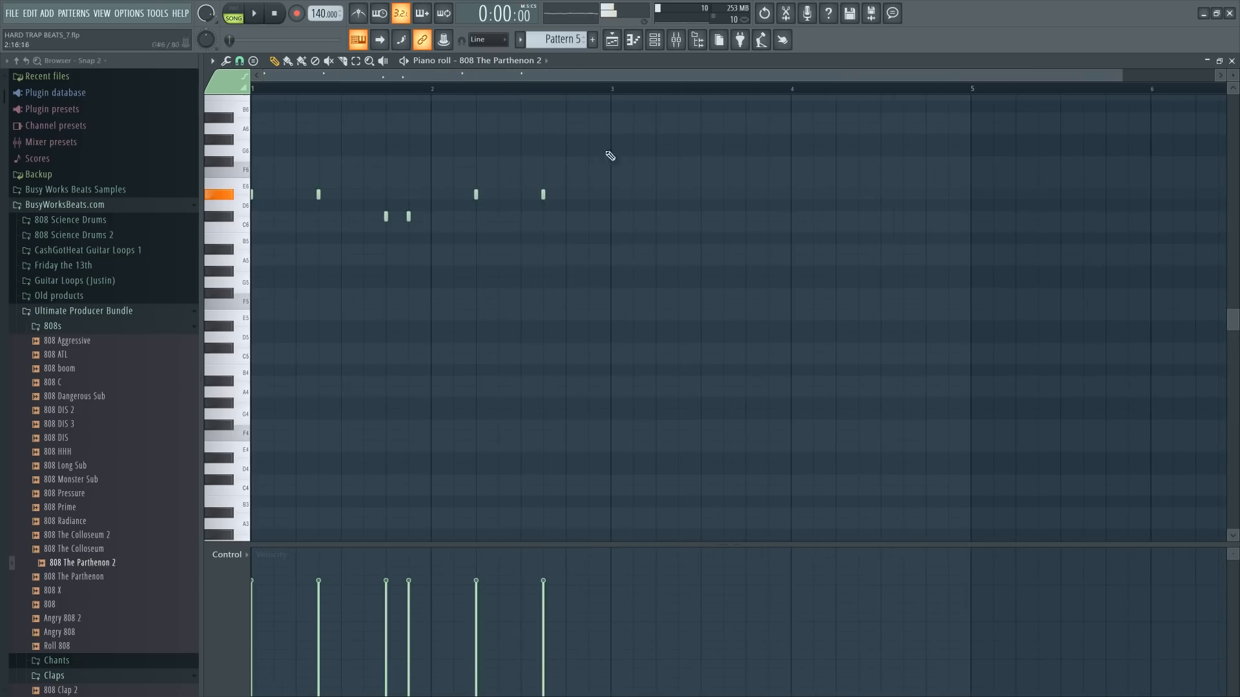
# - Duplicate the two-bar 808 phrase into bars 3 and 4 and clear the selection
pyautogui.moveTo(636, 297); pyautogui.dragTo(253, 157)
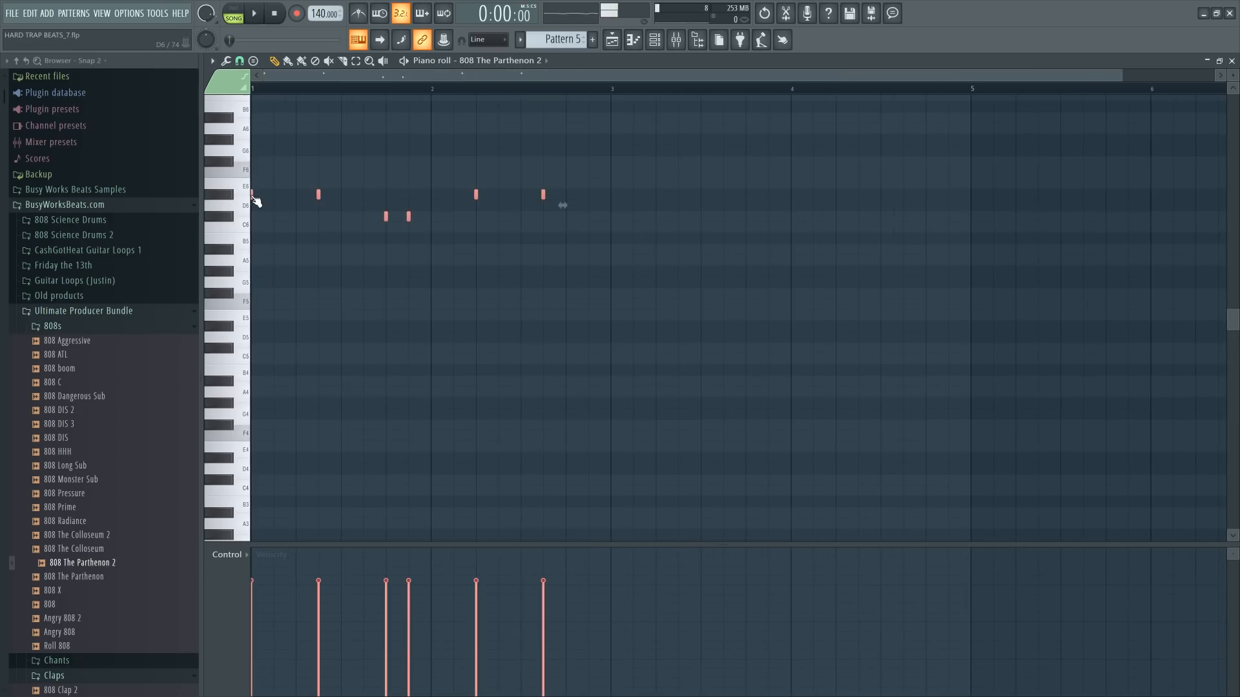
pyautogui.moveTo(310, 200); pyautogui.dragTo(624, 194)
pyautogui.scroll(-3, 577, 97)
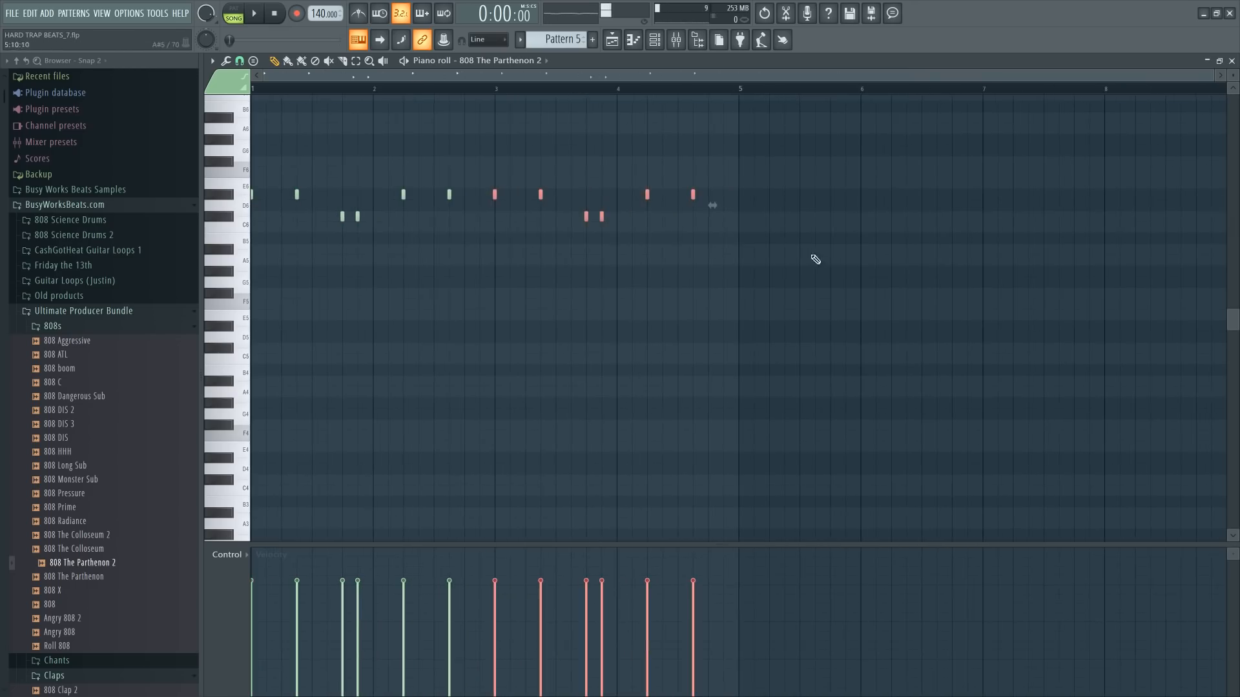
pyautogui.moveTo(811, 256); pyautogui.dragTo(248, 145)
pyautogui.click(574, 154)
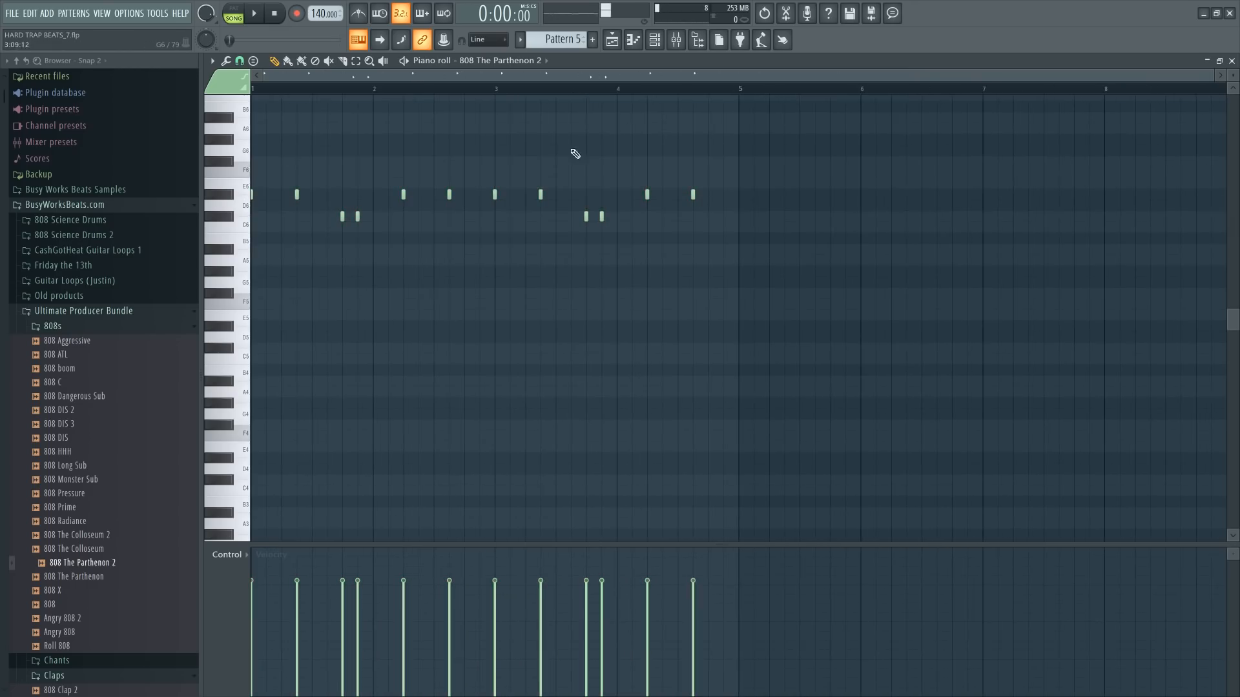
# - Play the 808 line from bar 3 and add an F6 note at step 7 of bar 4
pyautogui.click(496, 91)
pyautogui.press('space')
pyautogui.scroll(2, 718, 92)
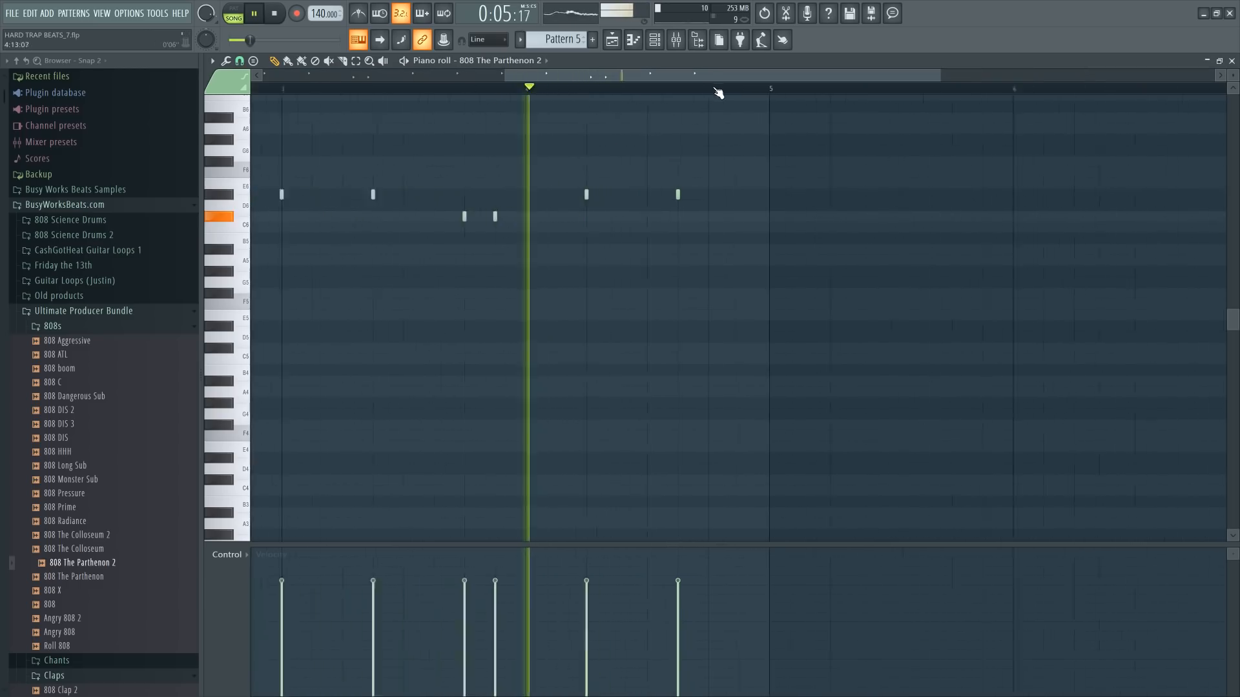
pyautogui.scroll(1, 718, 92)
pyautogui.press('space')
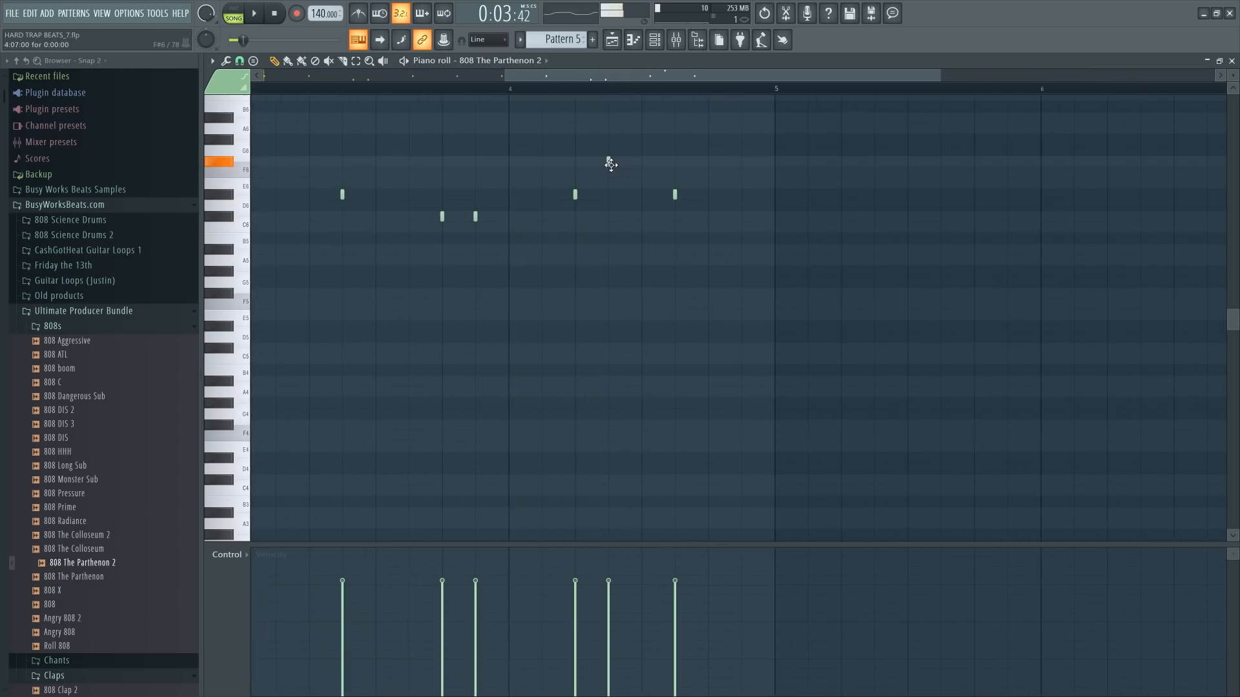
pyautogui.press('space')
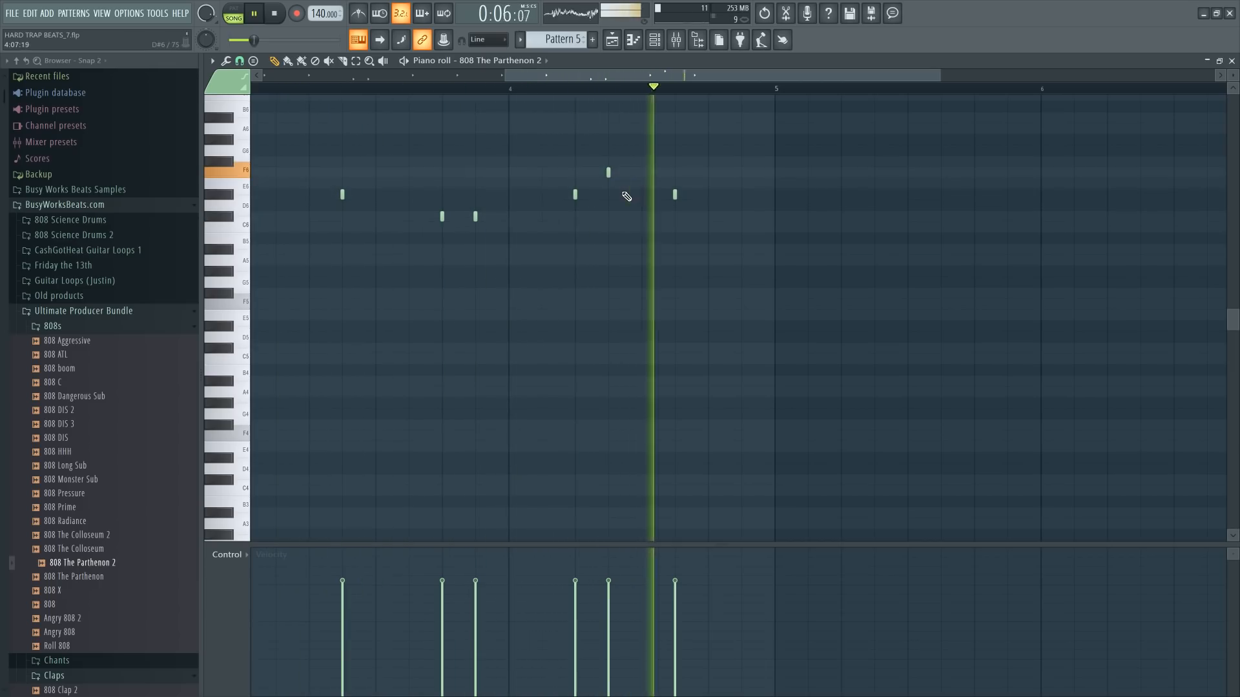
# - Set the piano roll snap to 1/4 beat and rework bar 4 with F6 at step 6 and D#6 at step 7
pyautogui.press('space')
pyautogui.click(240, 62)
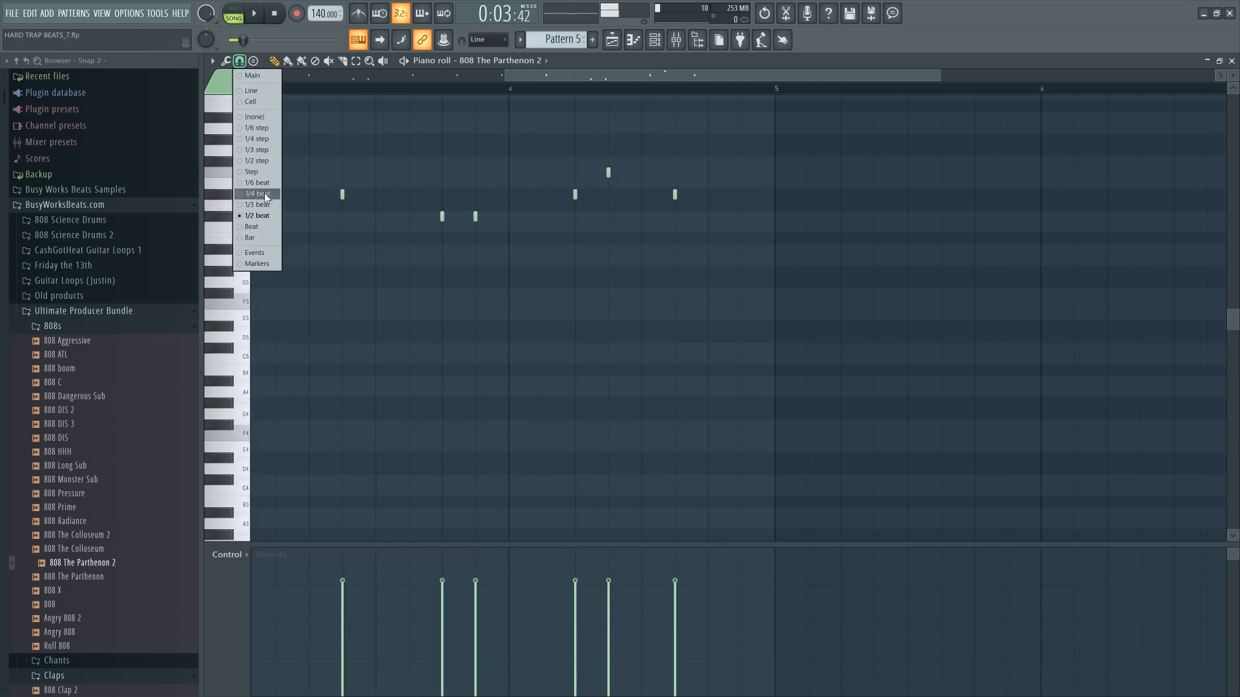
pyautogui.click(265, 194)
pyautogui.press('space')
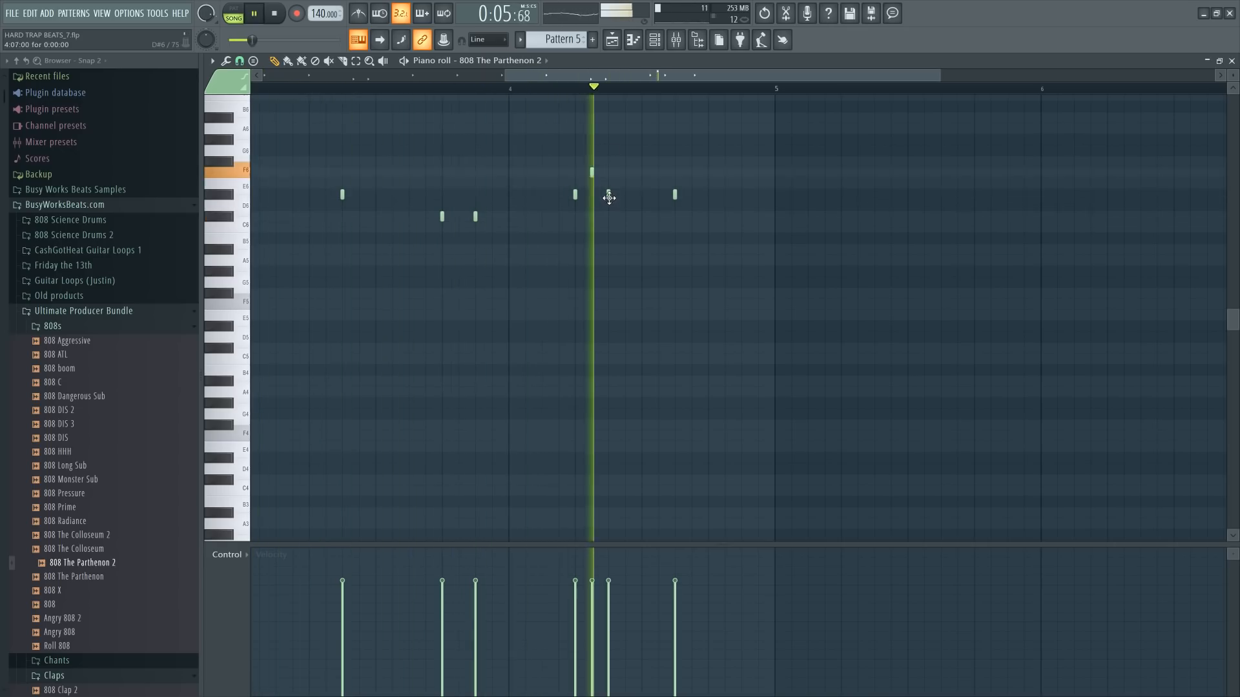
pyautogui.click(609, 195)
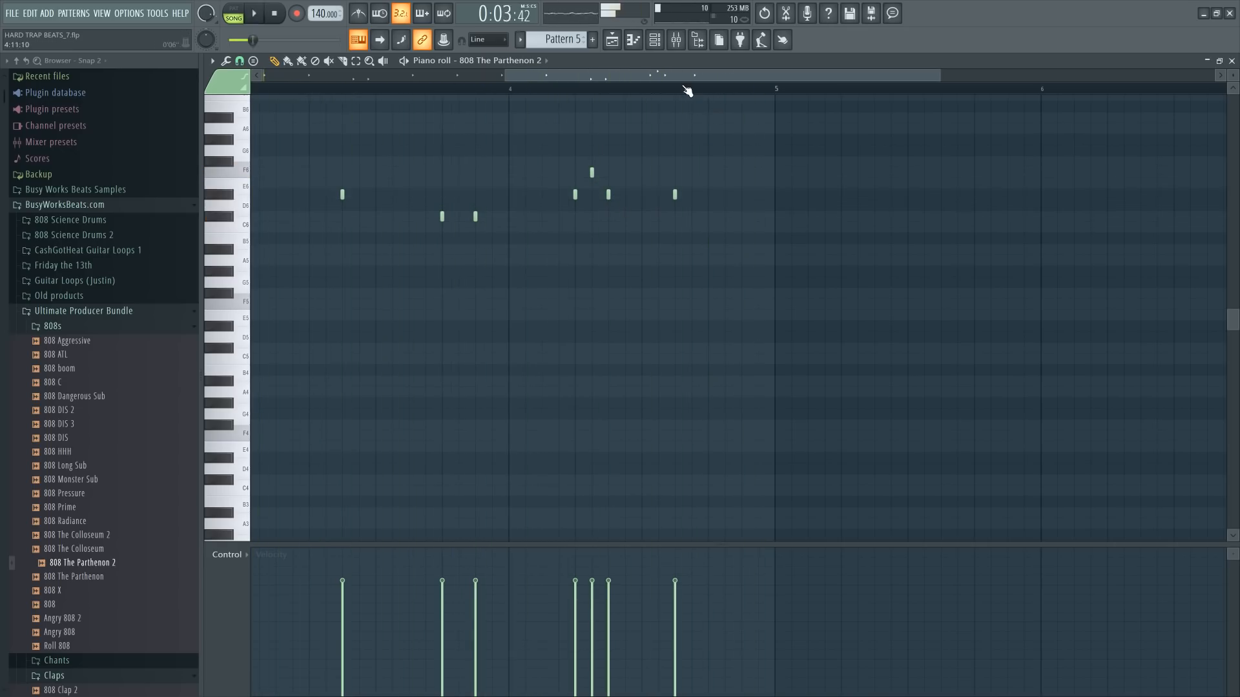
# - Stretch the D#6 note at step 5 of bar 4 to four steps and make the F6 at step 6 a one-step slide note
pyautogui.scroll(-3, 687, 90)
pyautogui.scroll(3, 651, 100)
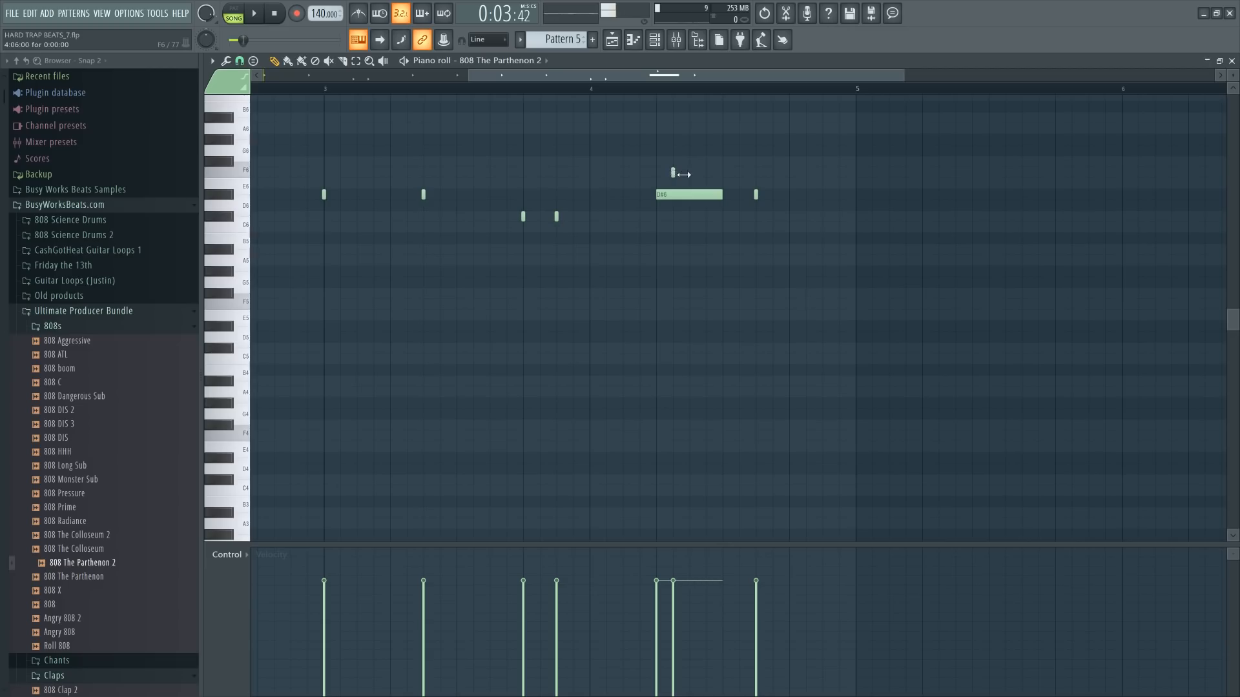
pyautogui.doubleClick(684, 174)
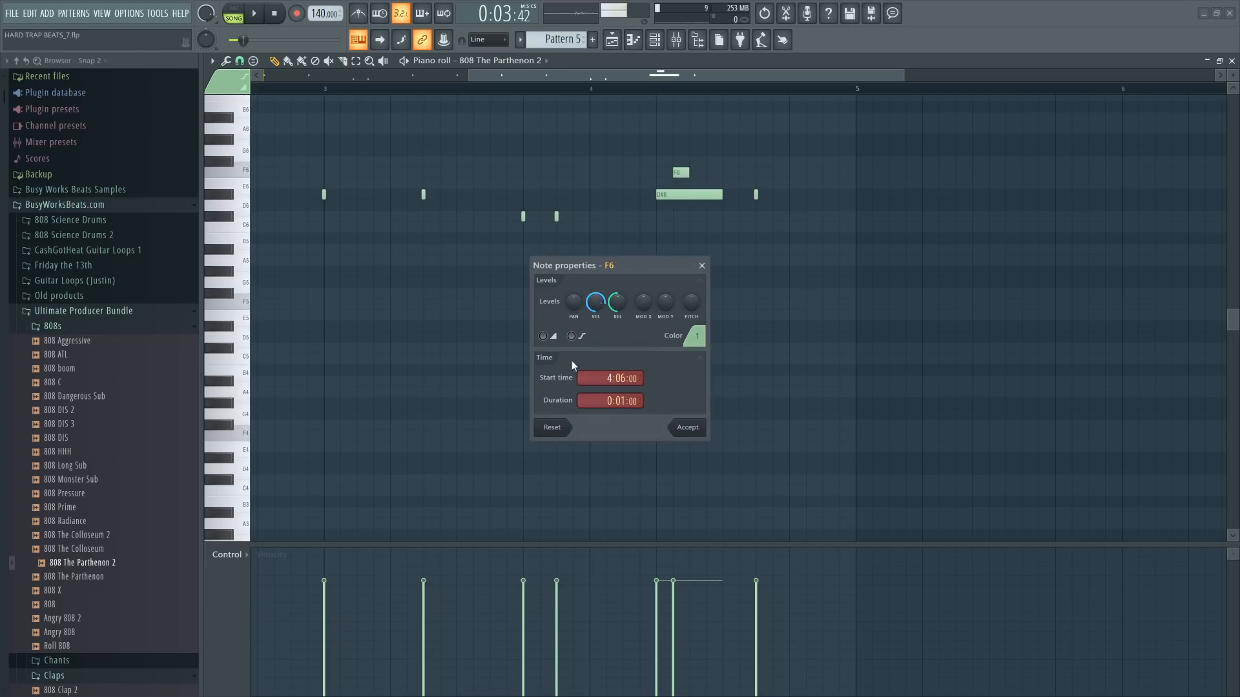
pyautogui.click(691, 427)
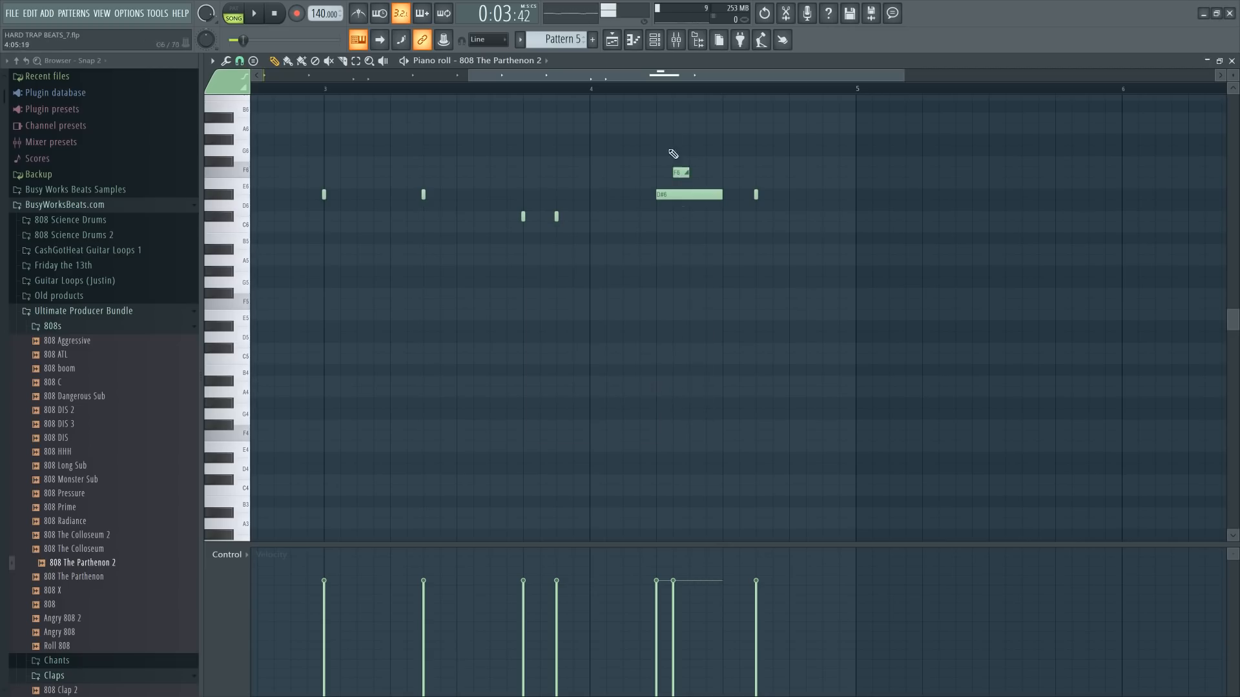
# - Add a three-step D#6 note at step 7 of bar 4 and transpose the whole 808 line down an octave
pyautogui.press('space')
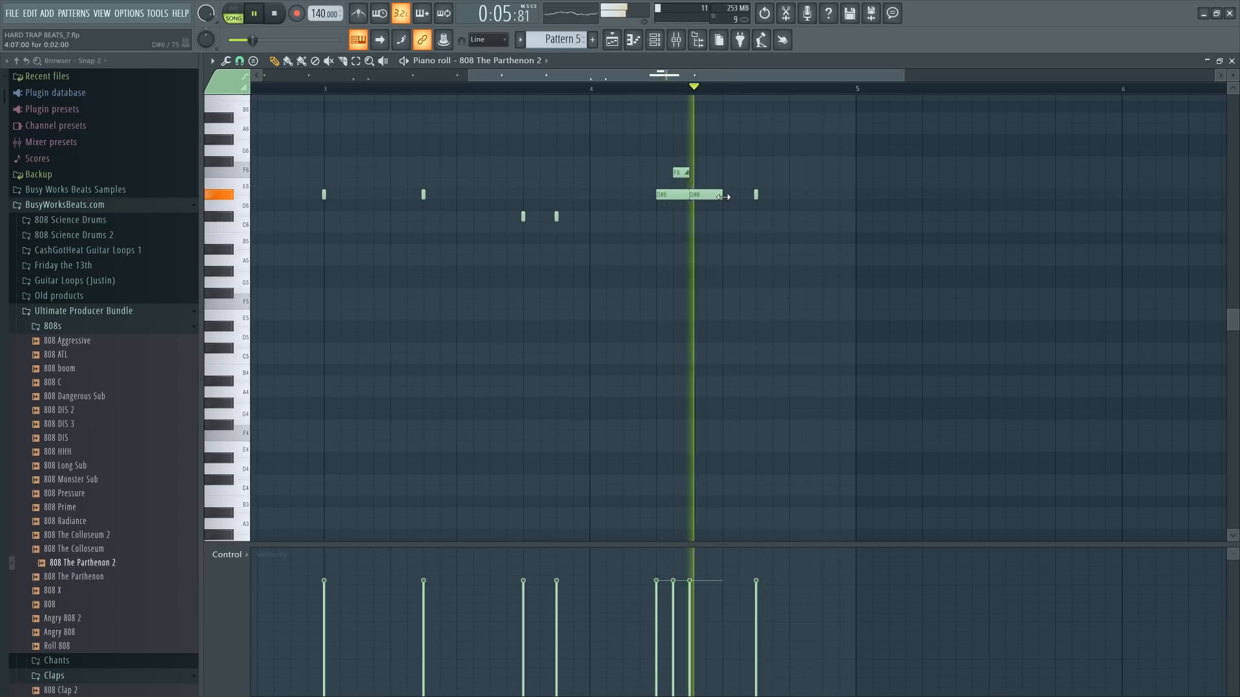
pyautogui.moveTo(723, 197); pyautogui.dragTo(739, 197)
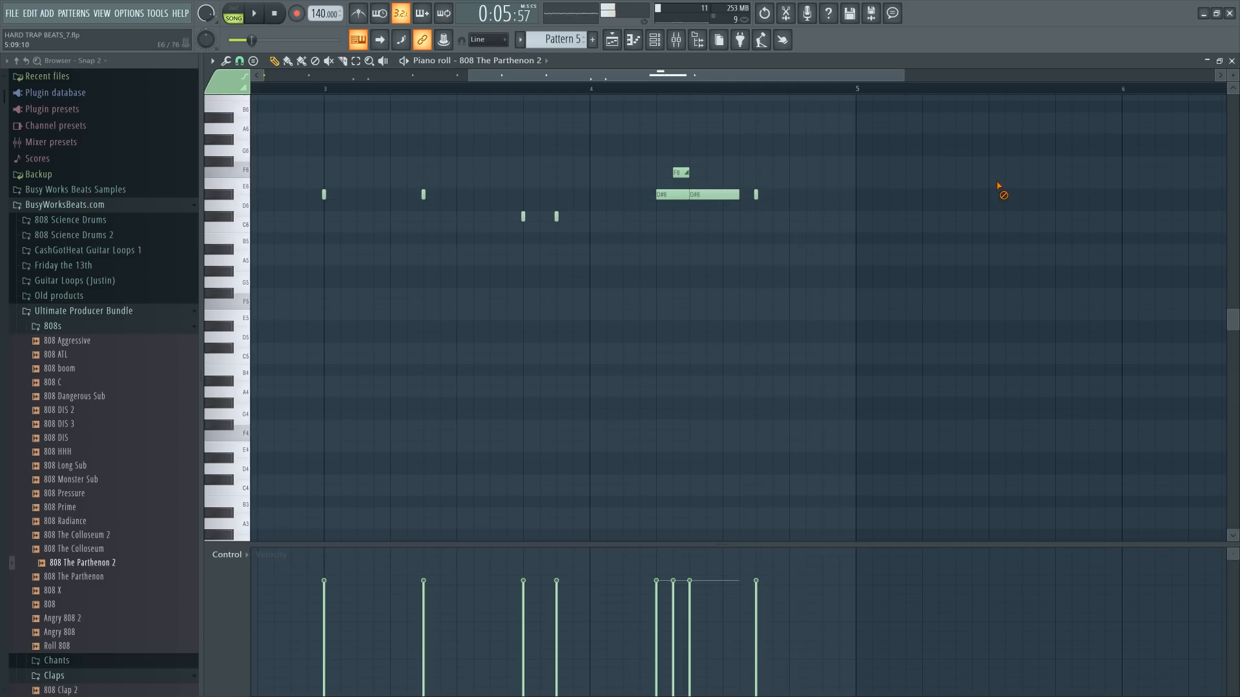
pyautogui.scroll(3, 1002, 188)
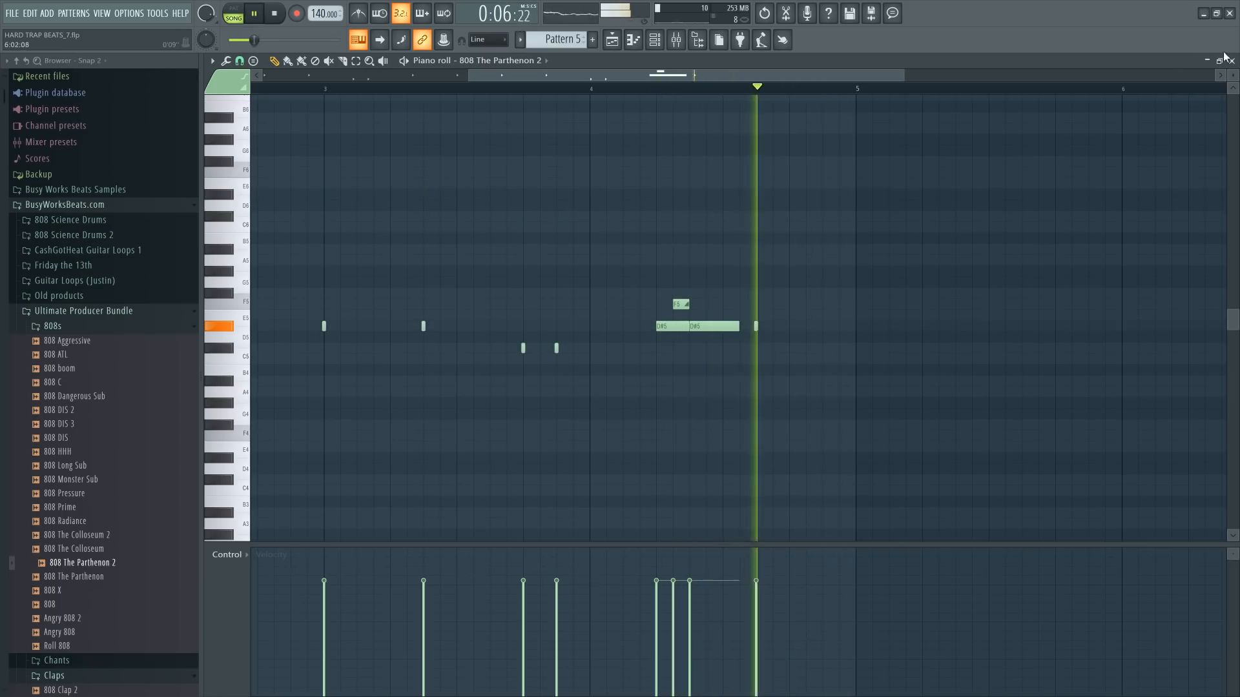
# - Set the 808 The Parthenon 2 channel volume to 51% and repeat Pattern 5 on Track 4 at bars 5, 9 and 13
pyautogui.click(1231, 60)
pyautogui.moveTo(257, 171); pyautogui.dragTo(256, 177)
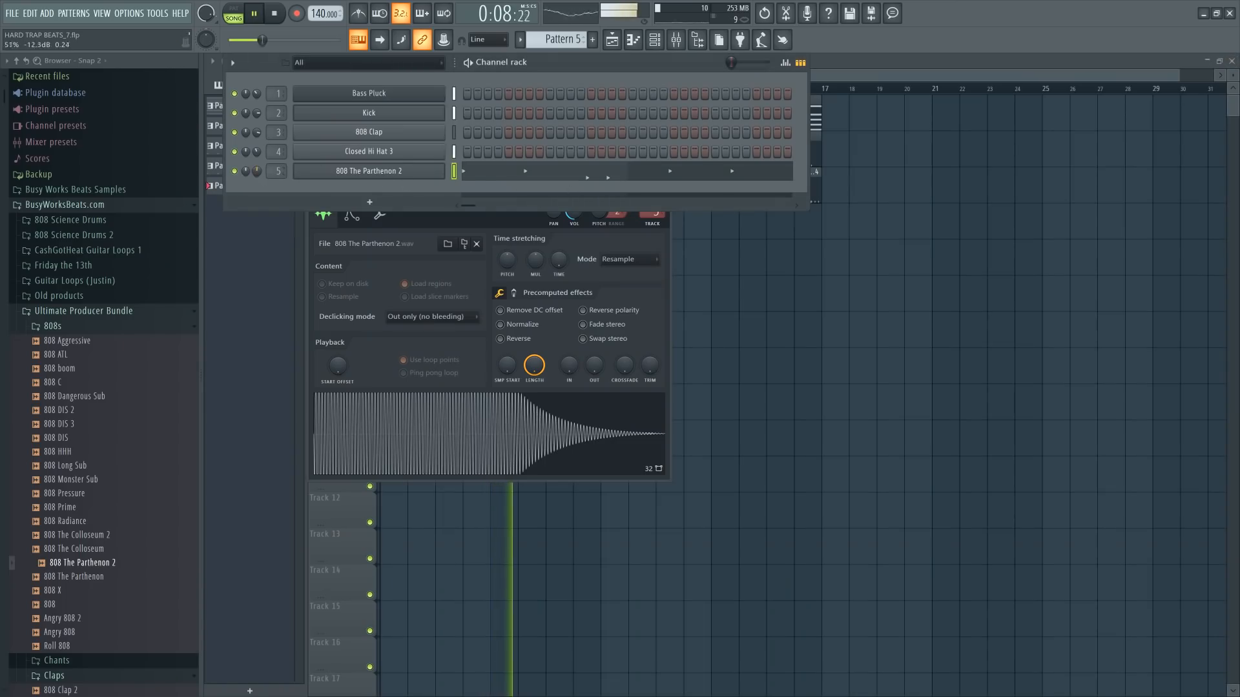
pyautogui.click(773, 281)
pyautogui.moveTo(494, 223)
pyautogui.mouseDown()
pyautogui.moveTo(713, 223)
pyautogui.moveTo(727, 236)
pyautogui.mouseUp()
pyautogui.click(727, 236)
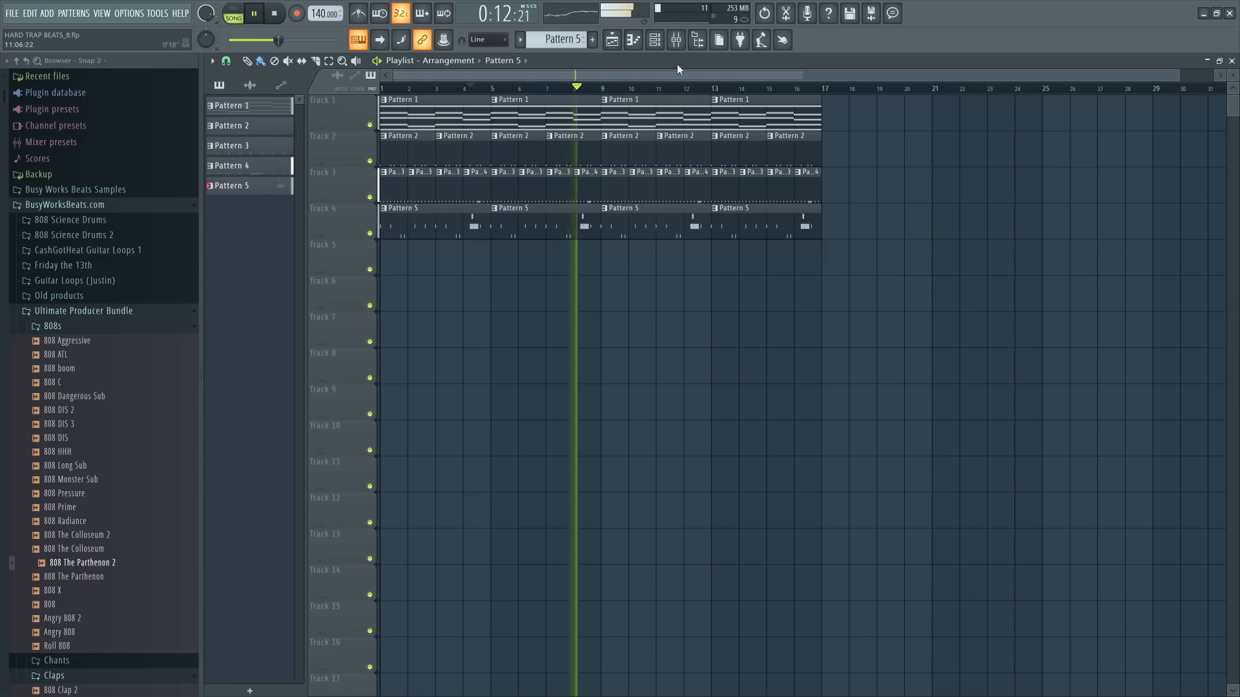
# - Tighten the 808 The Parthenon 2 sample by increasing its precomputed fade-out while the song plays, then return to the playlist
pyautogui.press('F9')
pyautogui.click(654, 40)
pyautogui.press('space')
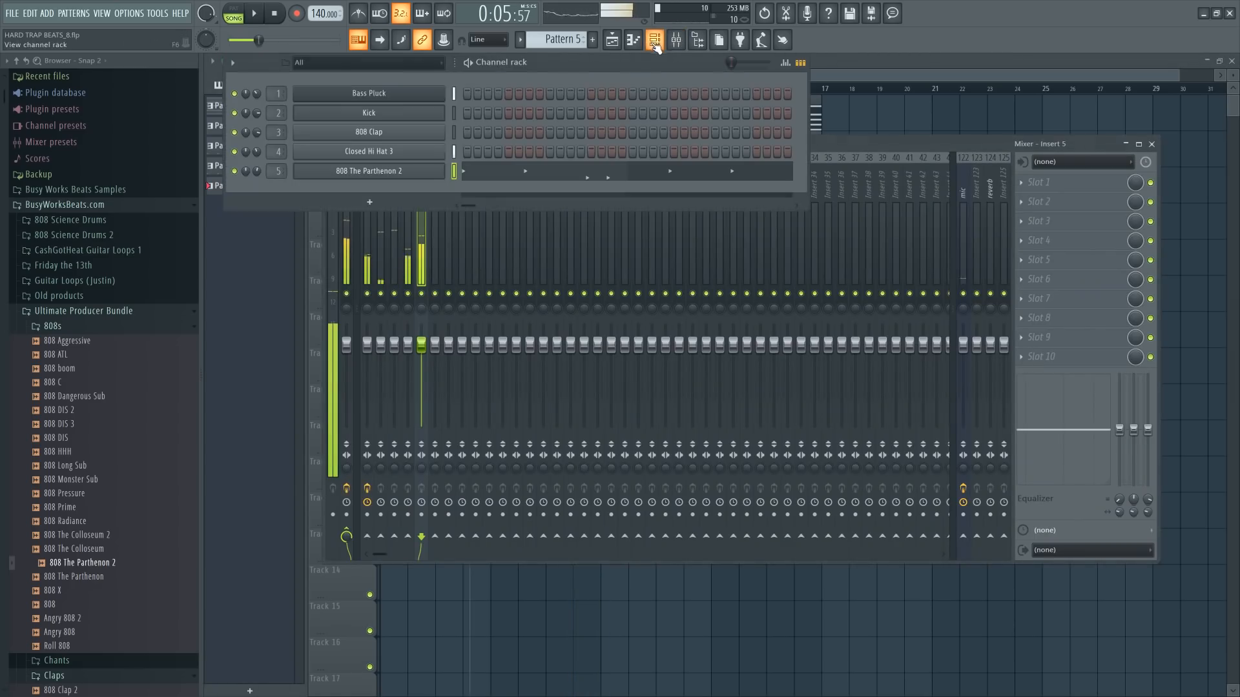
pyautogui.click(401, 174)
pyautogui.moveTo(595, 367); pyautogui.dragTo(595, 352)
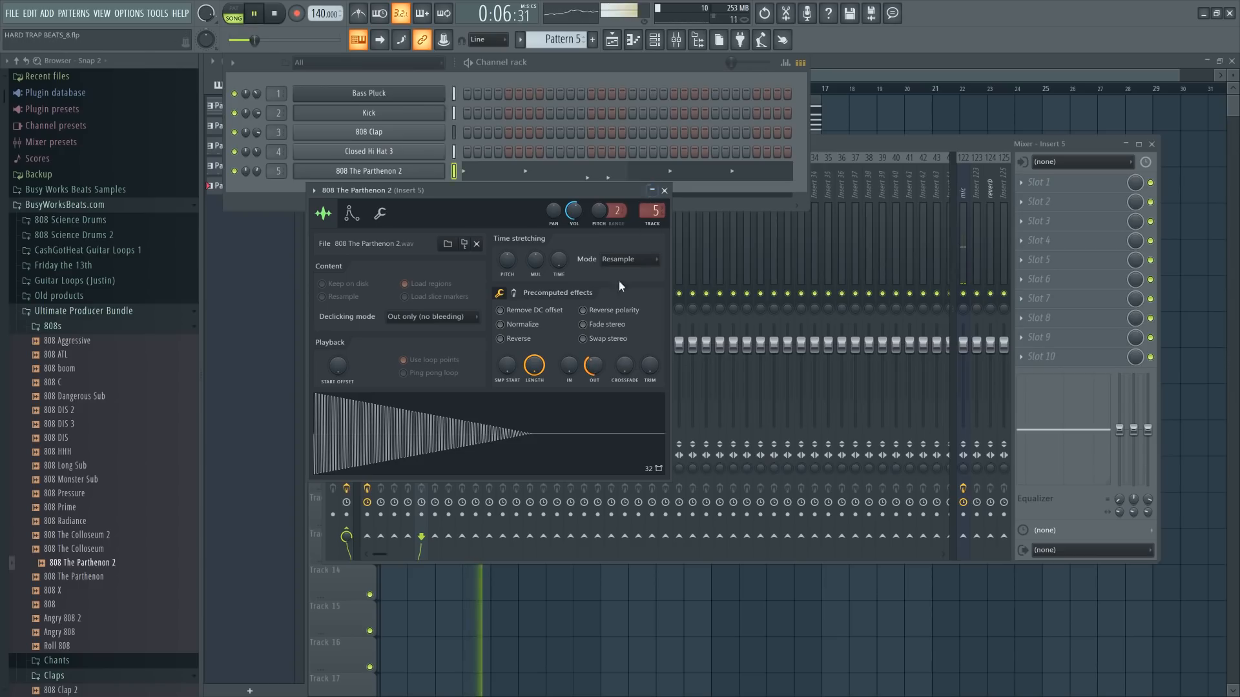
pyautogui.moveTo(592, 372); pyautogui.dragTo(592, 356)
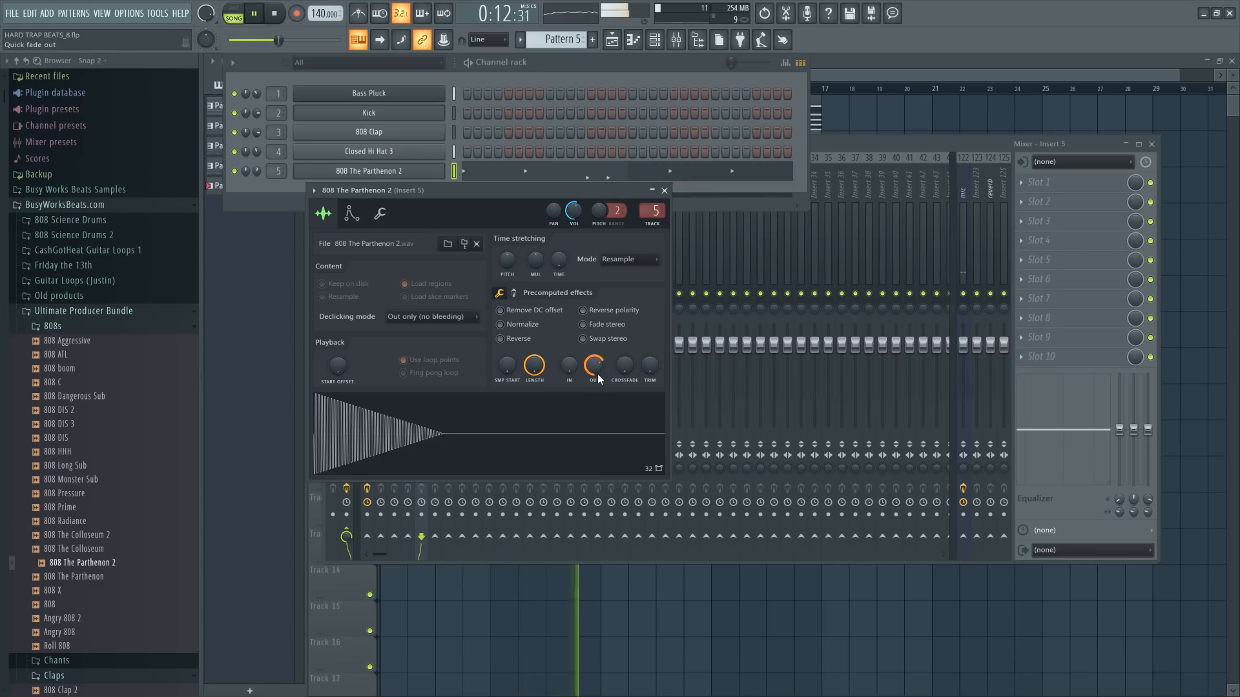
pyautogui.moveTo(598, 374); pyautogui.dragTo(592, 365)
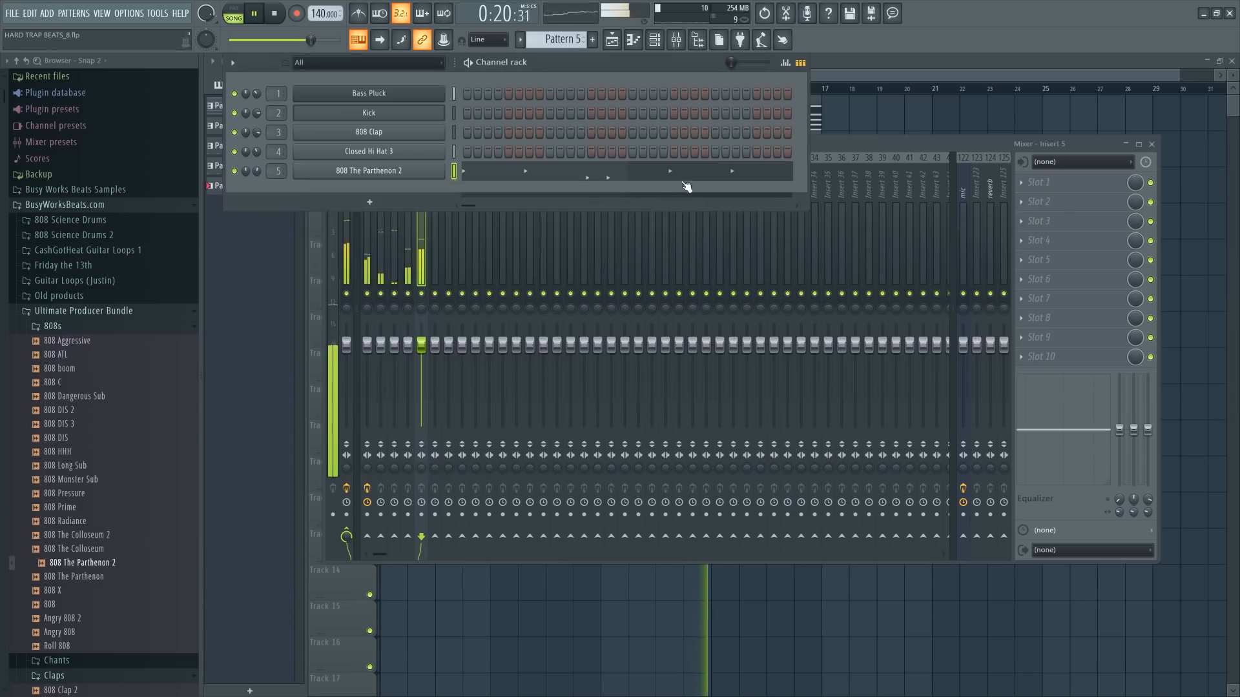
pyautogui.click(663, 190)
pyautogui.click(885, 135)
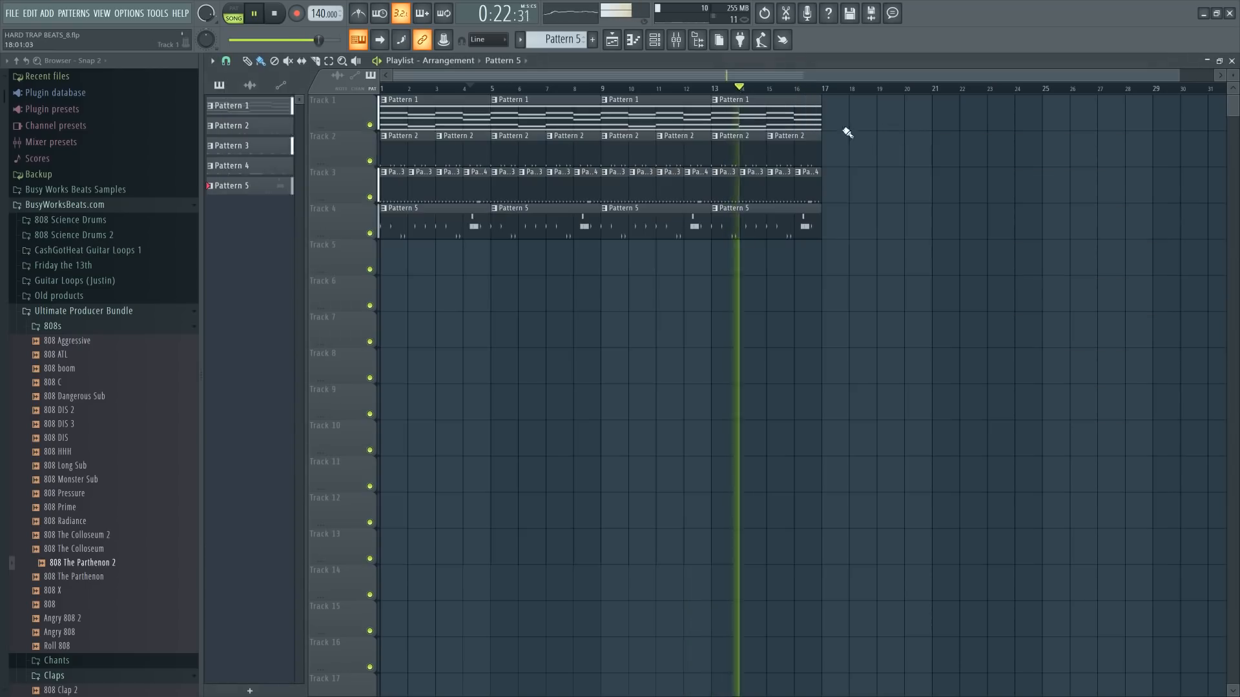
# - Restart the song from the beginning and delete the first two Pattern 5 clips from Track 4
pyautogui.click(276, 20)
pyautogui.press('space')
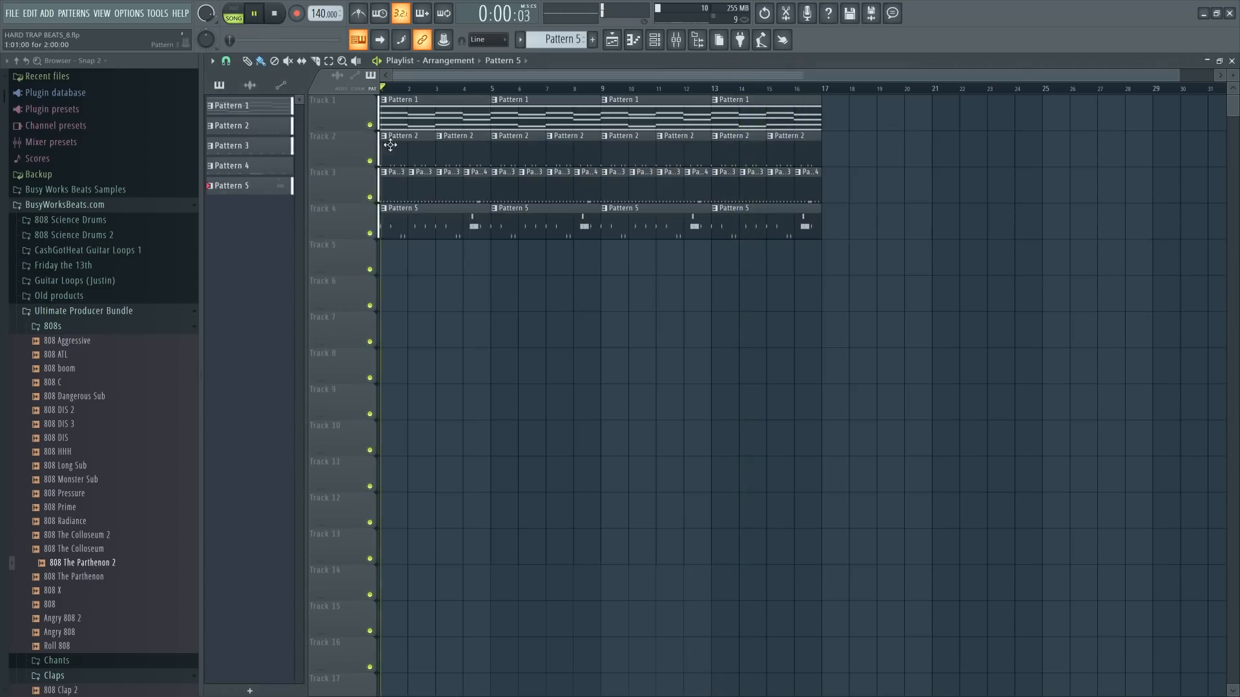
pyautogui.rightClick(471, 218)
pyautogui.rightClick(499, 220)
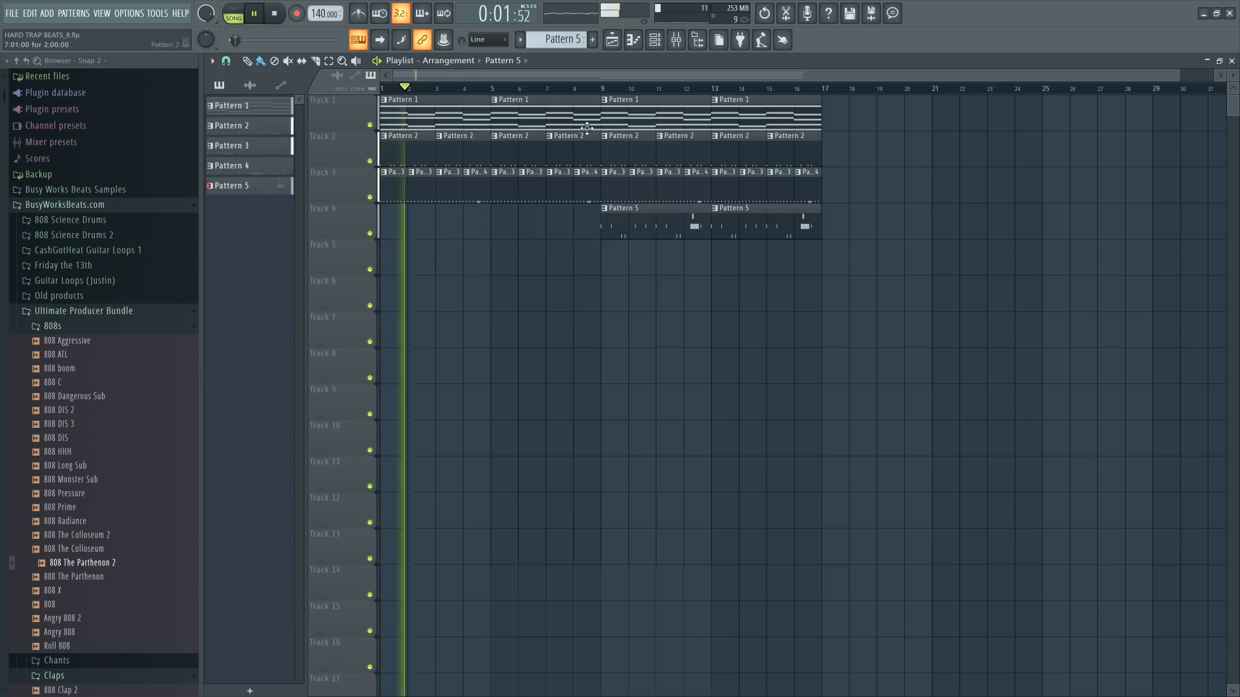
# - Stop playback, copy the 808 line into a new Pattern 6 and place it on Track 4 at bar 1
pyautogui.click(655, 41)
pyautogui.press('space')
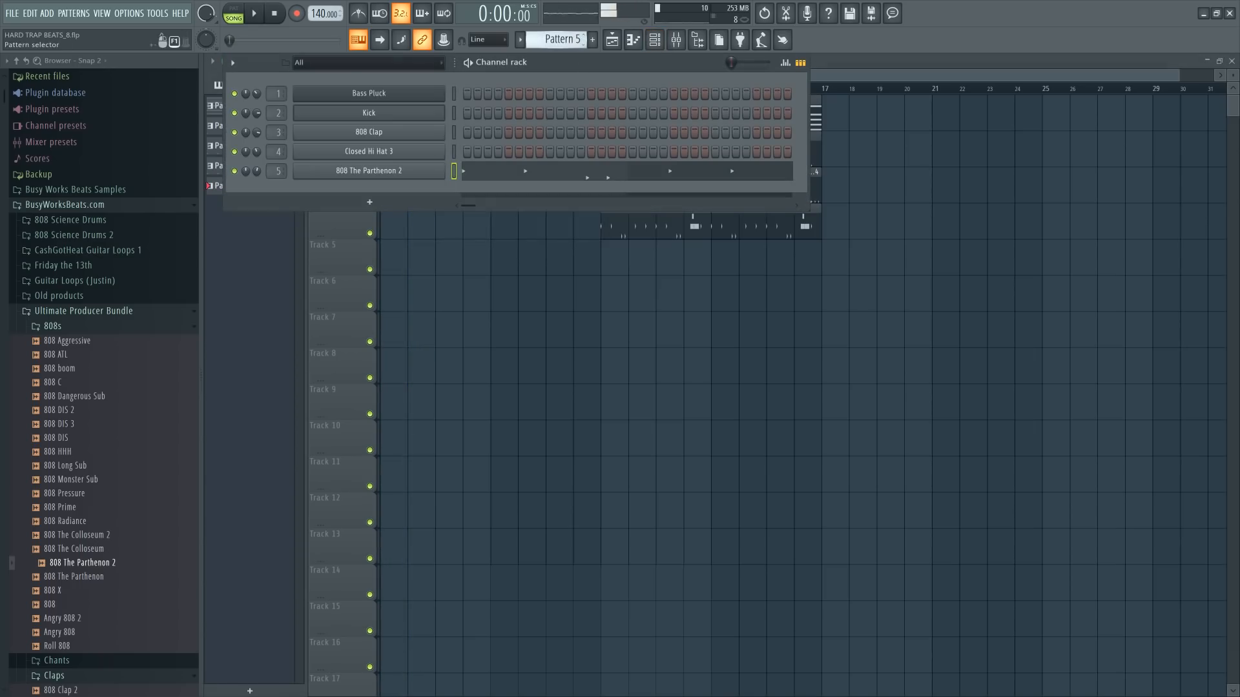
pyautogui.click(518, 42)
pyautogui.click(603, 172)
pyautogui.click(395, 227)
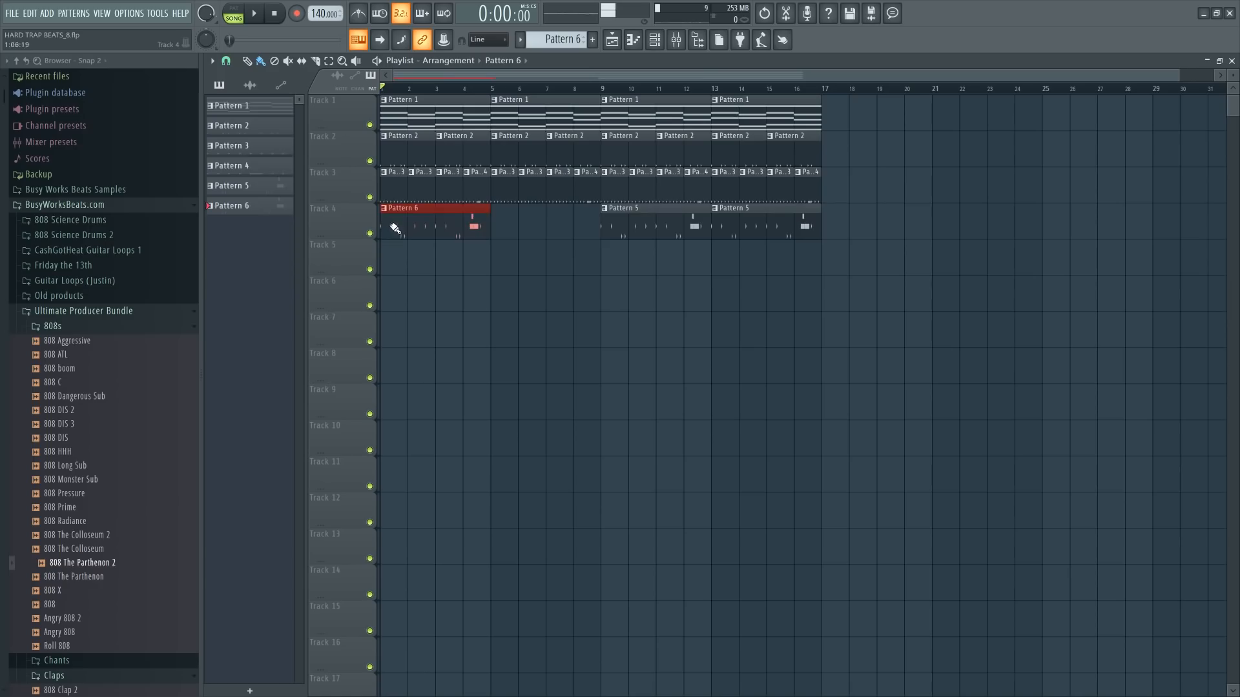
# - Thin out Pattern 6's 808 line by deleting notes in bars 1 and 3 plus the F5 slide and following D#5 in bar 4
pyautogui.click(660, 40)
pyautogui.click(499, 176)
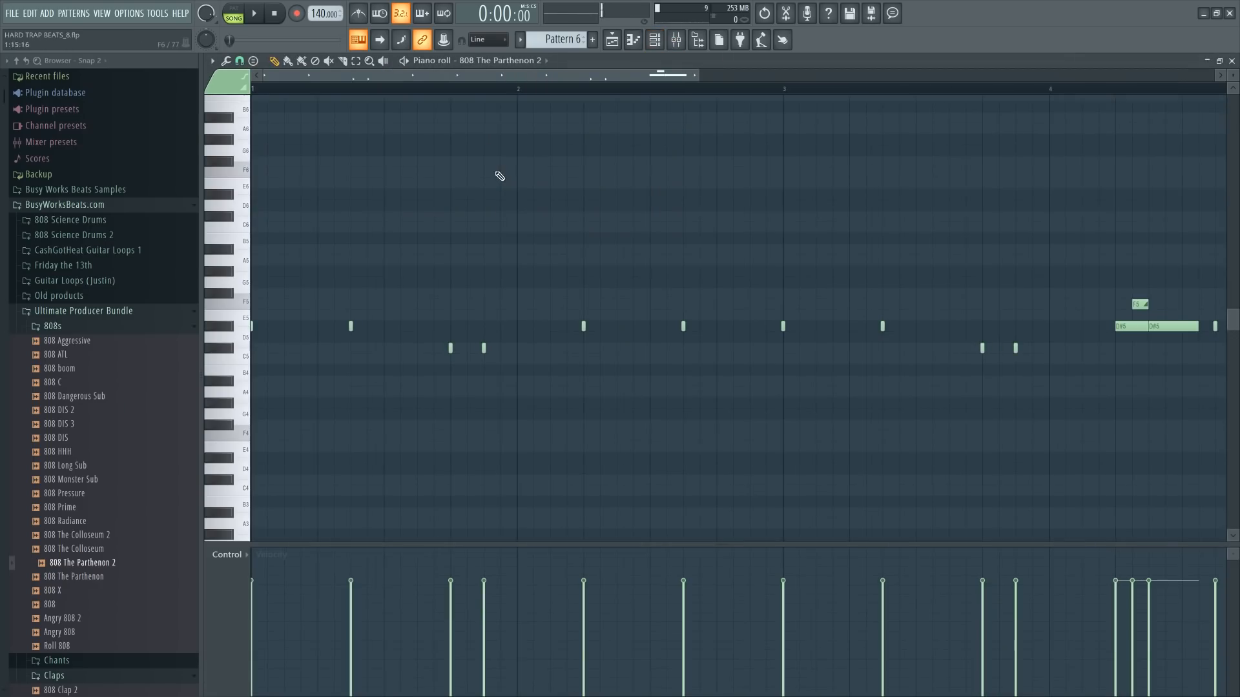
pyautogui.press('space')
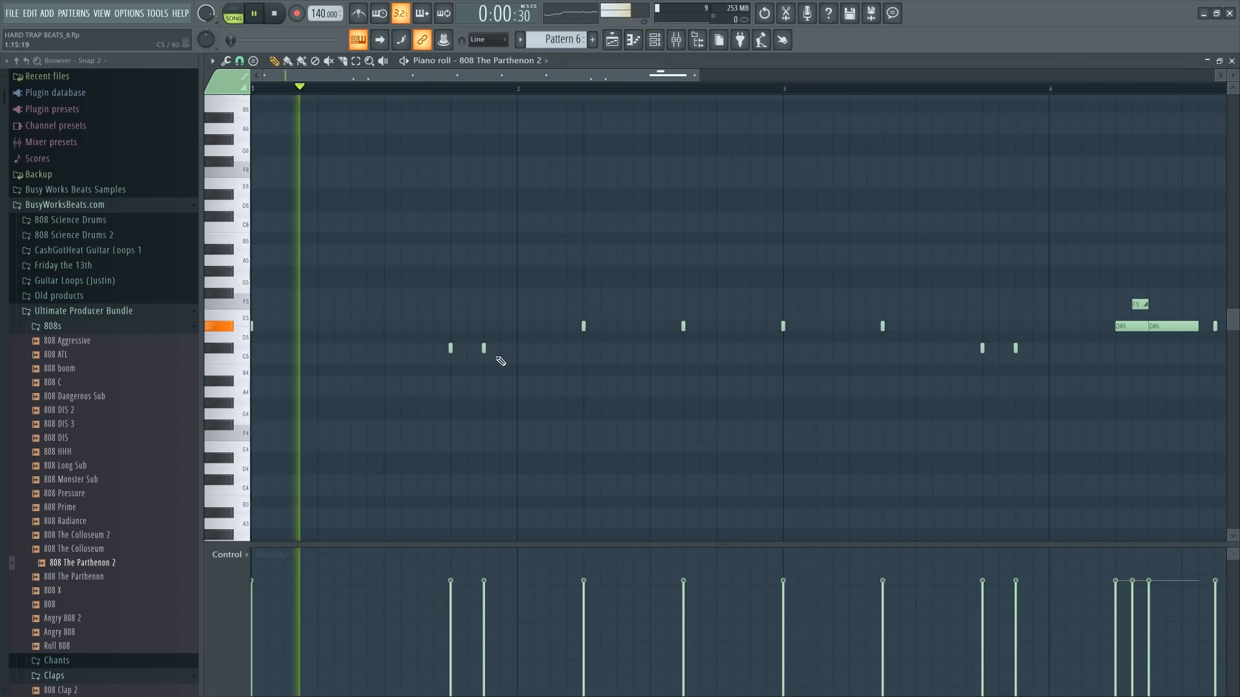
pyautogui.scroll(-2, 554, 97)
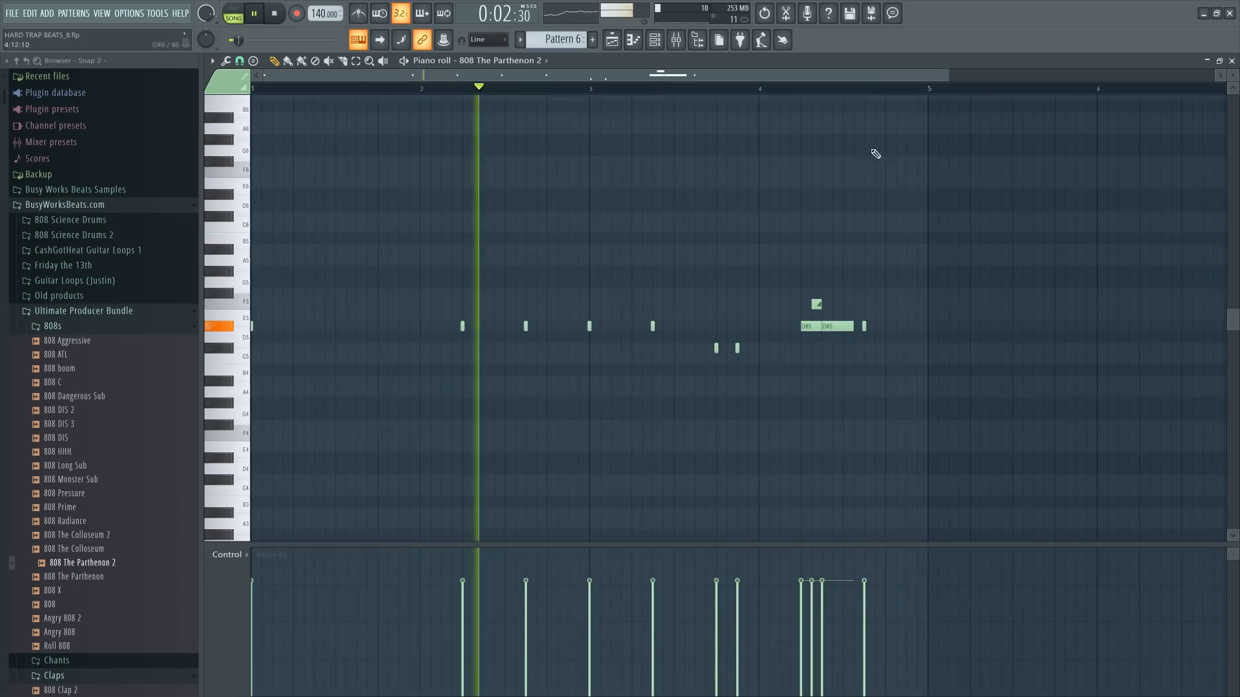
pyautogui.rightClick(652, 326)
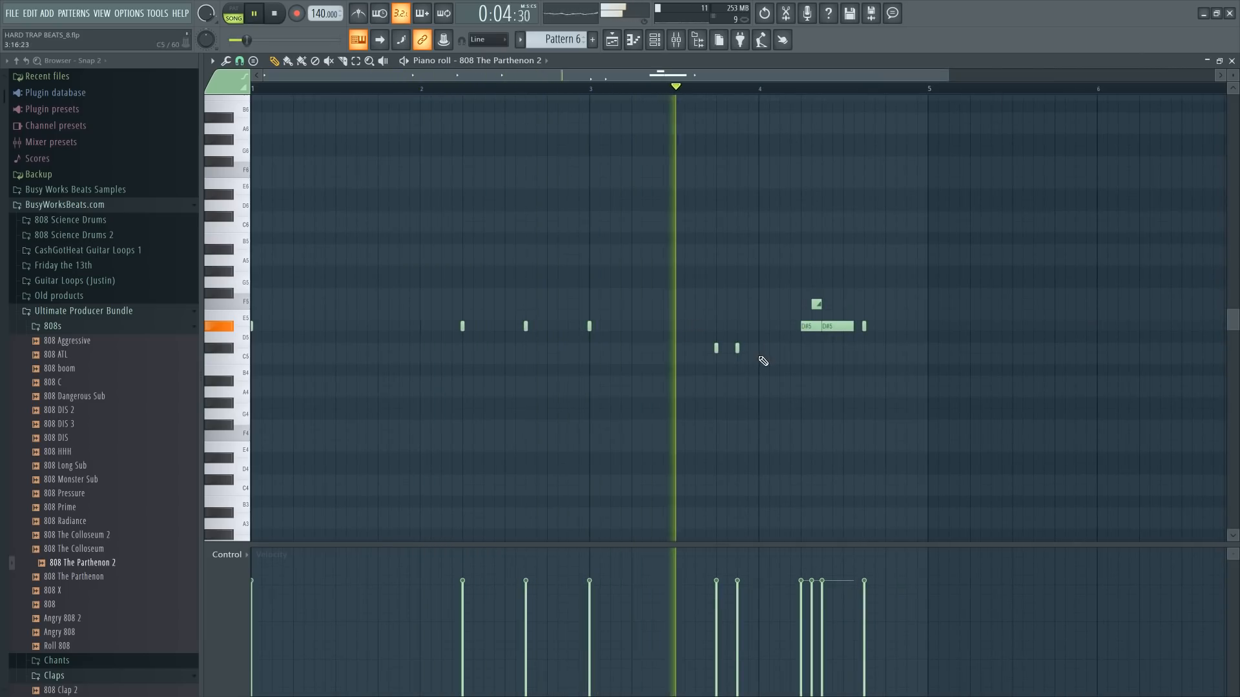
pyautogui.rightClick(815, 303)
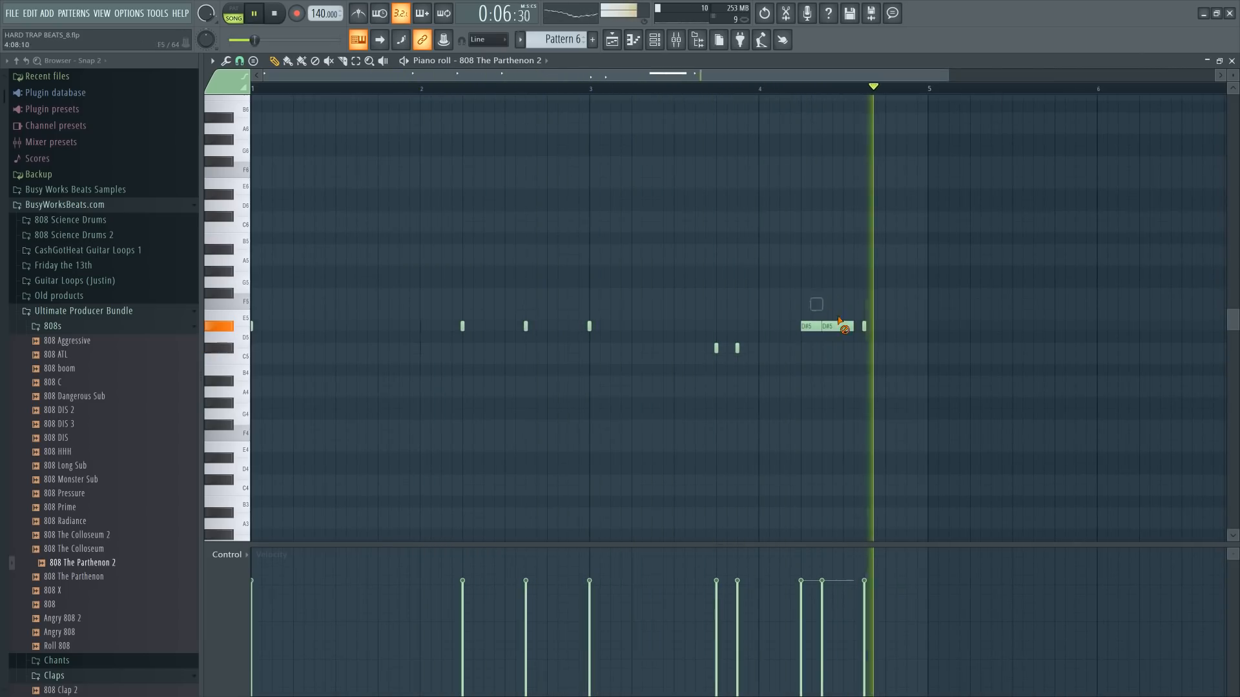
pyautogui.rightClick(844, 326)
# - Switch back to Pattern 5 with the song playing and return to the playlist
pyautogui.press('space')
pyautogui.moveTo(563, 40); pyautogui.dragTo(562, 47)
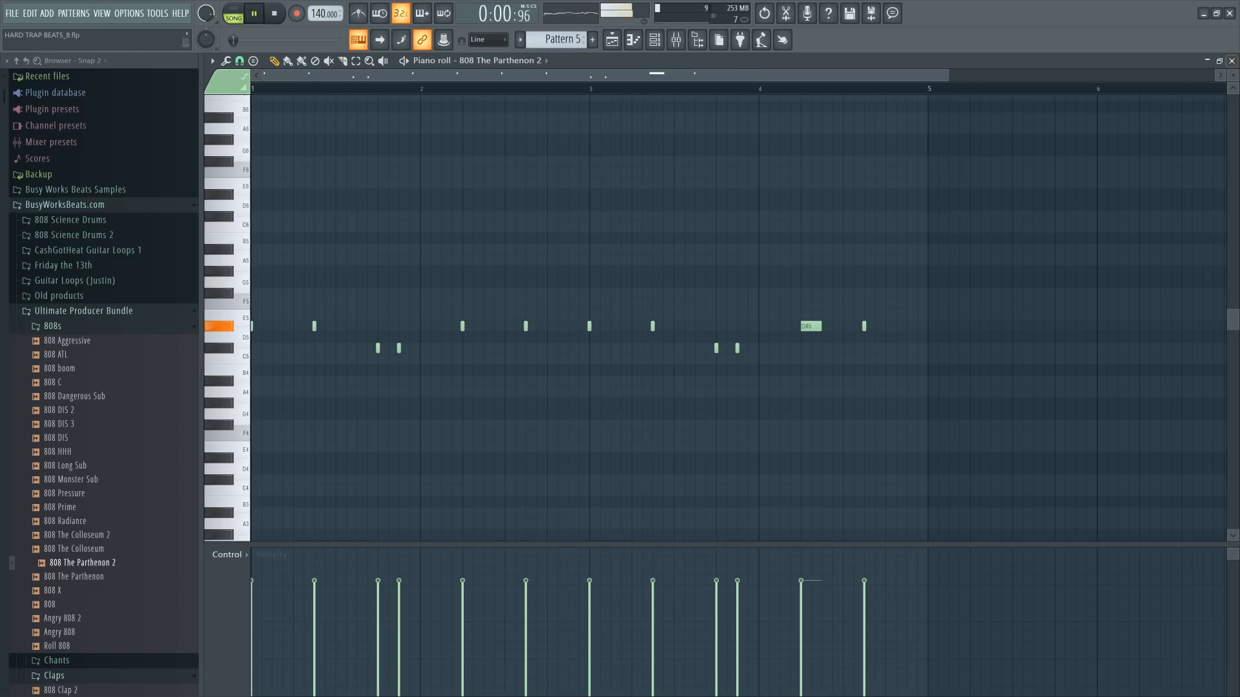
pyautogui.click(1231, 61)
pyautogui.rightClick(1158, 132)
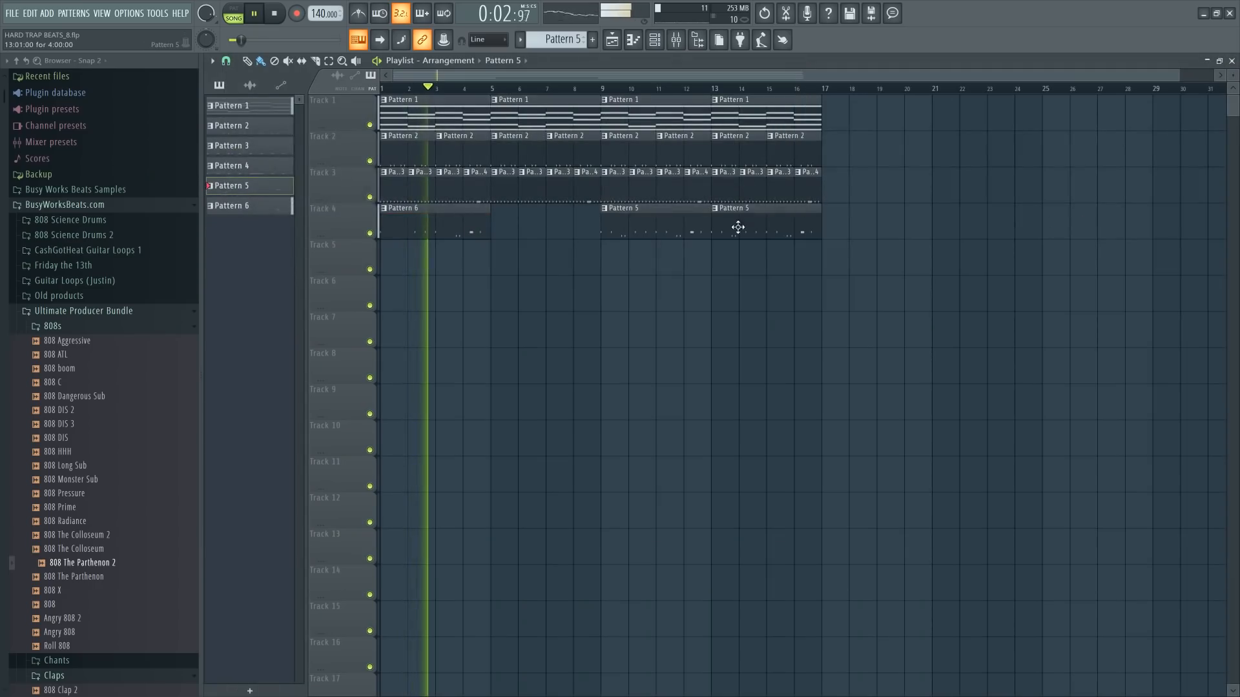
# - Review the time-shift and arpeggiator settings of the Closed Hi Hat 3 and Bass Pluck channels
pyautogui.click(654, 40)
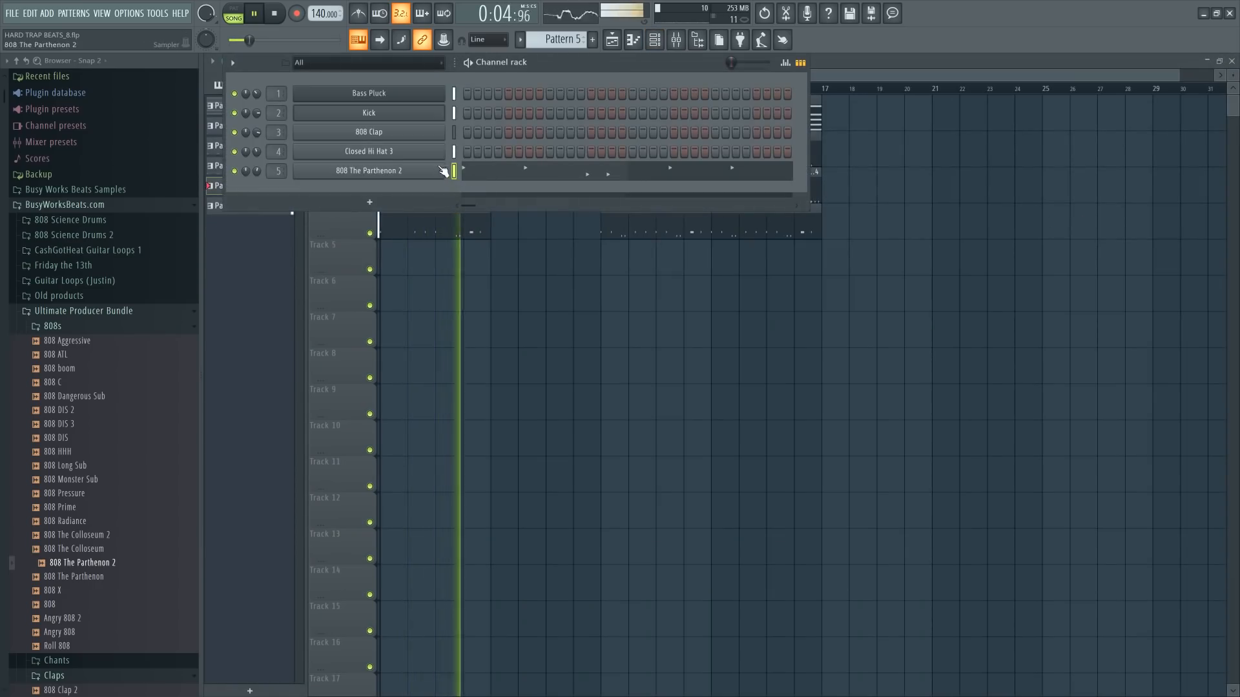
pyautogui.click(379, 156)
pyautogui.click(363, 197)
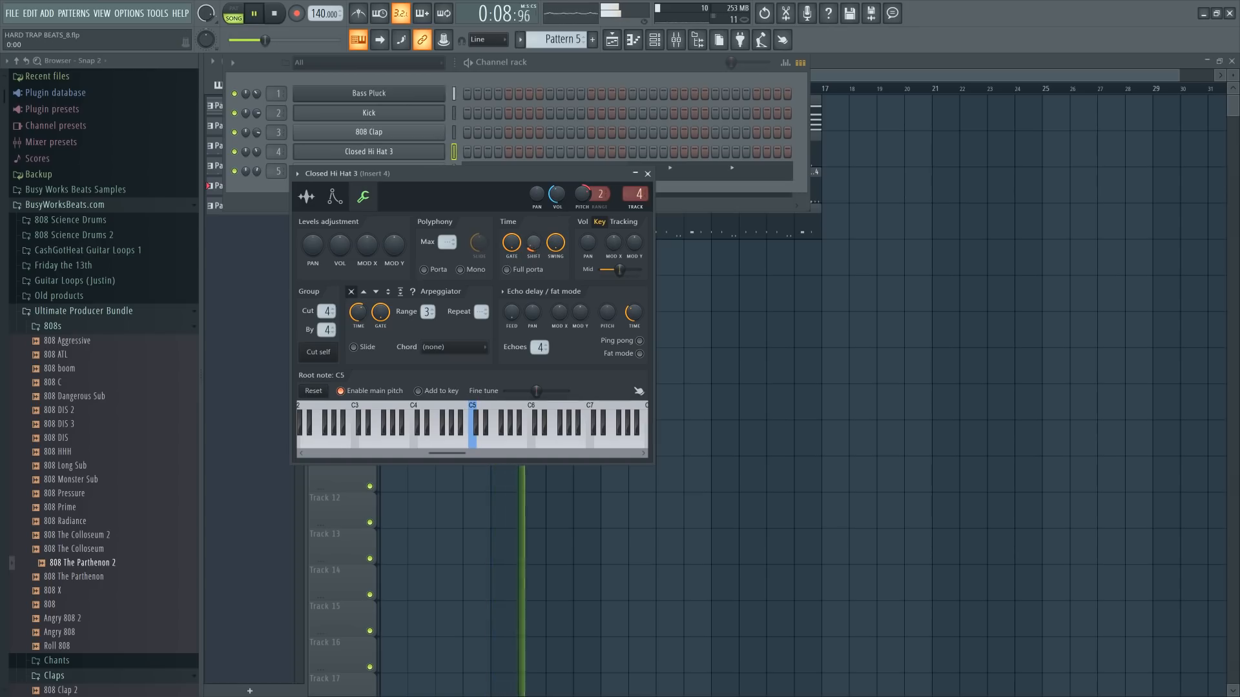
pyautogui.click(405, 94)
pyautogui.press('space')
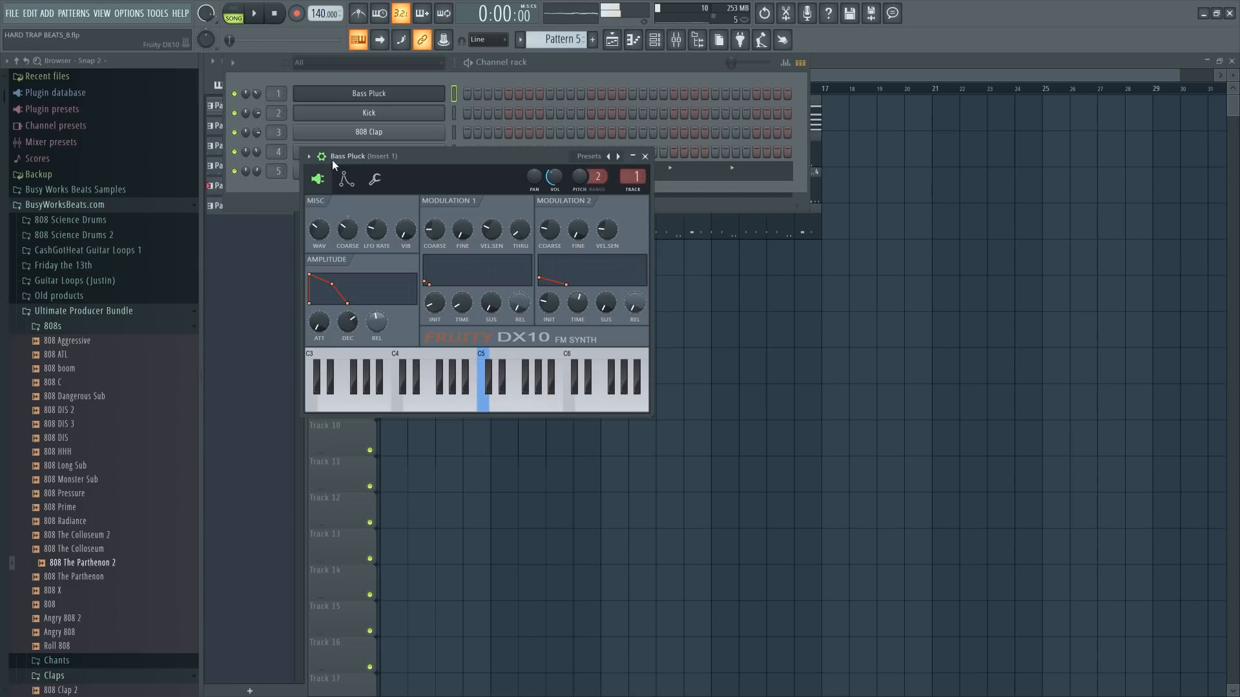
pyautogui.click(325, 159)
pyautogui.click(376, 183)
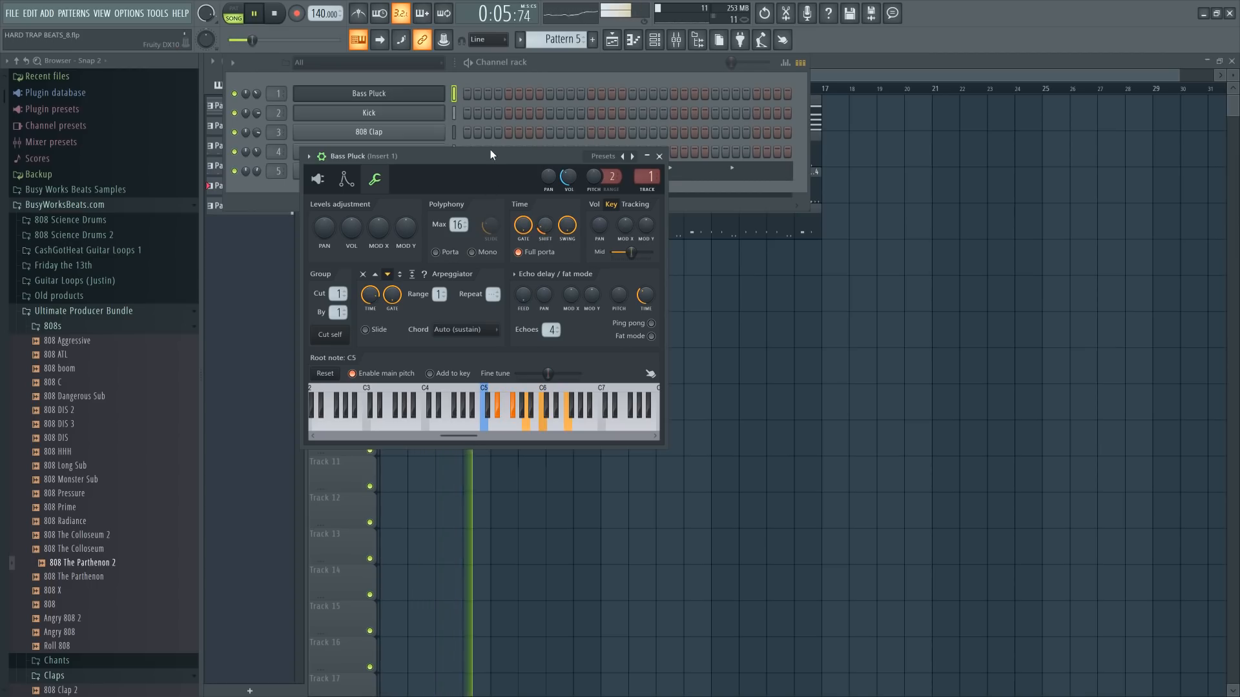
pyautogui.moveTo(490, 155); pyautogui.dragTo(610, 168)
# - Recheck the Closed Hi Hat 3 time shift, inspect the Kick channel's sample settings and open the mixer
pyautogui.click(369, 151)
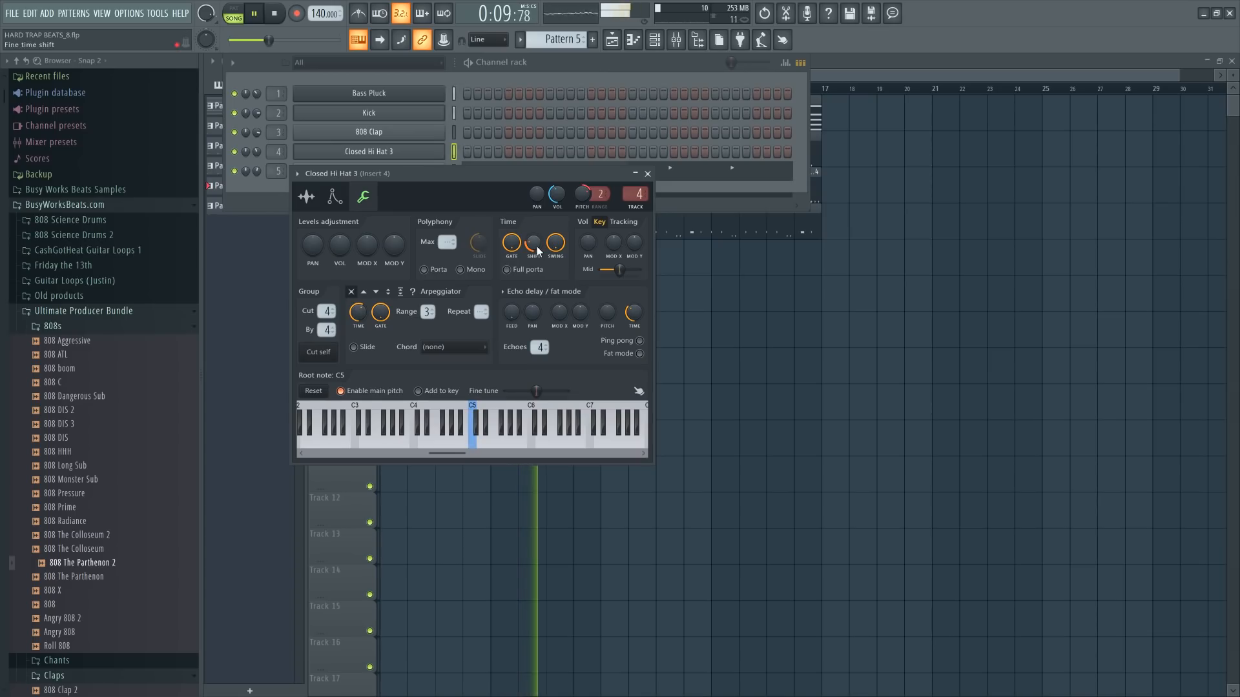
pyautogui.click(648, 173)
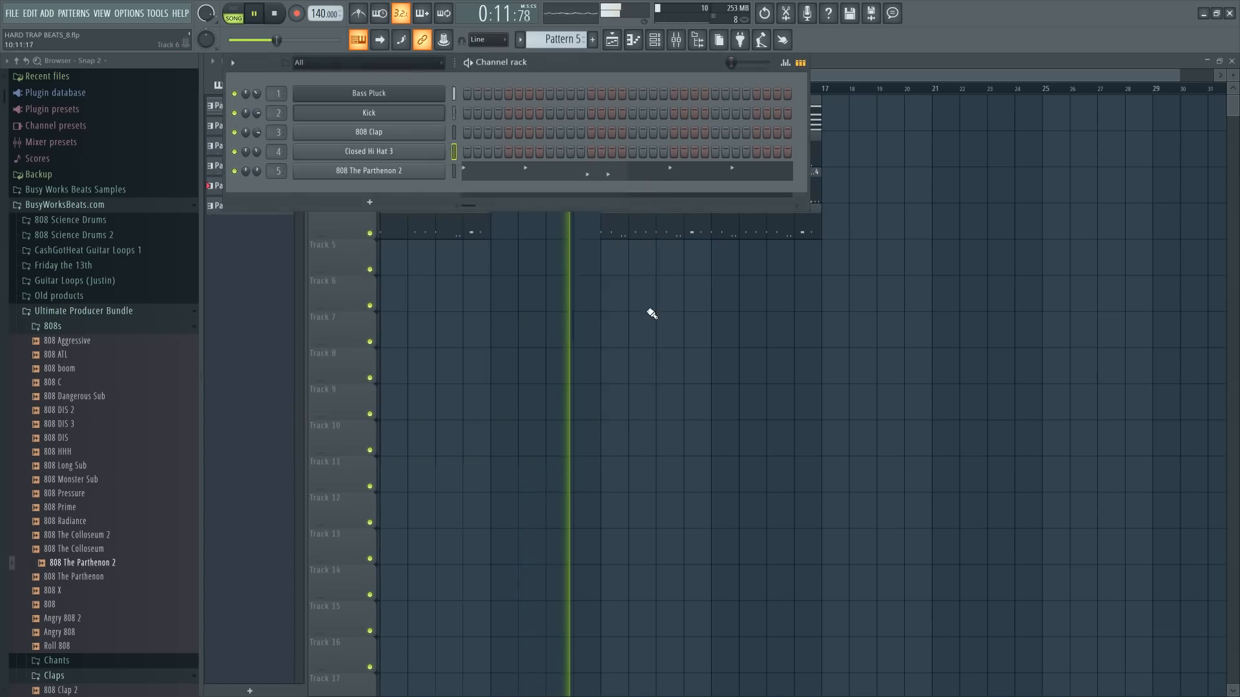
pyautogui.click(361, 113)
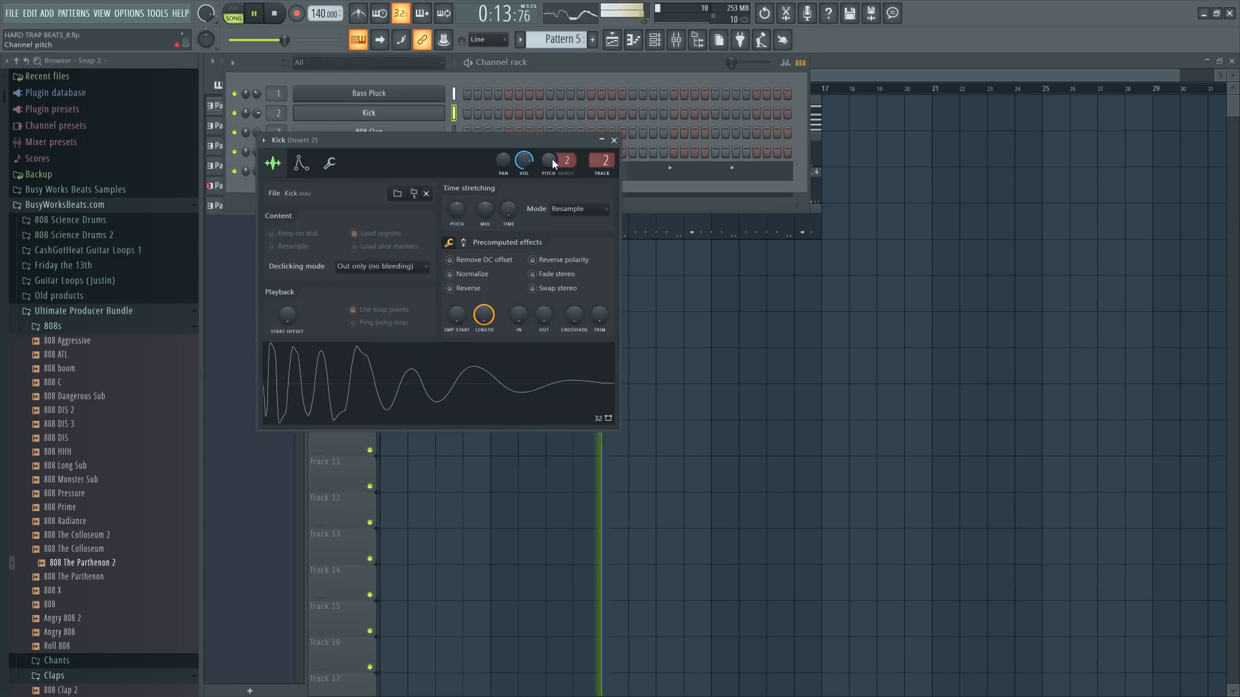
pyautogui.click(675, 39)
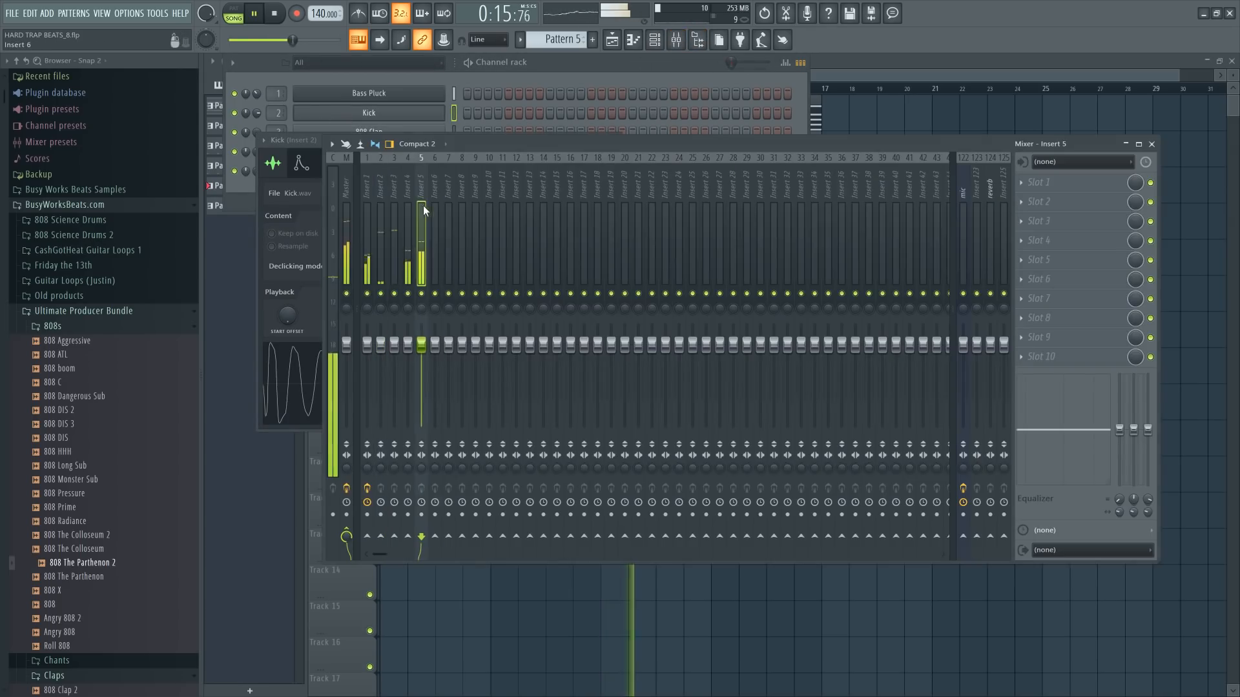
# - Lower the Insert 5 fader slightly during playback and select the Pattern 6 clip at bar 5 on playlist Track 4
pyautogui.moveTo(422, 327); pyautogui.dragTo(423, 337)
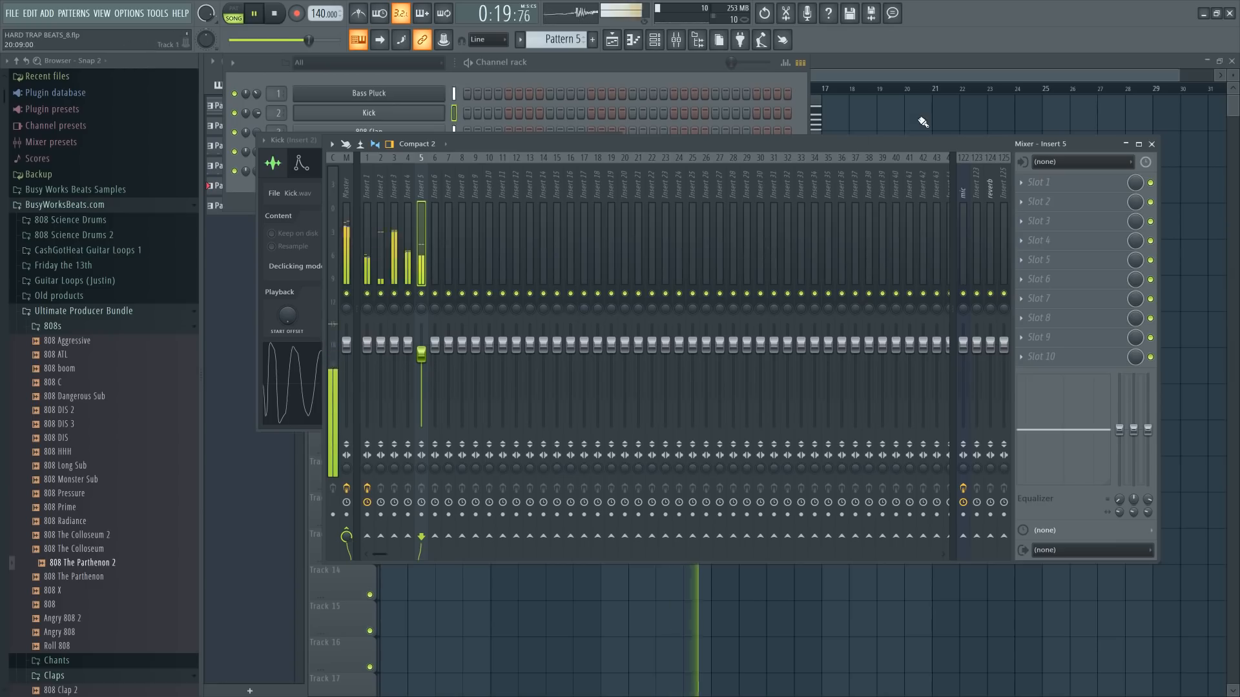
pyautogui.press('F12')
pyautogui.moveTo(458, 234); pyautogui.dragTo(533, 222)
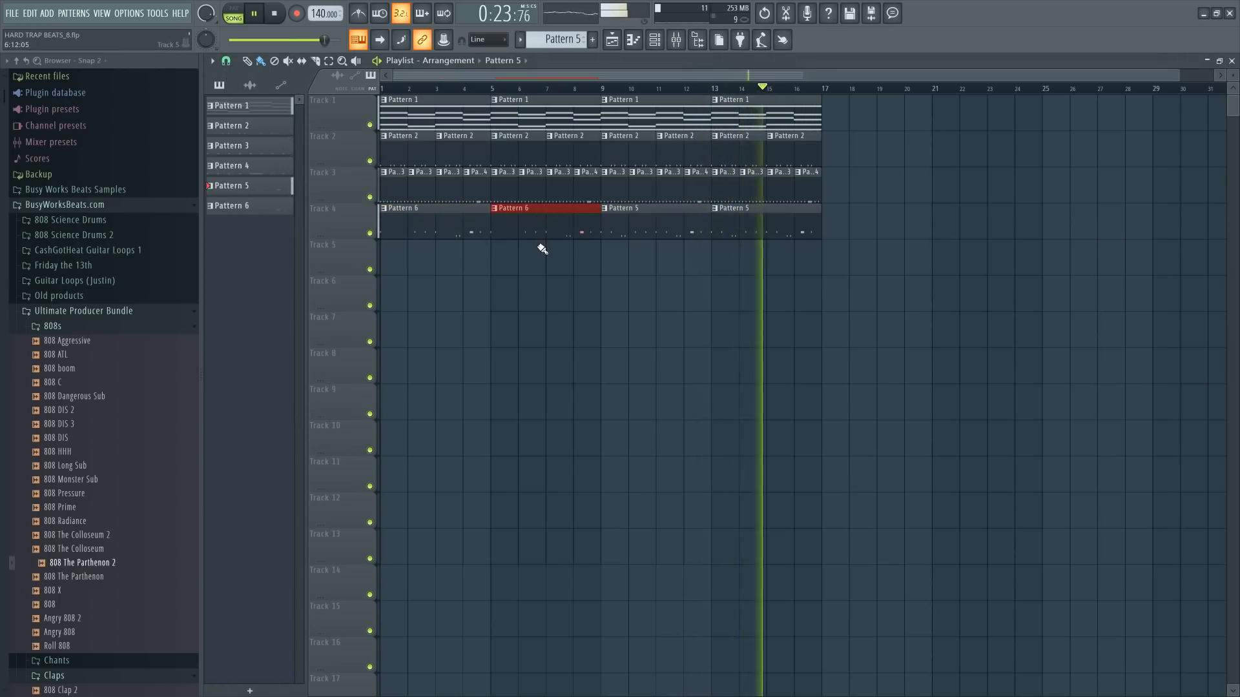
pyautogui.click(678, 40)
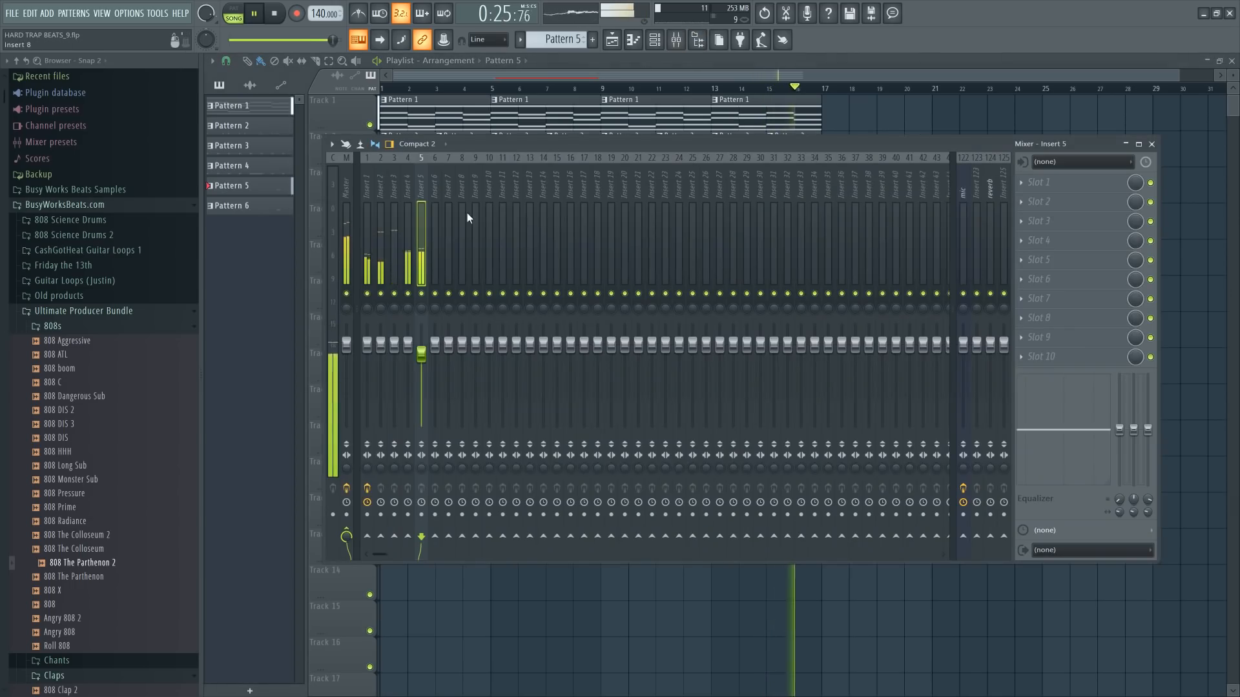
# - Stop playback and add a Fruity Soft Clipper to the first effect slot of Insert 2
pyautogui.click(388, 192)
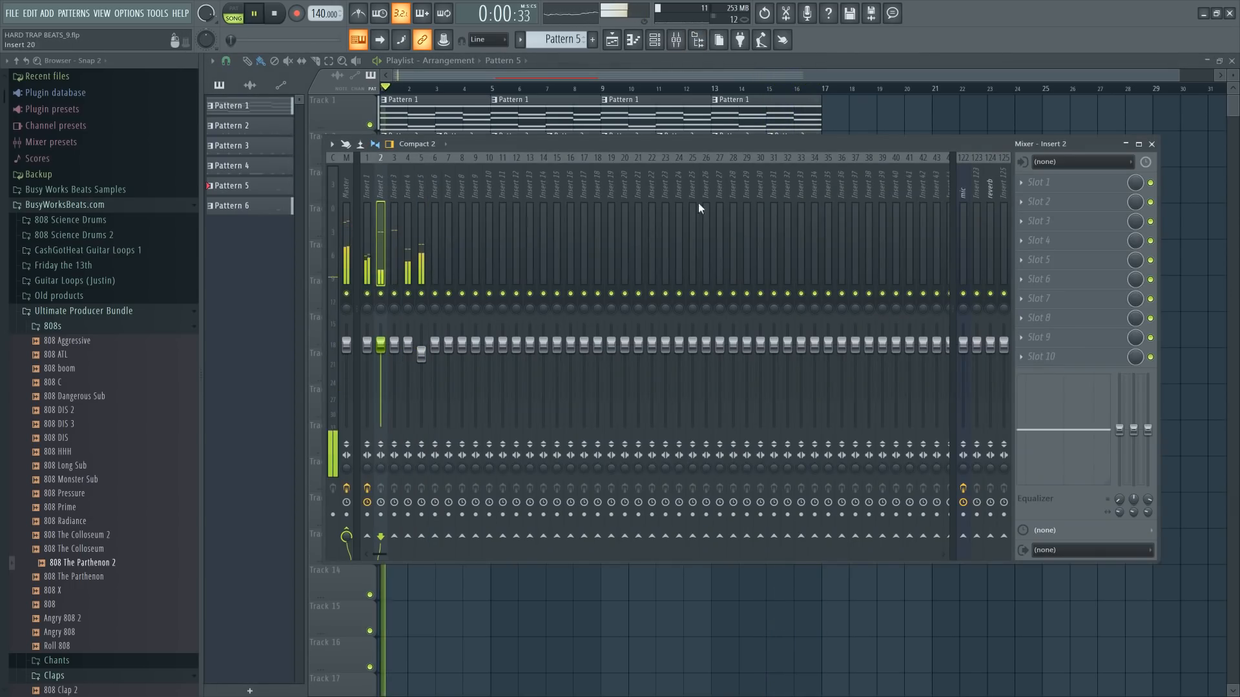
pyautogui.press('space')
pyautogui.click(1034, 184)
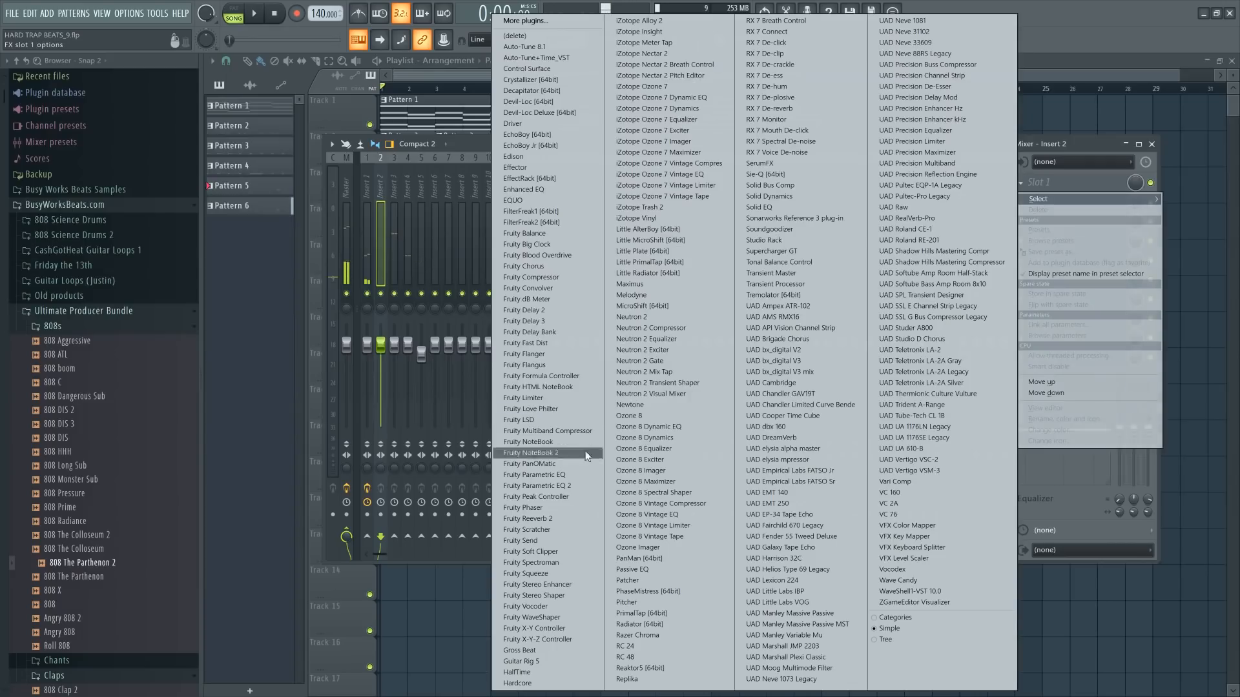
pyautogui.click(559, 551)
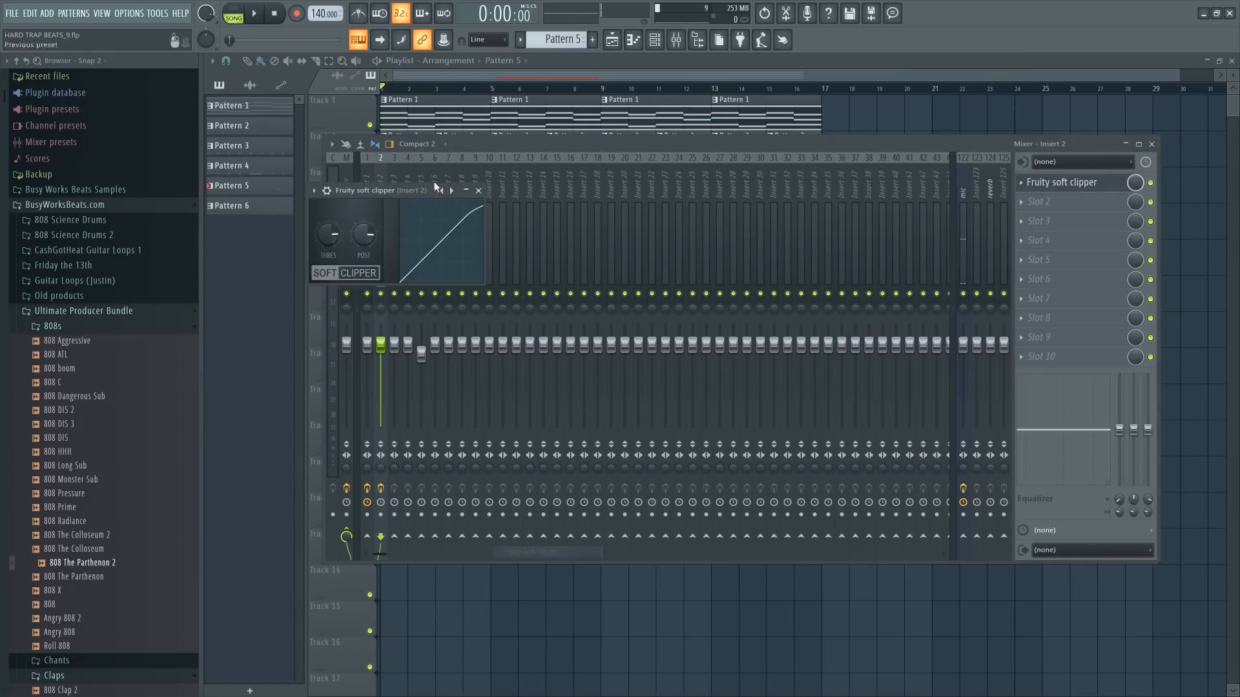
# - Raise the Kick channel's level-adjustment volume to 145% and lower the Insert 2 fader slightly during playback
pyautogui.click(656, 44)
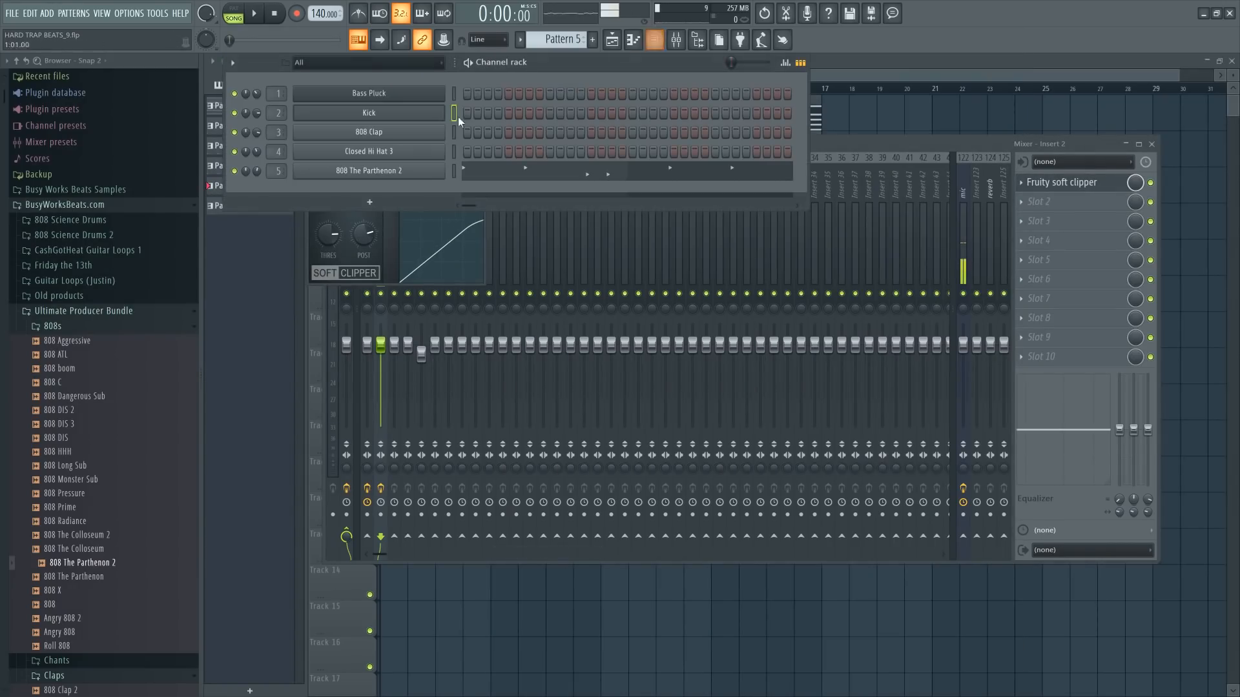
pyautogui.click(395, 120)
pyautogui.click(330, 164)
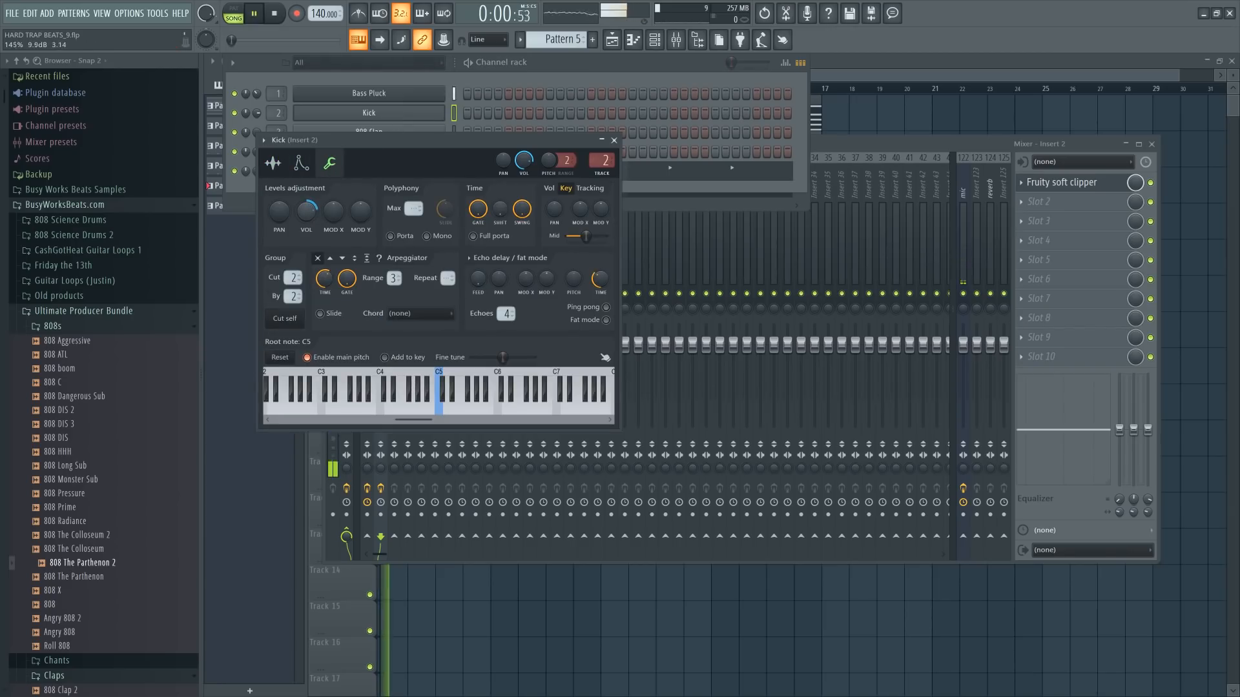
pyautogui.click(852, 141)
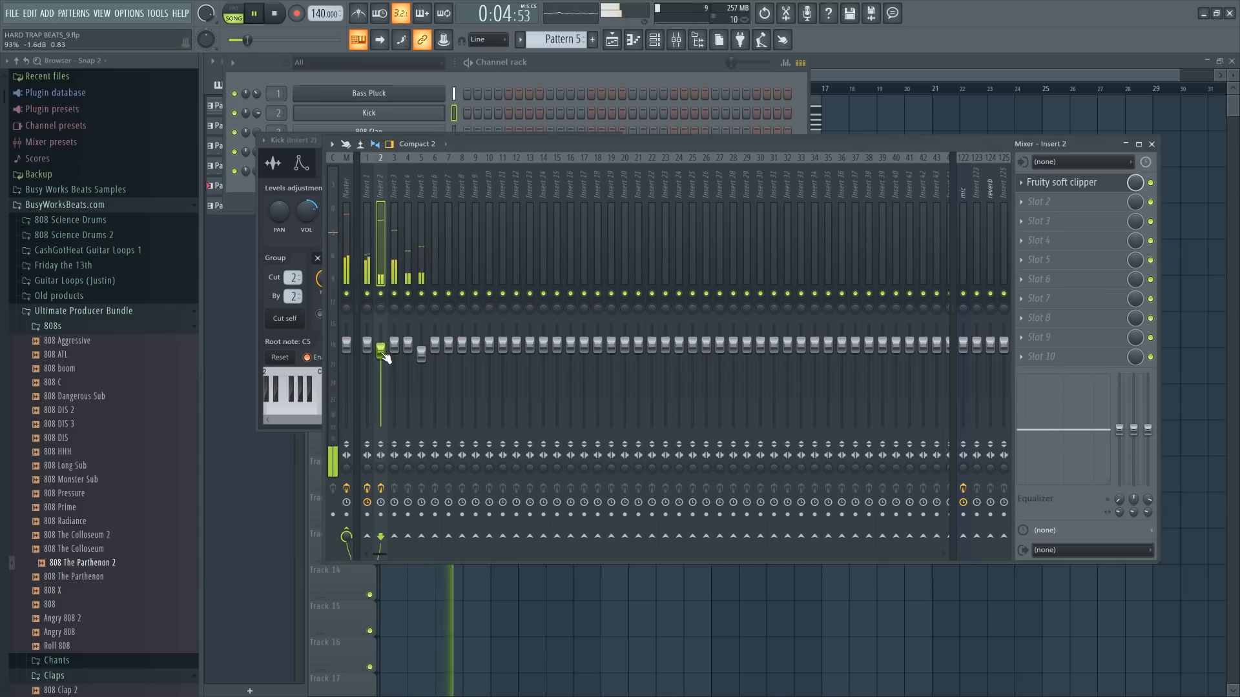
pyautogui.click(423, 184)
pyautogui.press('space')
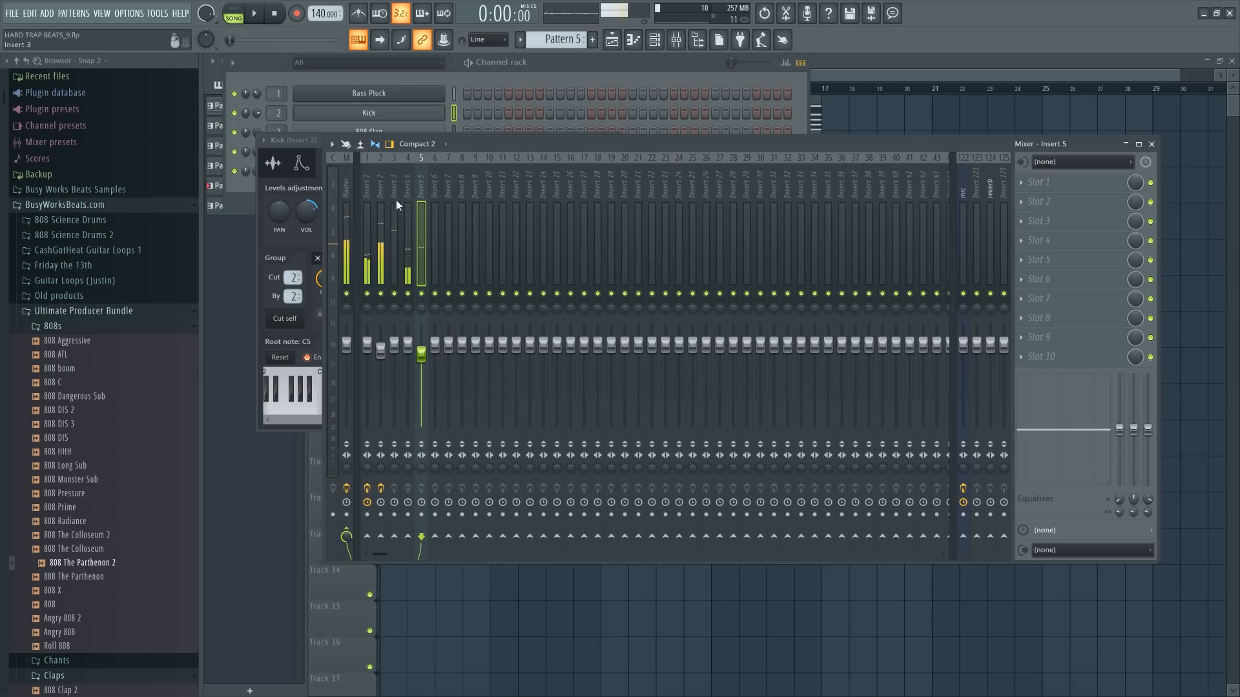
# - Rename mixer track Insert 6 as drums
pyautogui.click(382, 197)
pyautogui.click(423, 189)
pyautogui.click(430, 189)
pyautogui.doubleClick(427, 191)
pyautogui.click(428, 180)
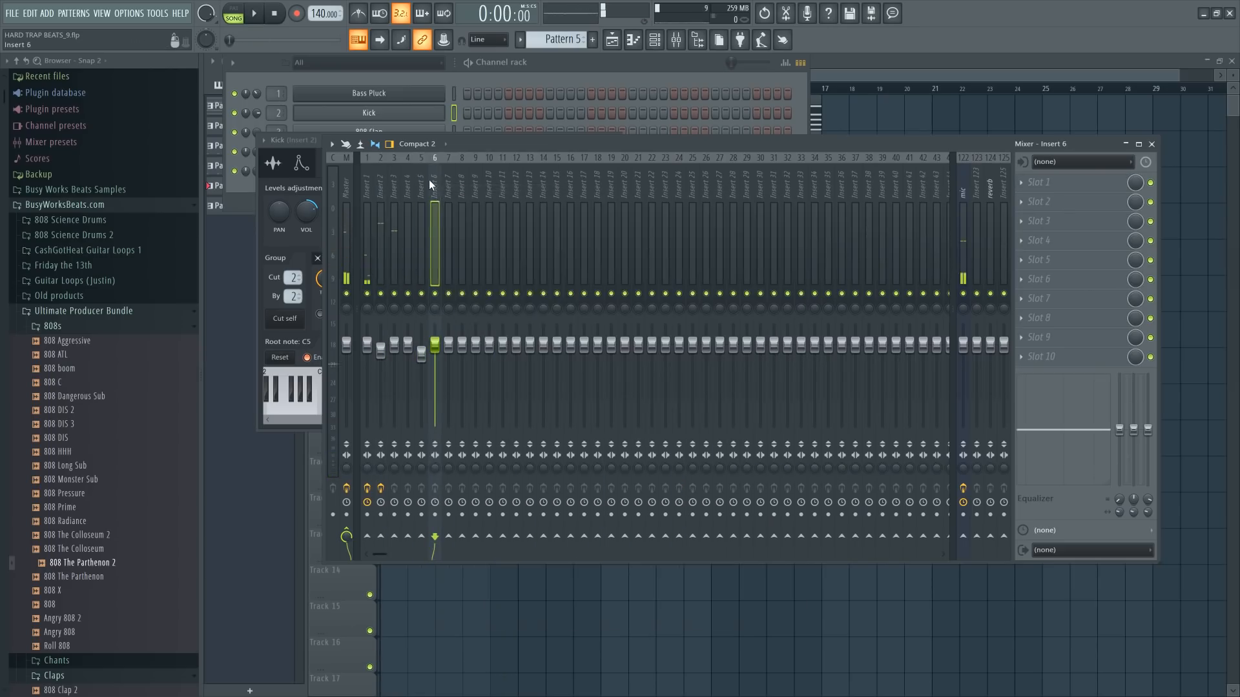
pyautogui.rightClick(429, 179)
pyautogui.click(462, 169)
pyautogui.write('dr')
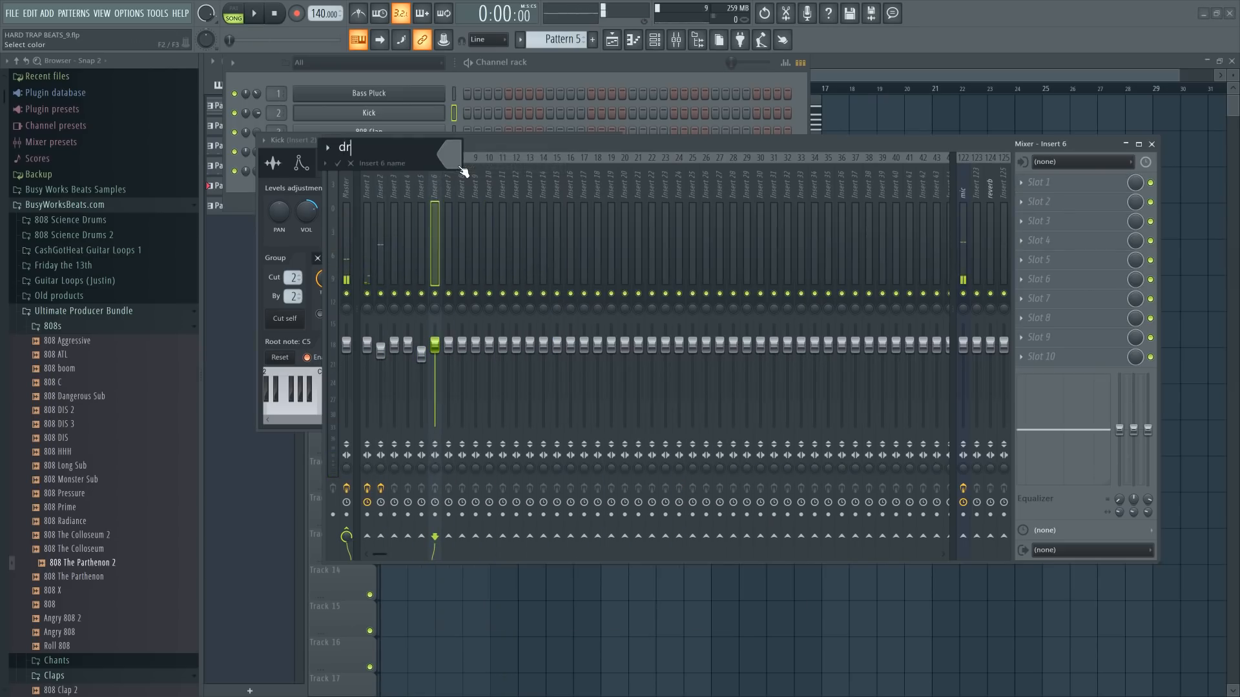
pyautogui.write('ums')
pyautogui.press('Return')
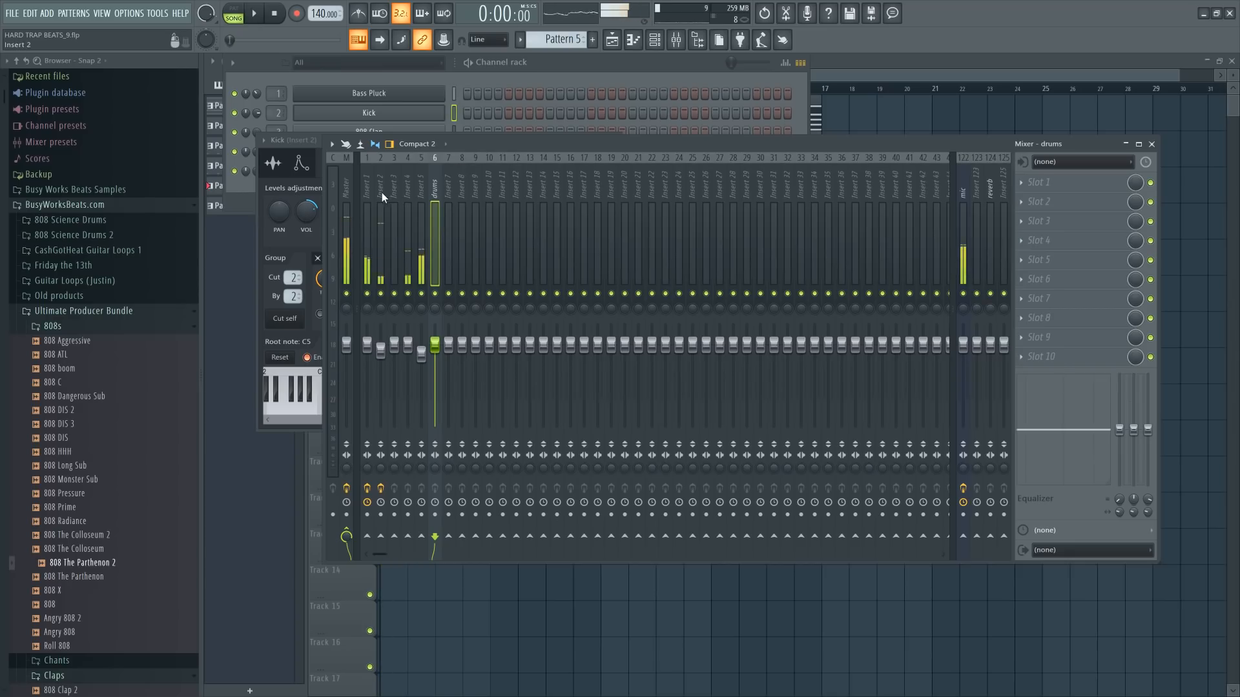
# - Select mixer tracks Insert 2 to Insert 4 and route them only to the drums track
pyautogui.moveTo(382, 192); pyautogui.dragTo(397, 191)
pyautogui.press('space')
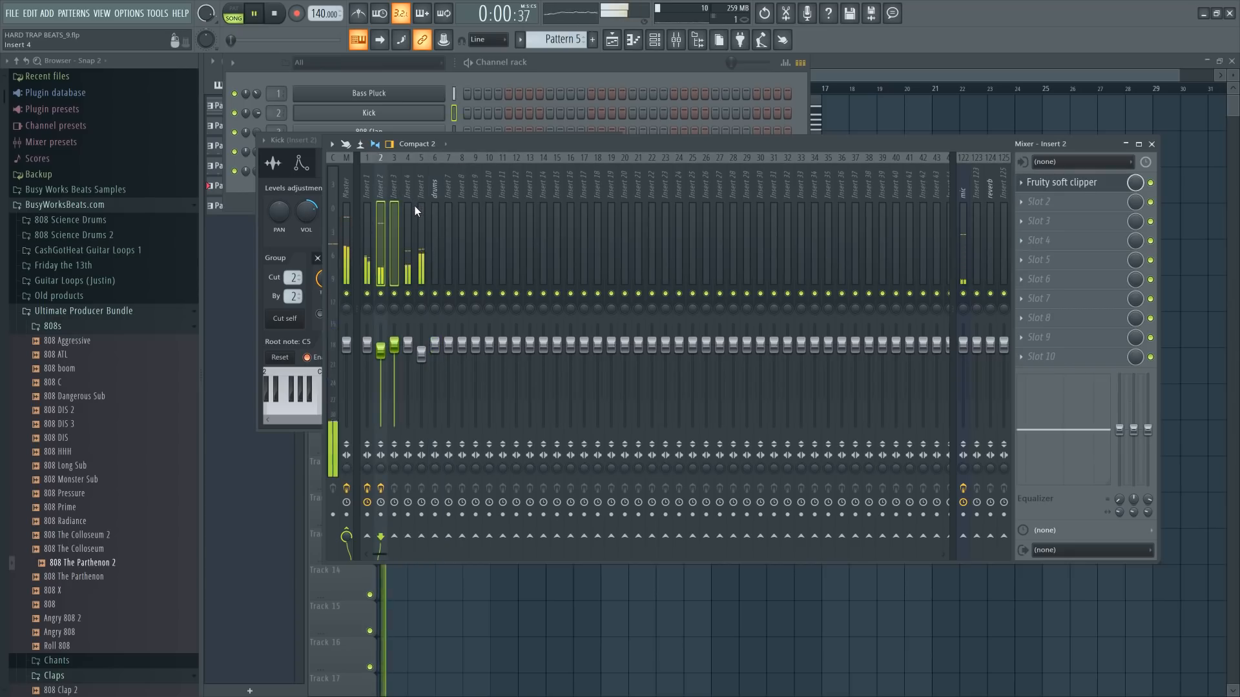
pyautogui.keyDown('ctrl'); pyautogui.click(410, 203); pyautogui.keyUp('ctrl')
pyautogui.press('space')
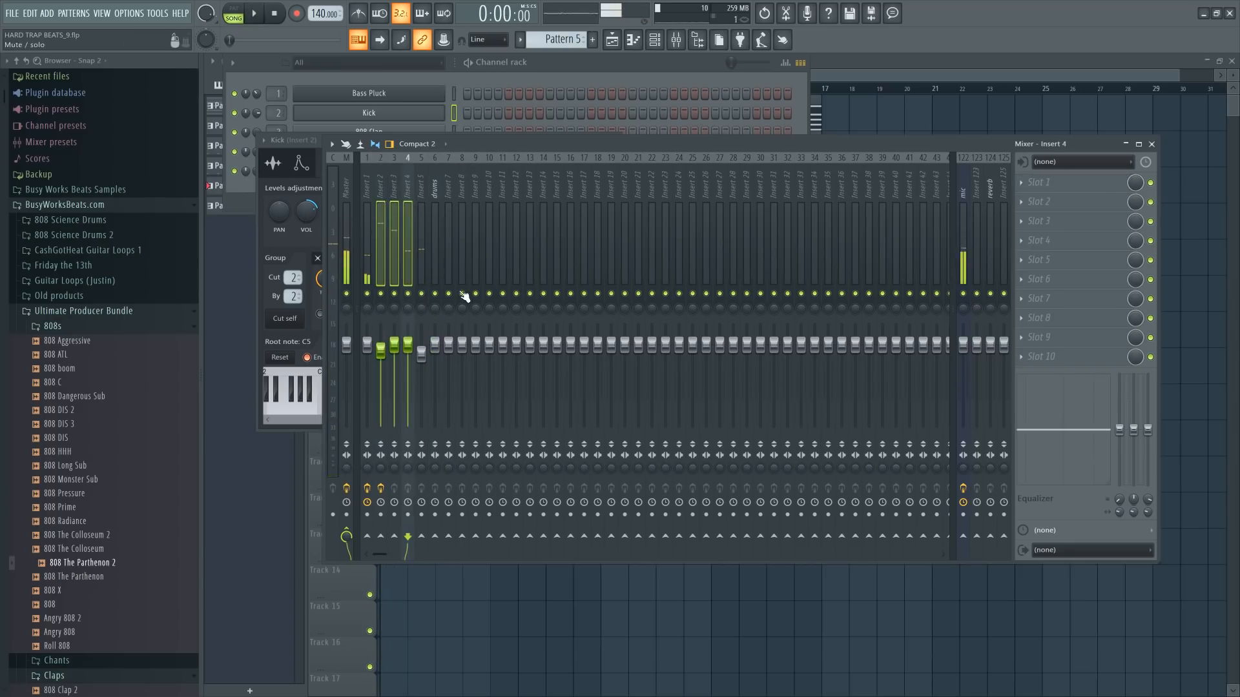
pyautogui.press('space')
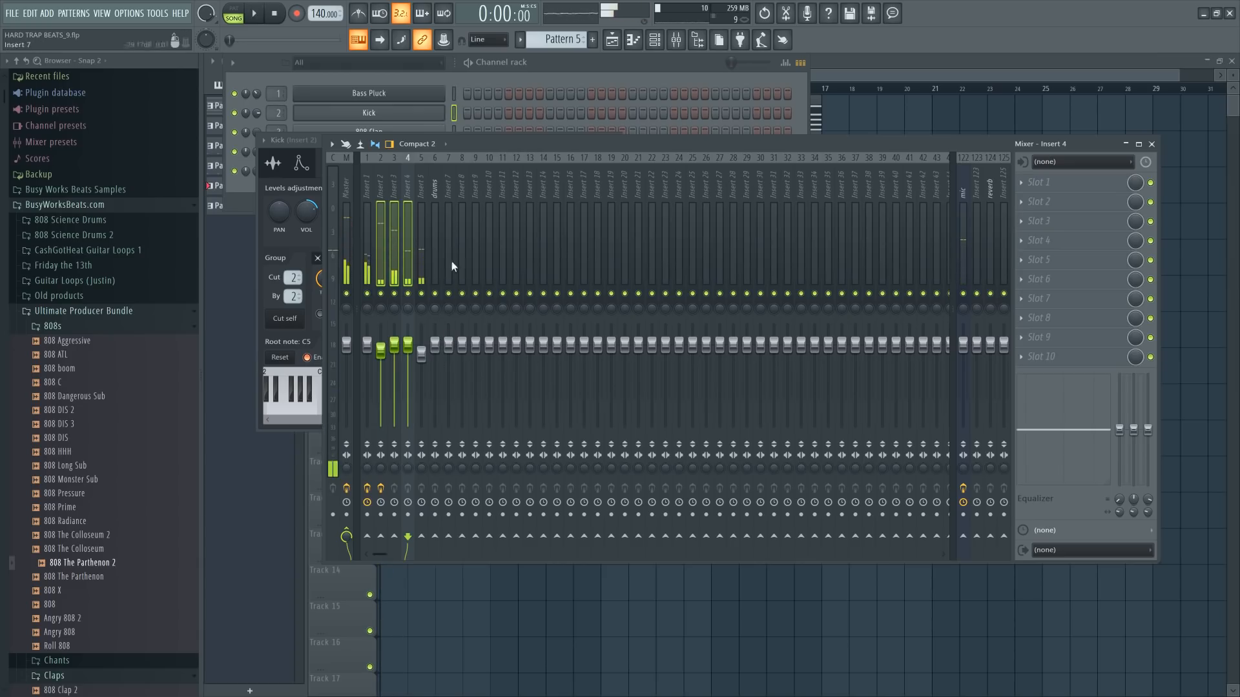
pyautogui.press('space')
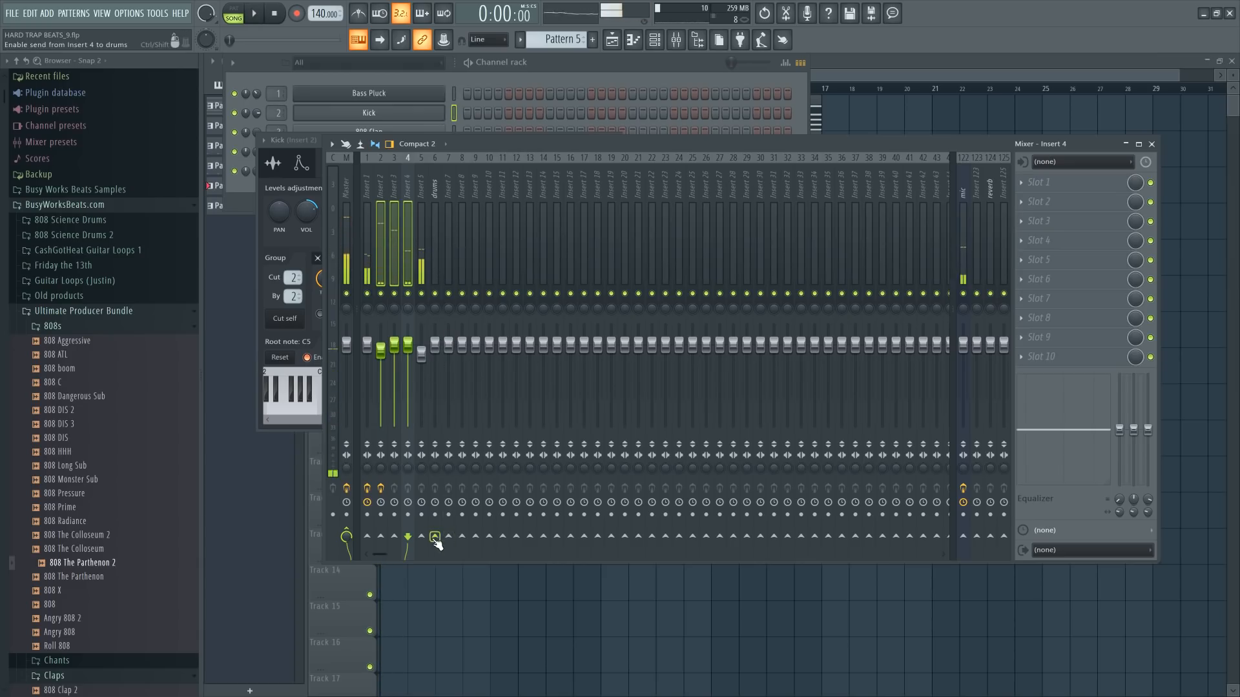
pyautogui.rightClick(435, 538)
pyautogui.click(464, 554)
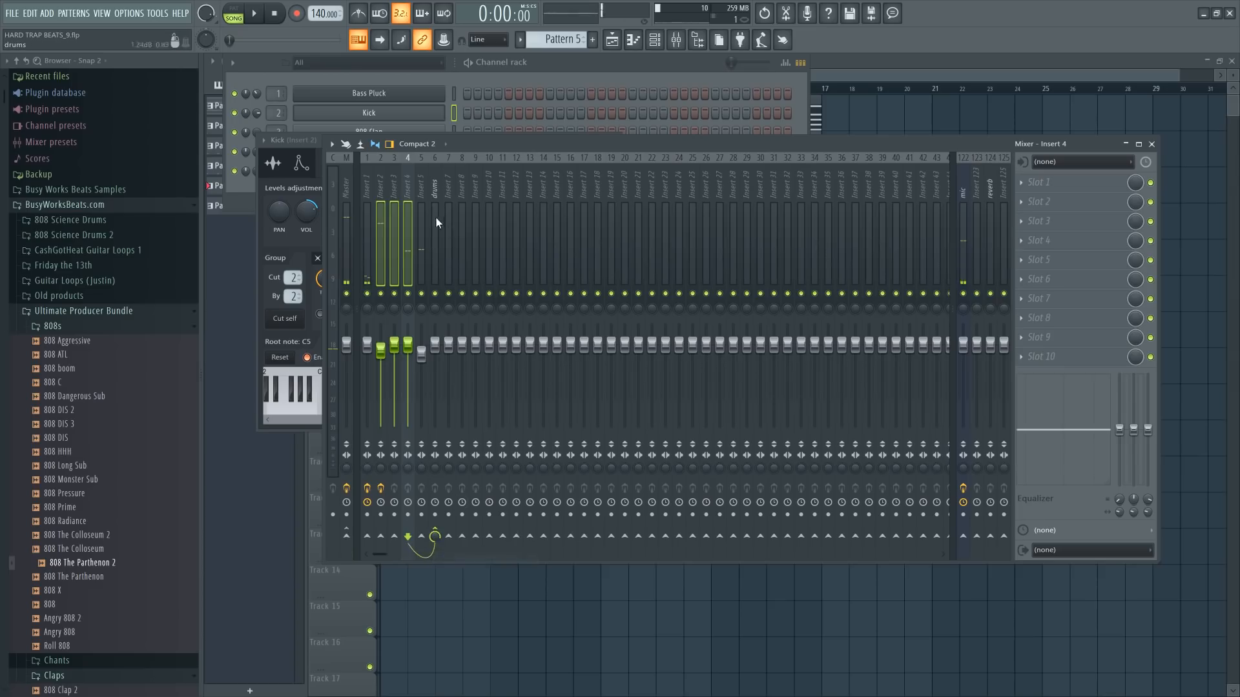
# - Check the routing of the drums and Insert 2 tracks and review the Kick channel's settings
pyautogui.click(436, 216)
pyautogui.click(379, 191)
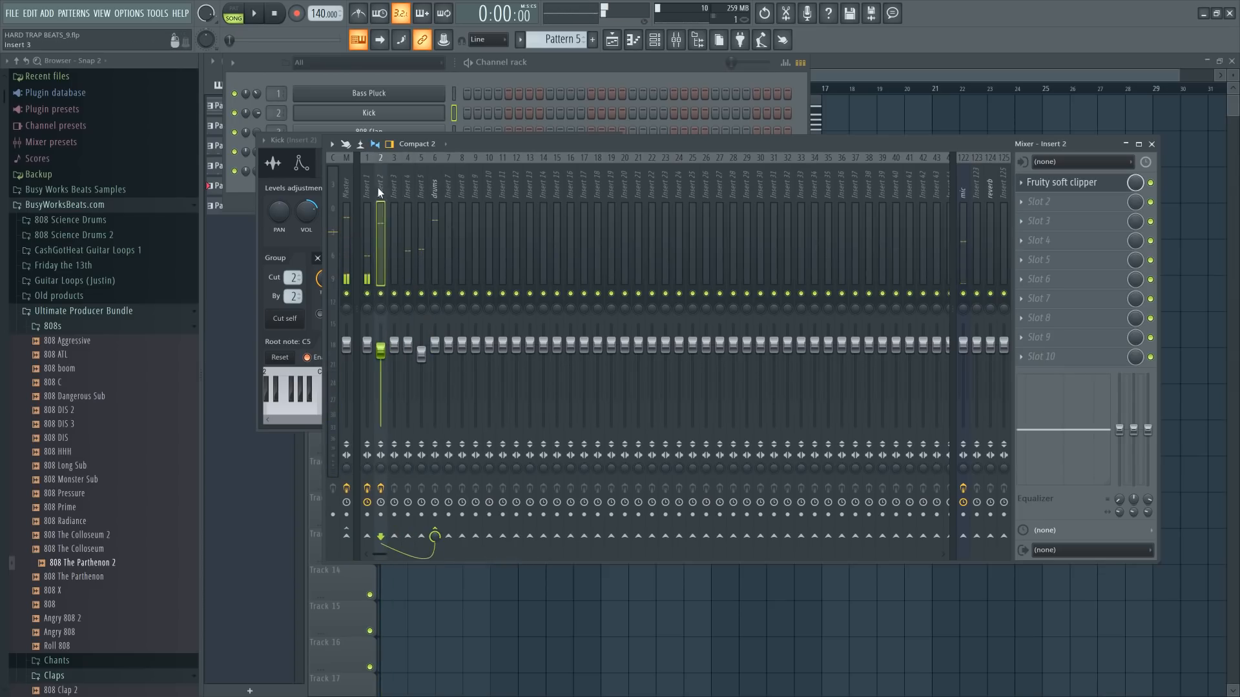
pyautogui.click(365, 117)
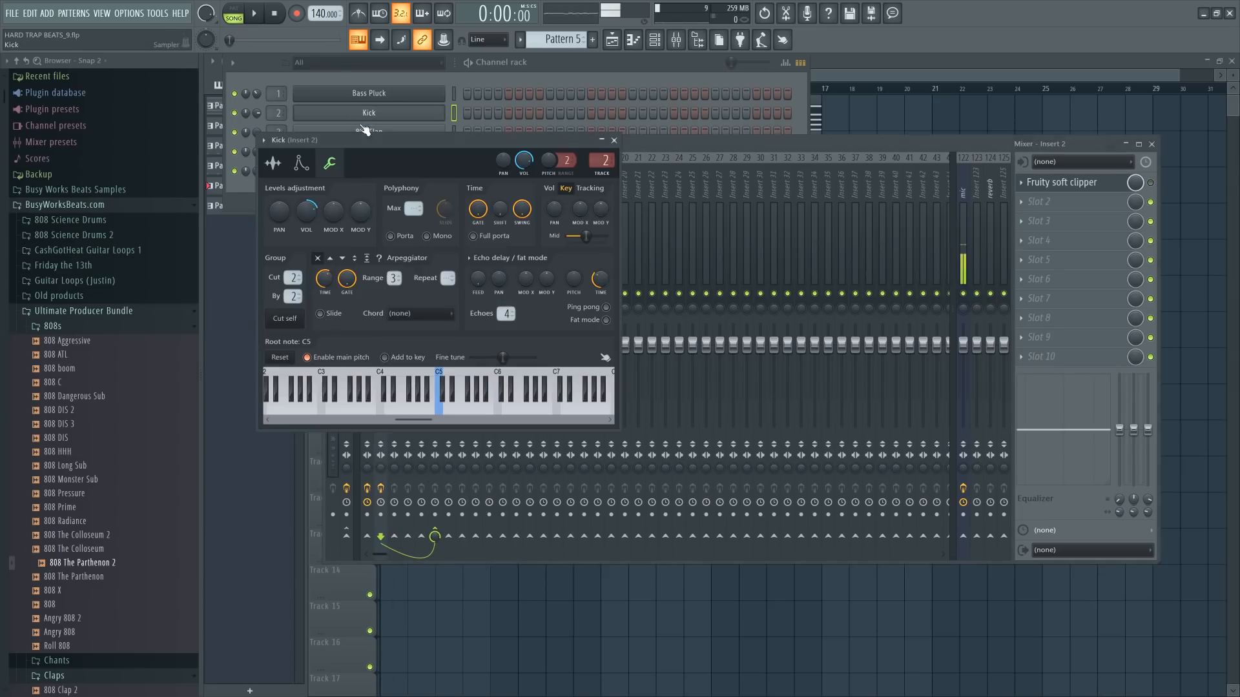
pyautogui.click(676, 145)
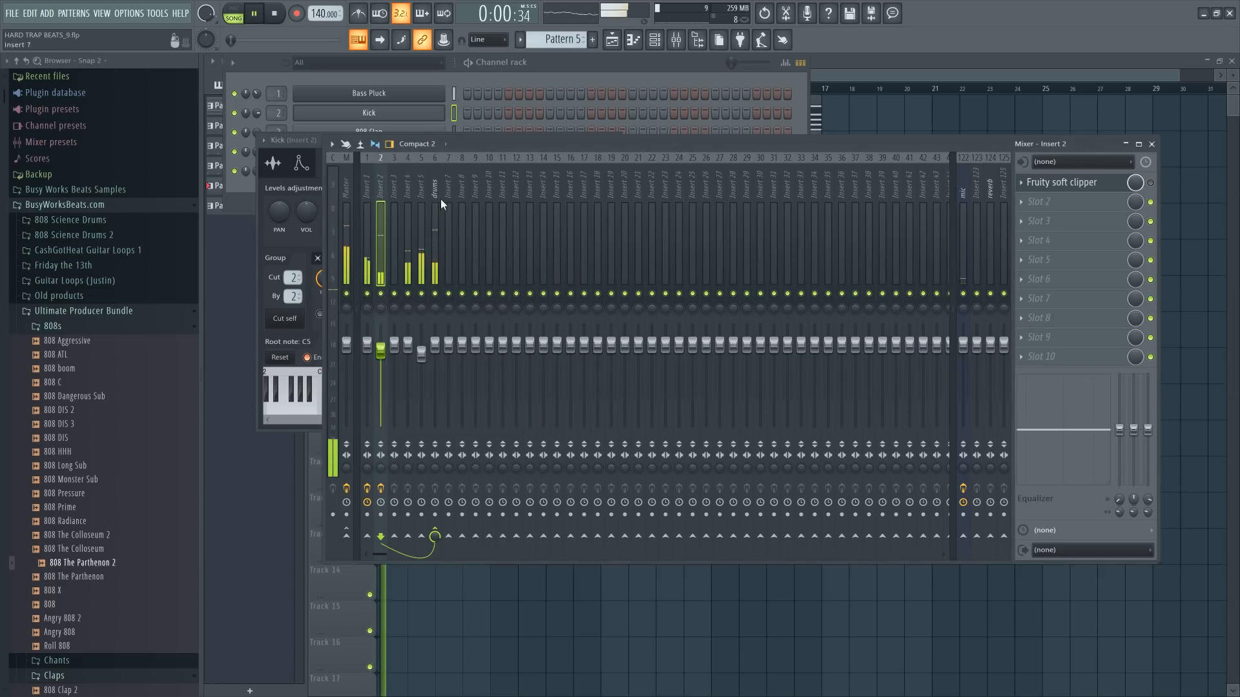
# - Load the Busy Works Beats - Drum Smacker mixing preset onto the drums track and close its Patcher window
pyautogui.click(438, 199)
pyautogui.scroll(-8, 90, 352)
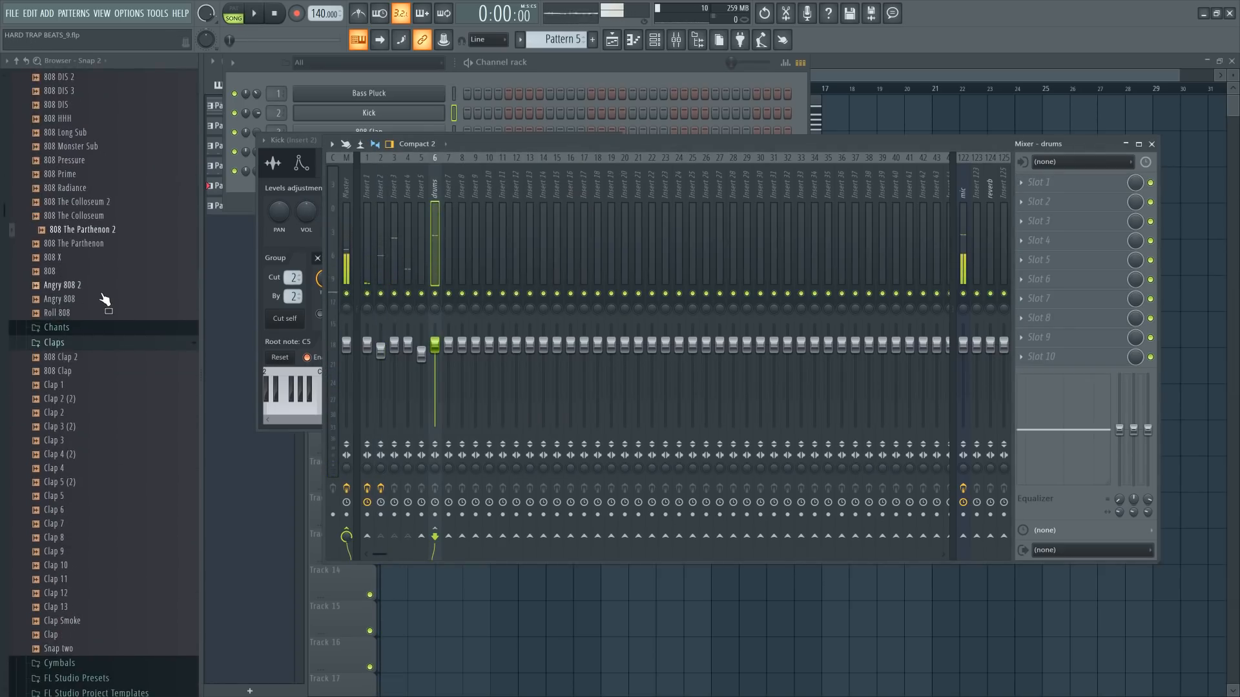
pyautogui.scroll(1, 110, 295)
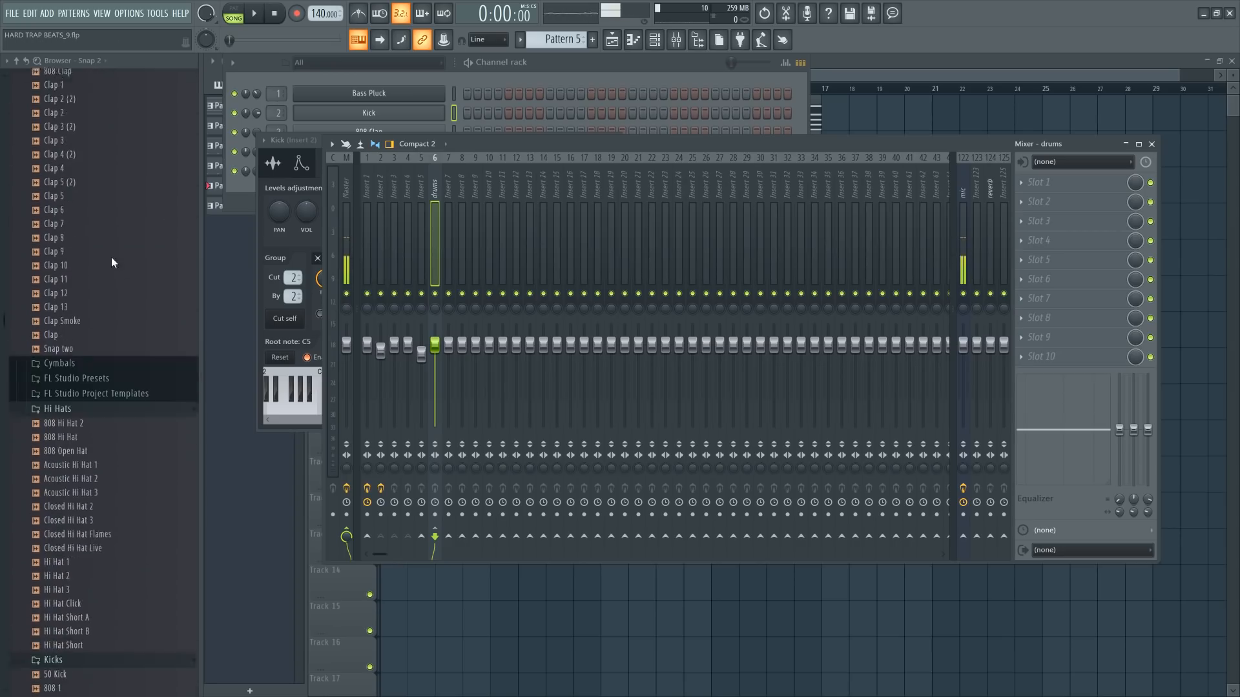
pyautogui.scroll(-8, 111, 258)
pyautogui.click(102, 357)
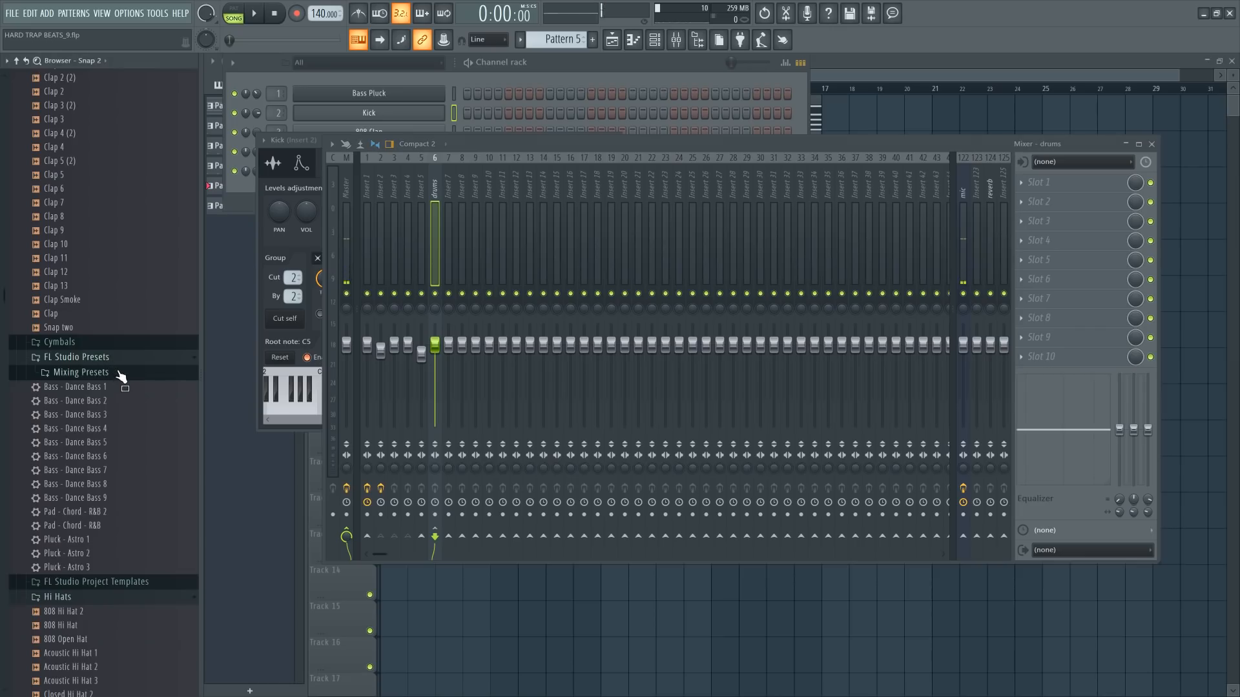
pyautogui.click(121, 373)
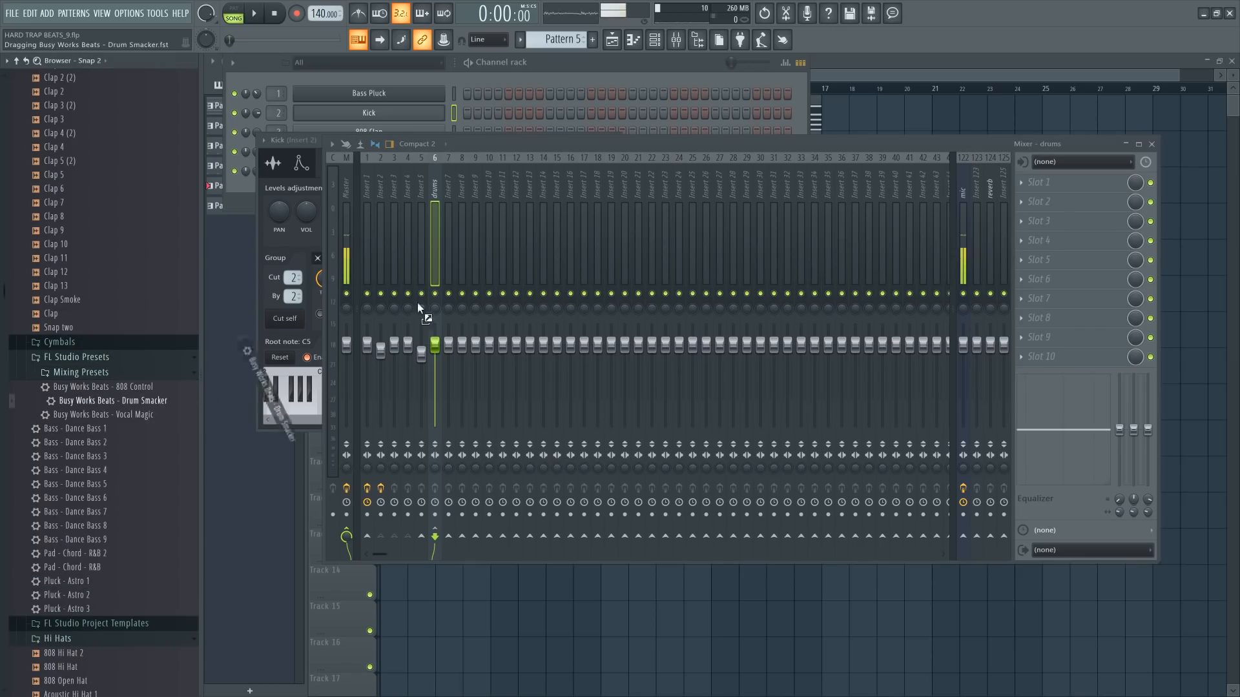
pyautogui.moveTo(440, 198); pyautogui.dragTo(431, 166)
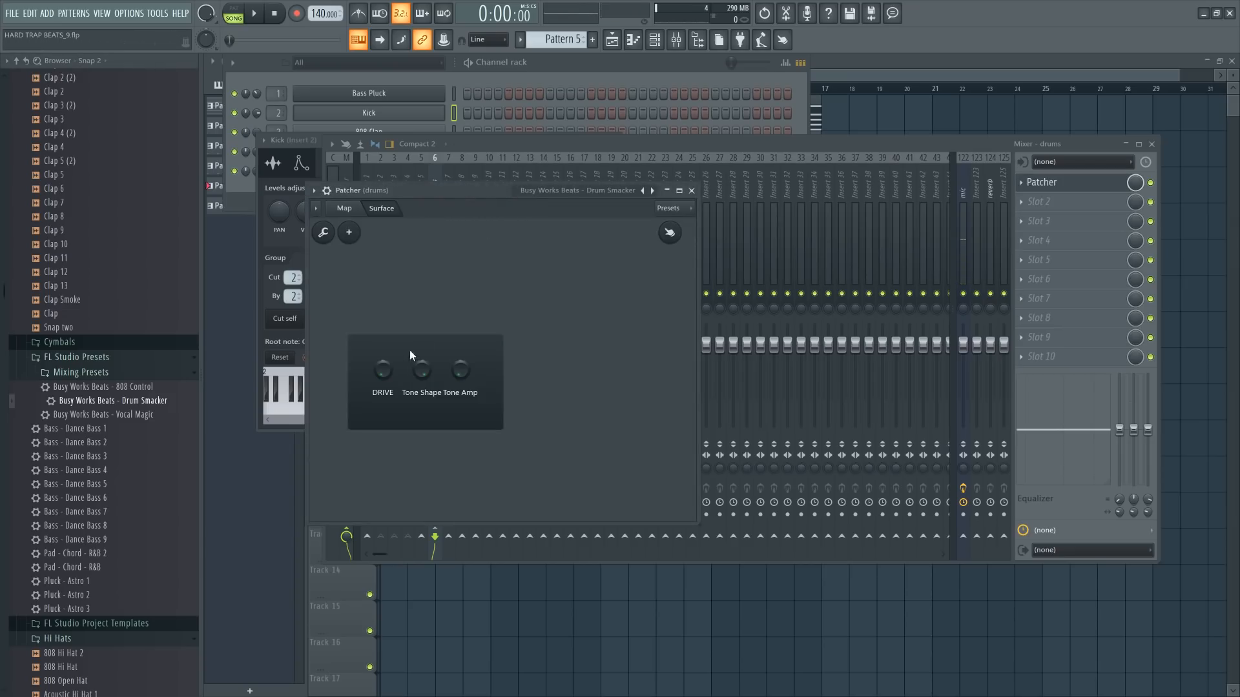
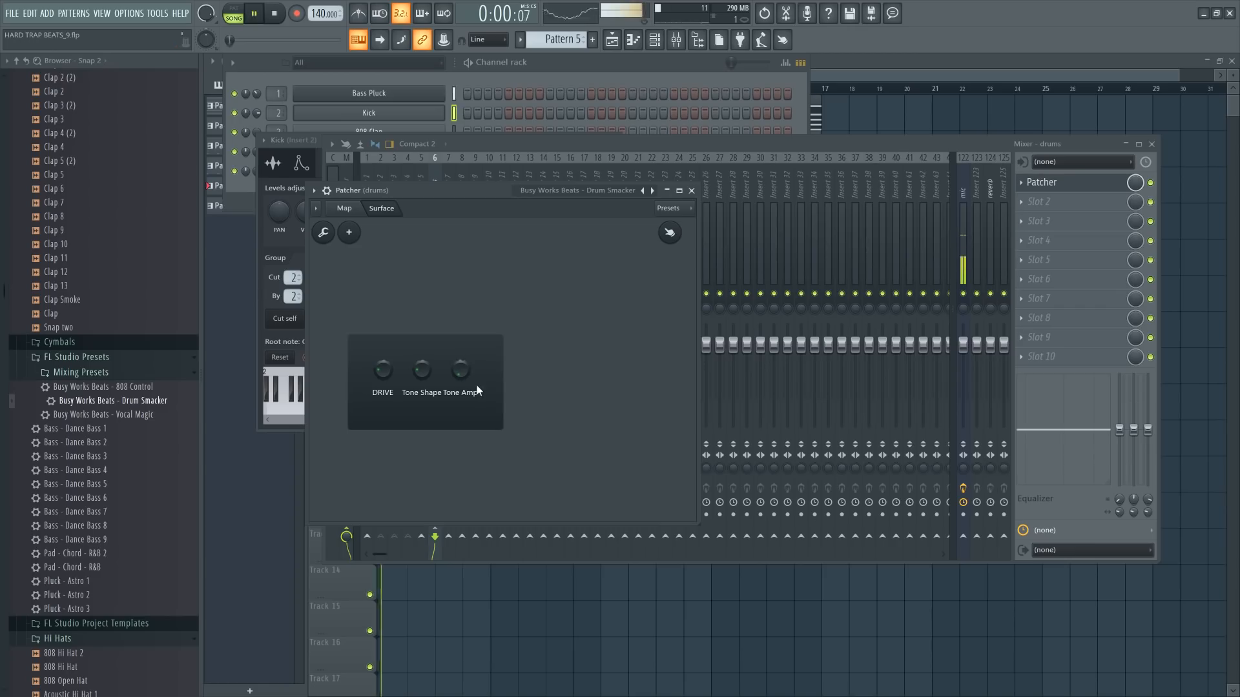
pyautogui.click(691, 190)
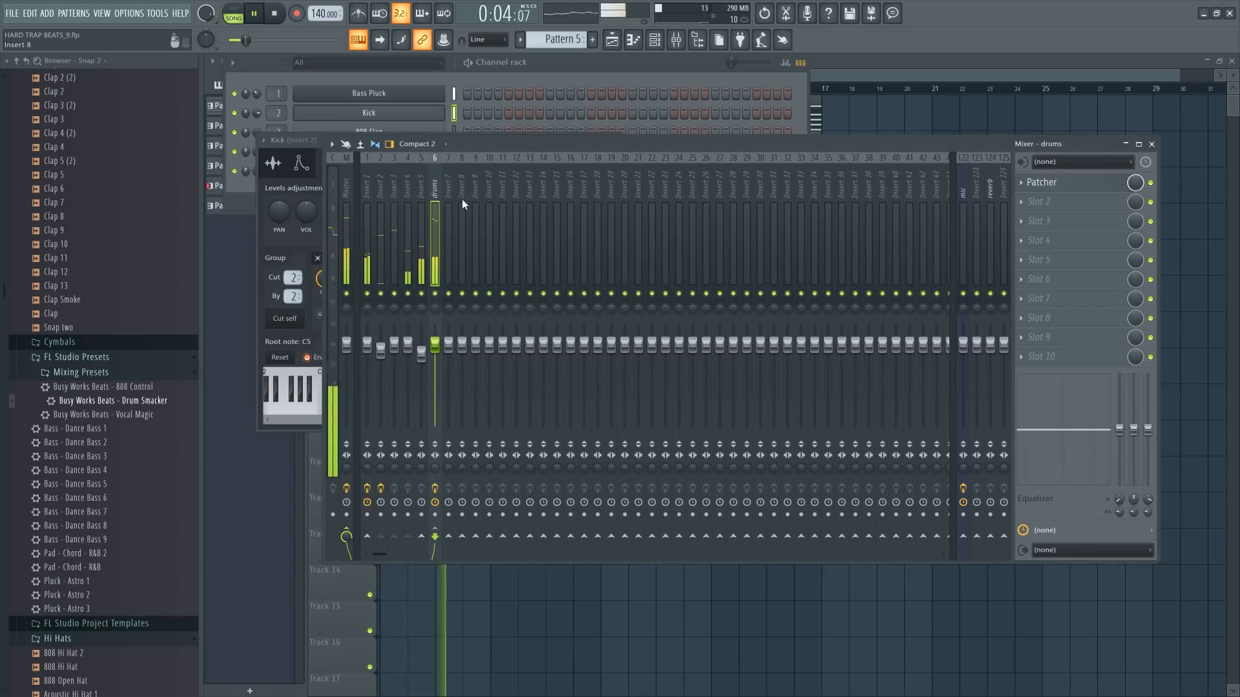
# - Reset the Insert 5 fader to its default level and lower the Insert 4 fader
pyautogui.rightClick(421, 351)
pyautogui.click(428, 359)
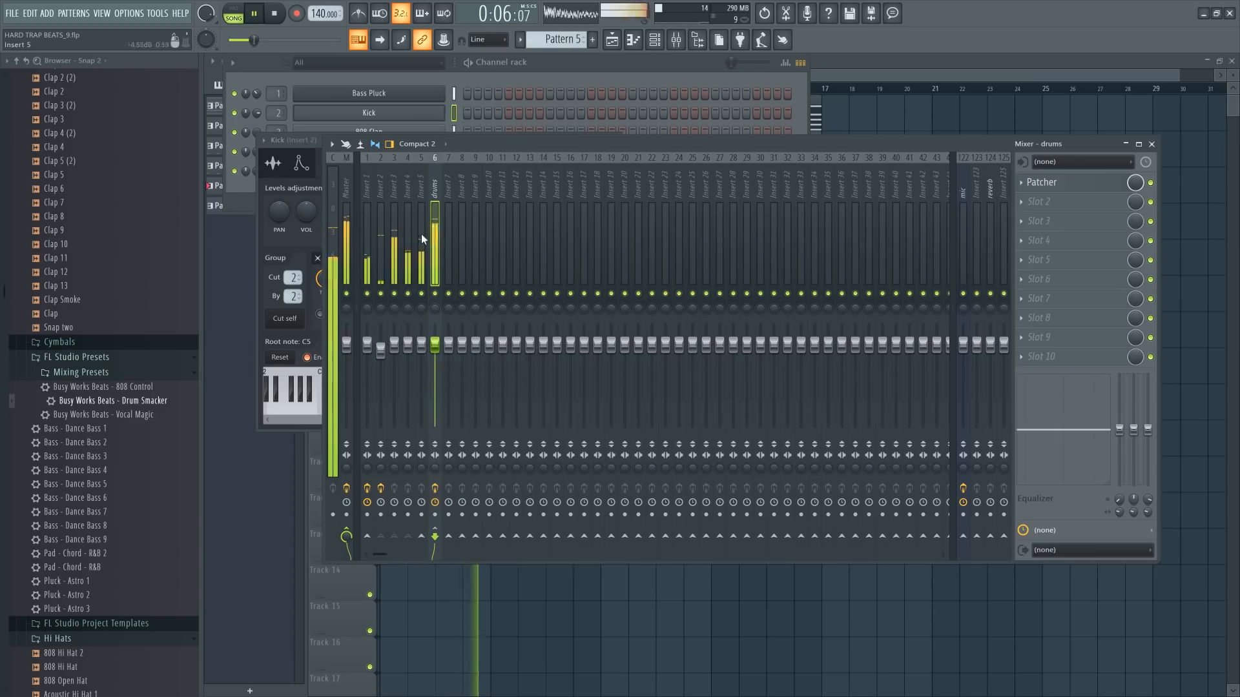
pyautogui.moveTo(407, 343); pyautogui.dragTo(408, 374)
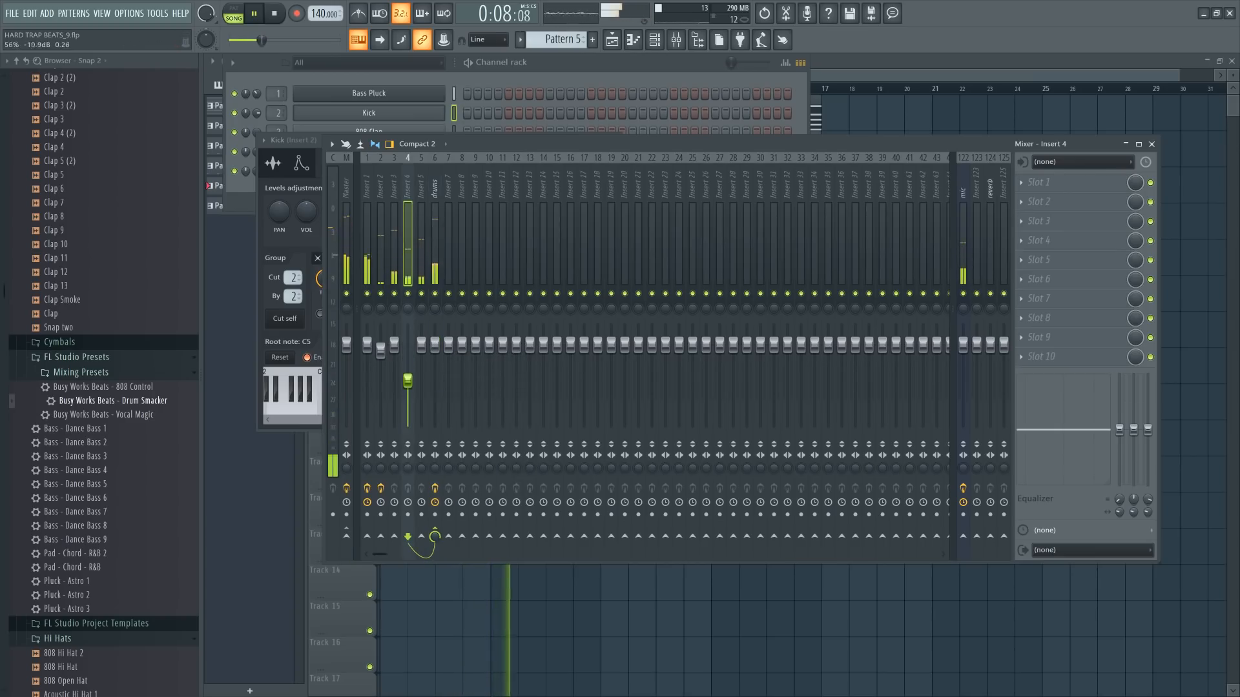
# - Reopen the Patcher on the drums track, move it aside and lower the Insert 3 fader
pyautogui.click(436, 197)
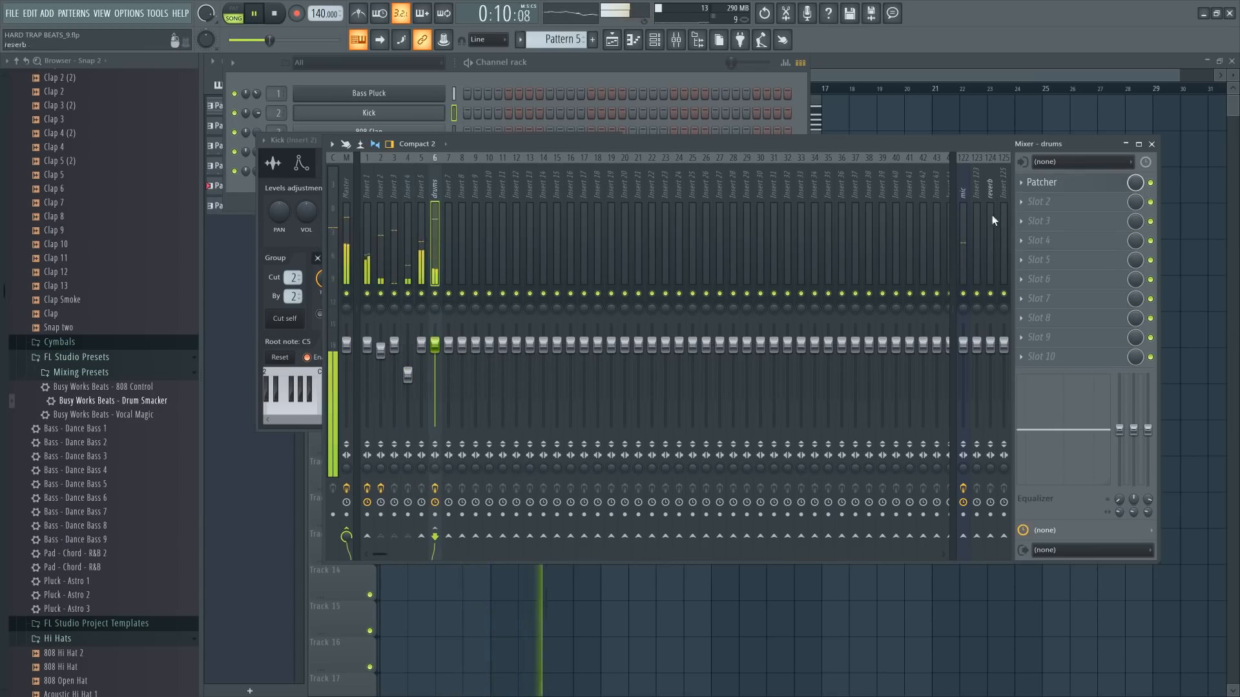
pyautogui.click(1091, 184)
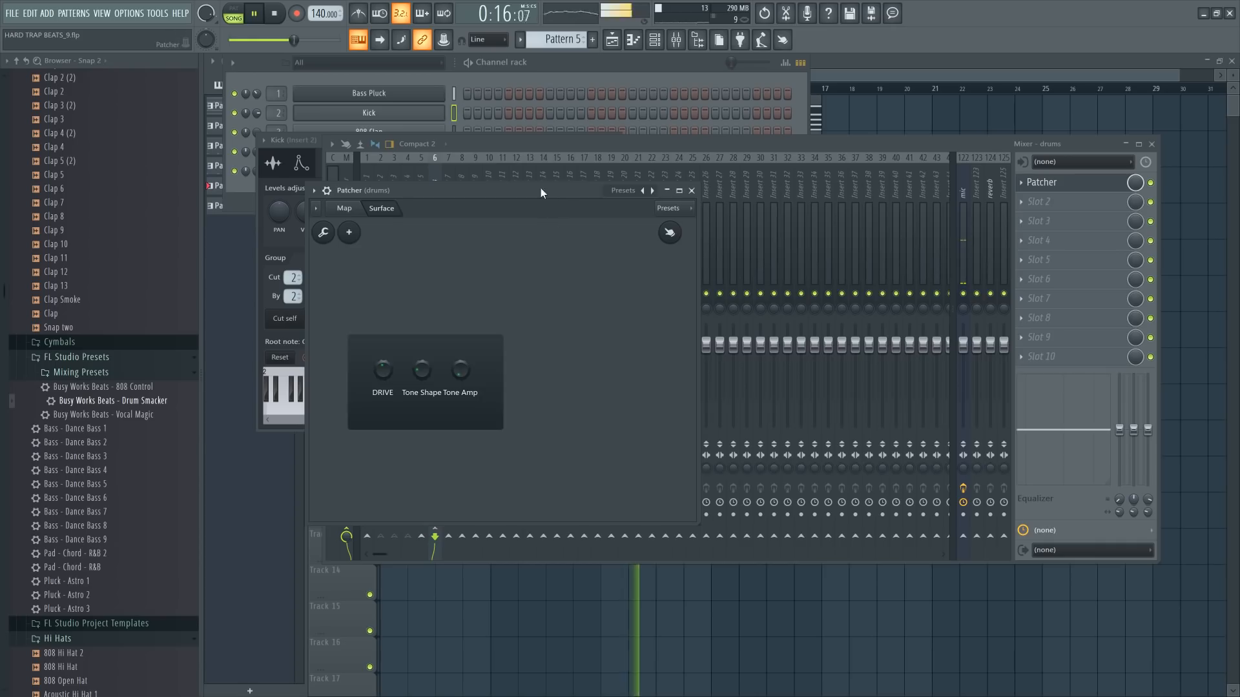
pyautogui.moveTo(541, 187); pyautogui.dragTo(909, 199)
pyautogui.moveTo(409, 372); pyautogui.dragTo(394, 363)
pyautogui.click(432, 233)
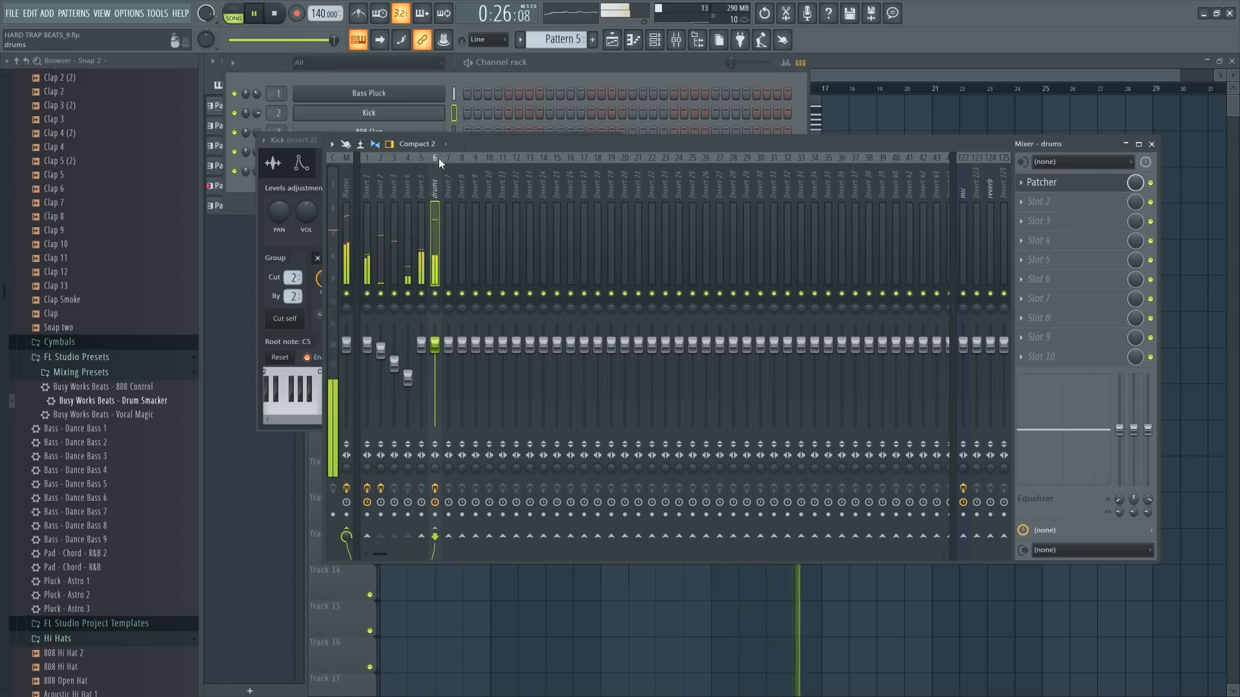
# - Restart the song from the beginning to listen to the mix with the processed drums track
pyautogui.press('space')
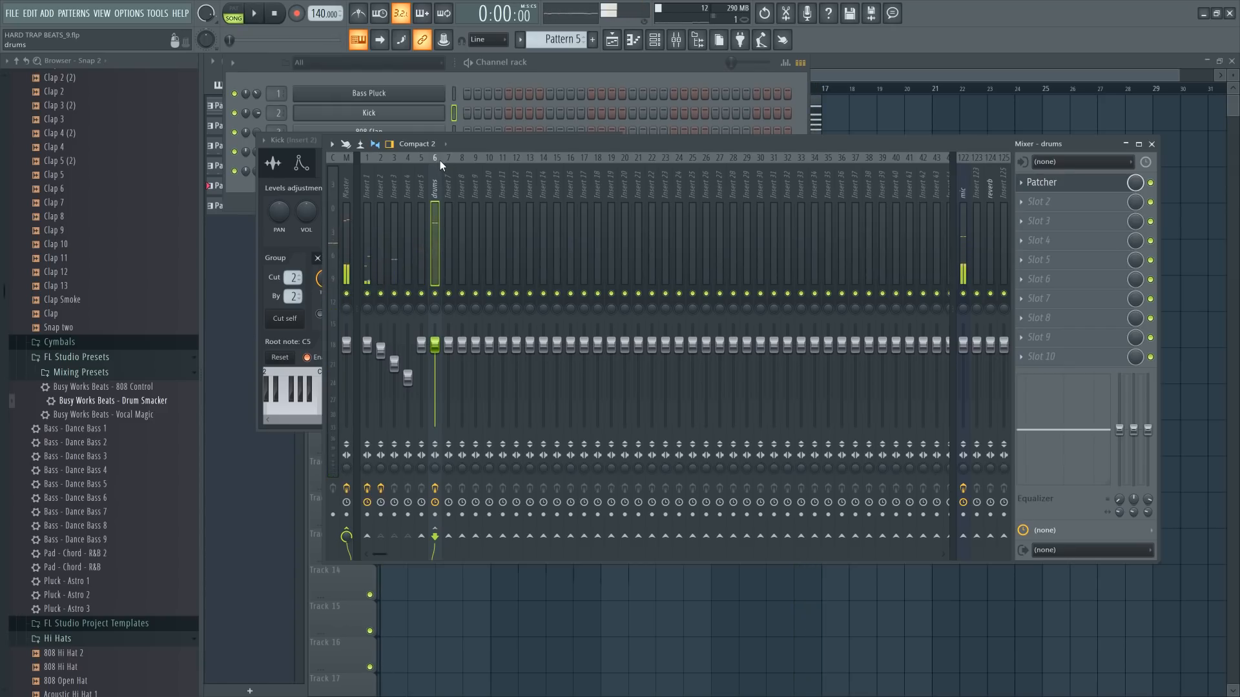
pyautogui.press('space')
pyautogui.press('space')
pyautogui.press('space')
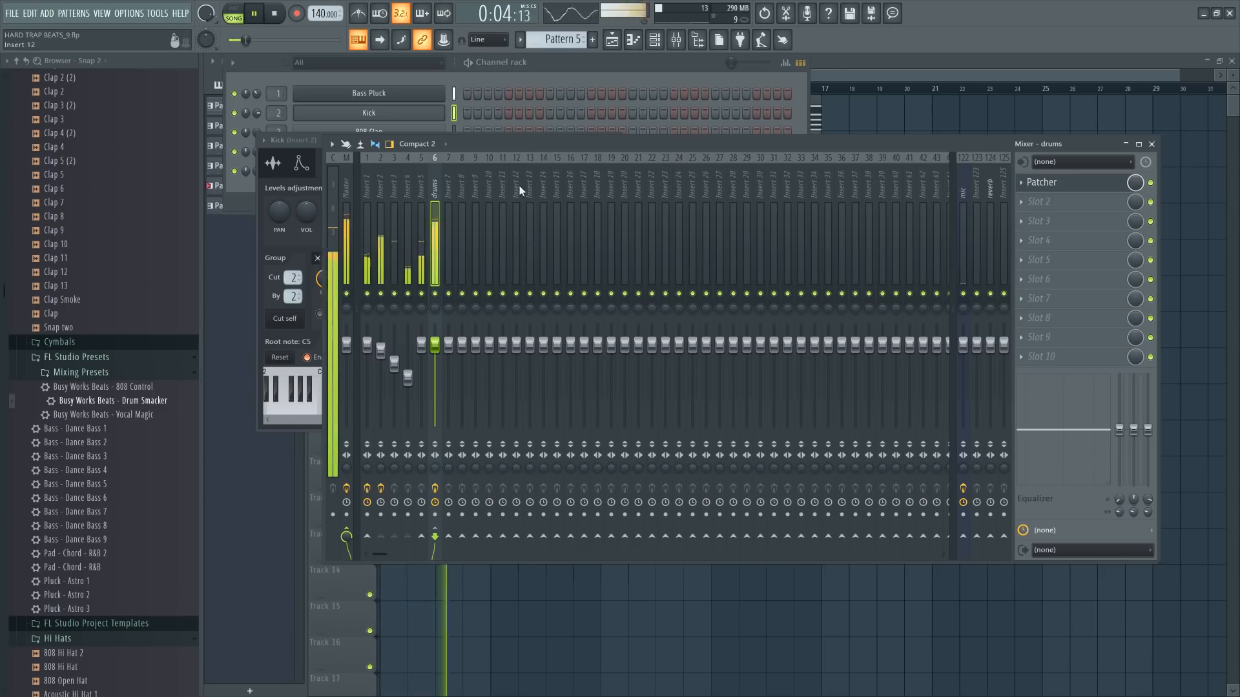
# - Lower the Insert 4 fader to about -14 dB and inspect the effects on Insert 1 and the drums track
pyautogui.moveTo(407, 378); pyautogui.dragTo(407, 384)
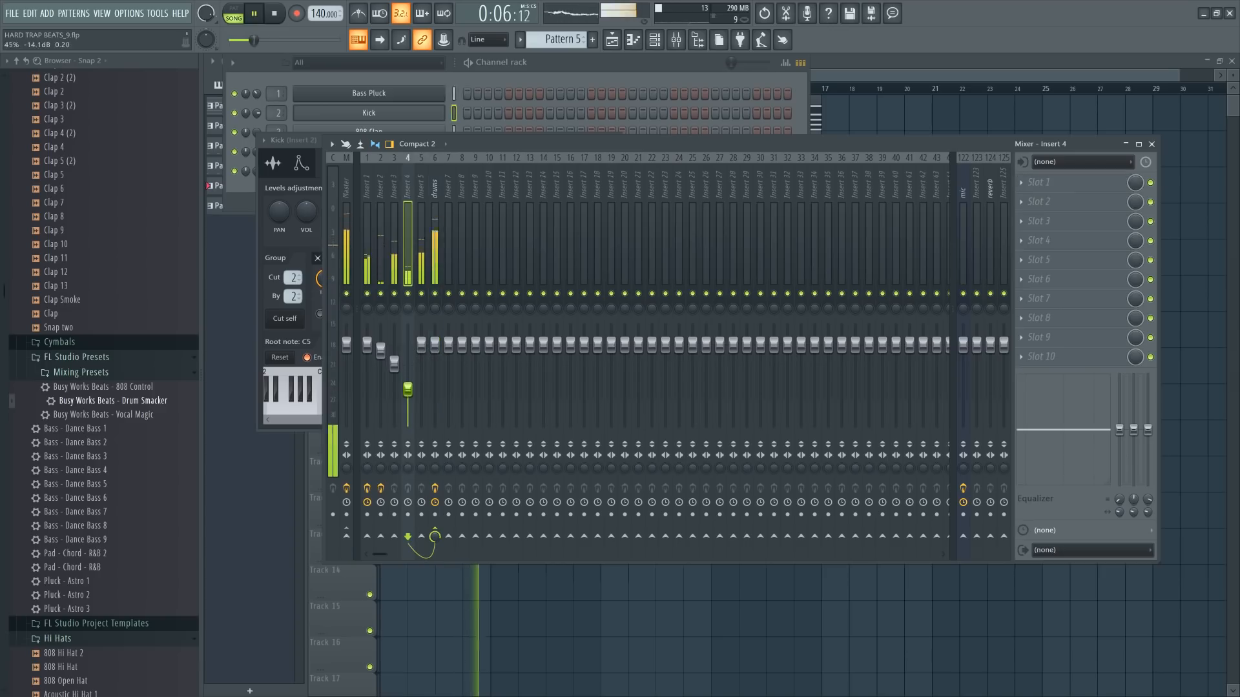
pyautogui.click(526, 87)
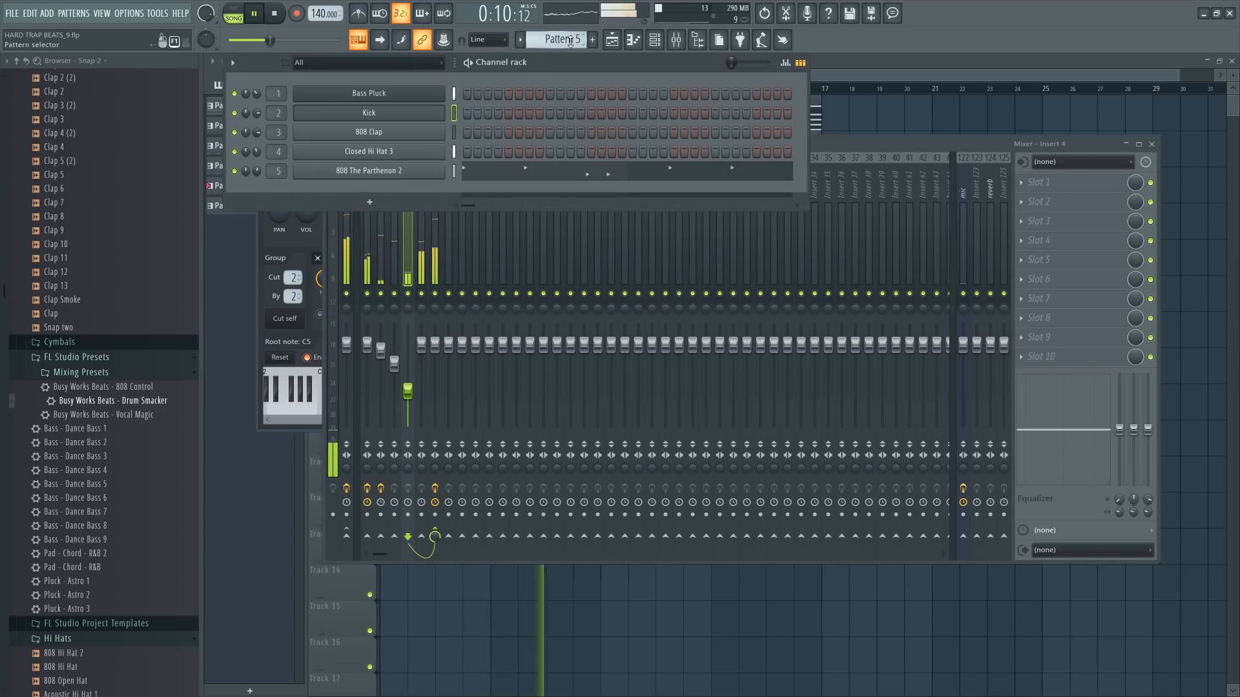
pyautogui.click(835, 140)
pyautogui.click(367, 192)
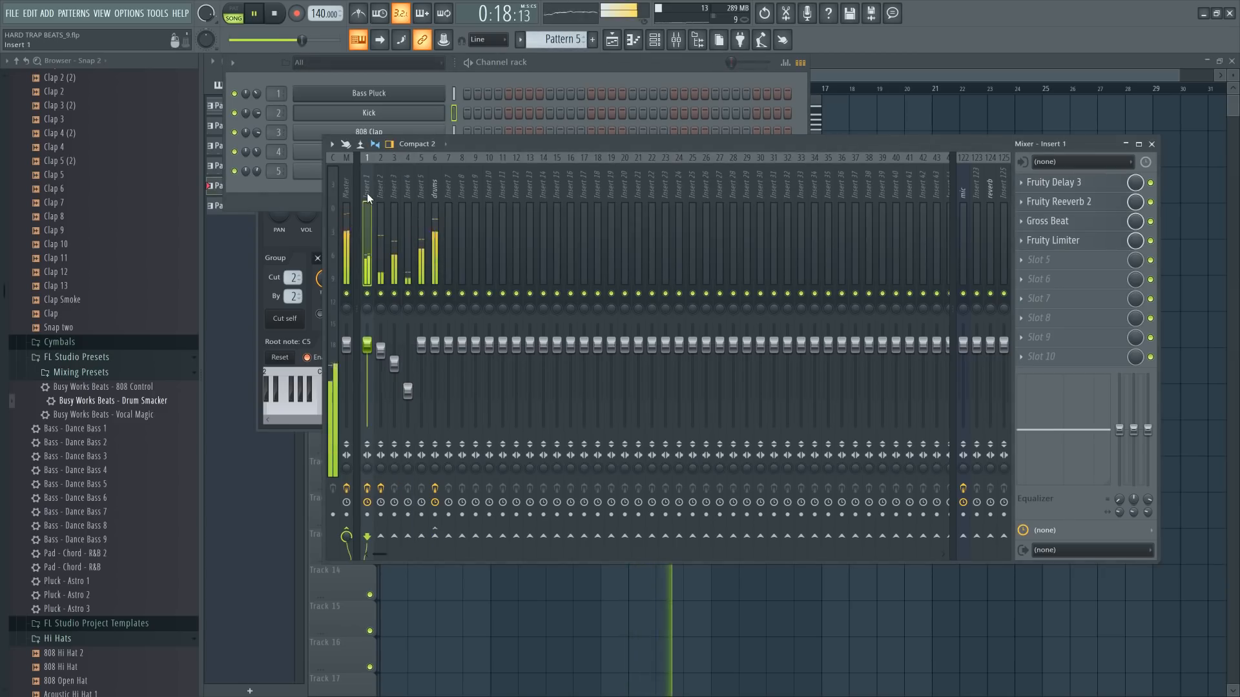
pyautogui.click(432, 194)
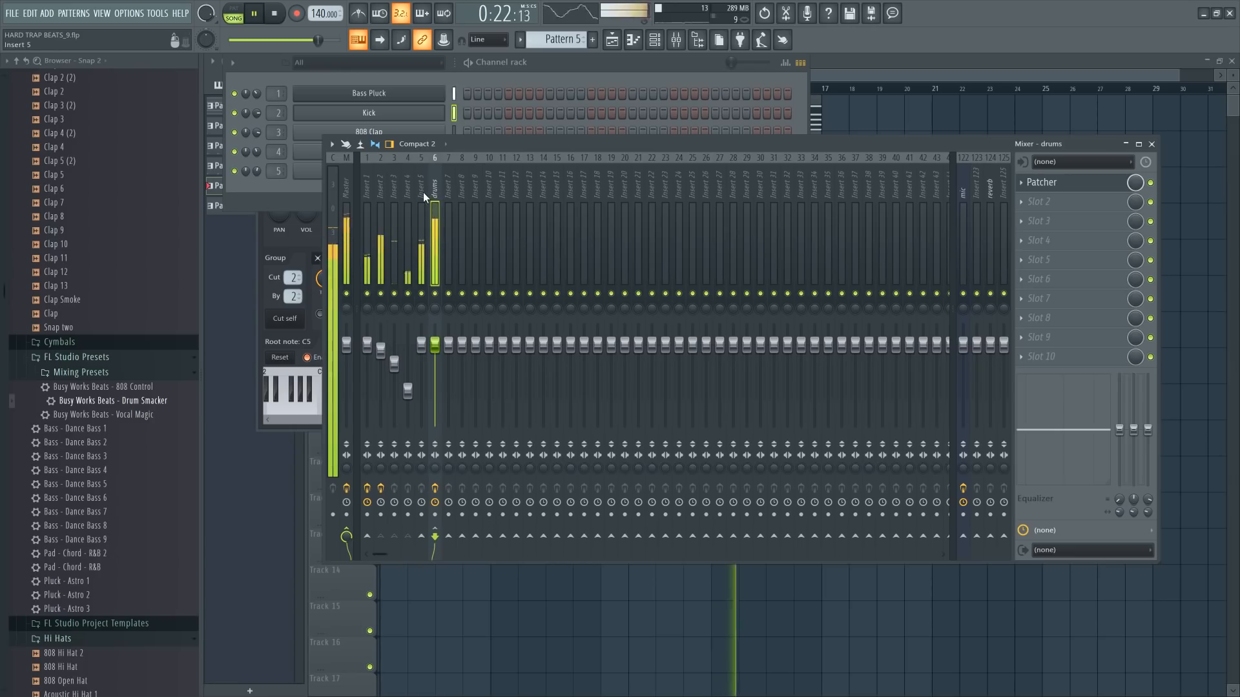
pyautogui.click(424, 193)
# - Duplicate the playlist arrangement from bar 17 onward and delete the copied Track 4 clips
pyautogui.click(956, 118)
pyautogui.moveTo(892, 270); pyautogui.dragTo(401, 97)
pyautogui.hotkey('ctrl', 'b')
pyautogui.rightClick(868, 226)
pyautogui.rightClick(970, 235)
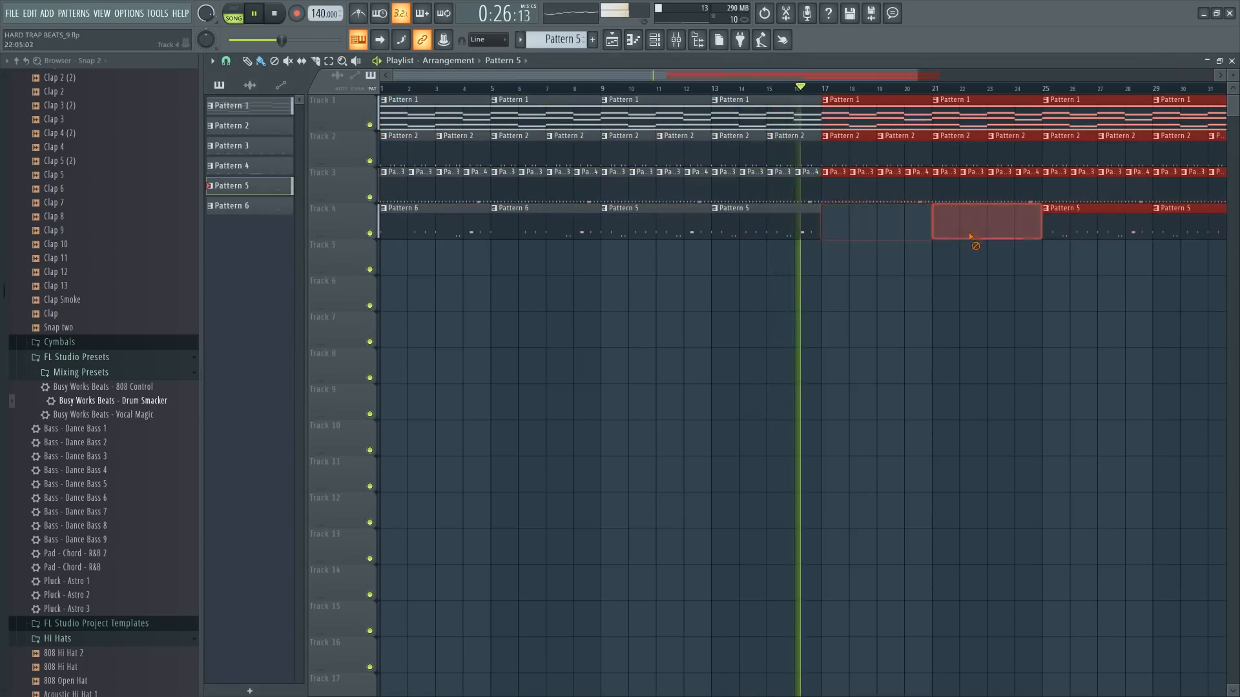
pyautogui.rightClick(1083, 233)
pyautogui.rightClick(1188, 233)
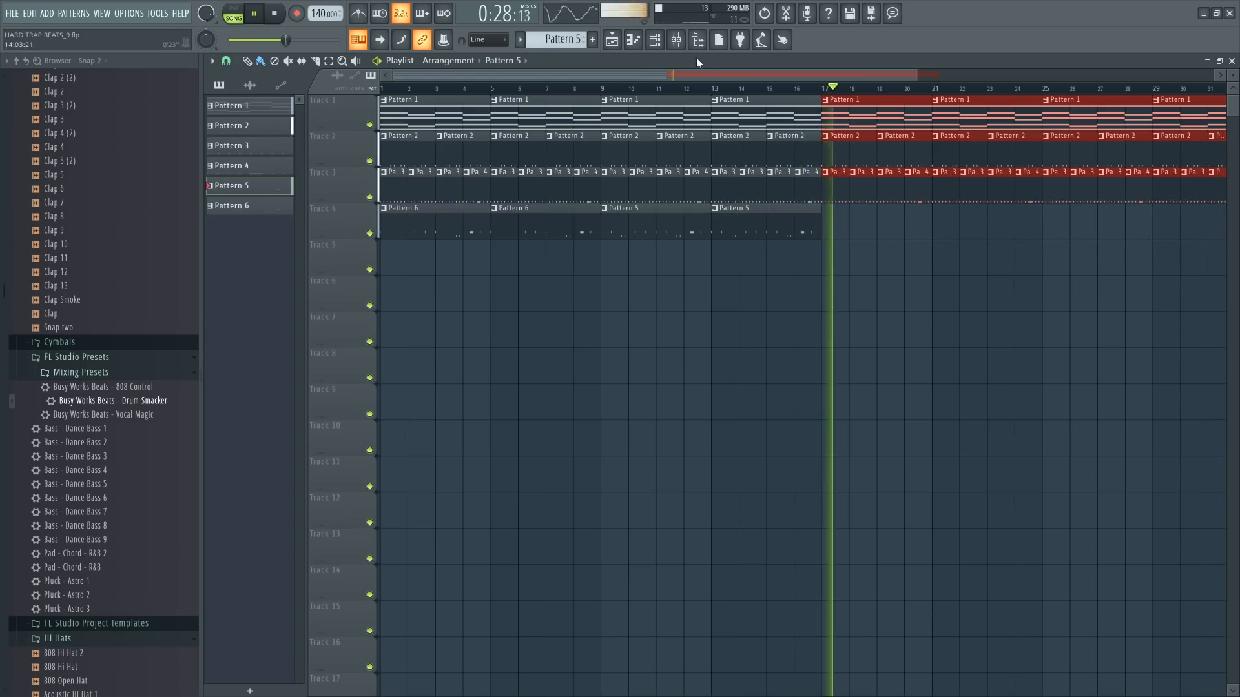
# - Load the Busy Works Beats - 808 Control mixing preset onto Insert 5 and move its Patcher window aside while the song plays
pyautogui.press('space')
pyautogui.click(675, 45)
pyautogui.press('space')
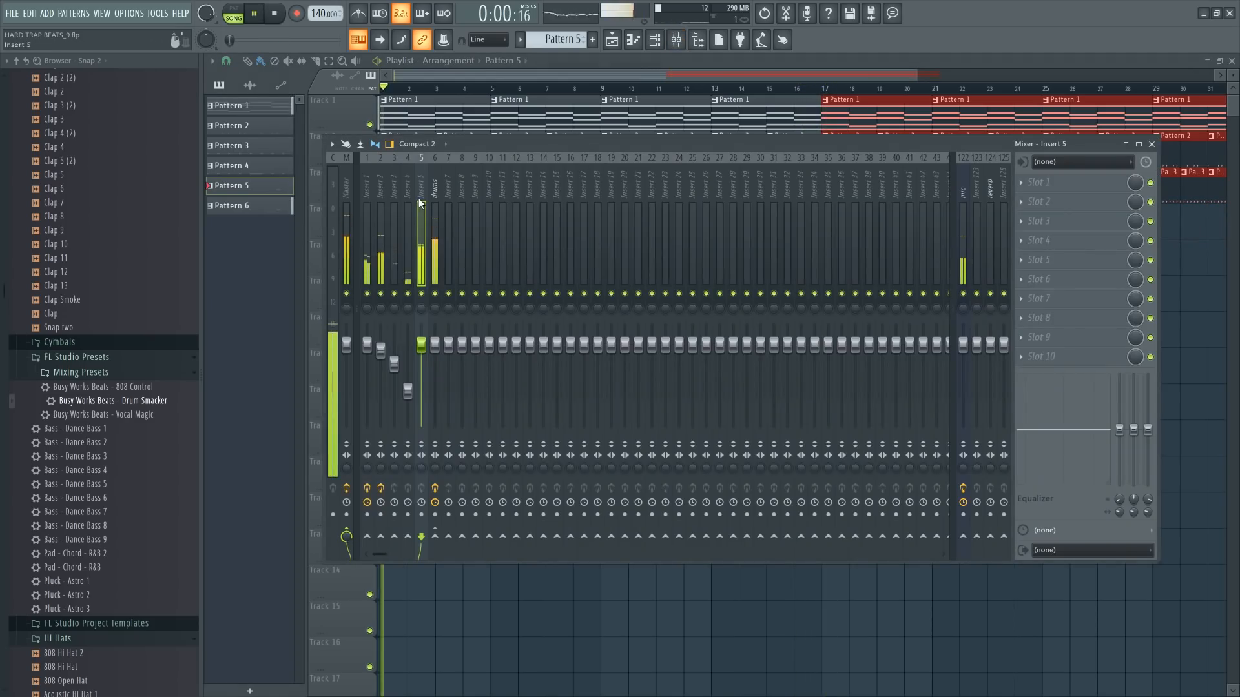
pyautogui.press('space')
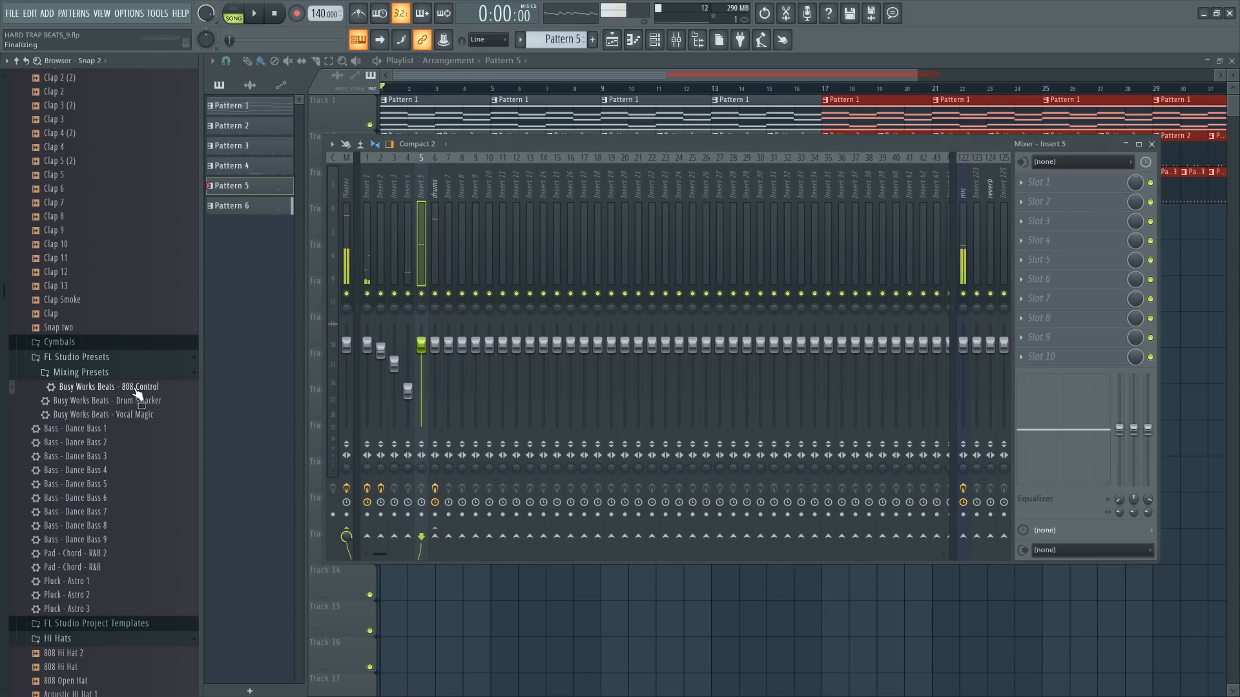
pyautogui.moveTo(420, 181); pyautogui.dragTo(419, 181)
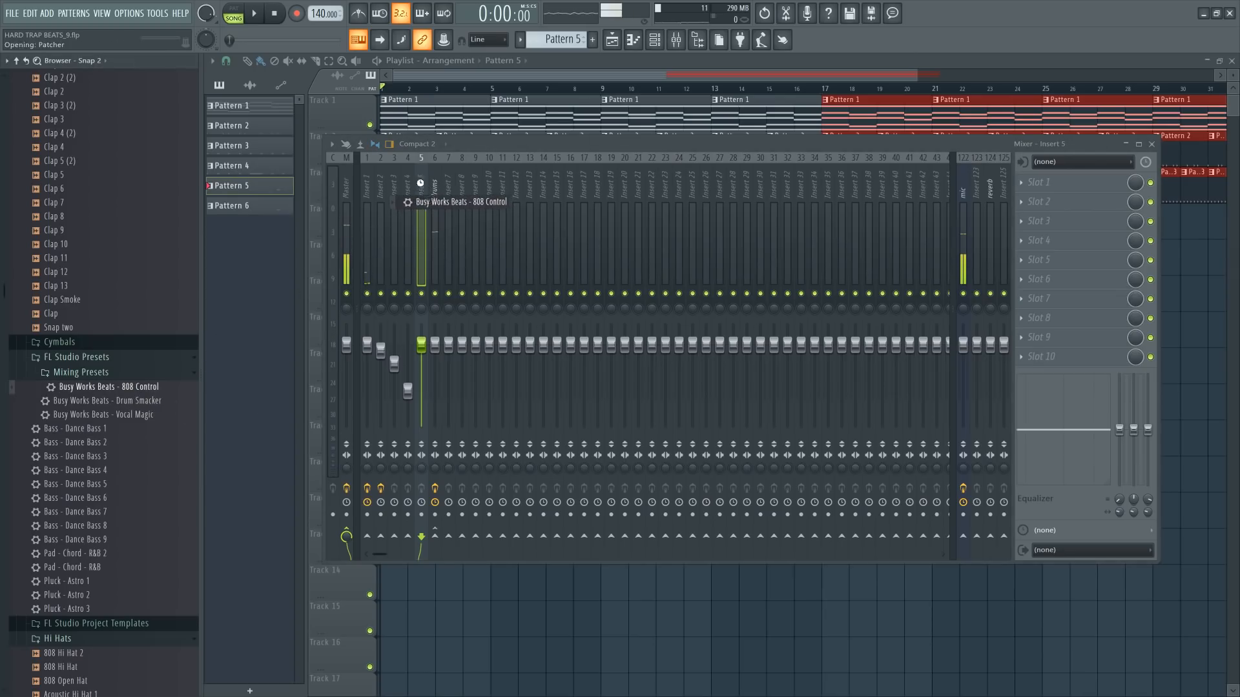
pyautogui.press('space')
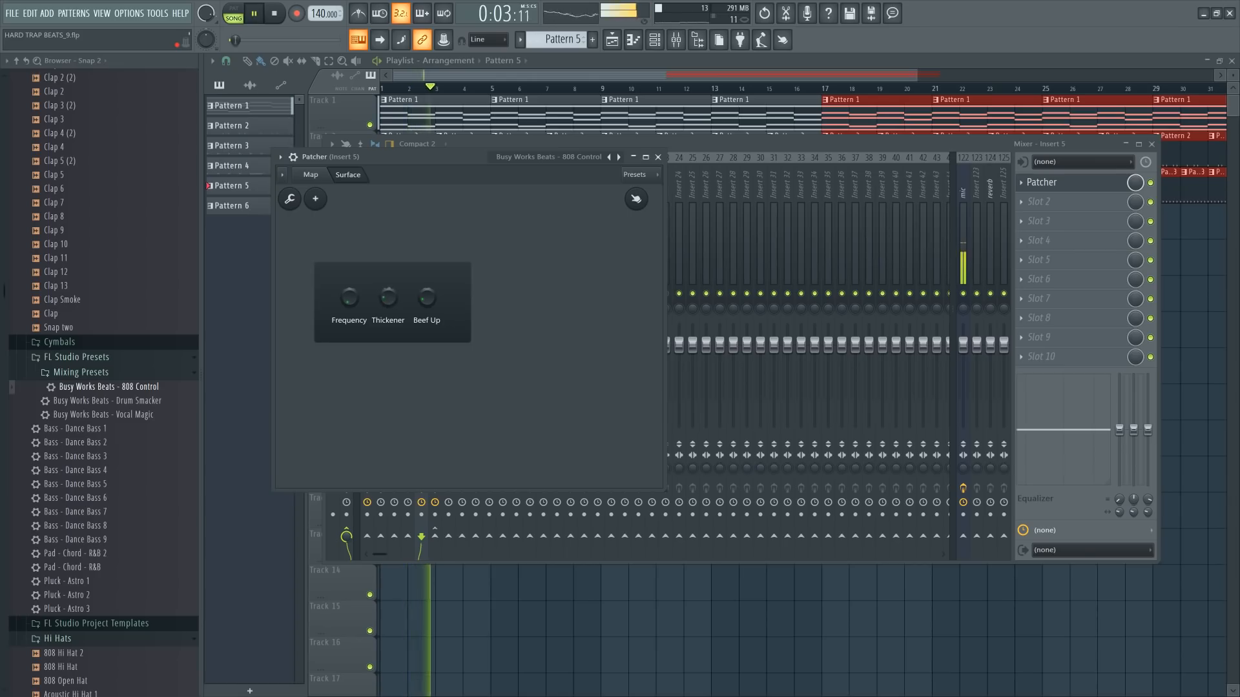
pyautogui.moveTo(483, 156); pyautogui.dragTo(700, 247)
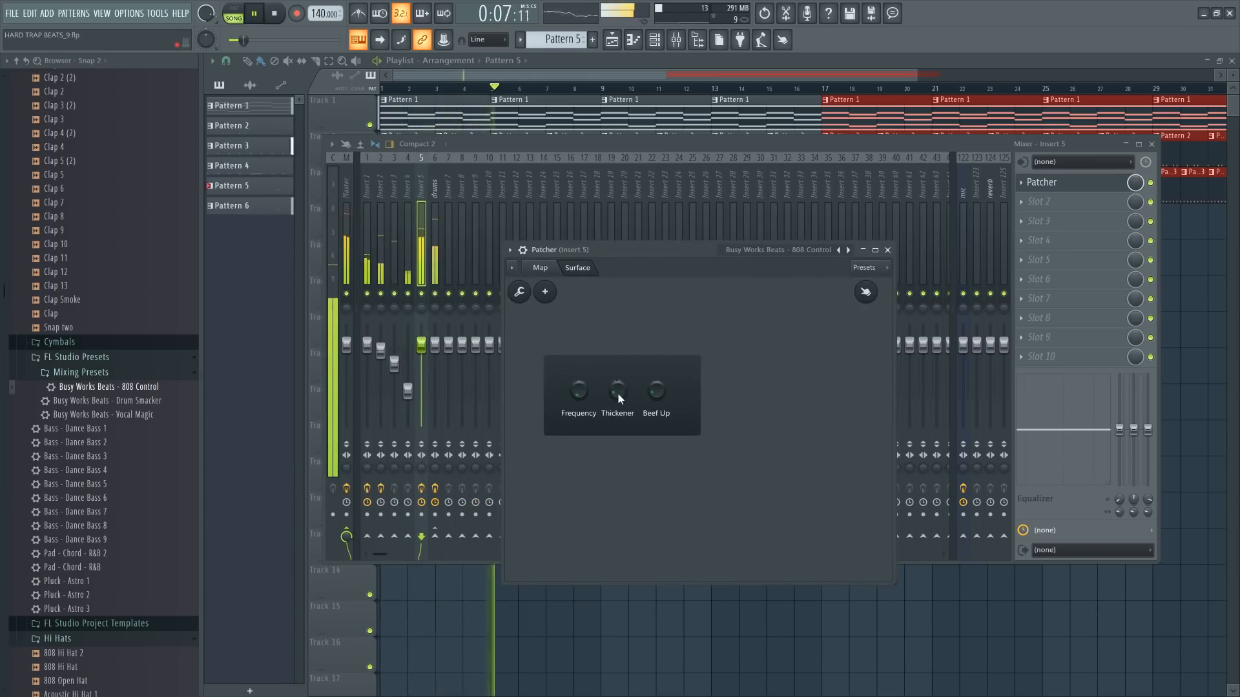
# - Replay the song from the start with the 808 preset and lower the Insert 5 fader to about -5.2 dB
pyautogui.press('space')
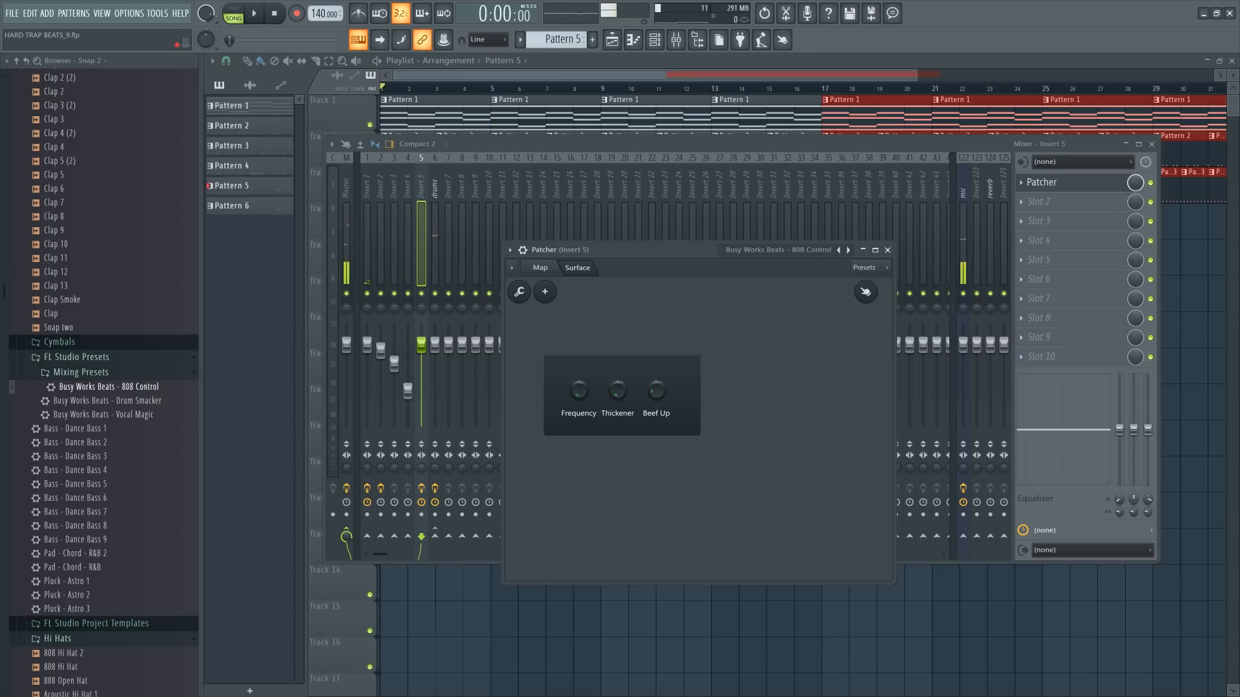
pyautogui.press('space')
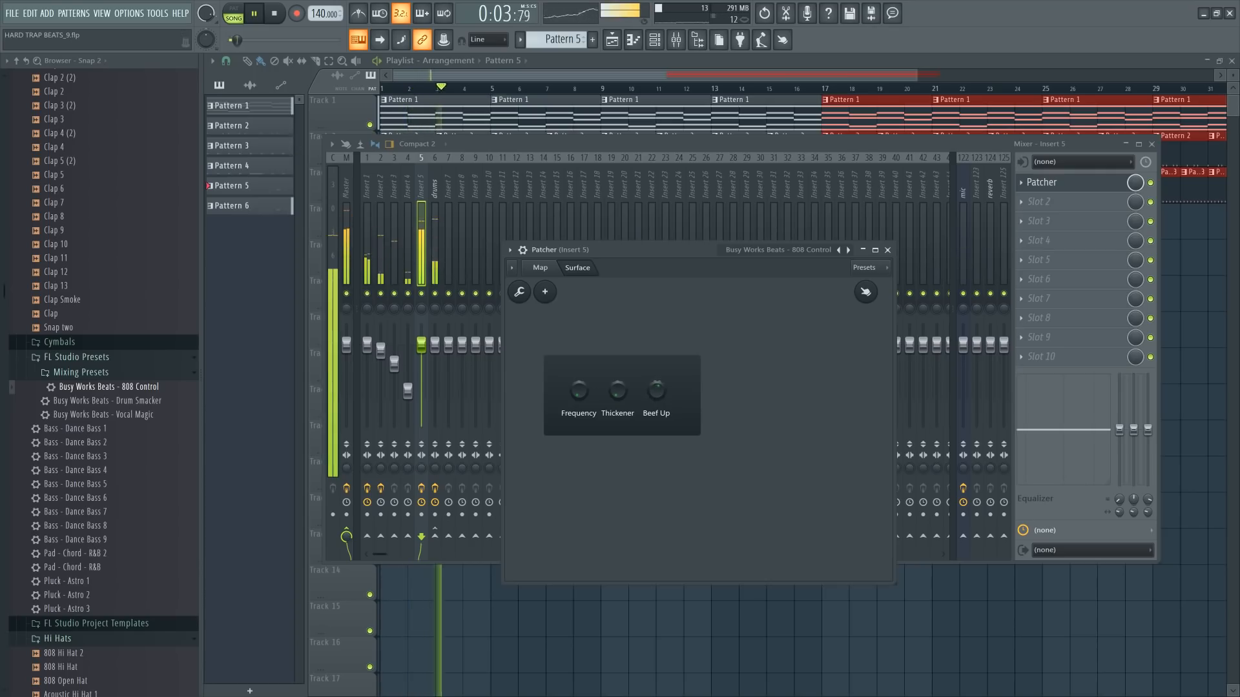
pyautogui.press('space')
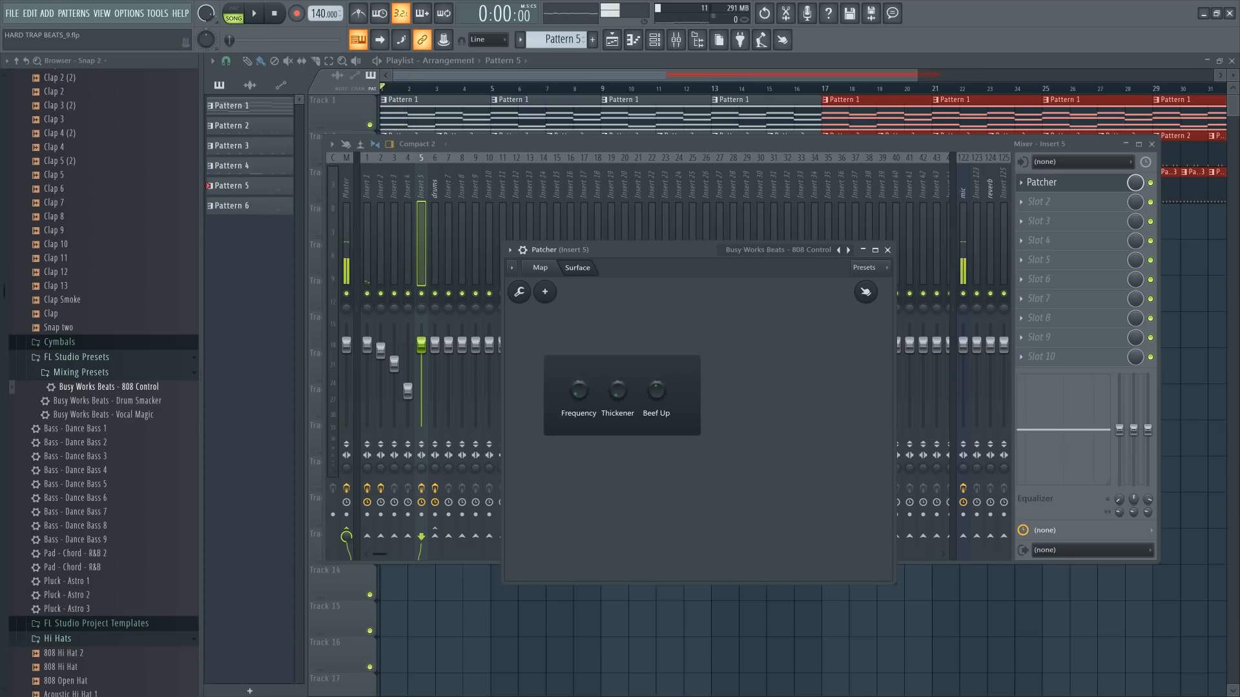
pyautogui.press('space')
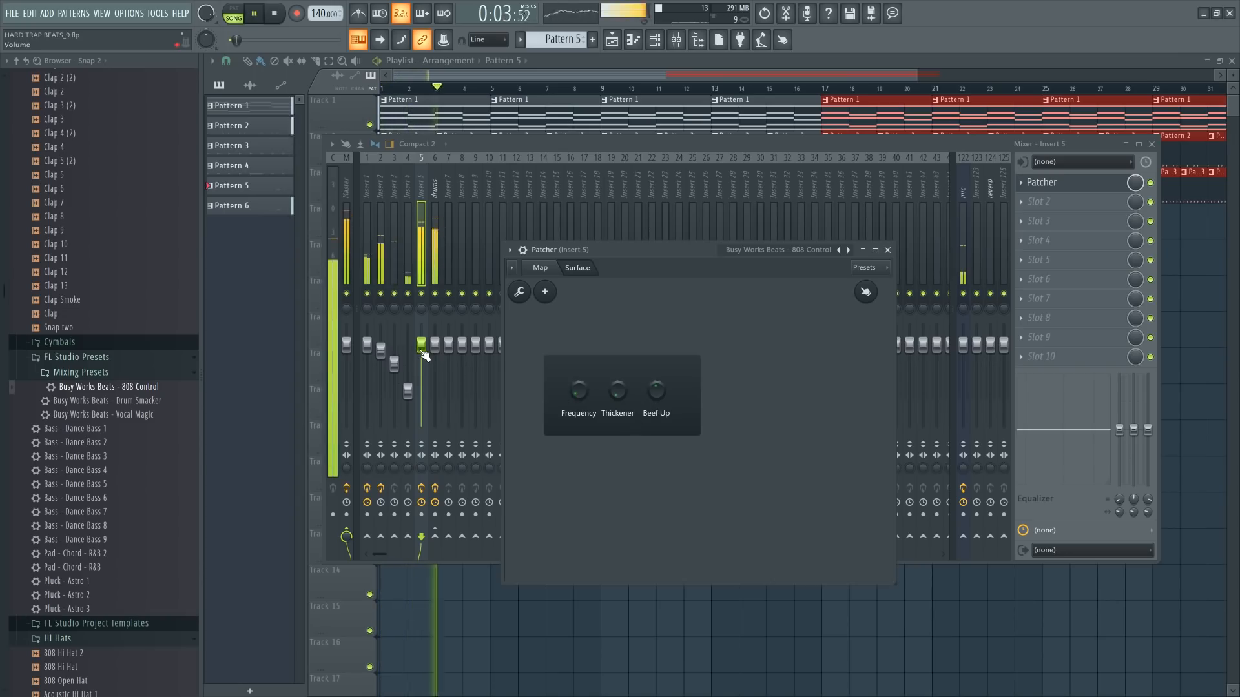
pyautogui.moveTo(423, 350); pyautogui.dragTo(430, 364)
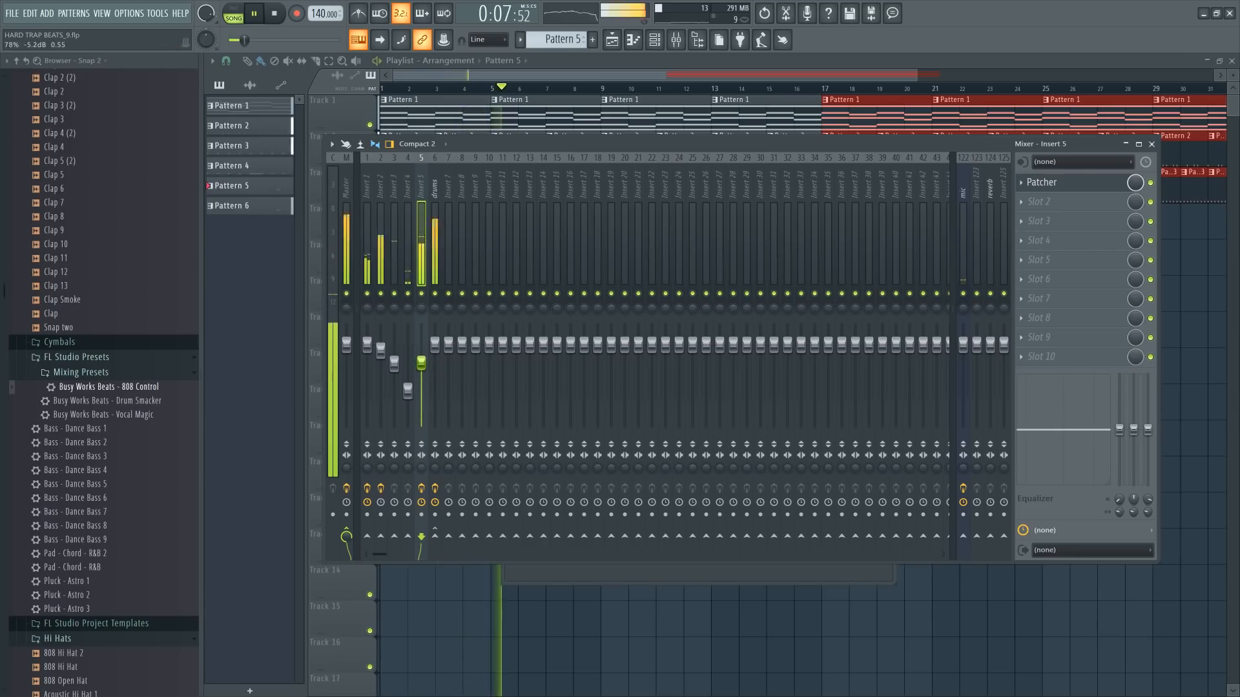
# - Reopen the Insert 5 Patcher and readjust the Insert 5 fader by ear while replaying the song
pyautogui.click(1072, 185)
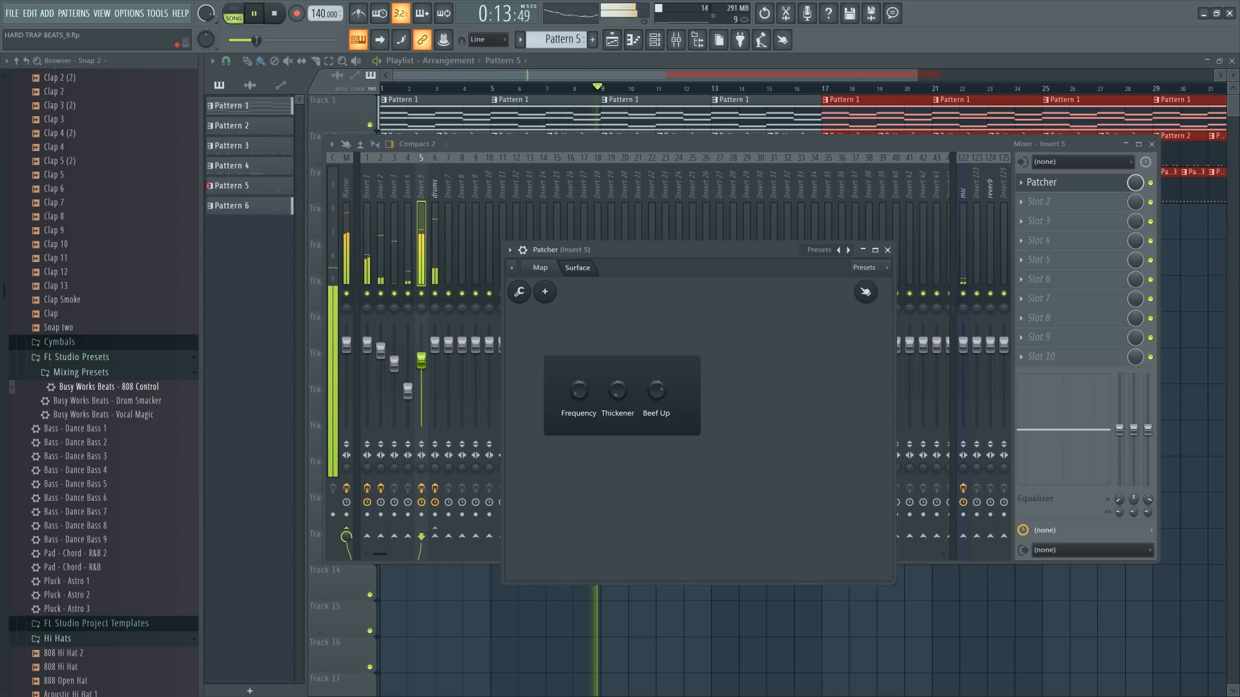
pyautogui.moveTo(430, 376); pyautogui.dragTo(430, 397)
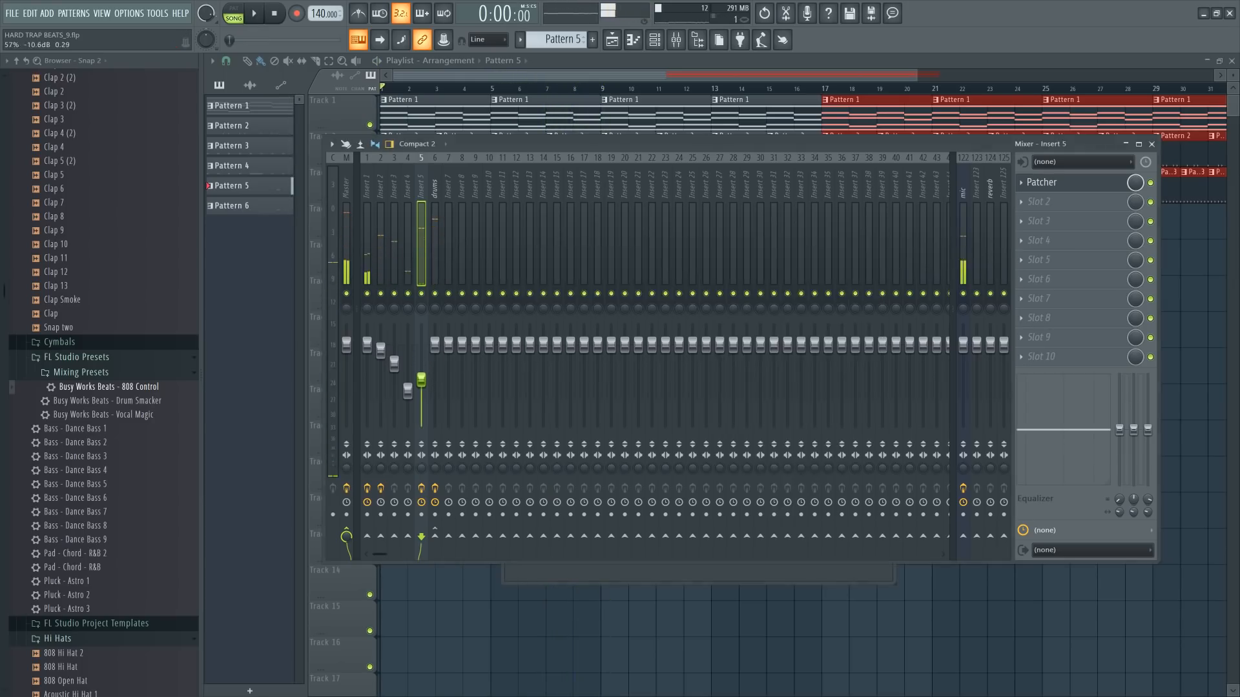
pyautogui.press('space')
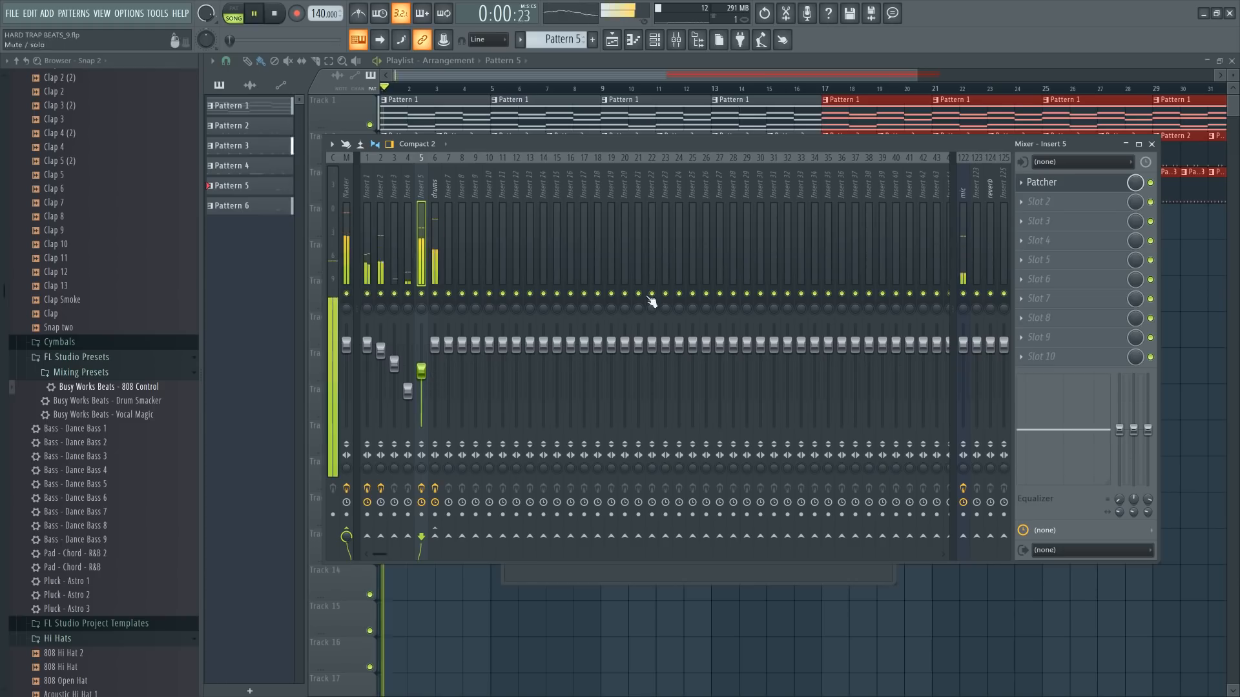
pyautogui.click(1059, 184)
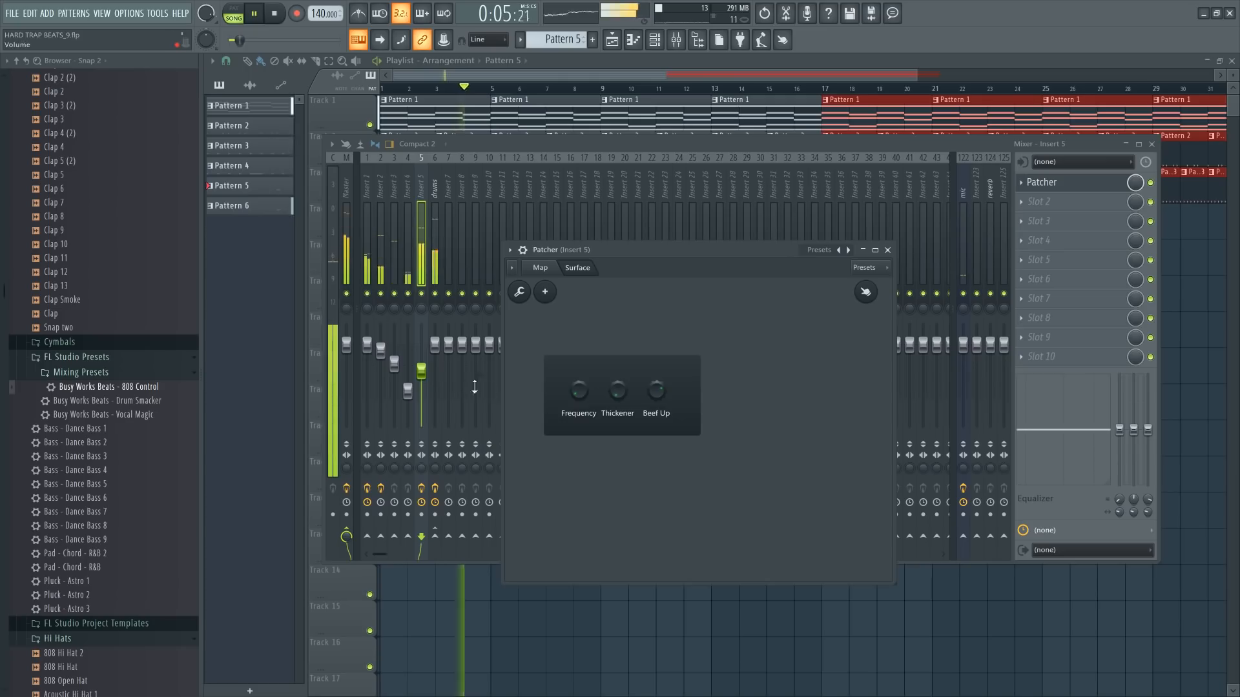
pyautogui.moveTo(420, 372); pyautogui.dragTo(421, 371)
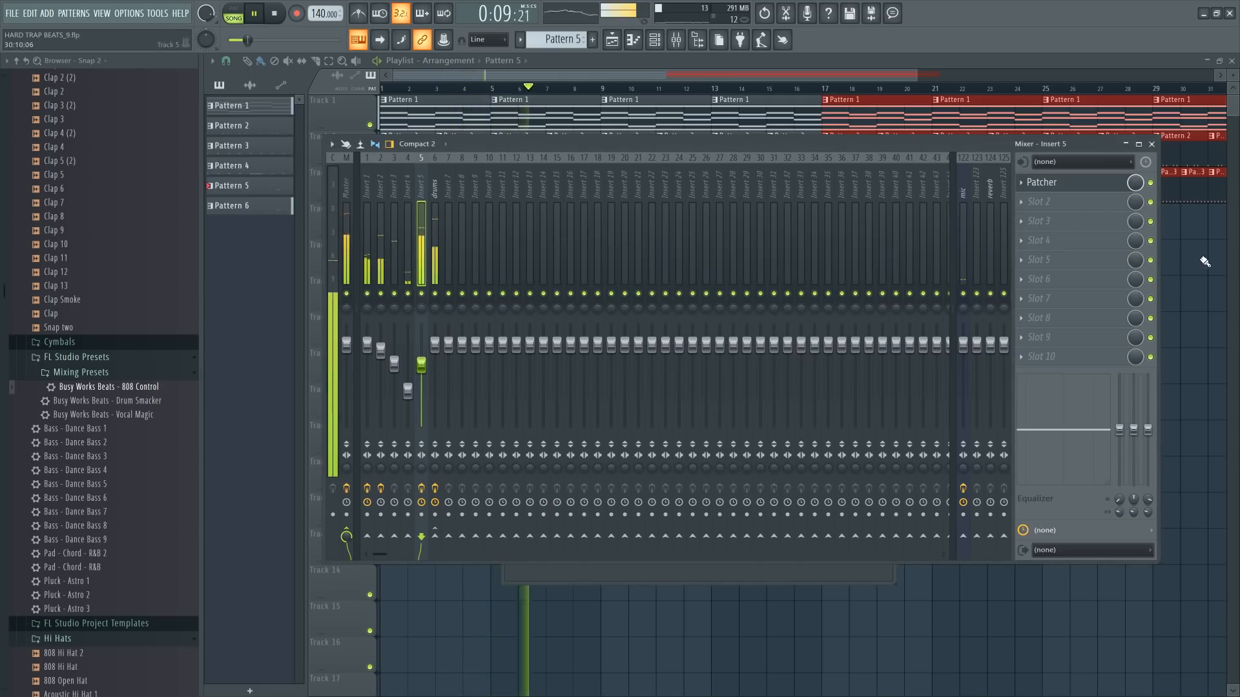
# - Compare Insert 5 with its effects bypassed and the fader at default, re-enable the effects and lower the fader
pyautogui.click(426, 493)
pyautogui.press('space')
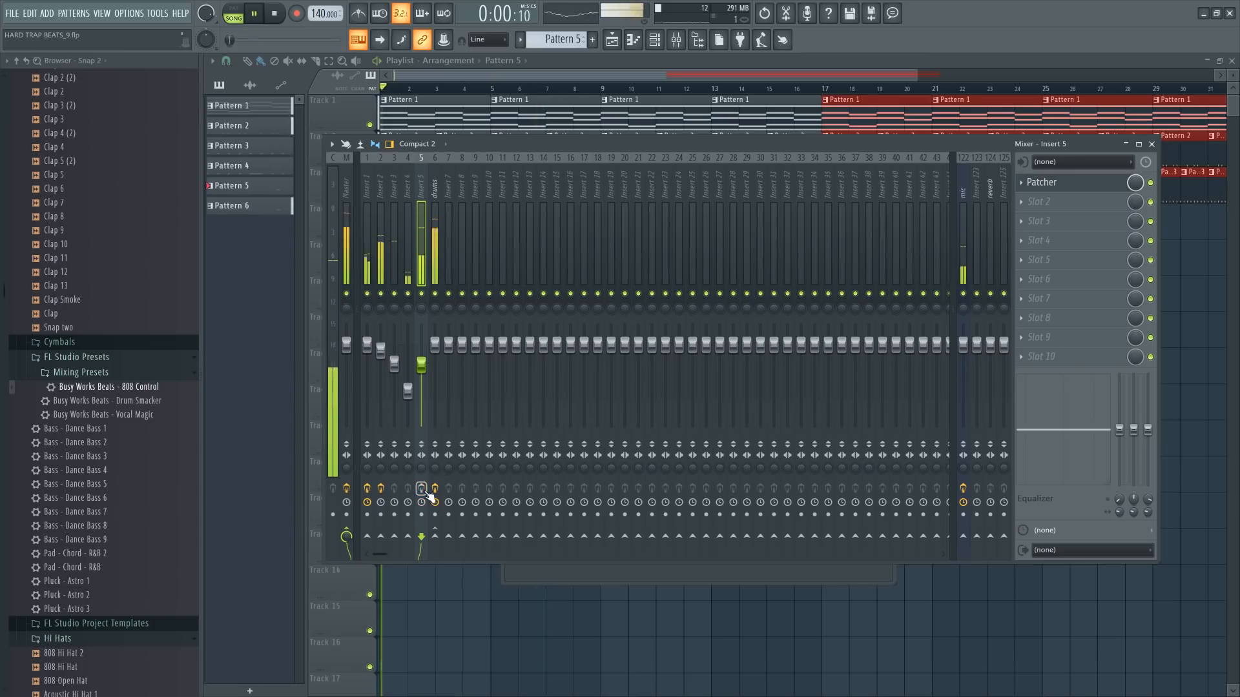
pyautogui.rightClick(427, 365)
pyautogui.click(438, 369)
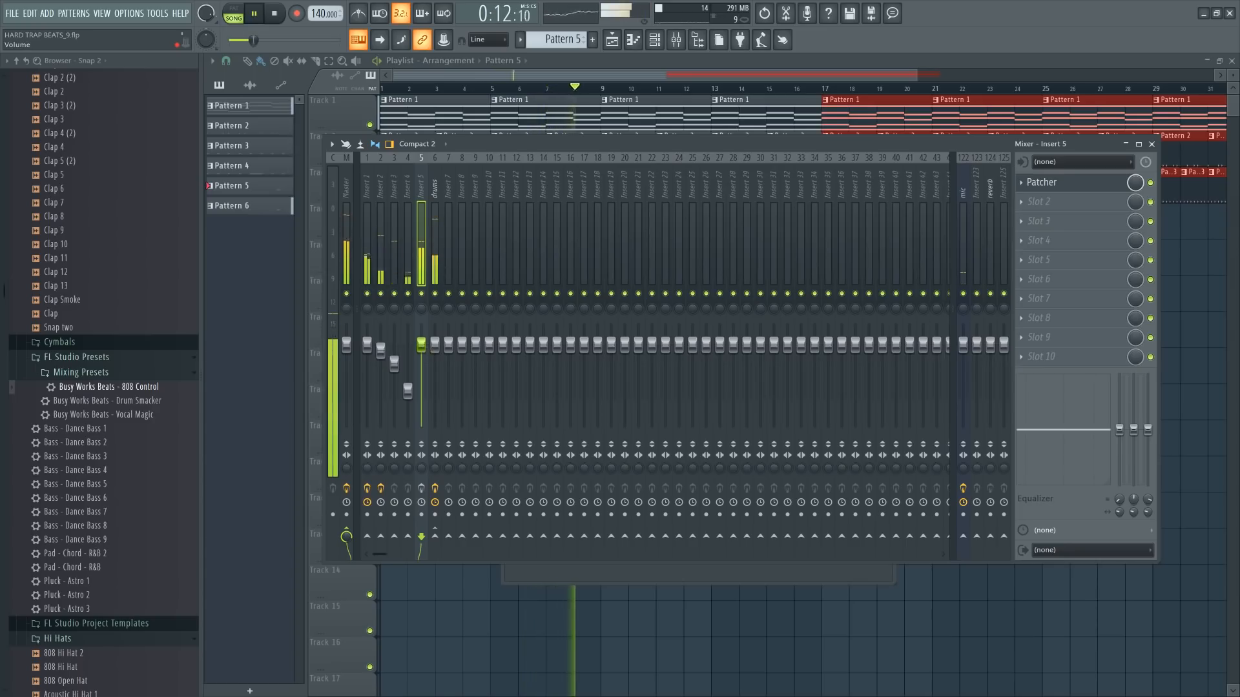
pyautogui.moveTo(421, 344); pyautogui.dragTo(421, 370)
pyautogui.press('space')
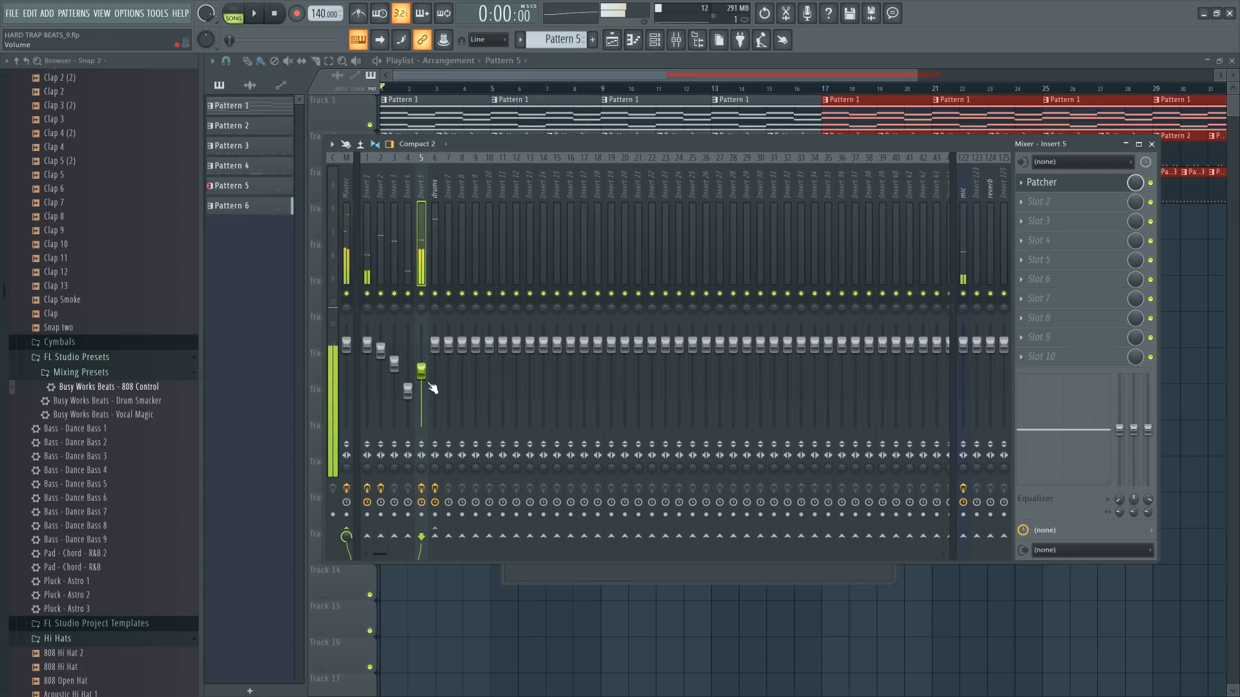
# - Check and close the Insert 5 Patcher, and slightly lower the drums track fader
pyautogui.click(1075, 184)
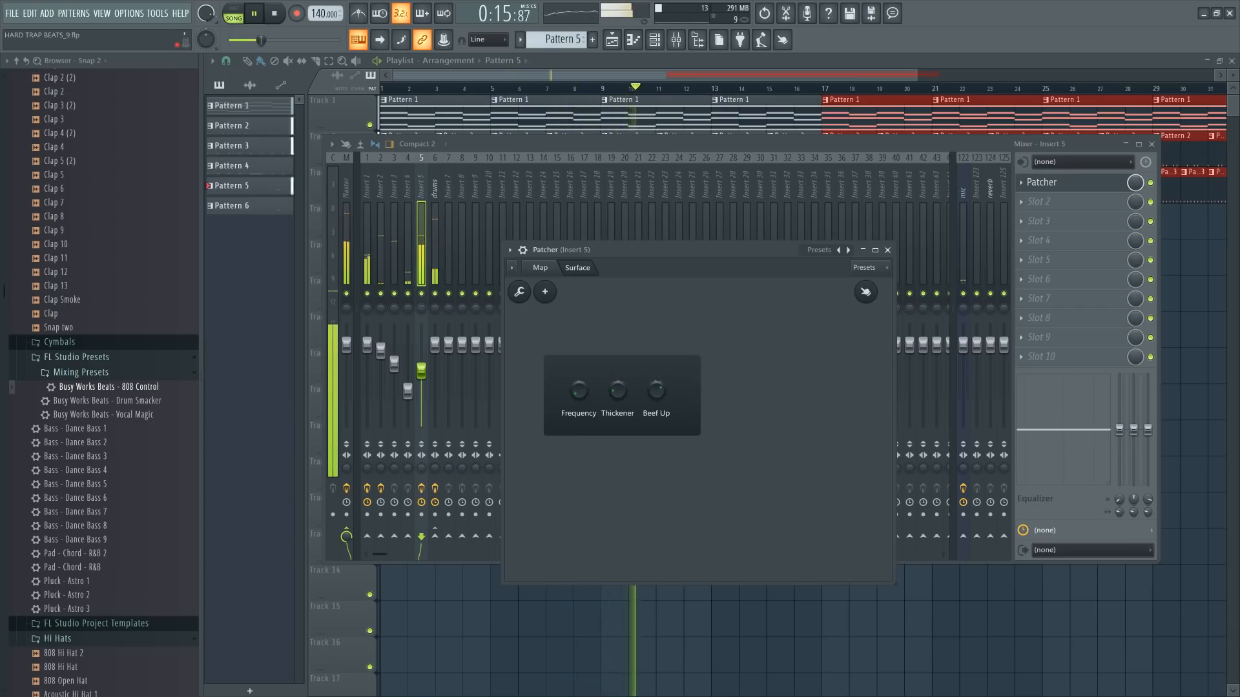
pyautogui.click(887, 250)
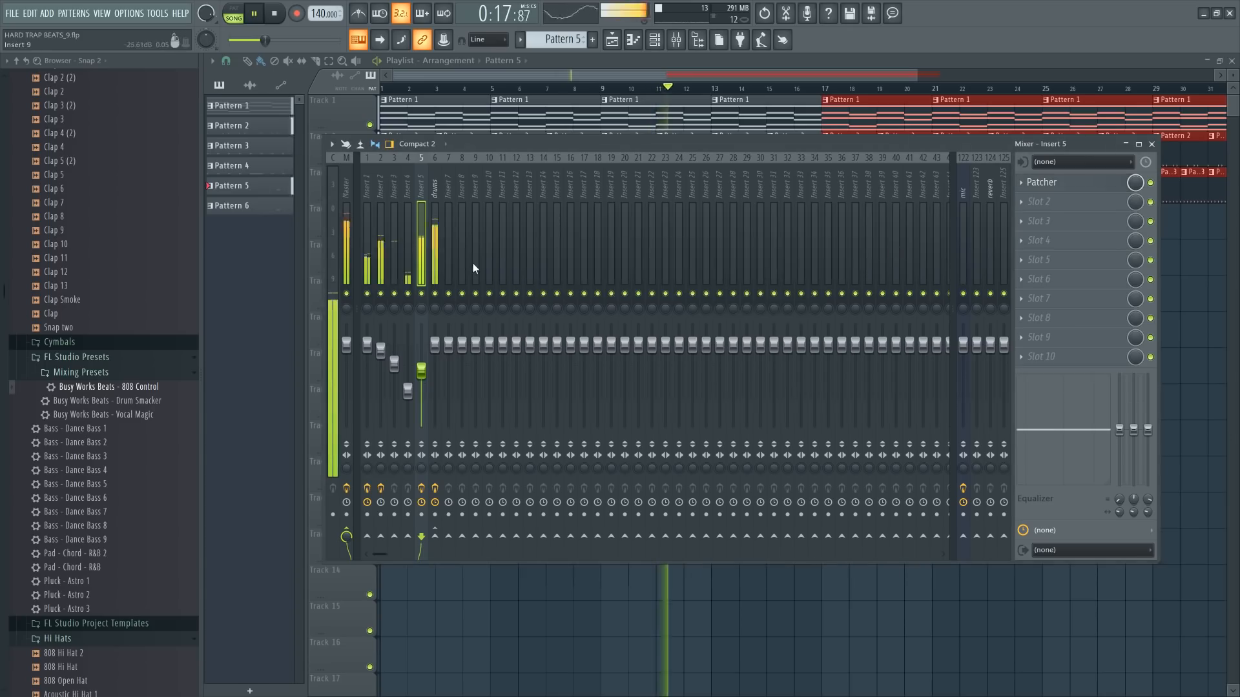
pyautogui.click(432, 205)
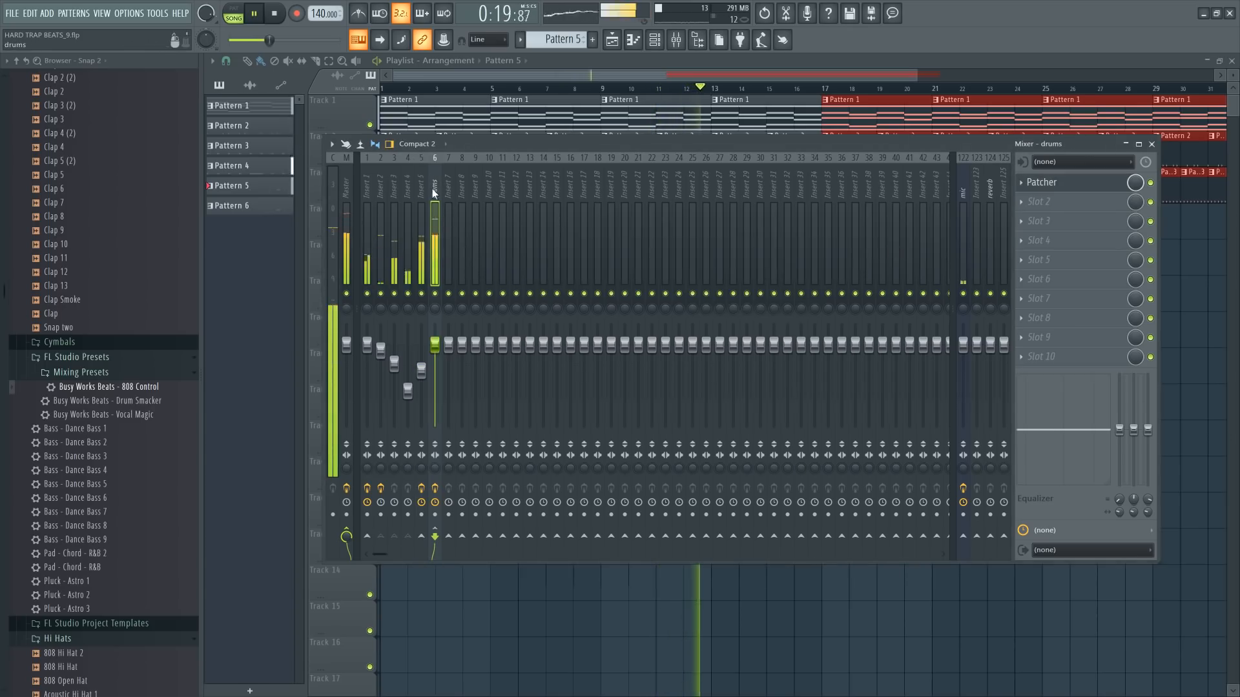
pyautogui.moveTo(434, 346); pyautogui.dragTo(432, 374)
pyautogui.press('space')
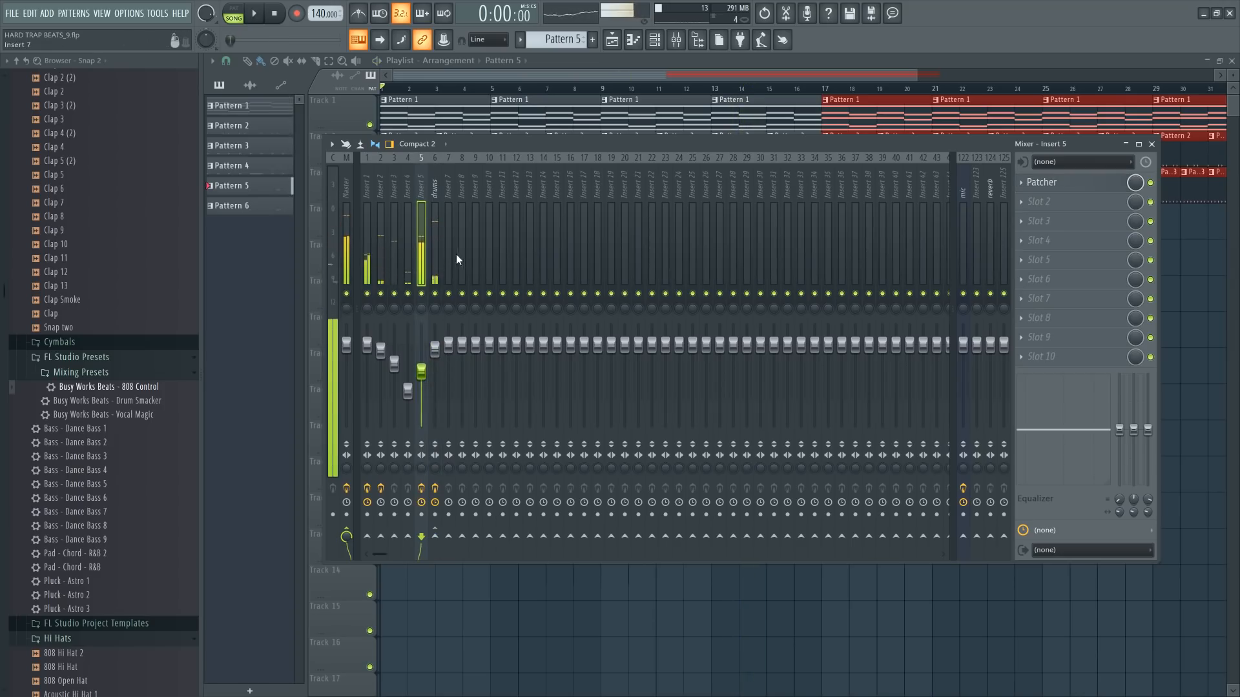
# - Deselect the playlist clips, play the whole arrangement from the start and save the project as new version HARD TRAP BEATS_10.flp
pyautogui.rightClick(597, 620)
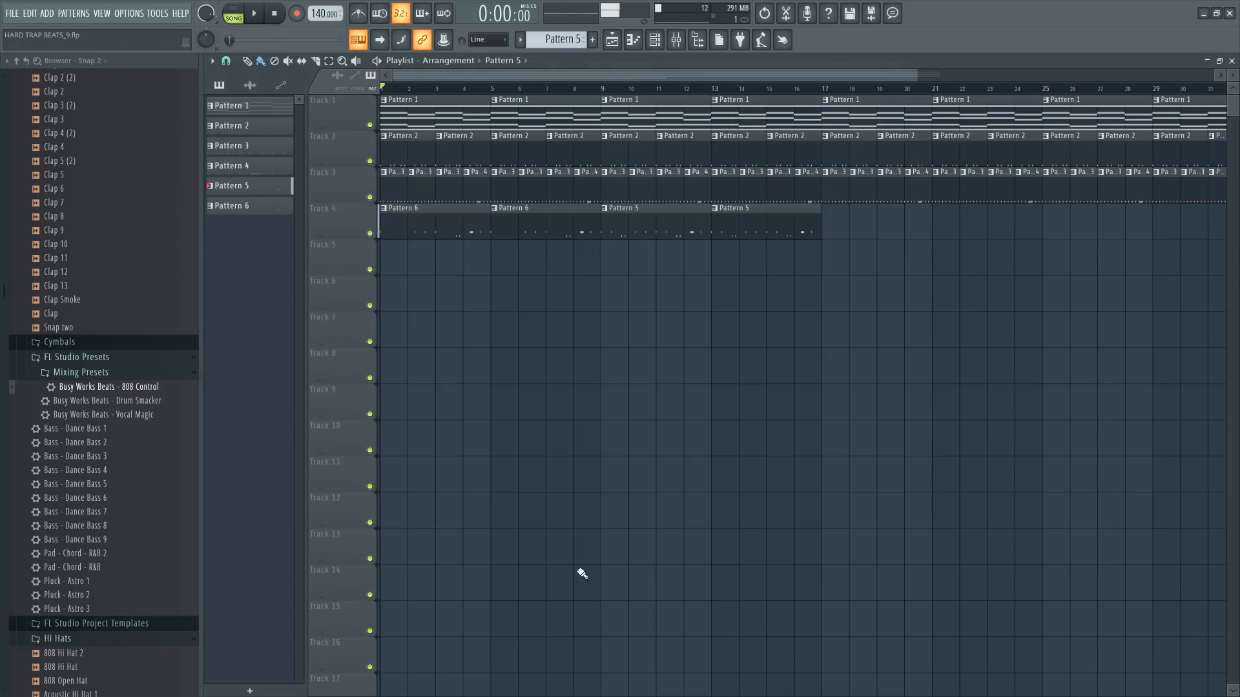
pyautogui.press('space')
pyautogui.scroll(-2, 527, 92)
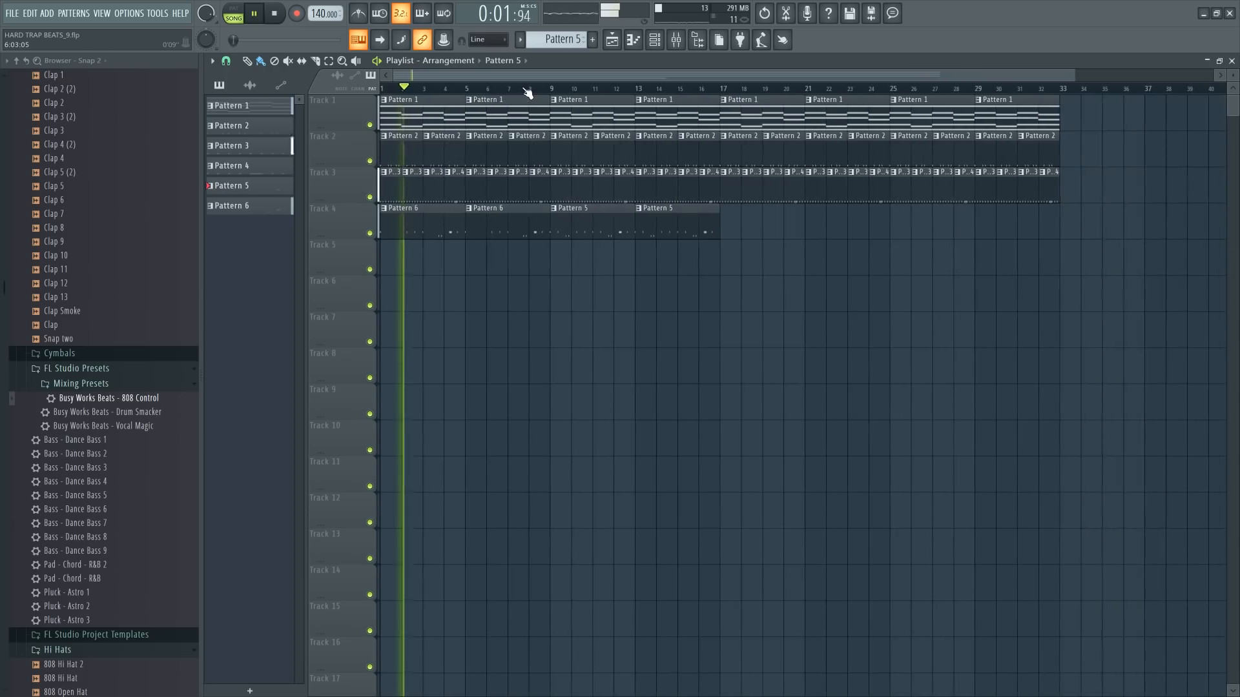
pyautogui.scroll(-2, 528, 92)
pyautogui.click(676, 39)
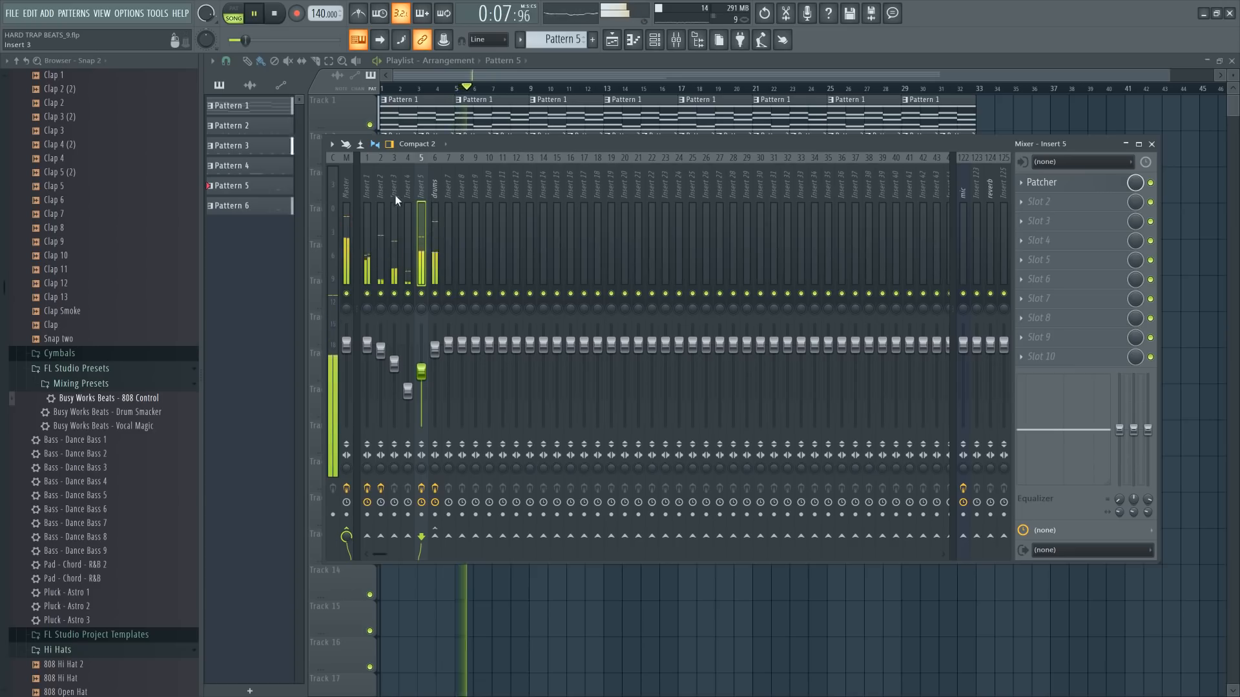
pyautogui.press('F9')
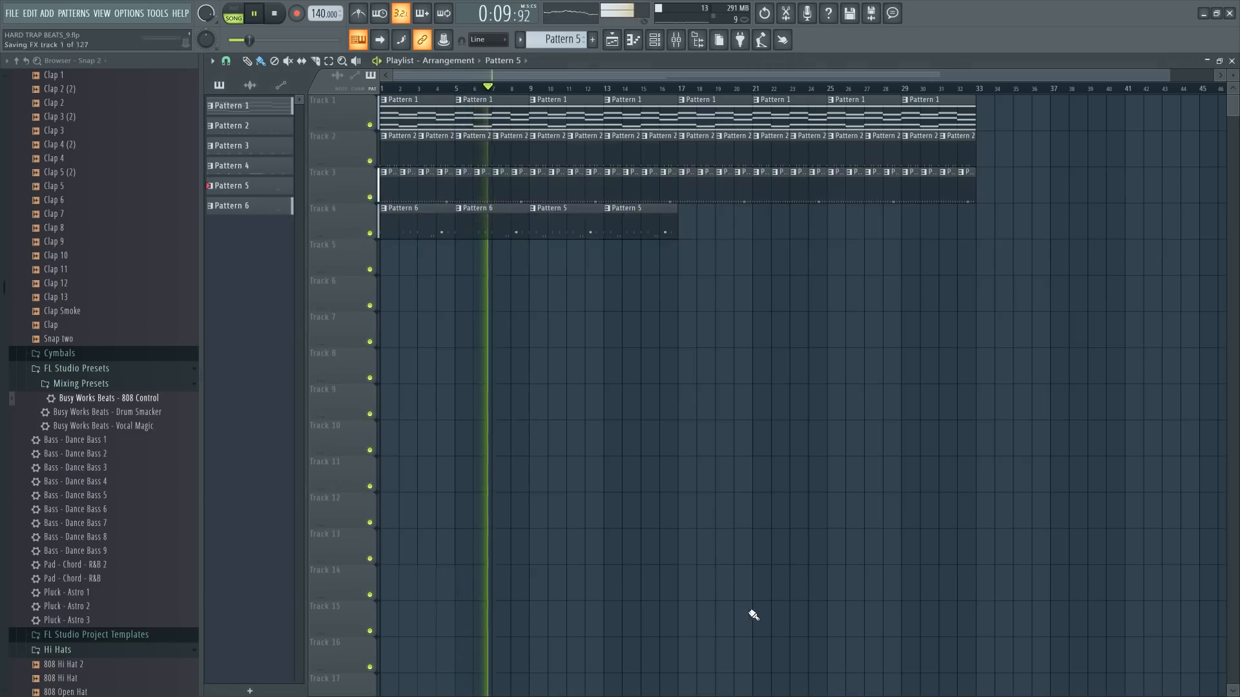
pyautogui.hotkey('ctrl', 'n')
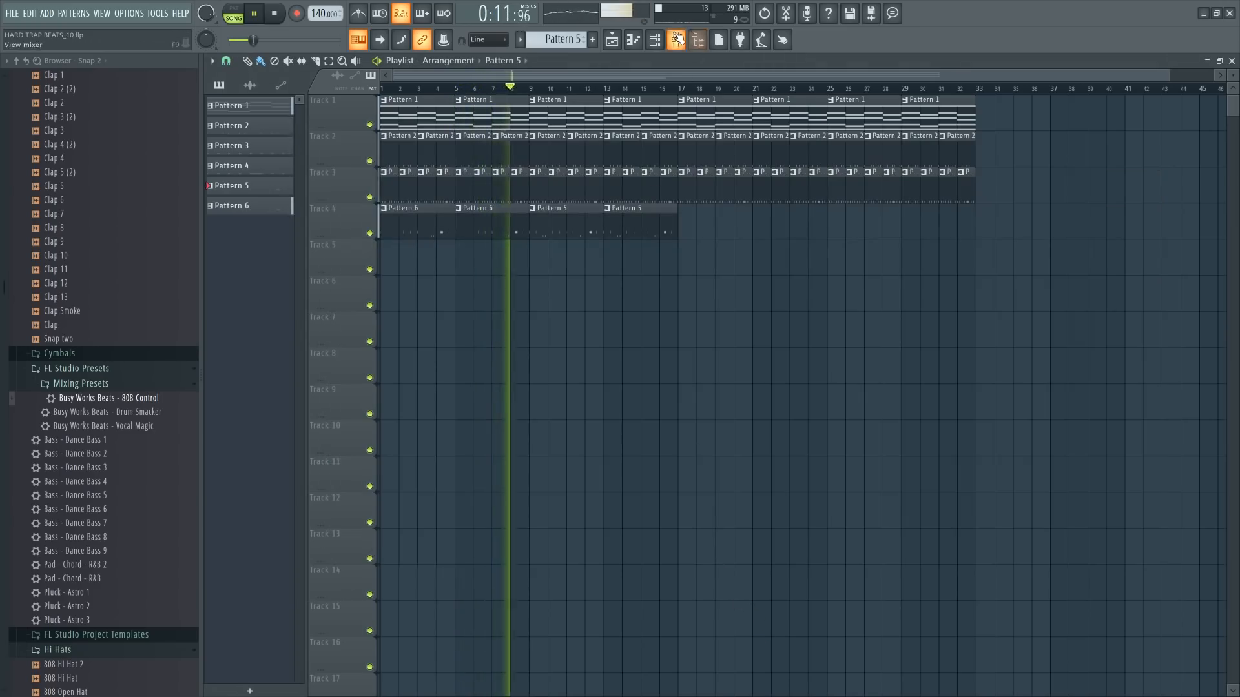
# - Open the mixer and the Patcher controls on Insert 5 during playback
pyautogui.click(677, 38)
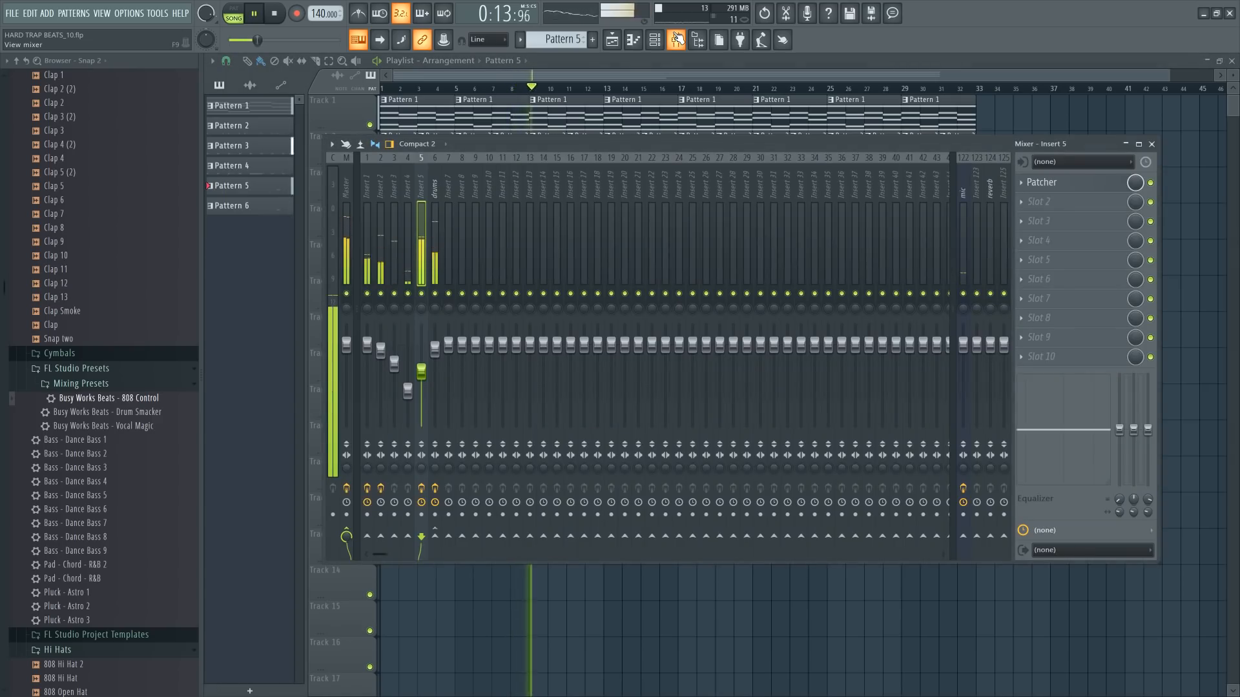
pyautogui.click(1082, 188)
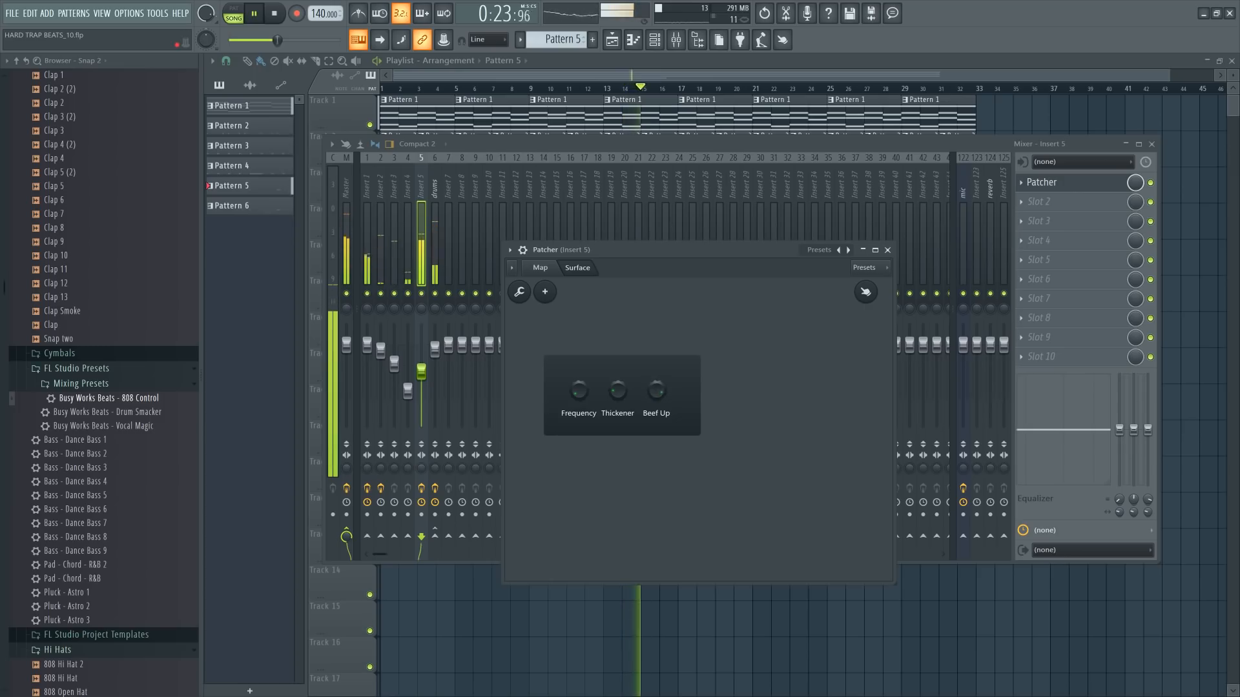
# - Save the project as new version HARD TRAP BEATS_11.flp and recheck the mixer levels while the arrangement plays
pyautogui.click(889, 250)
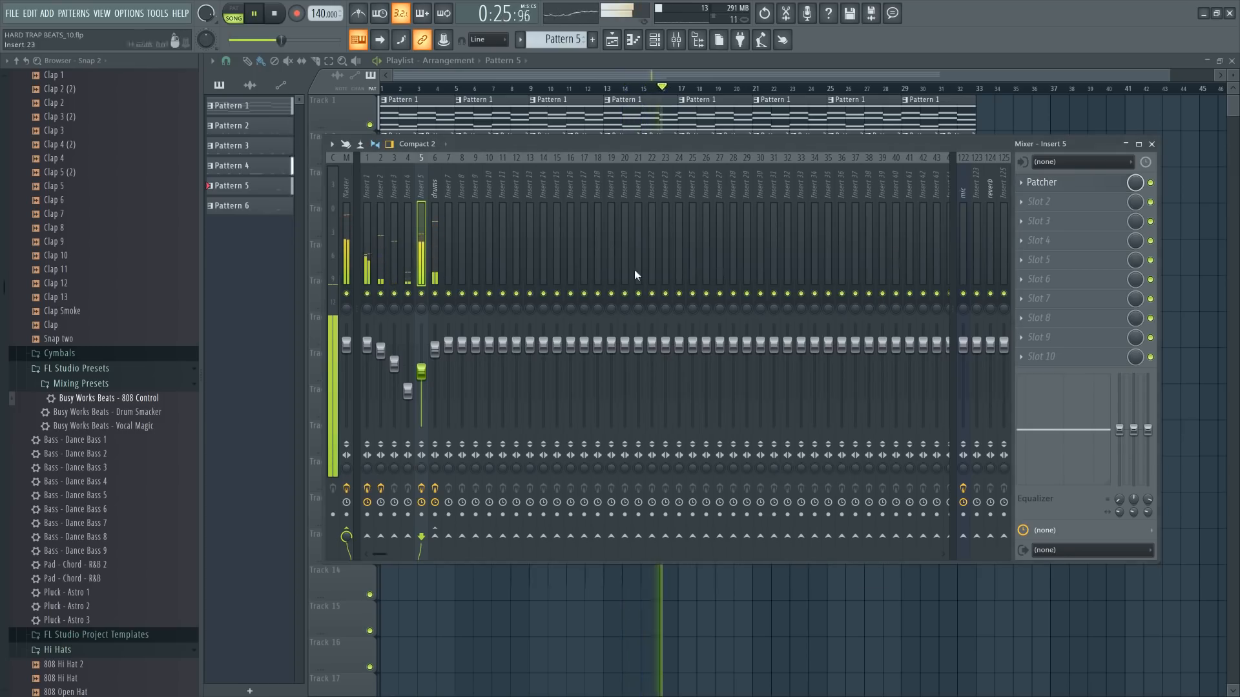
pyautogui.rightClick(631, 610)
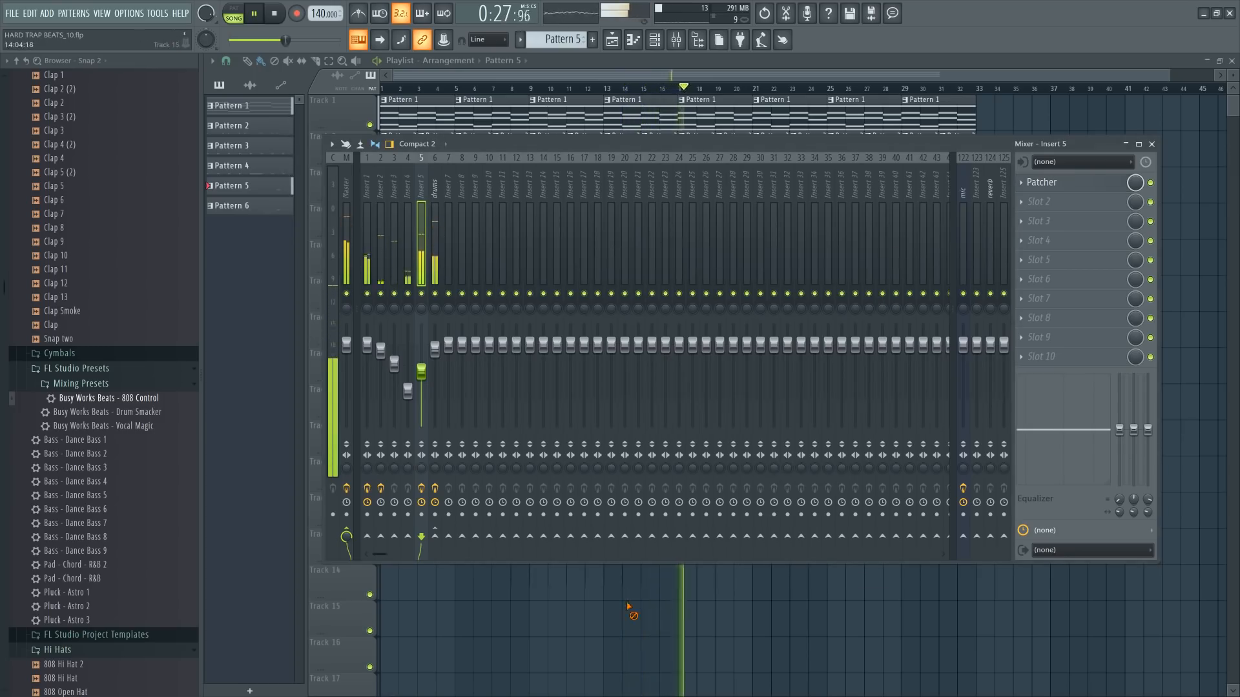
pyautogui.hotkey('ctrl', 'n')
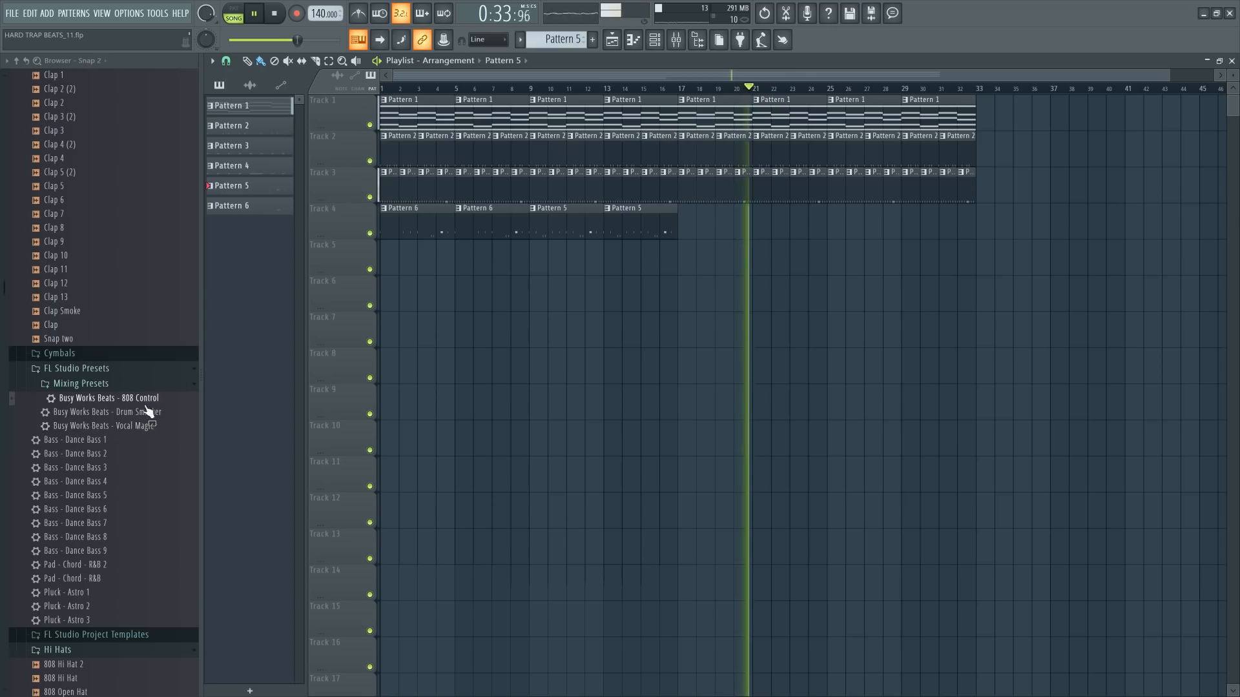
pyautogui.click(678, 41)
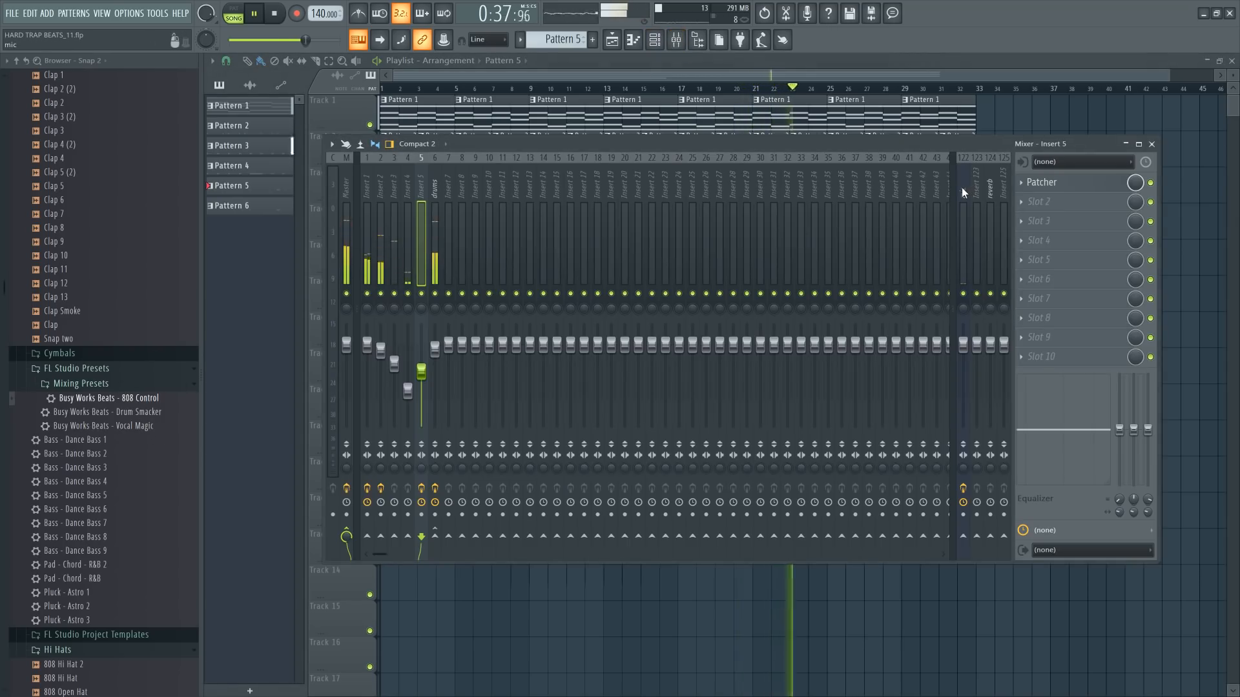
pyautogui.click(1151, 144)
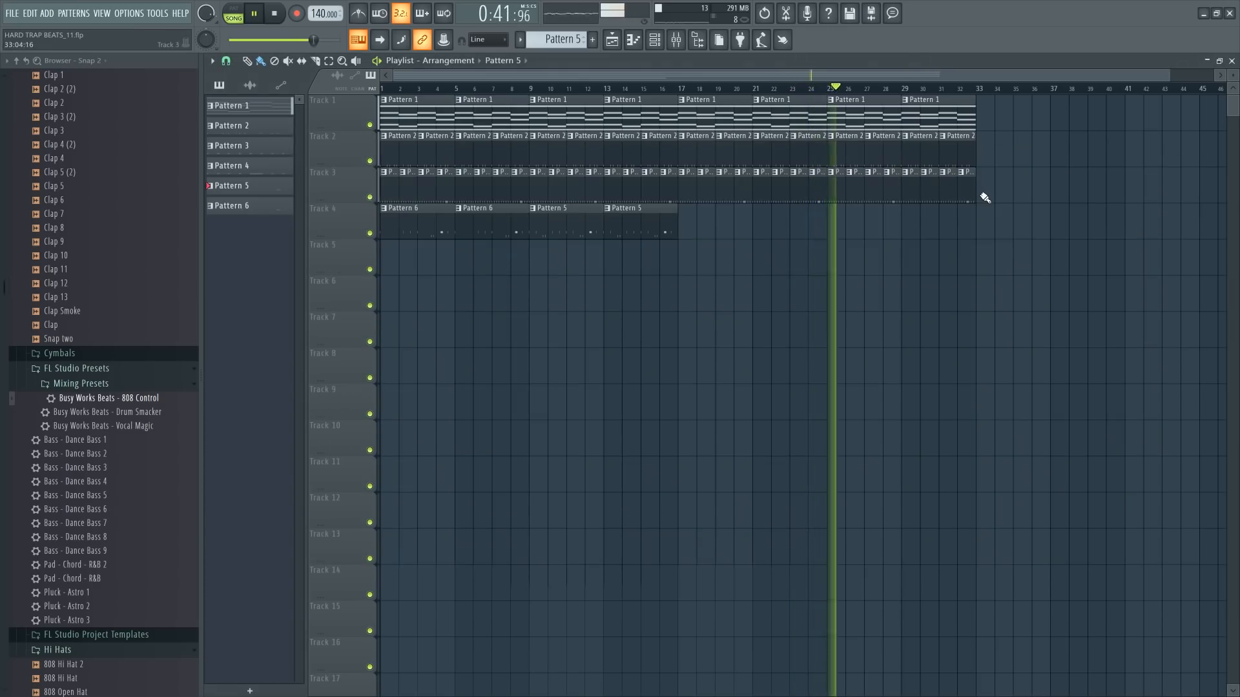
# - Copy Pattern 6 to bar 25 and Pattern 5 to bar 29 on Track 4, and save the project as HARD TRAP BEATS_12.flp
pyautogui.moveTo(982, 201); pyautogui.dragTo(834, 84)
pyautogui.moveTo(671, 250); pyautogui.dragTo(585, 228)
pyautogui.moveTo(581, 227); pyautogui.dragTo(864, 258)
pyautogui.click(863, 282)
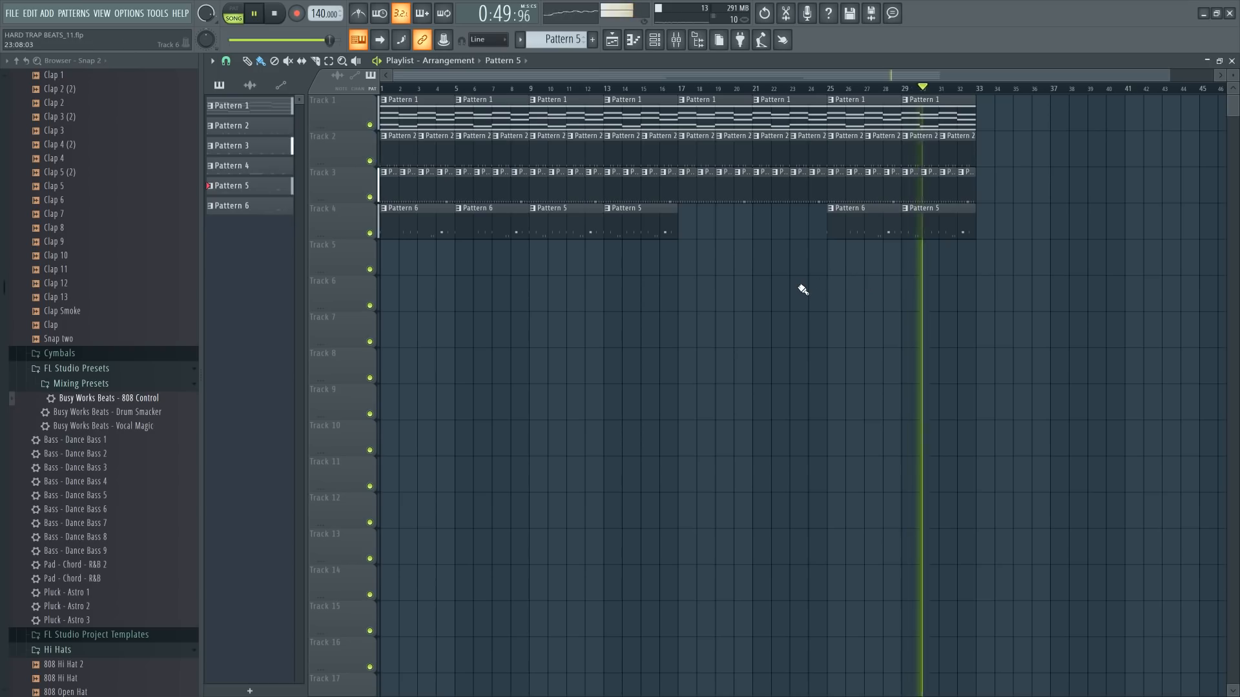
pyautogui.hotkey('ctrl', 'n')
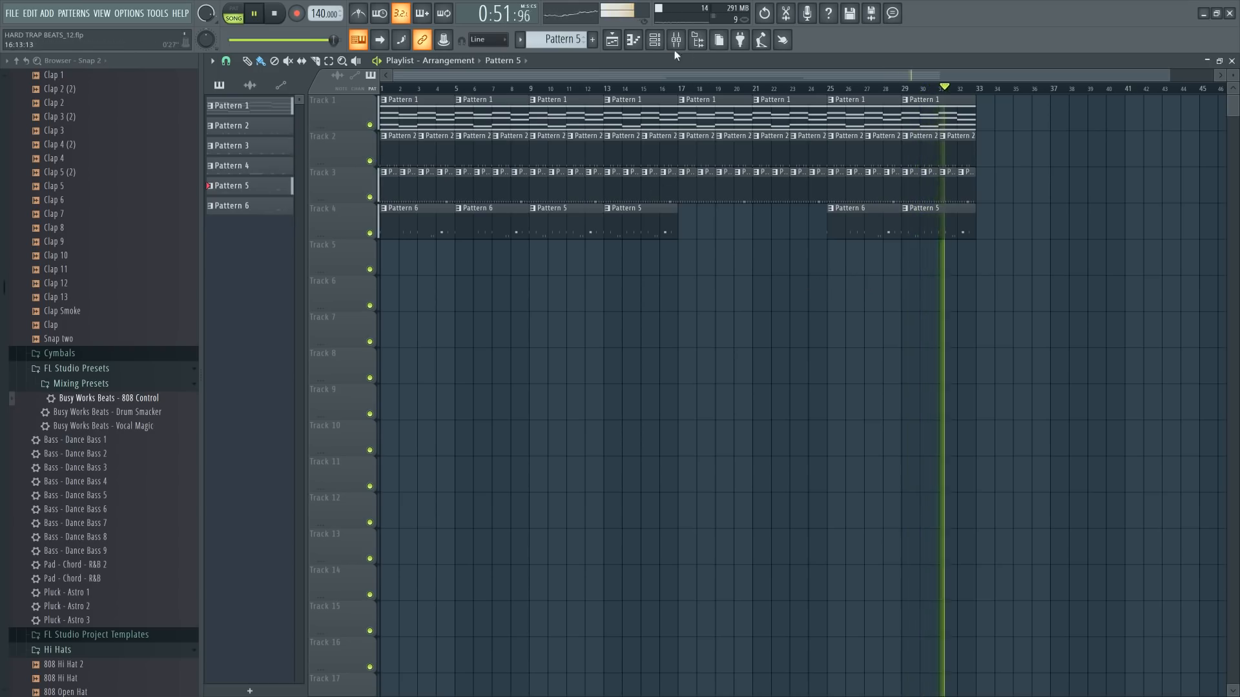
# - Review the mixer levels during playback and stop the song
pyautogui.press('F9')
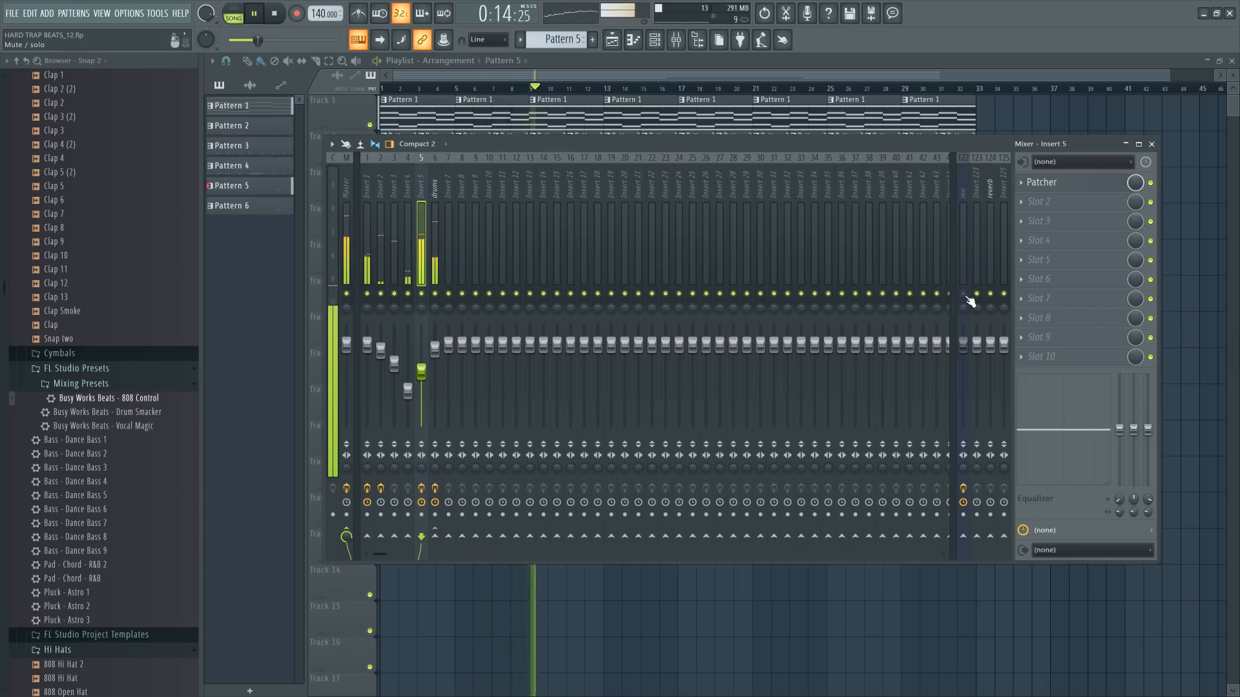
pyautogui.press('space')
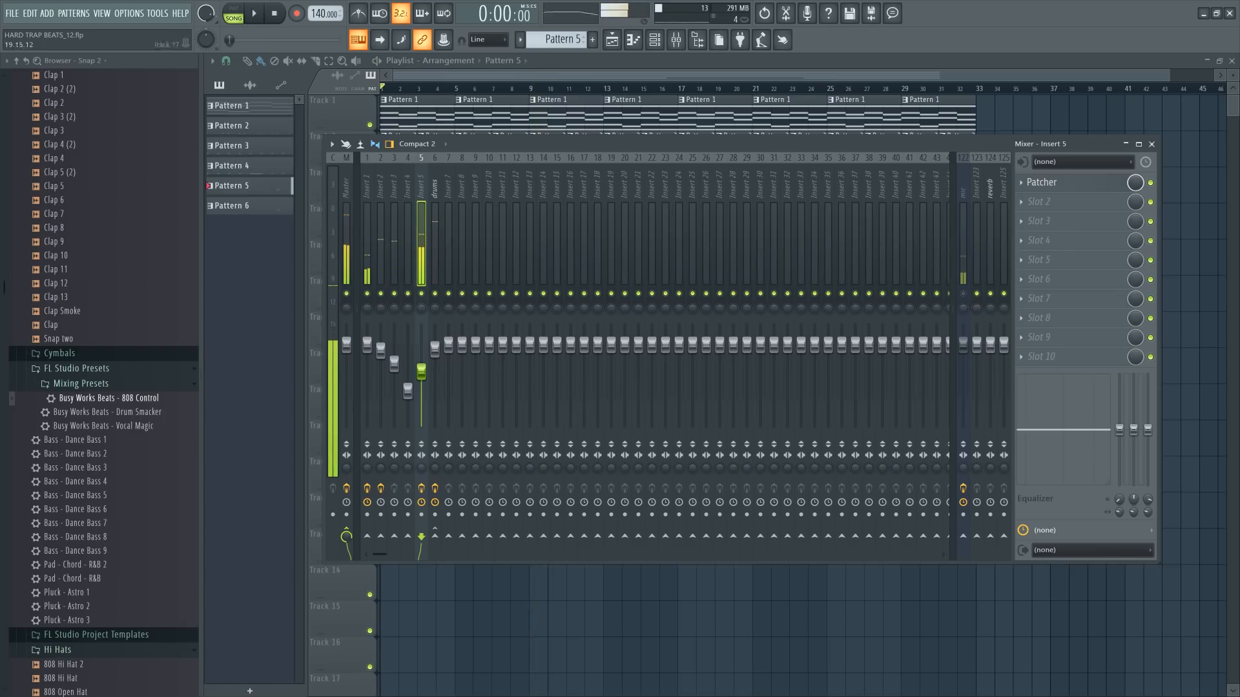